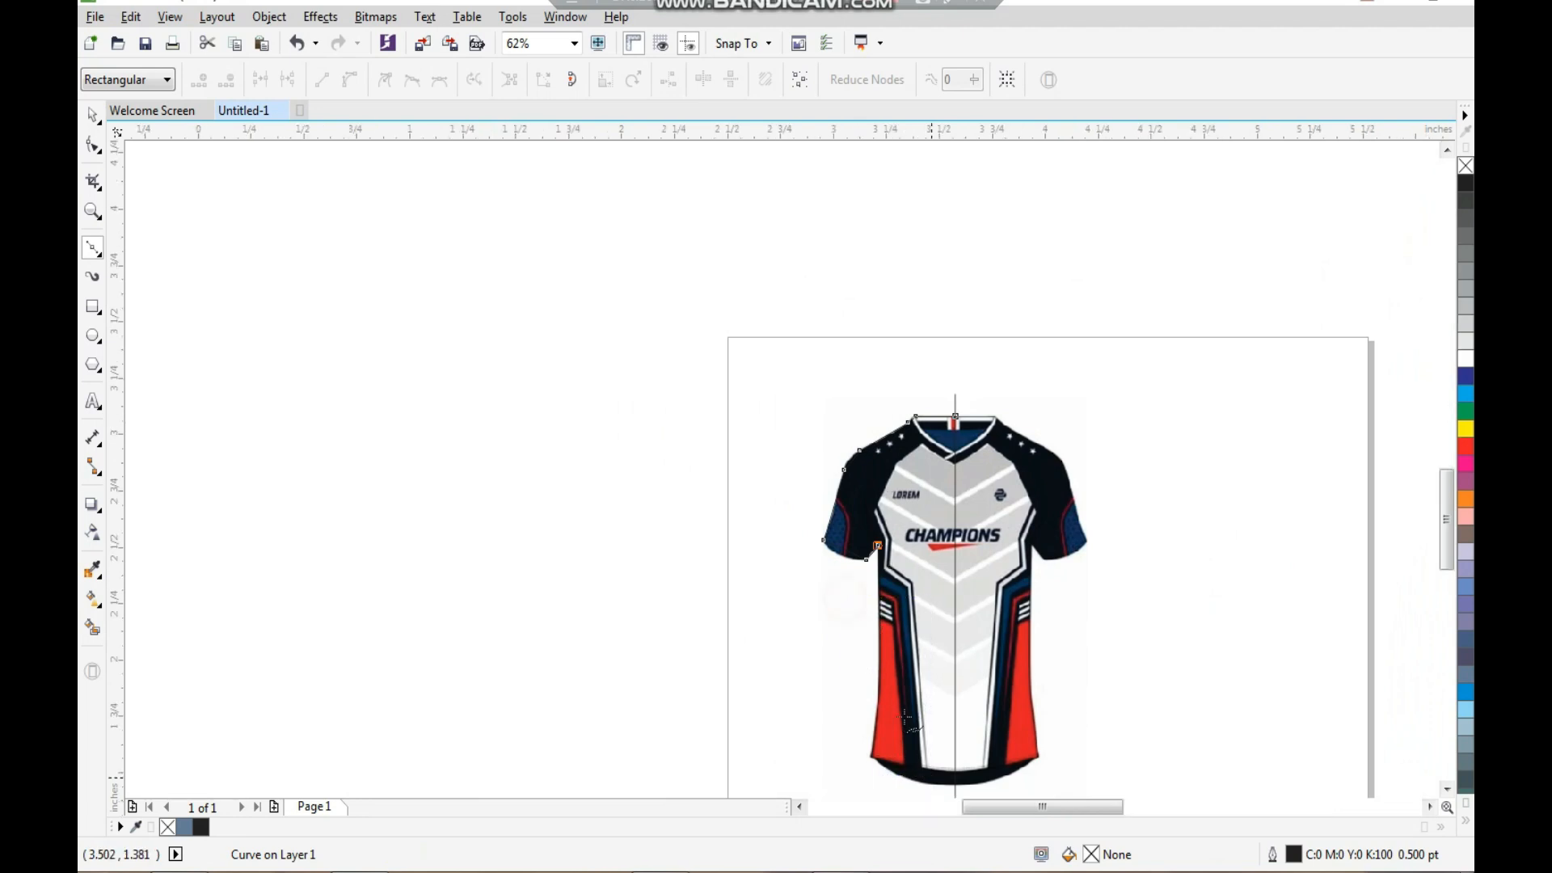
# Step: Extend the jersey's left-half outline down the side seam to the hem corner and across to the centre line
pyautogui.scroll(-3, 742, 453)
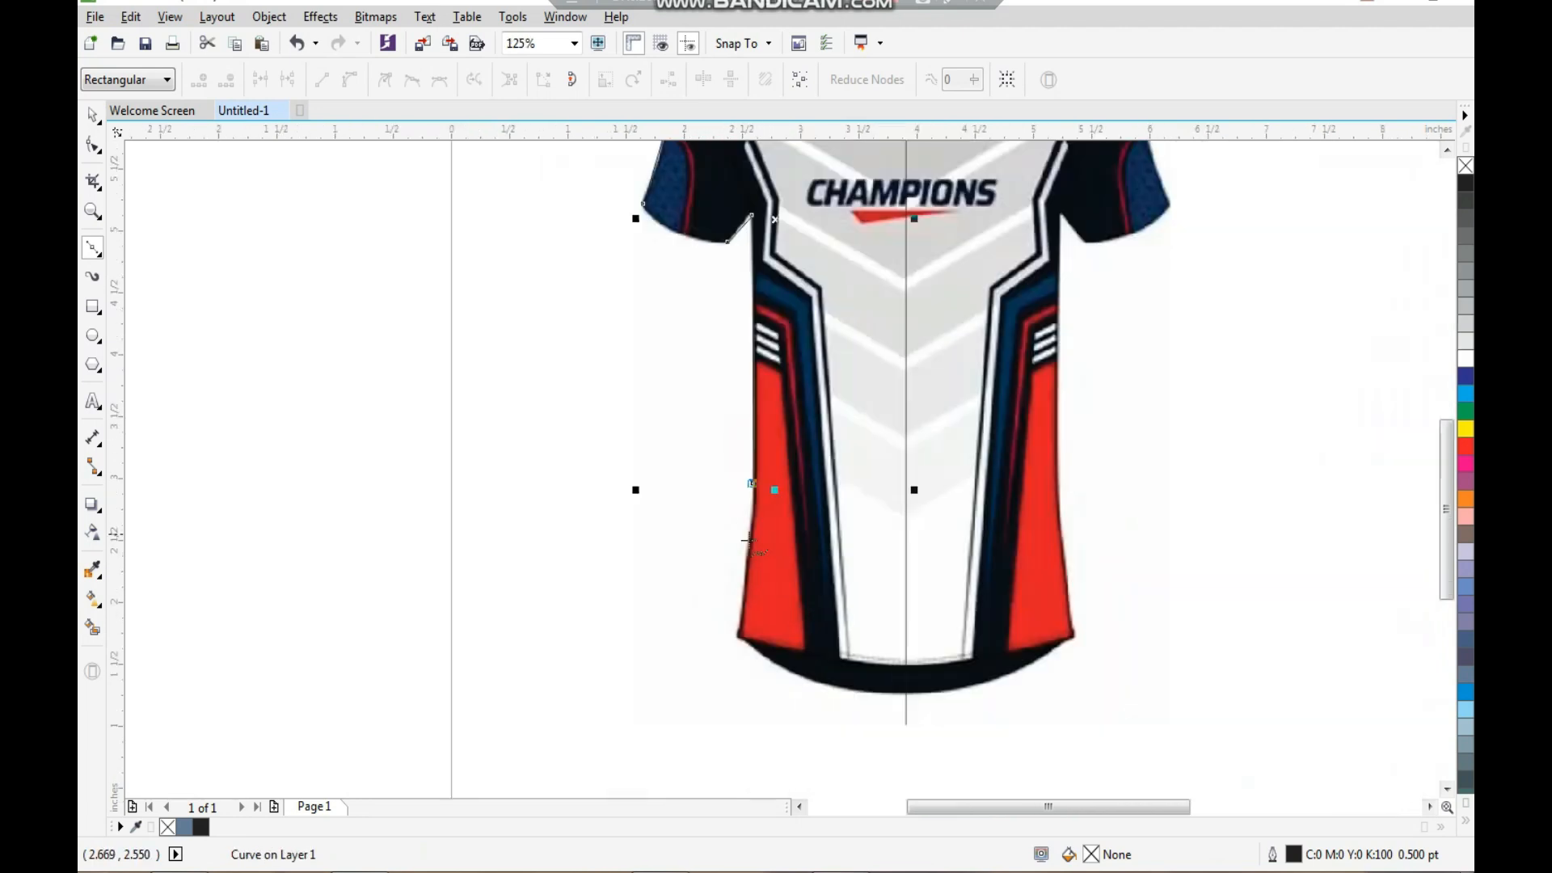
pyautogui.scroll(6, 760, 614)
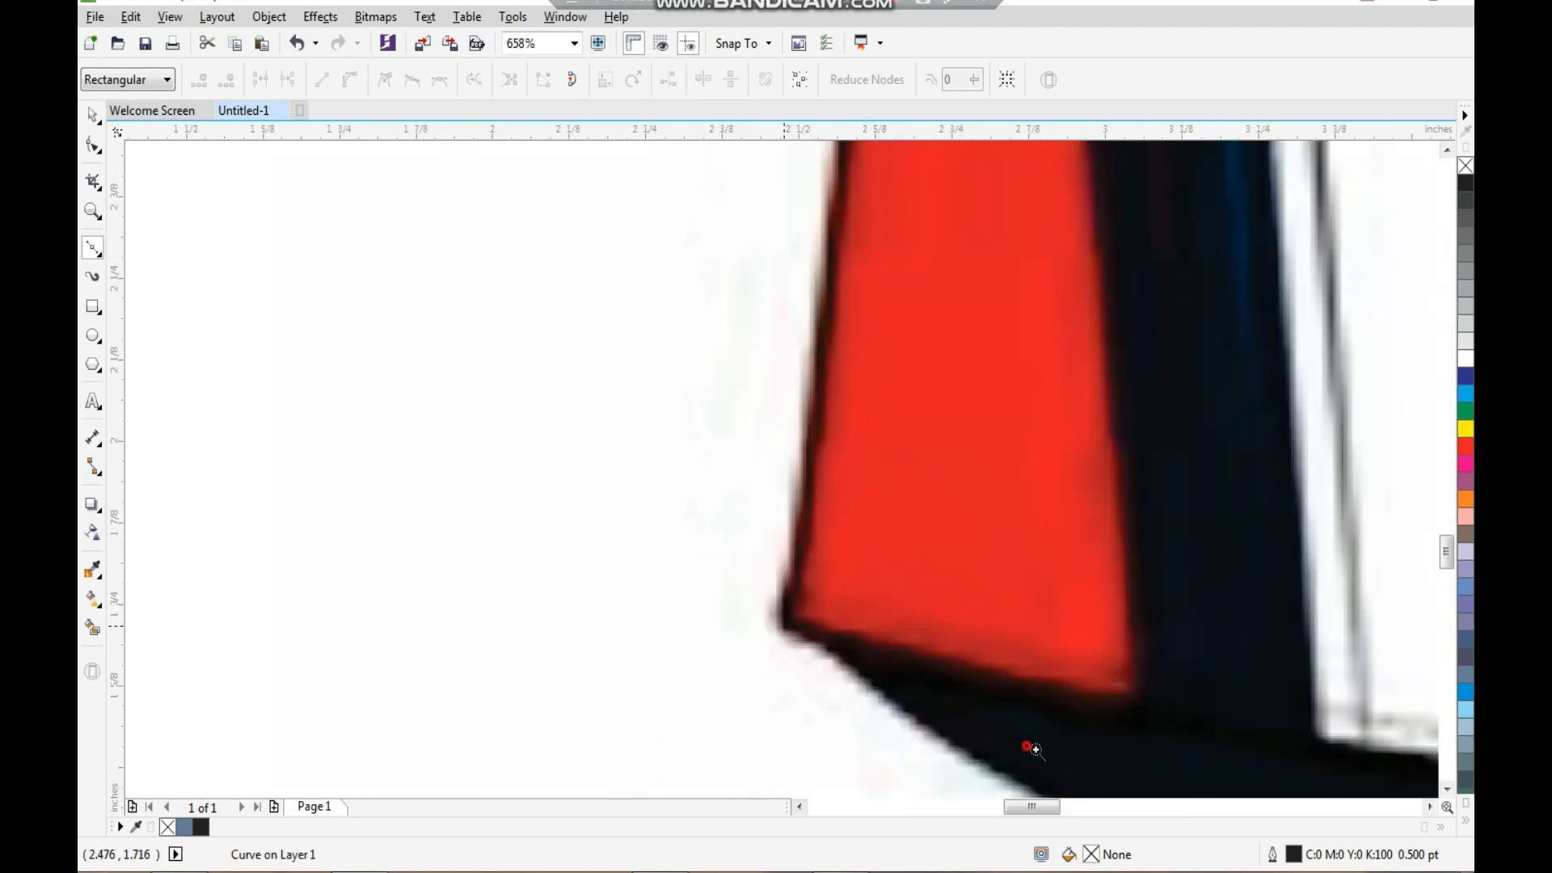
pyautogui.scroll(-3, 1035, 748)
pyautogui.scroll(3, 1046, 602)
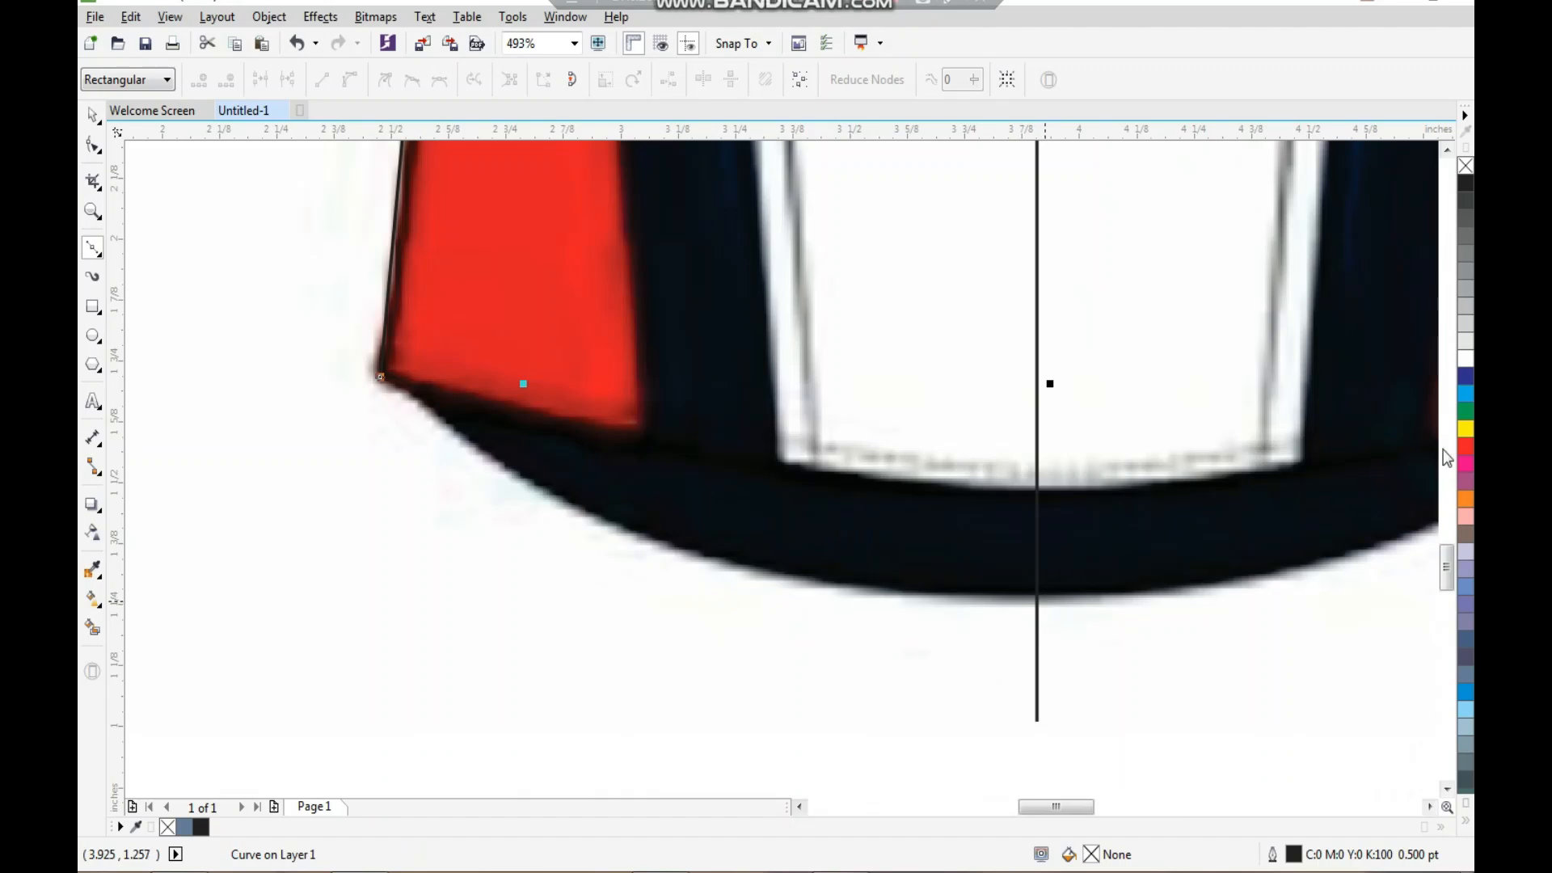
pyautogui.click(1041, 599)
# Step: Give the traced half-jersey curve a red outline with a width of 2 pt
pyautogui.press('space')
pyautogui.rightClick(1466, 446)
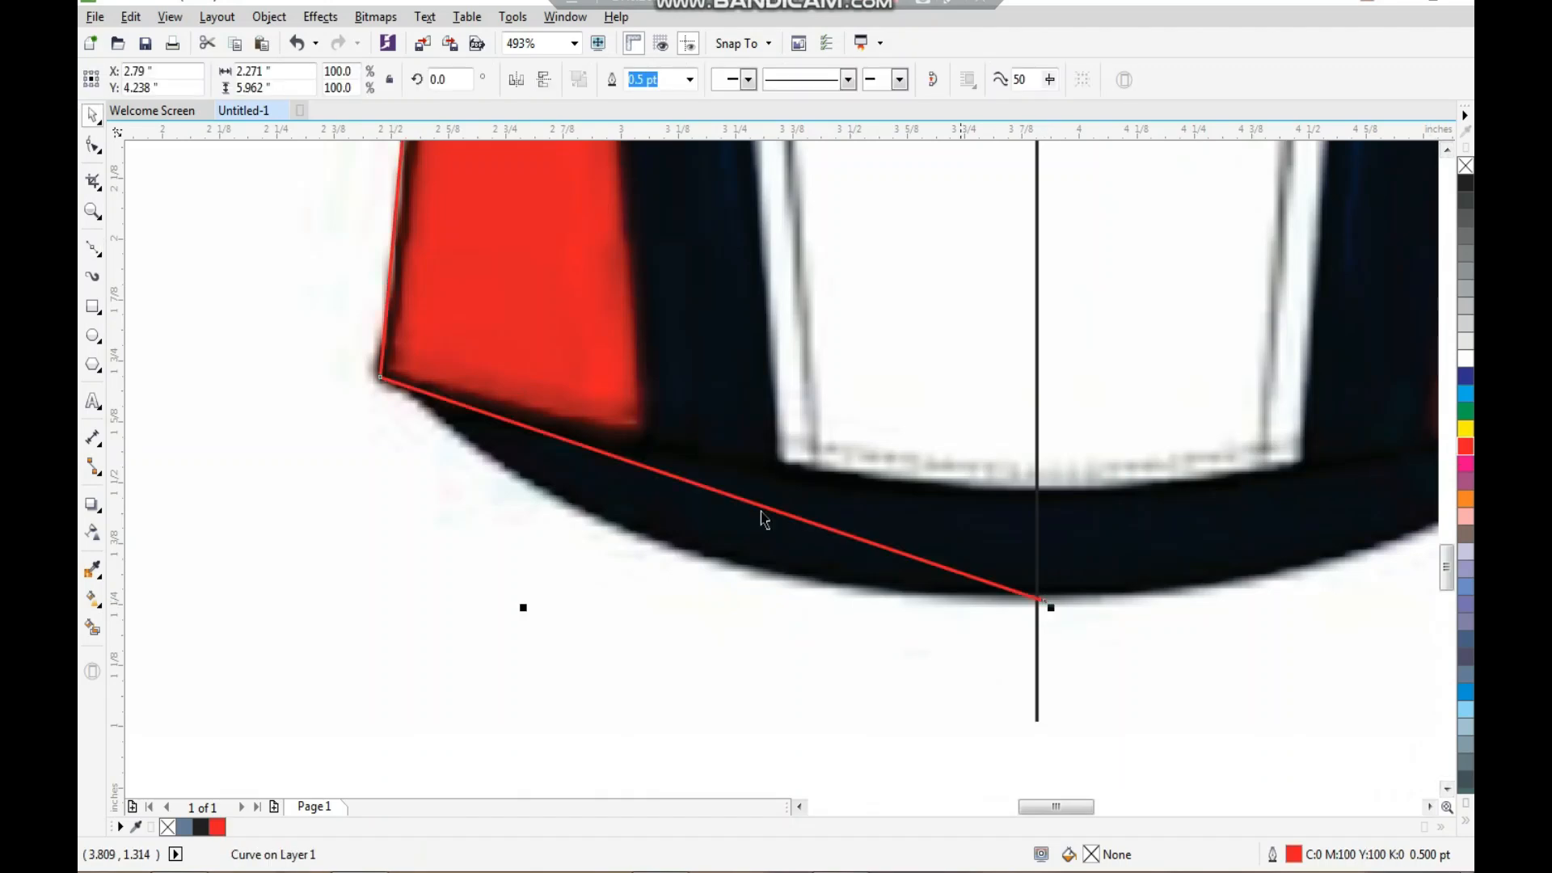
pyautogui.scroll(-4, 760, 512)
pyautogui.scroll(2, 860, 520)
pyautogui.press('F12')
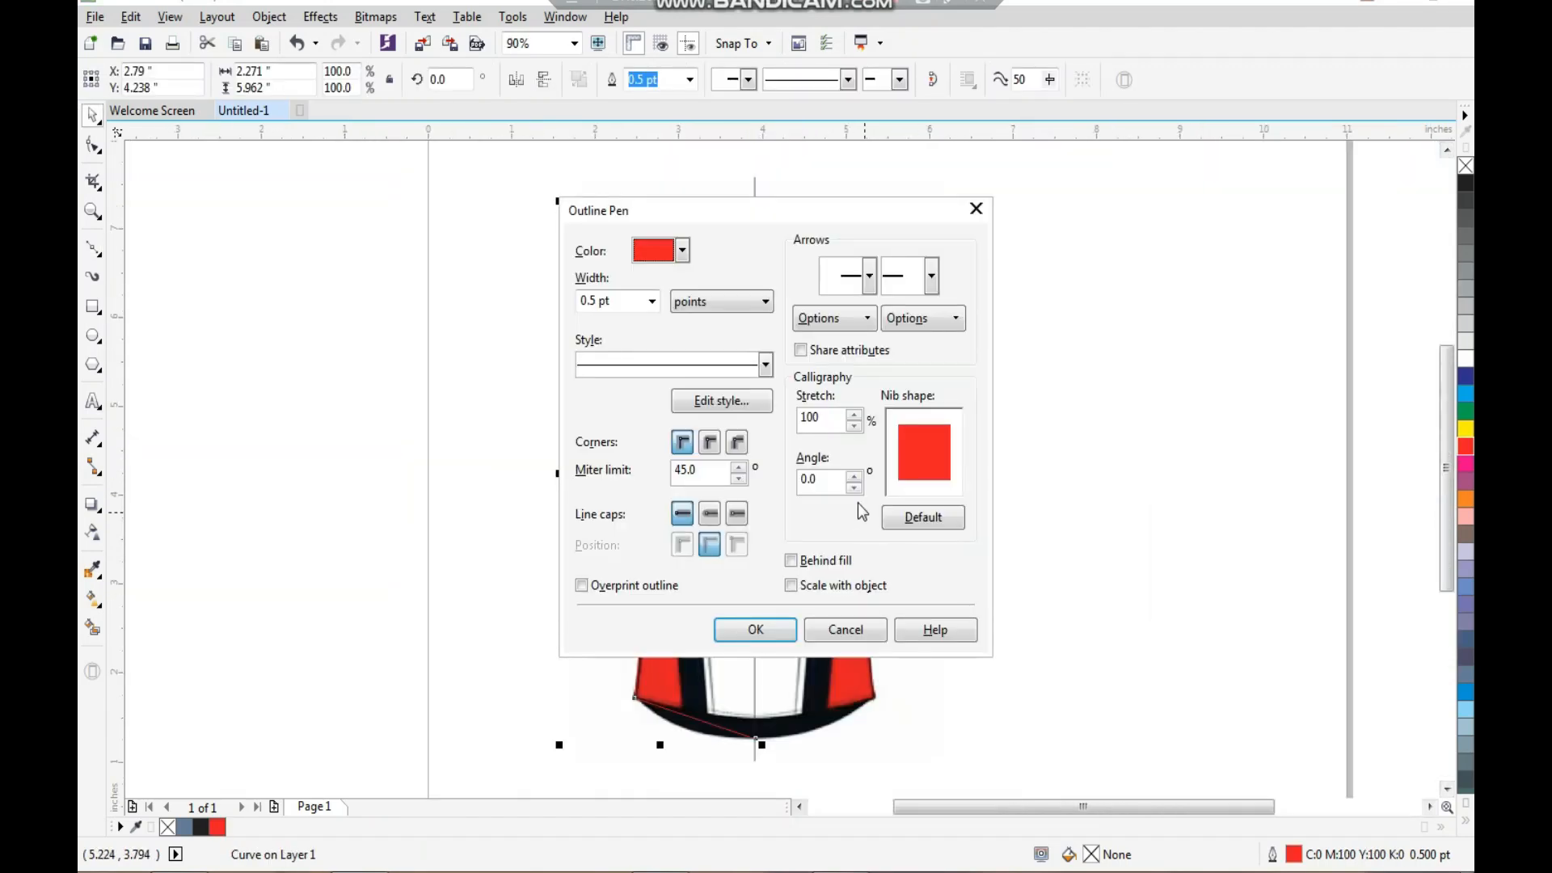
pyautogui.click(625, 303)
pyautogui.press('Return')
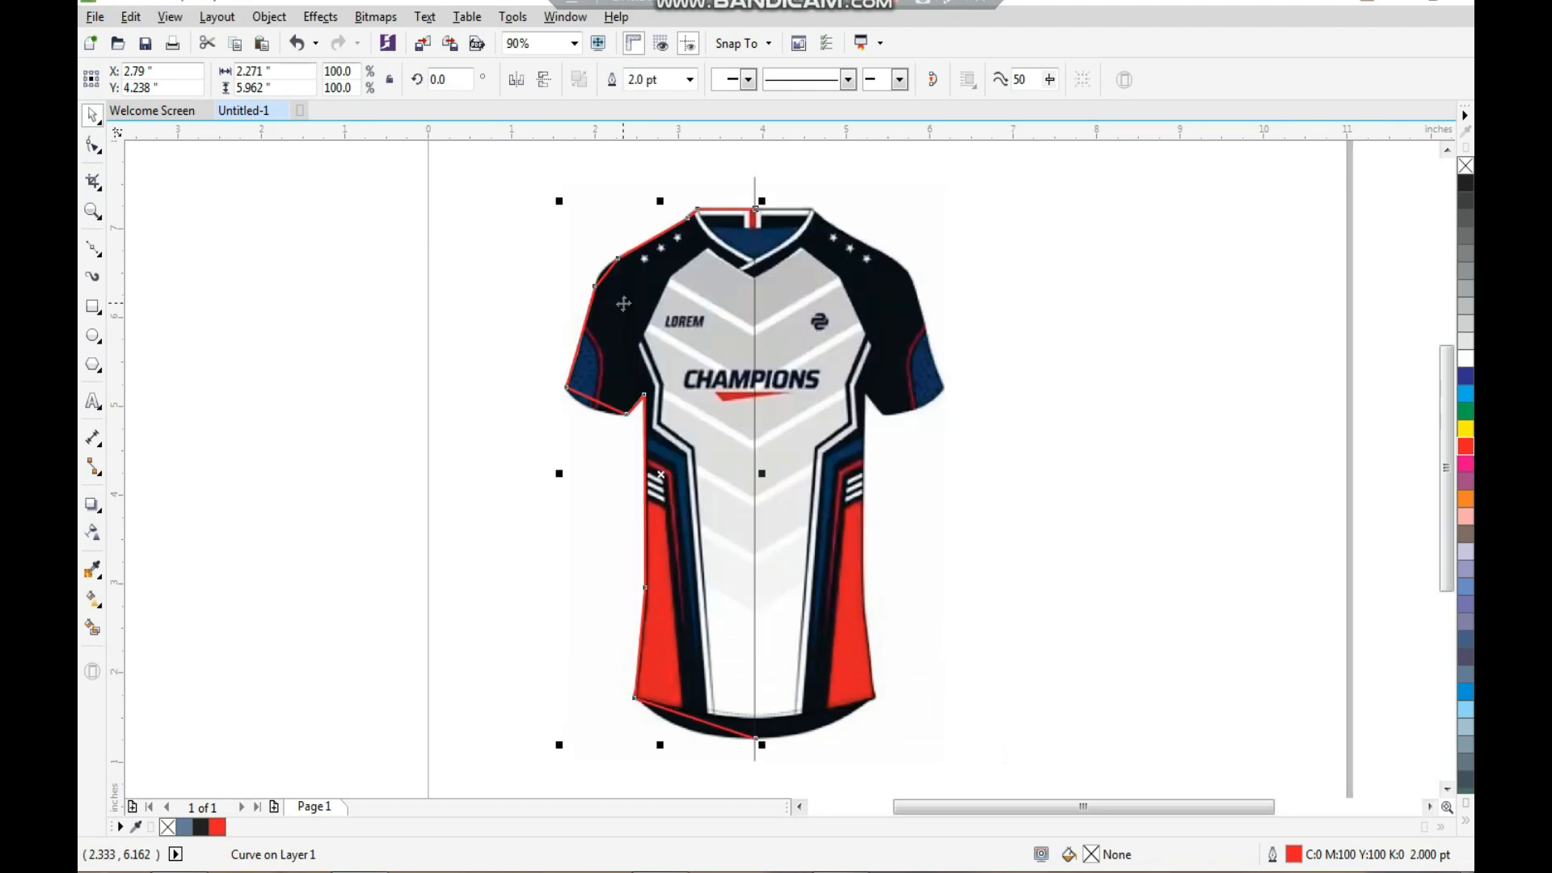
# Step: Select all nodes of the half-jersey outline and convert its straight segments to curves
pyautogui.press('F10')
pyautogui.moveTo(856, 696); pyautogui.dragTo(392, 202)
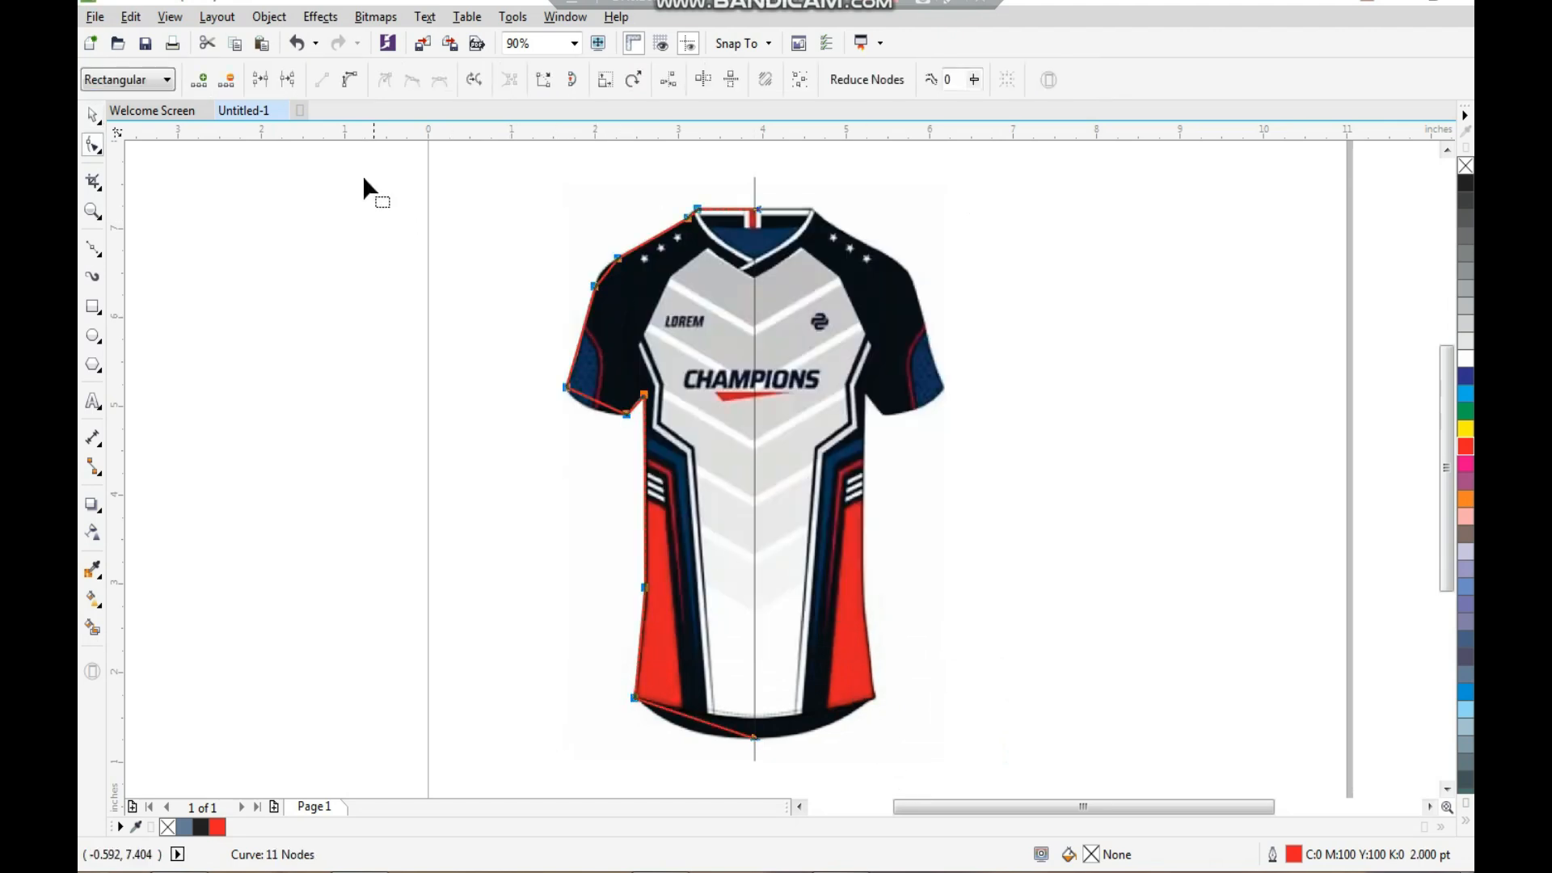
pyautogui.click(350, 81)
# Step: Bend the outline's outer shoulder and sleeve hem segments to follow the jersey picture's edges
pyautogui.scroll(5, 697, 194)
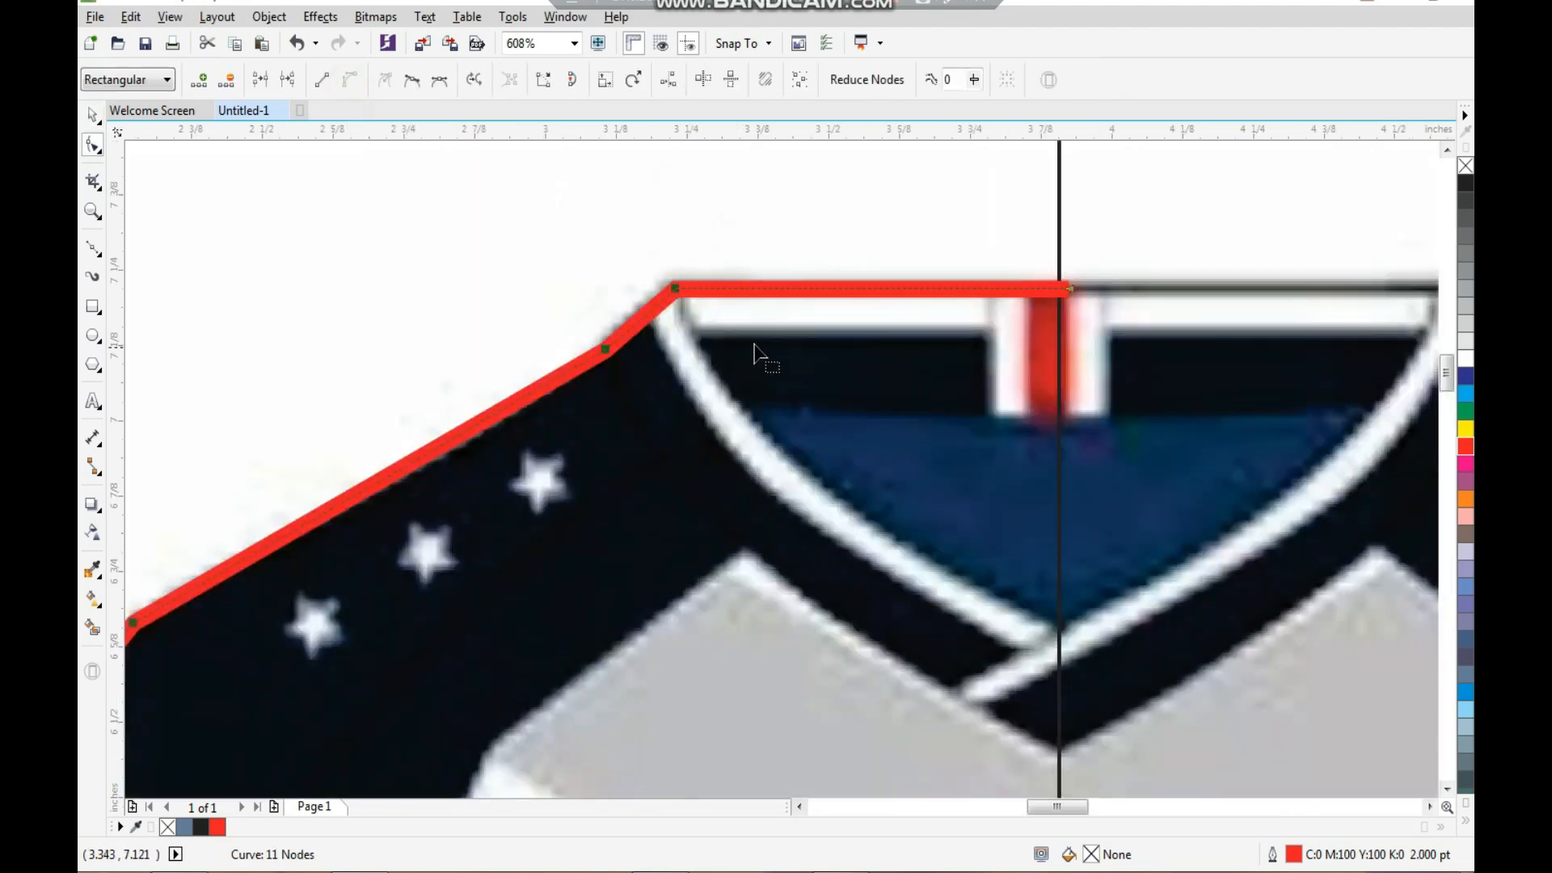
pyautogui.scroll(-4, 664, 327)
pyautogui.scroll(6, 291, 454)
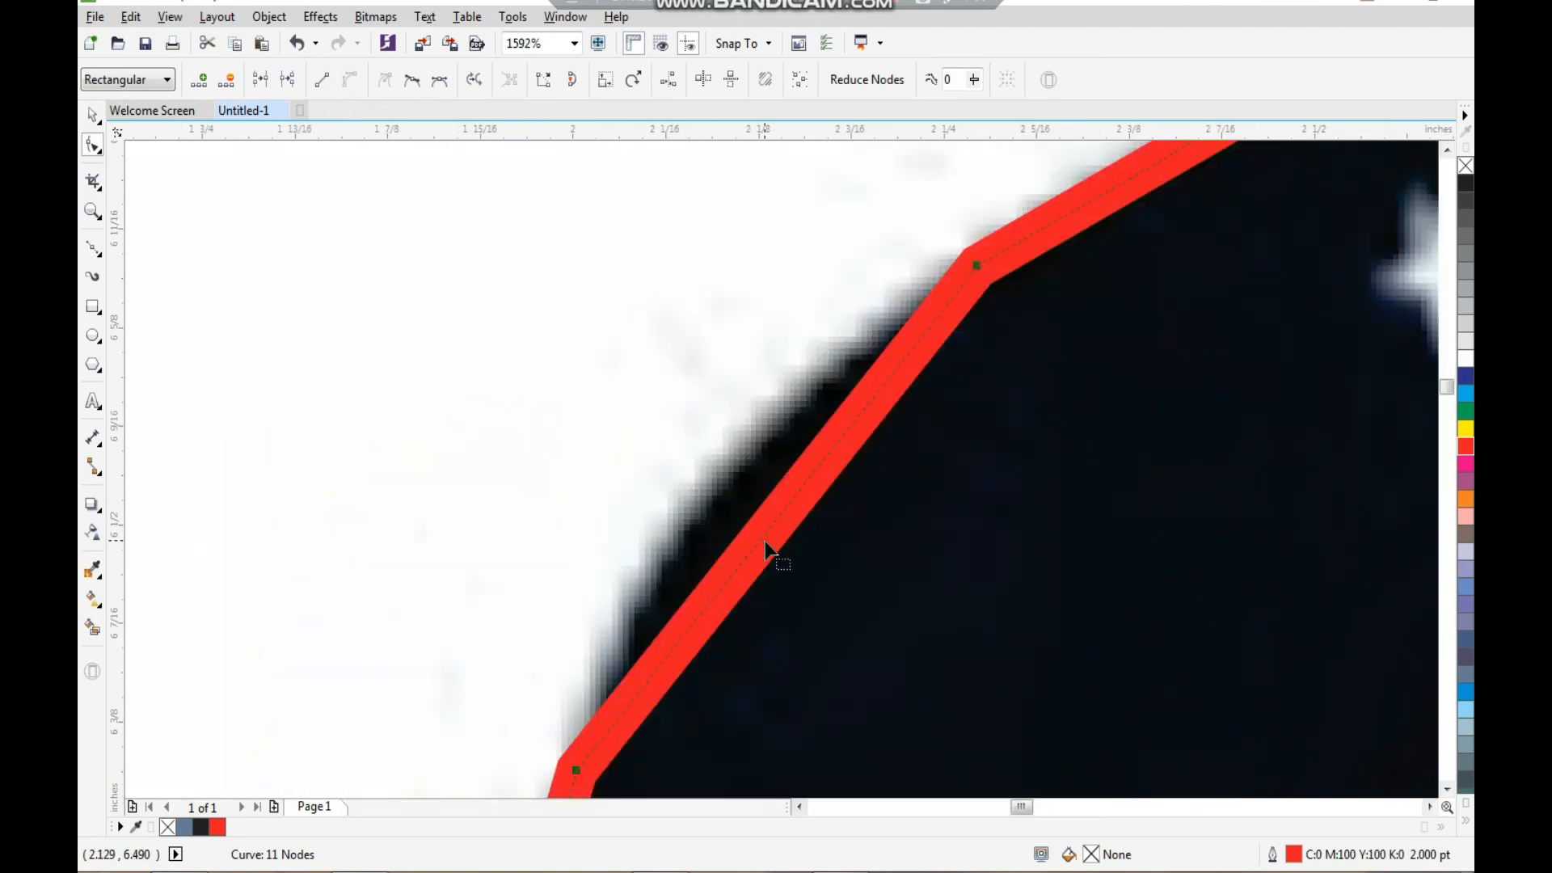
pyautogui.moveTo(765, 544); pyautogui.dragTo(631, 391)
pyautogui.scroll(-5, 595, 519)
pyautogui.moveTo(537, 582); pyautogui.dragTo(724, 804)
pyautogui.moveTo(718, 535); pyautogui.dragTo(697, 483)
# Step: Bend the outline's lower side seam and bottom hem segments to match the jersey picture
pyautogui.scroll(-5, 725, 624)
pyautogui.scroll(4, 725, 624)
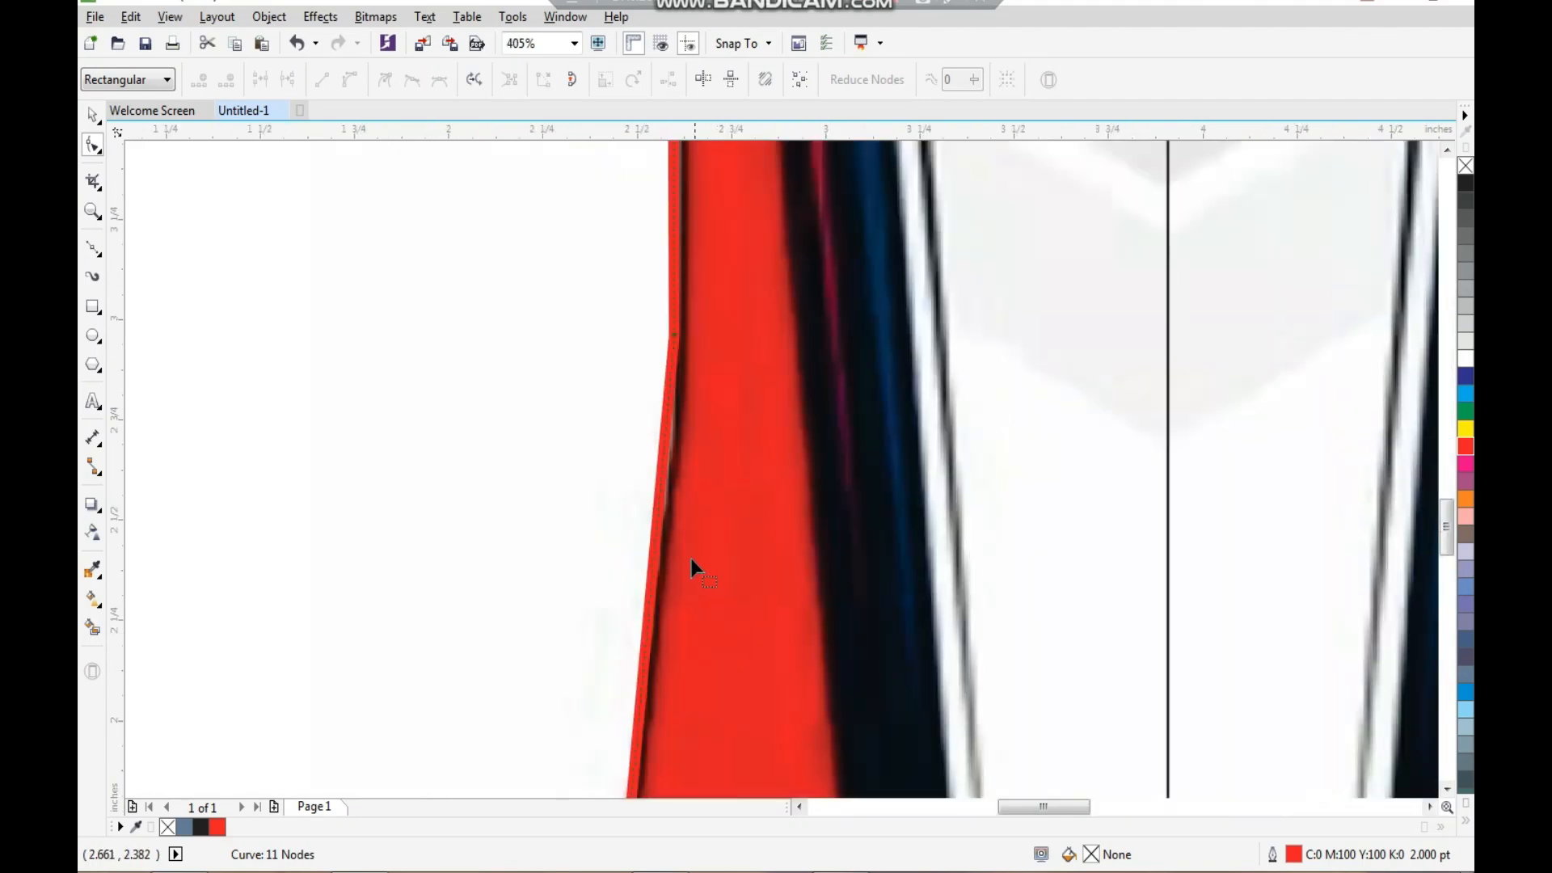
pyautogui.moveTo(653, 544); pyautogui.dragTo(666, 542)
pyautogui.scroll(-4, 666, 542)
pyautogui.scroll(1, 692, 501)
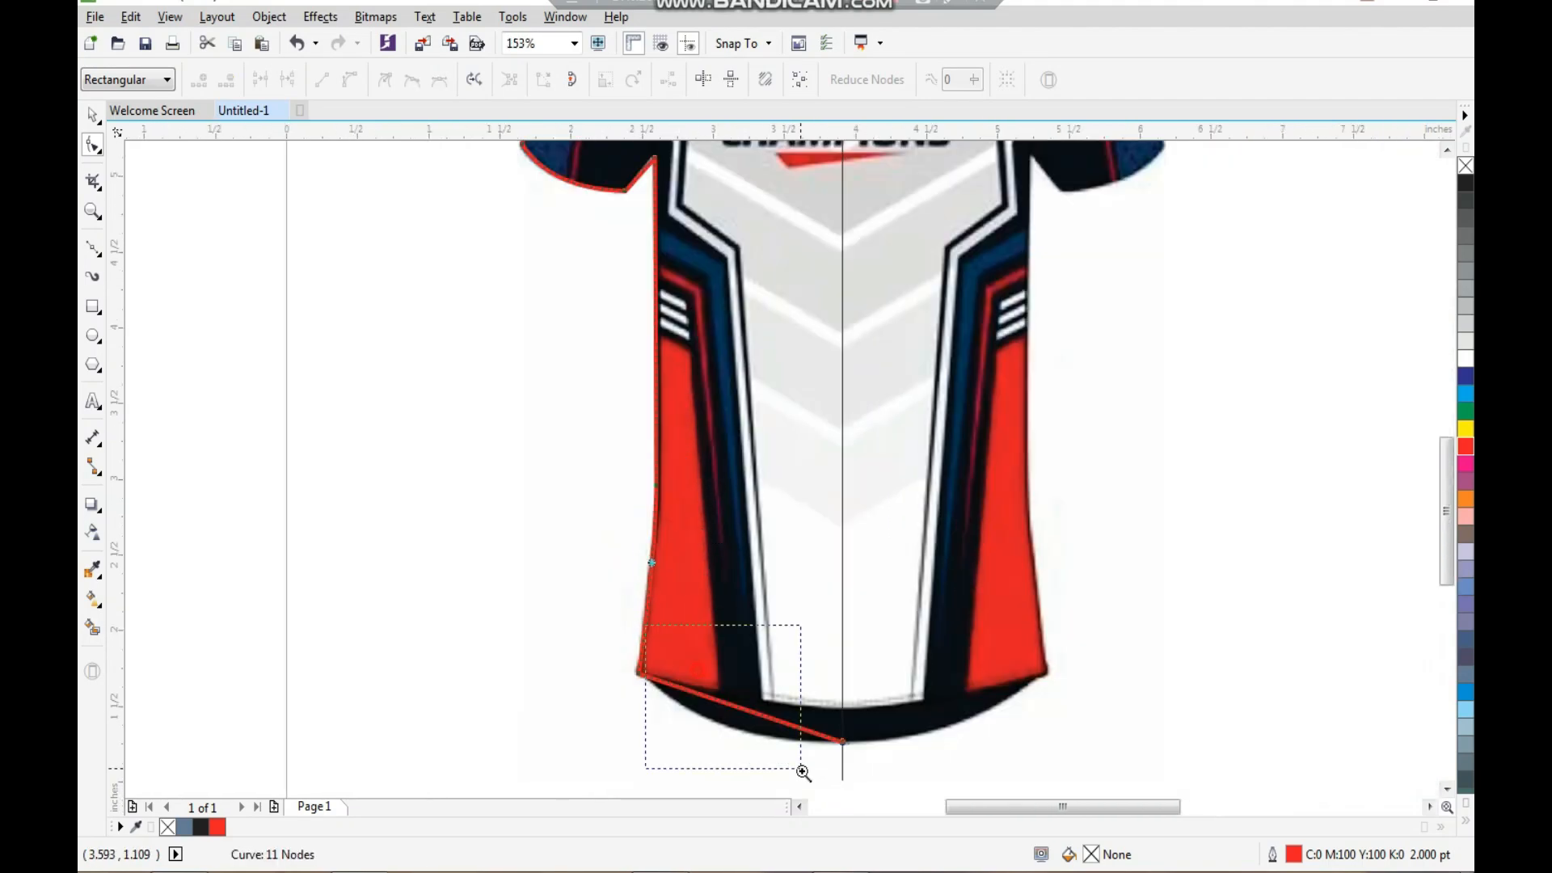
pyautogui.moveTo(645, 625); pyautogui.dragTo(803, 772)
pyautogui.moveTo(839, 526); pyautogui.dragTo(821, 598)
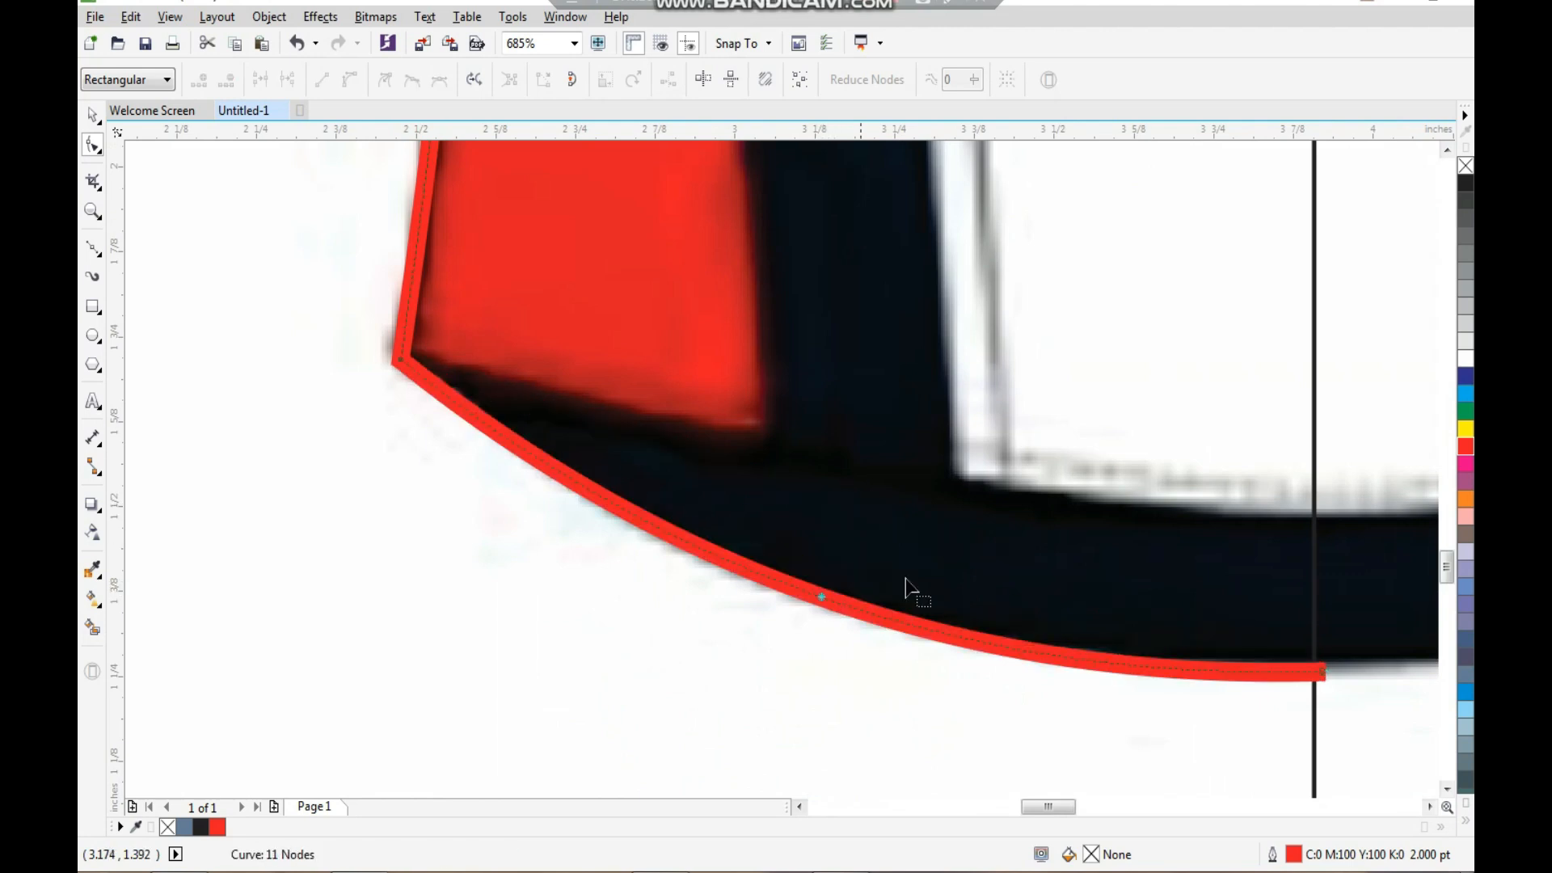
# Step: Change the half-jersey curve's outline colour to yellow
pyautogui.press('space')
pyautogui.rightClick(1465, 430)
pyautogui.hotkey('shift', 'F2')
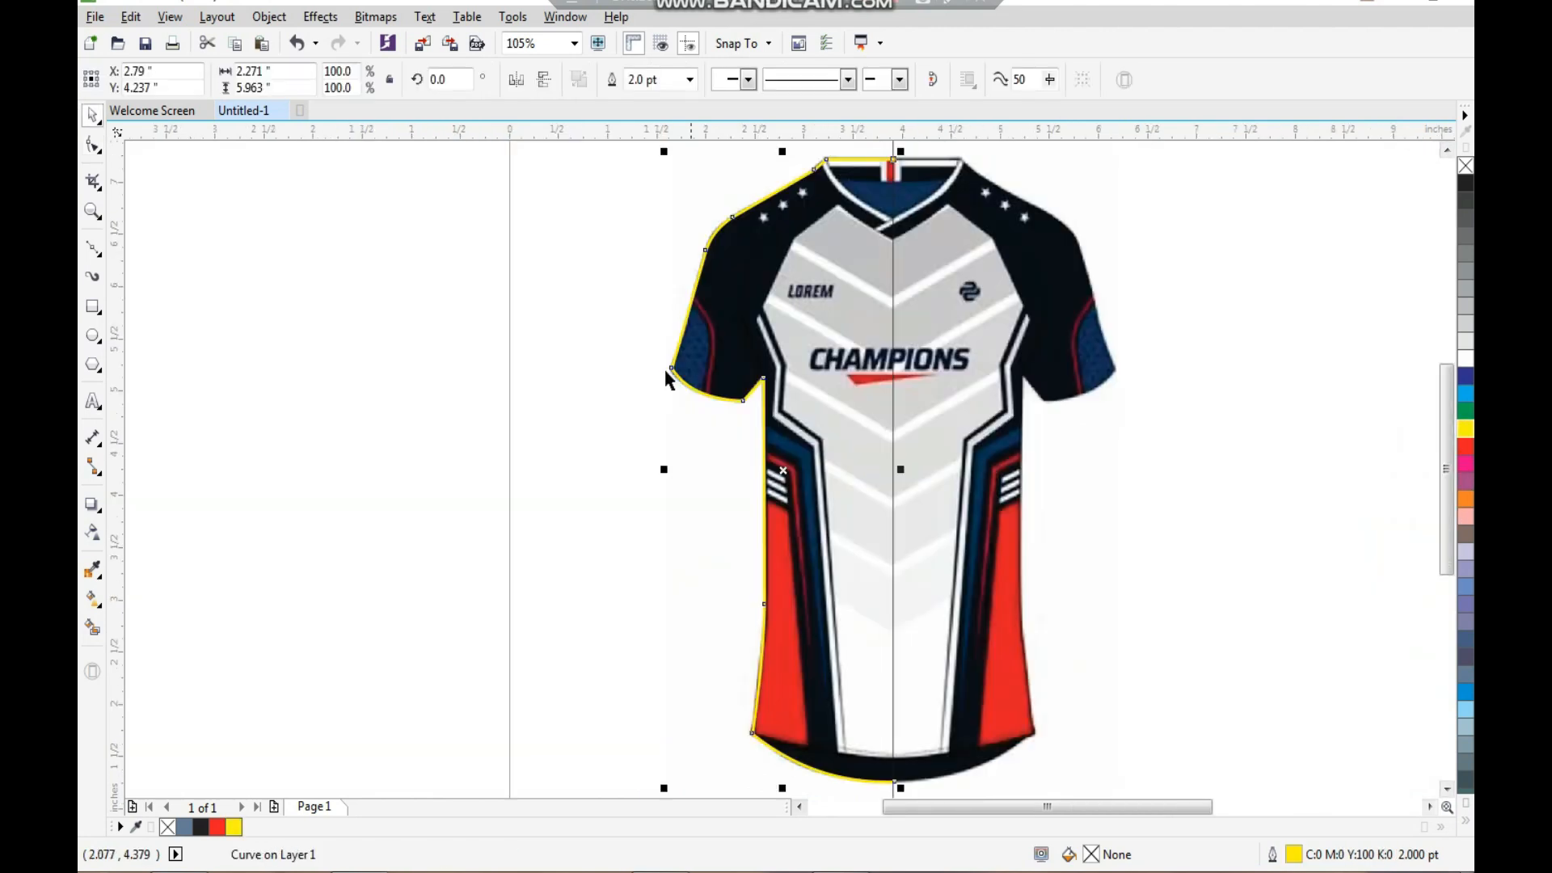
pyautogui.click(666, 369)
pyautogui.scroll(-1, 816, 324)
pyautogui.press('F2')
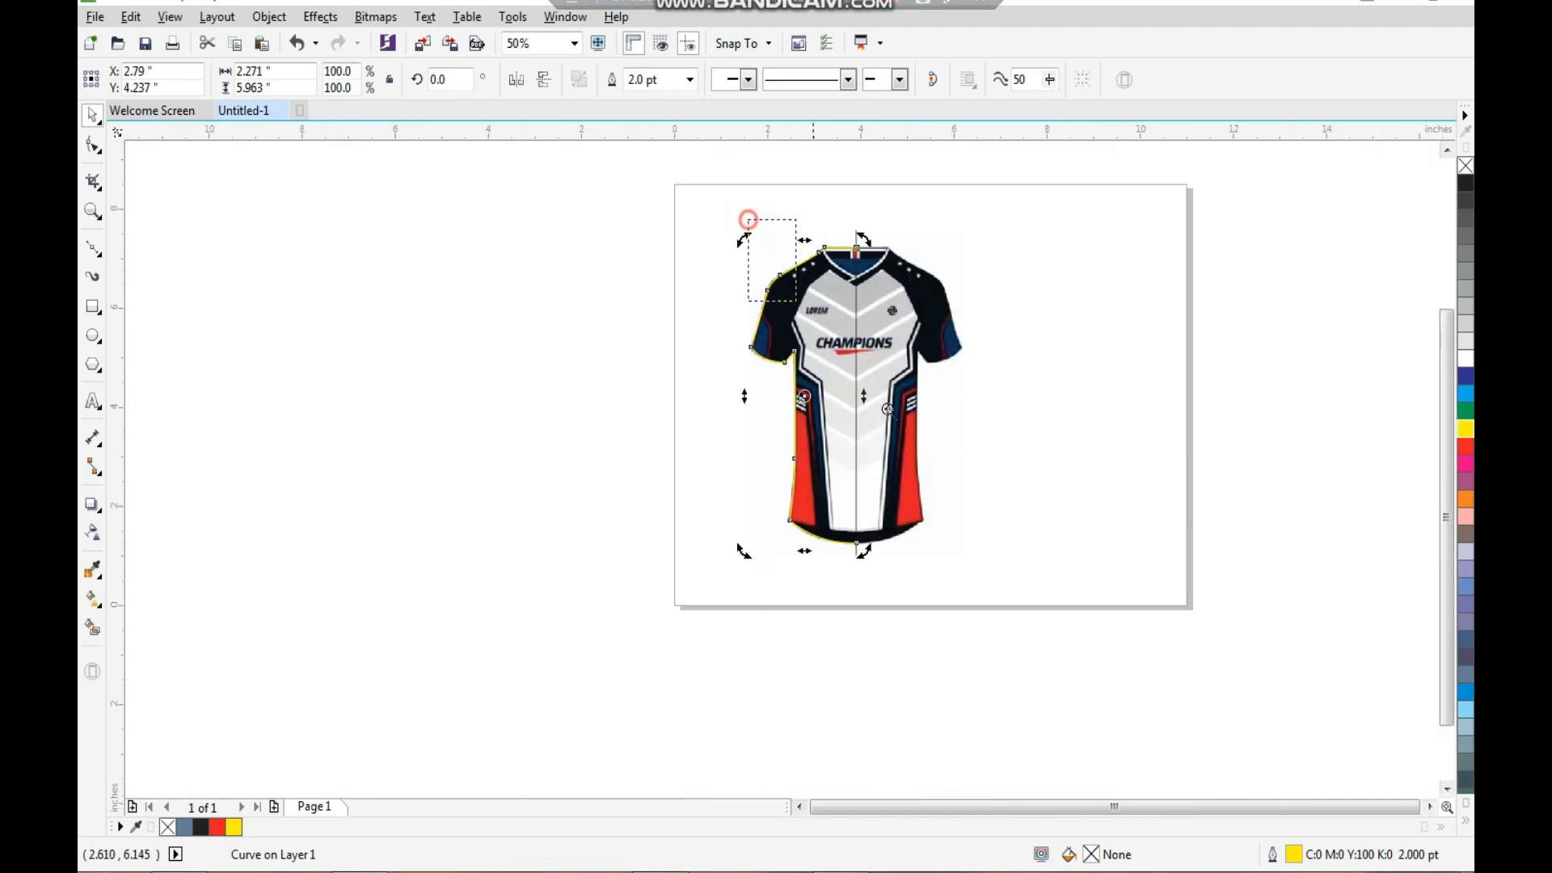
pyautogui.moveTo(748, 231); pyautogui.dragTo(1025, 566)
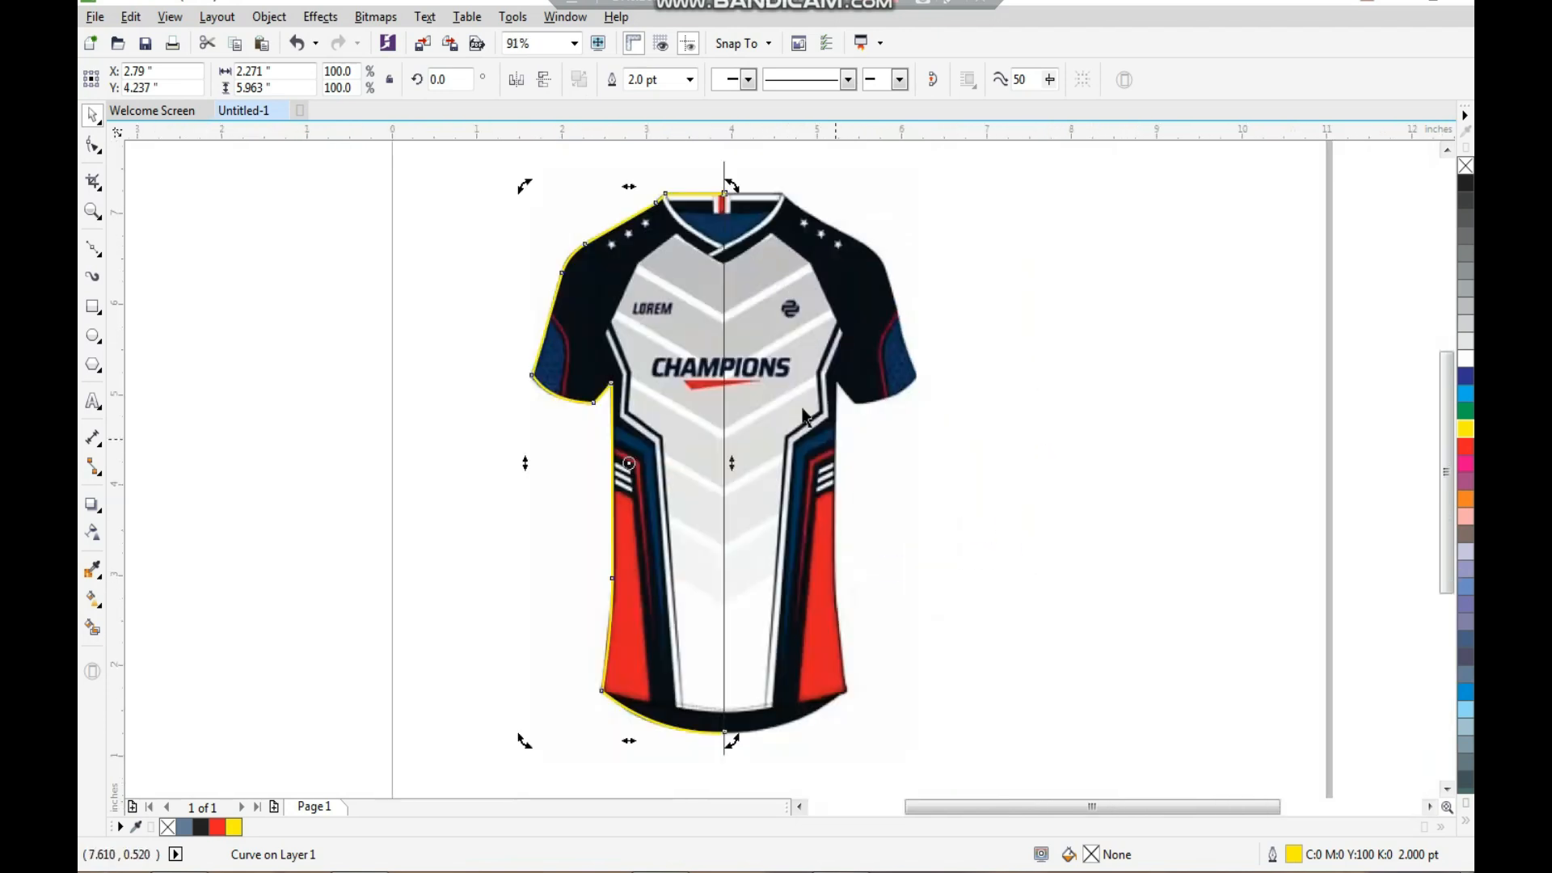
# Step: Start tracing the left half of the grey front panel from the neckline centre over its upper point and down beside the sleeve
pyautogui.click(95, 252)
pyautogui.scroll(3, 631, 226)
pyautogui.click(922, 350)
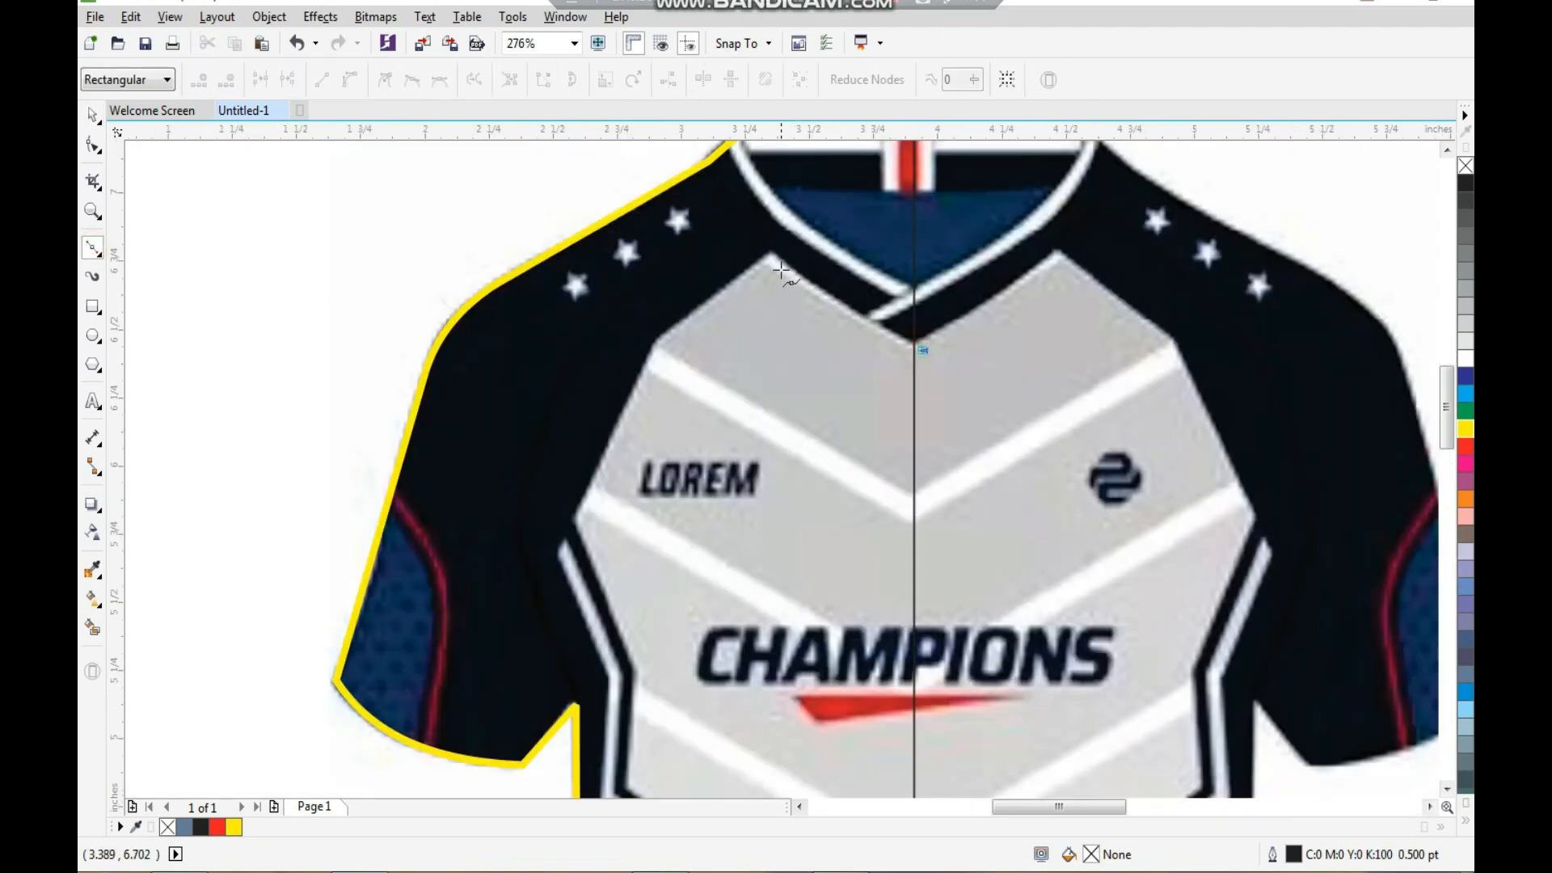
pyautogui.click(769, 249)
pyautogui.click(653, 342)
pyautogui.click(574, 517)
pyautogui.click(637, 675)
# Step: Continue the front panel curve down its side and along the lower edge to the centre line, and colour its outline yellow
pyautogui.scroll(-3, 637, 676)
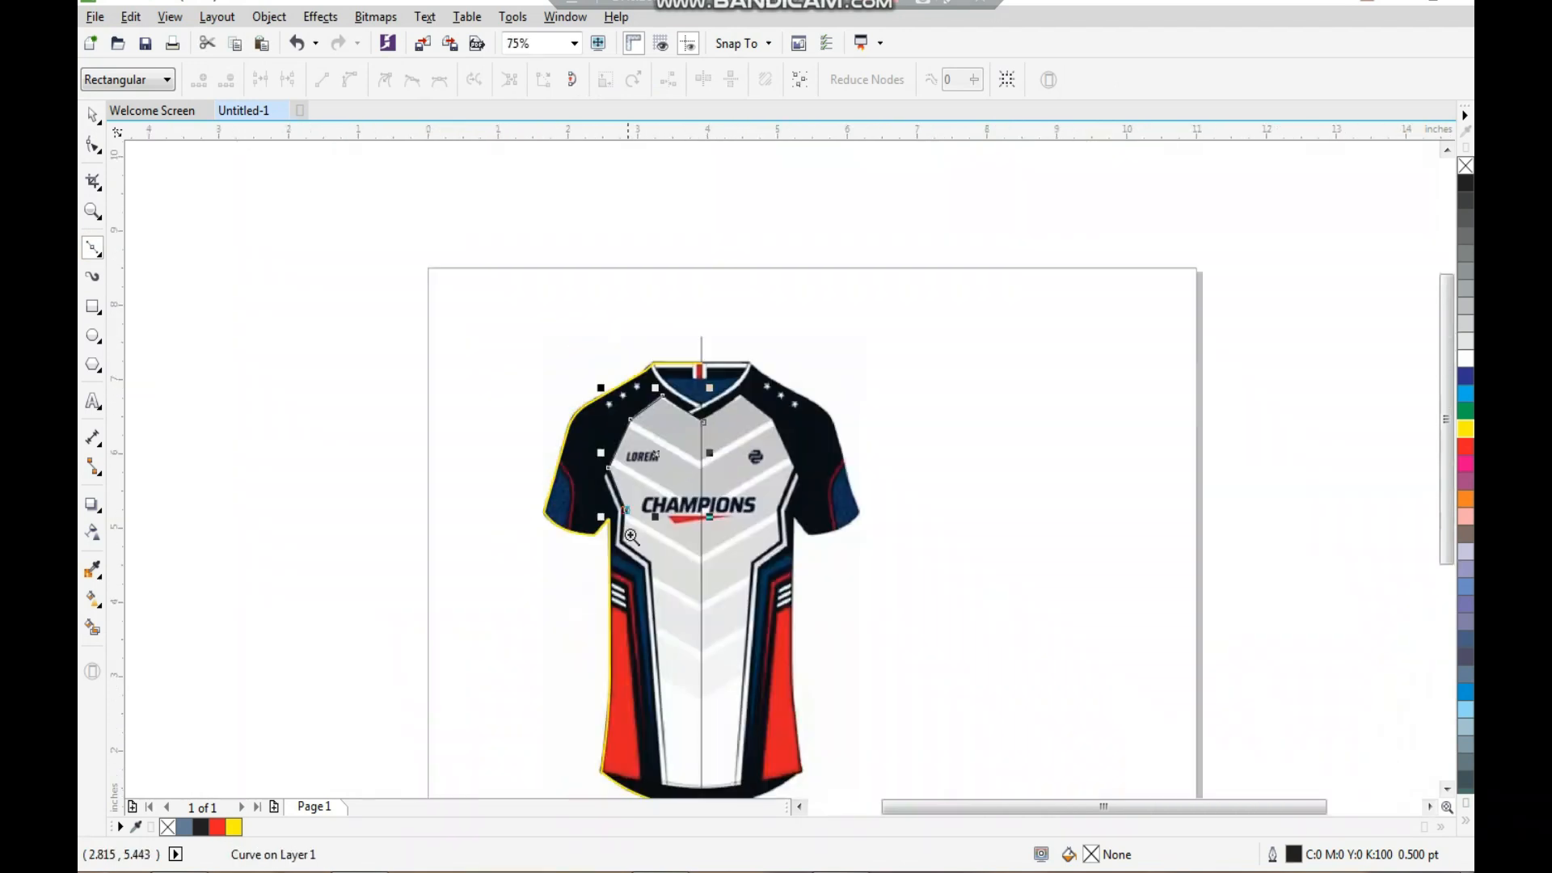
pyautogui.scroll(5, 590, 360)
pyautogui.click(593, 361)
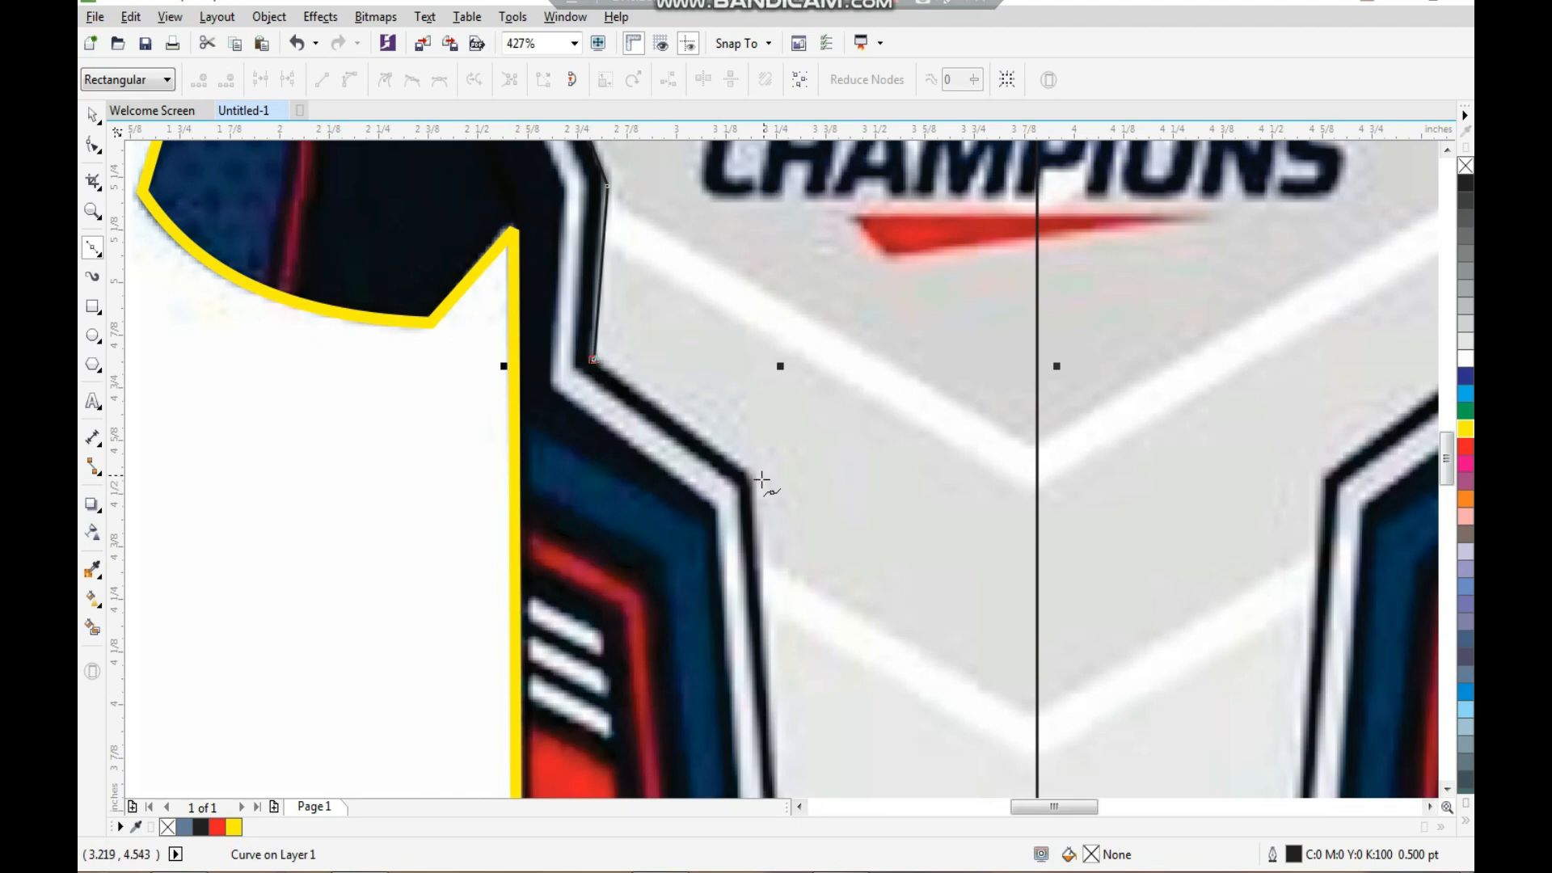
pyautogui.scroll(-4, 744, 522)
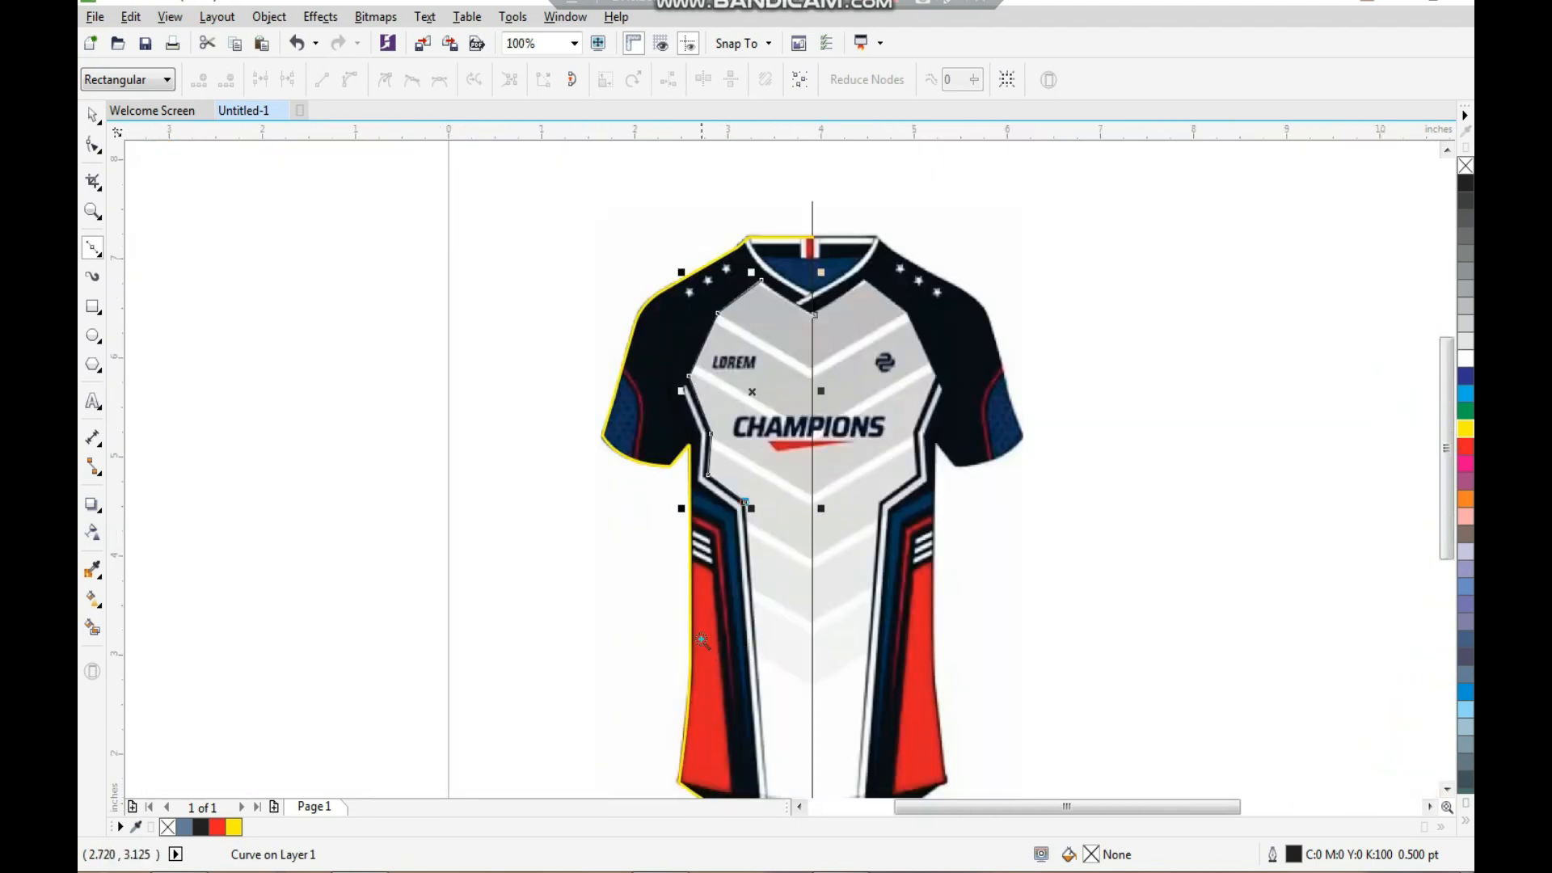
pyautogui.scroll(2, 813, 683)
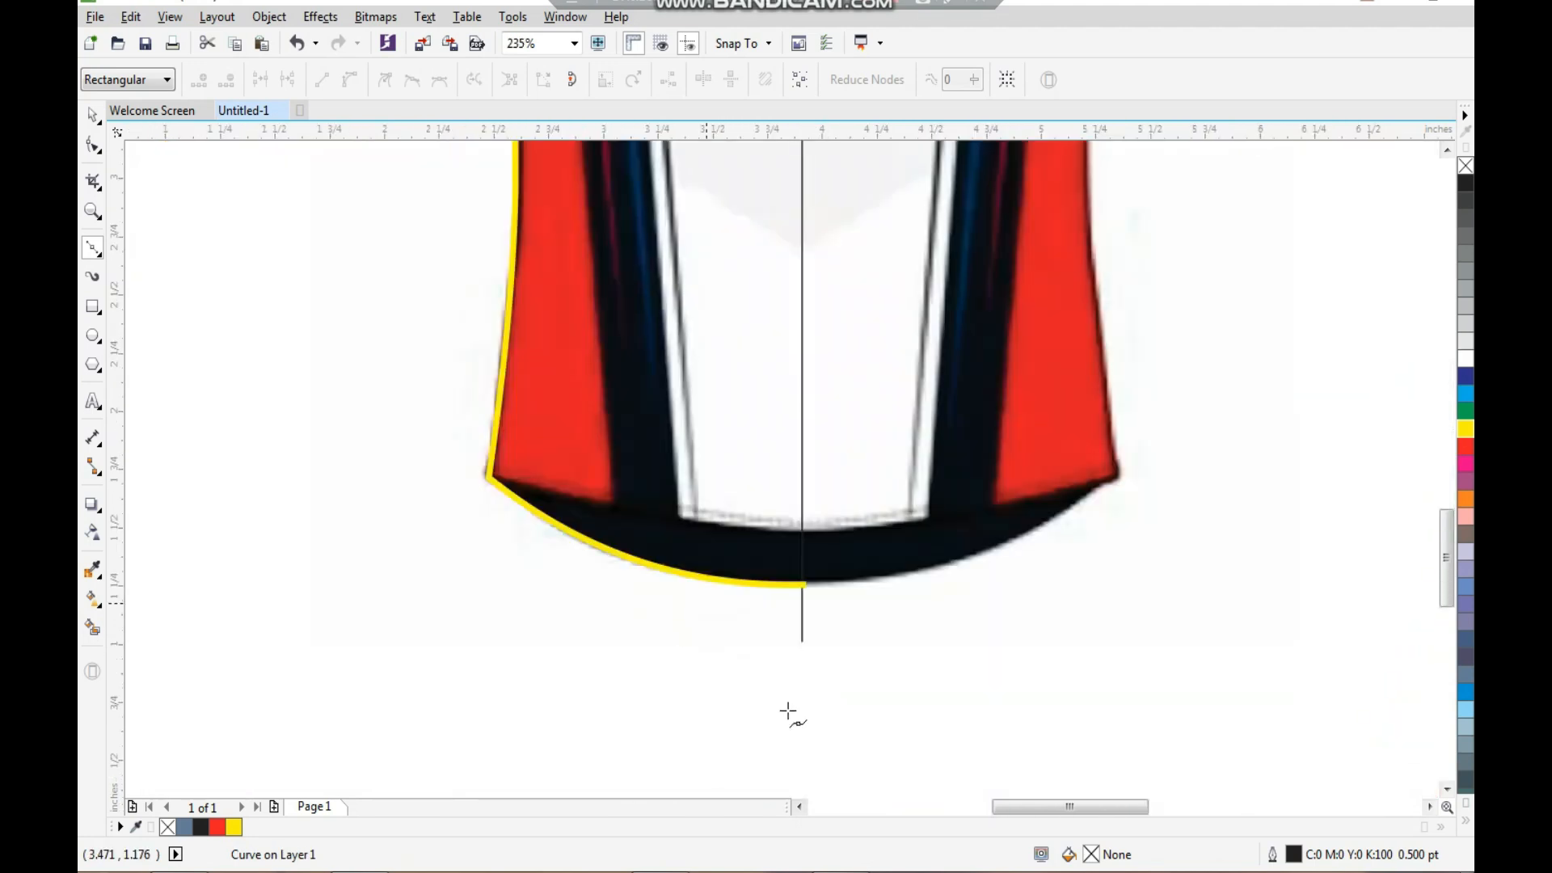
pyautogui.scroll(-1, 788, 711)
pyautogui.scroll(5, 695, 703)
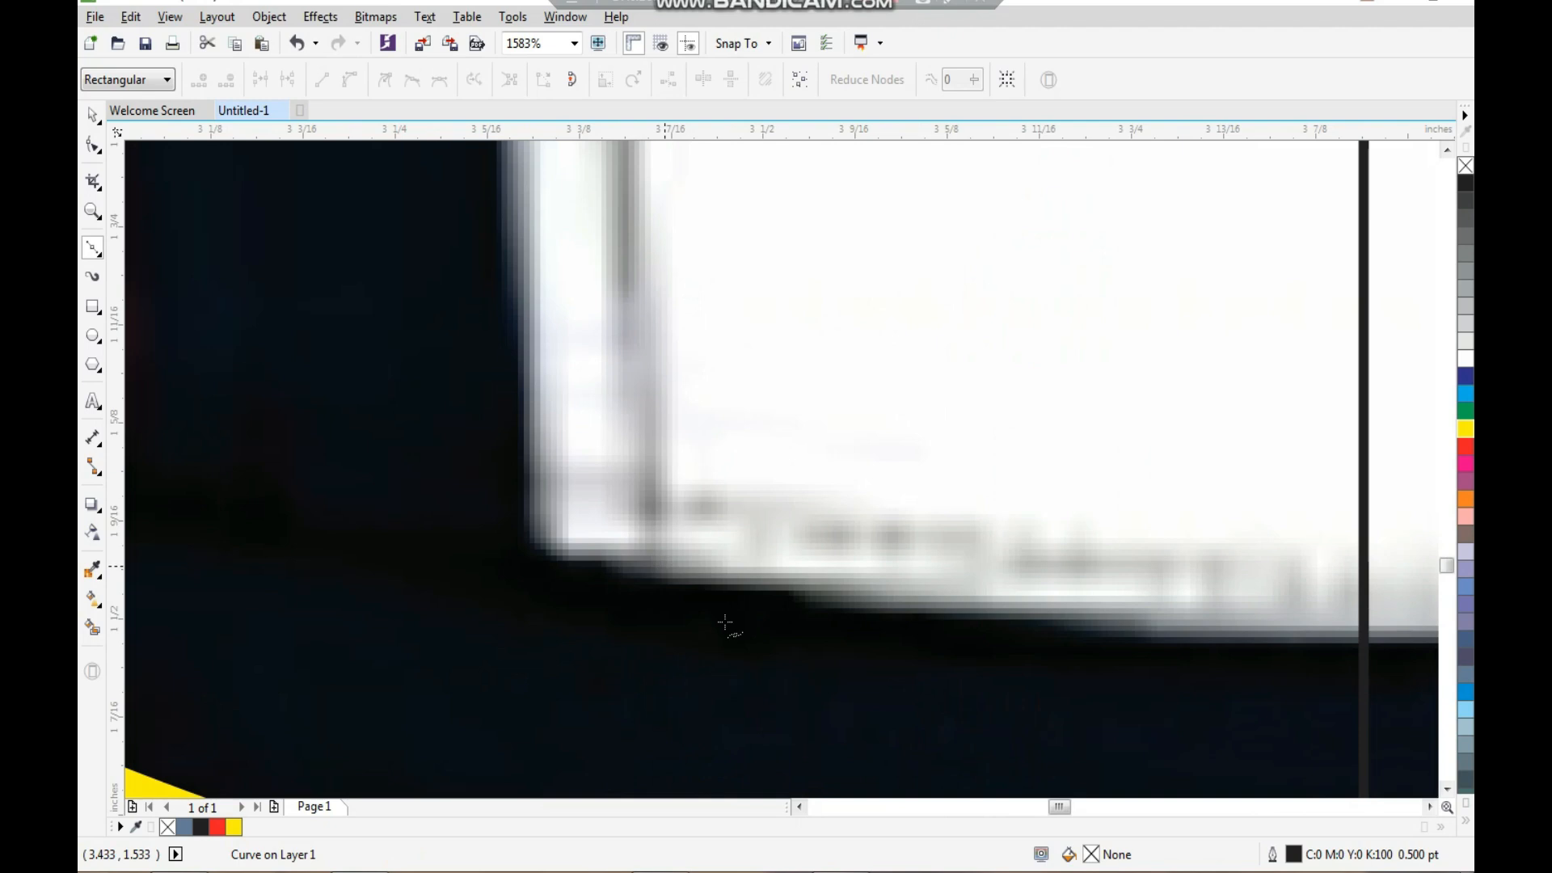
pyautogui.scroll(-2, 726, 624)
pyautogui.click(1051, 621)
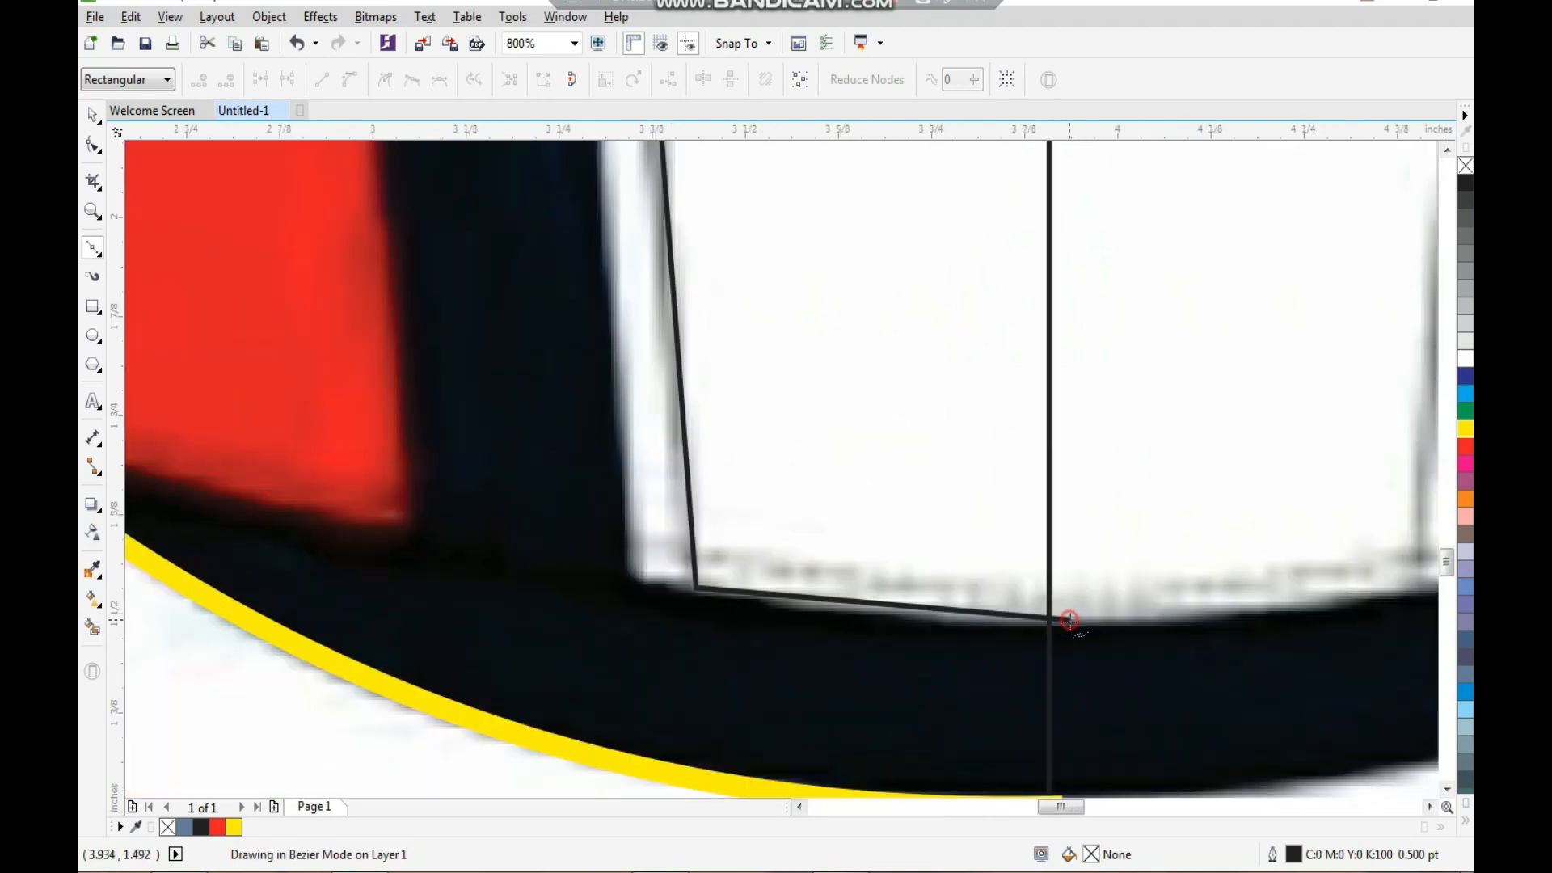
pyautogui.press('space')
pyautogui.rightClick(1466, 430)
# Step: Convert all segments of the front panel curve to curves and bend its bottom edge to follow the hem
pyautogui.scroll(-5, 793, 477)
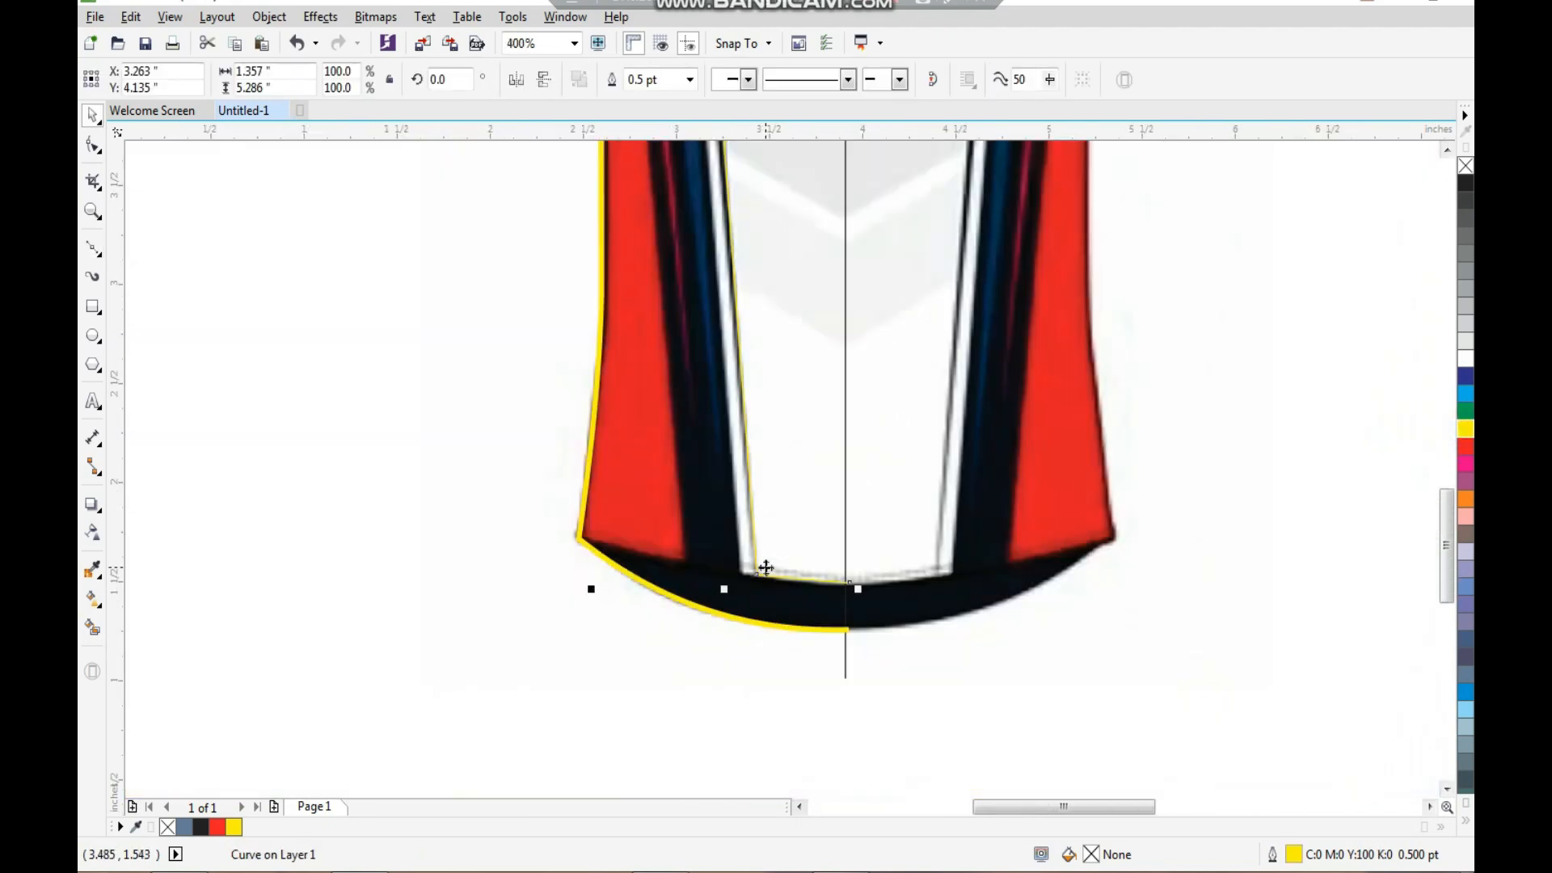
pyautogui.press('F10')
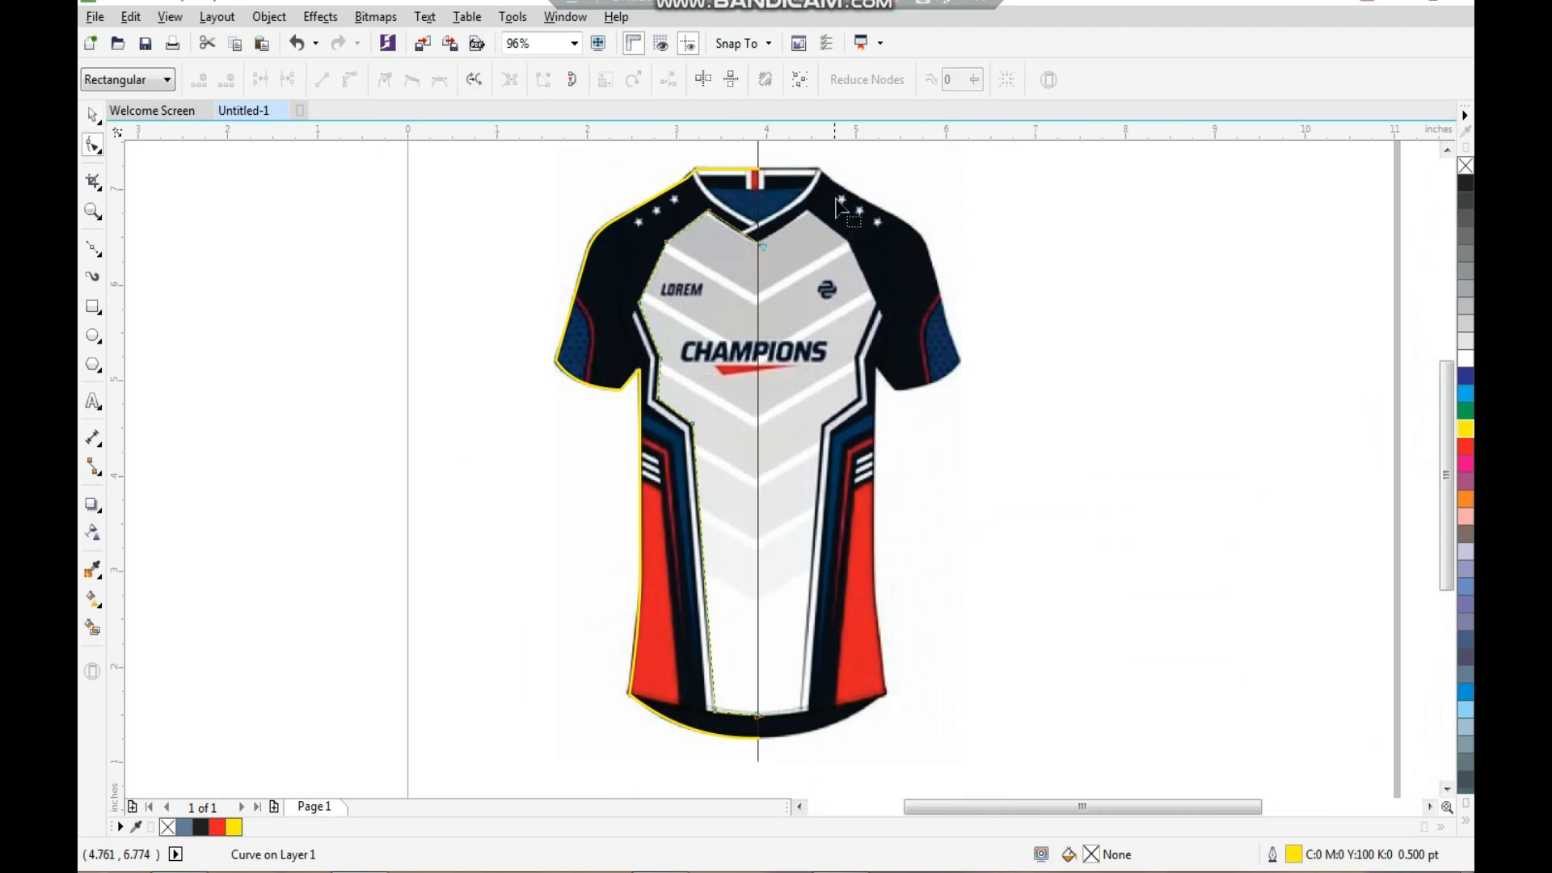
pyautogui.click(637, 726)
pyautogui.scroll(6, 725, 693)
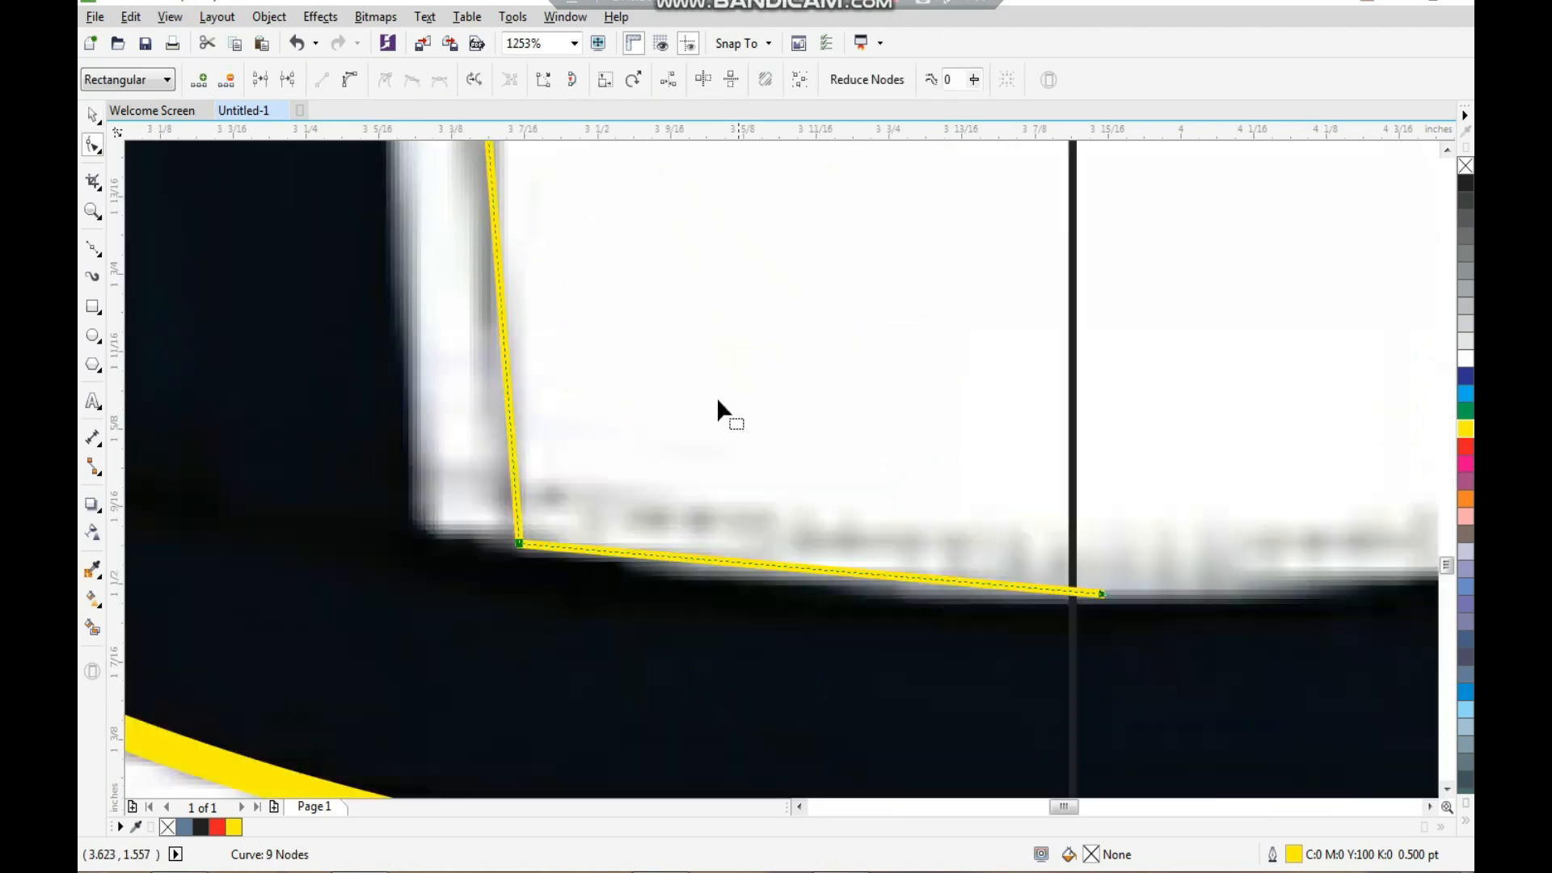
pyautogui.click(350, 80)
pyautogui.moveTo(749, 576); pyautogui.dragTo(741, 578)
# Step: Bend the front panel's top edge beneath the collar to follow the picture's neckline
pyautogui.scroll(-6, 741, 579)
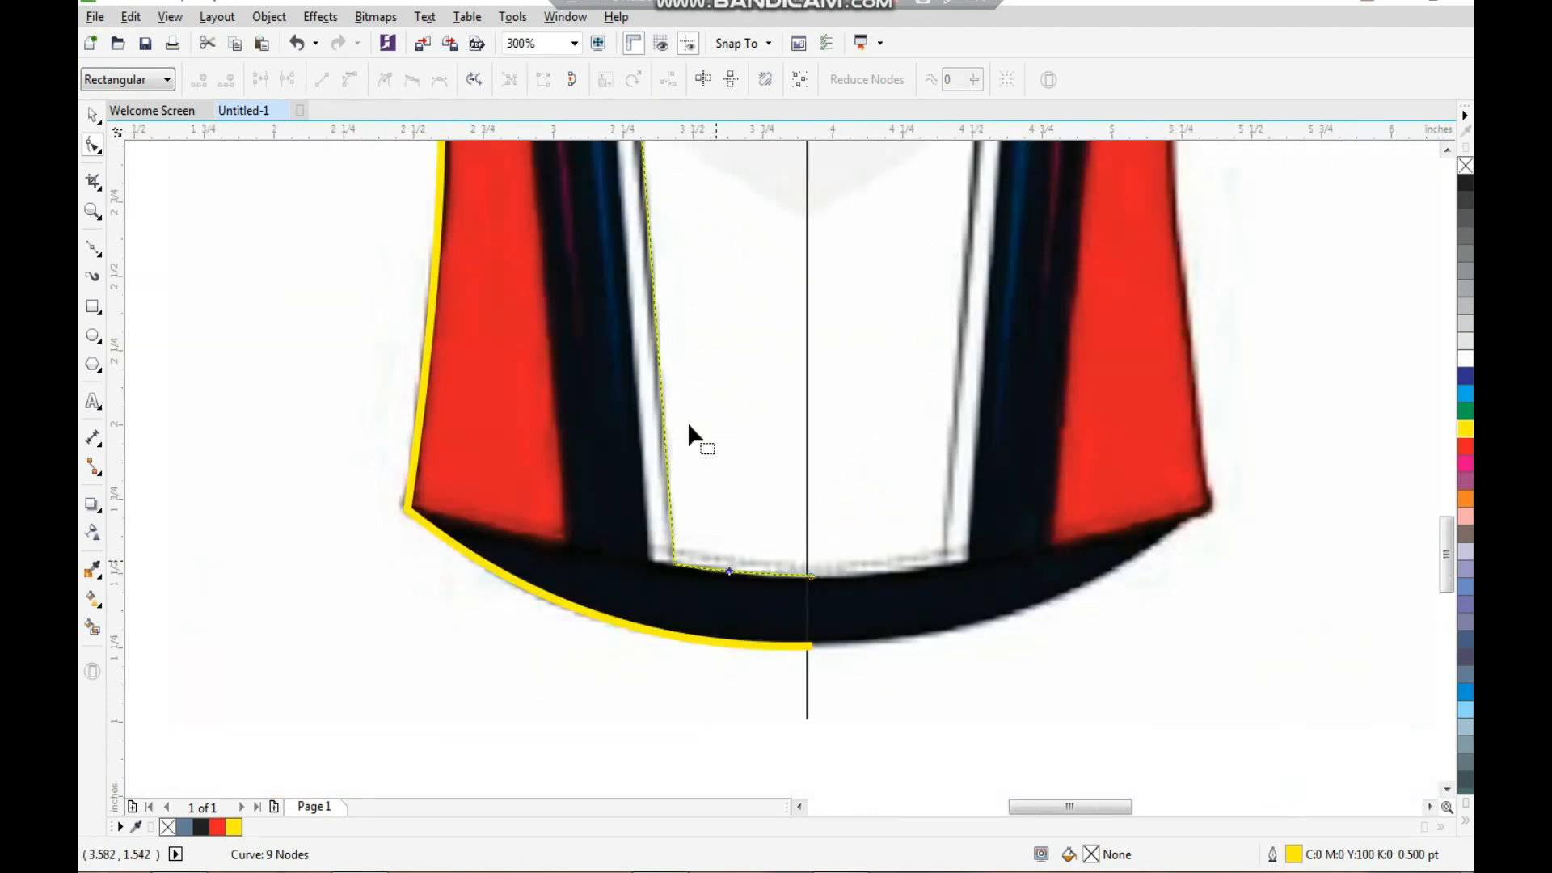
pyautogui.scroll(3, 730, 283)
pyautogui.scroll(-2, 728, 493)
pyautogui.scroll(3, 846, 361)
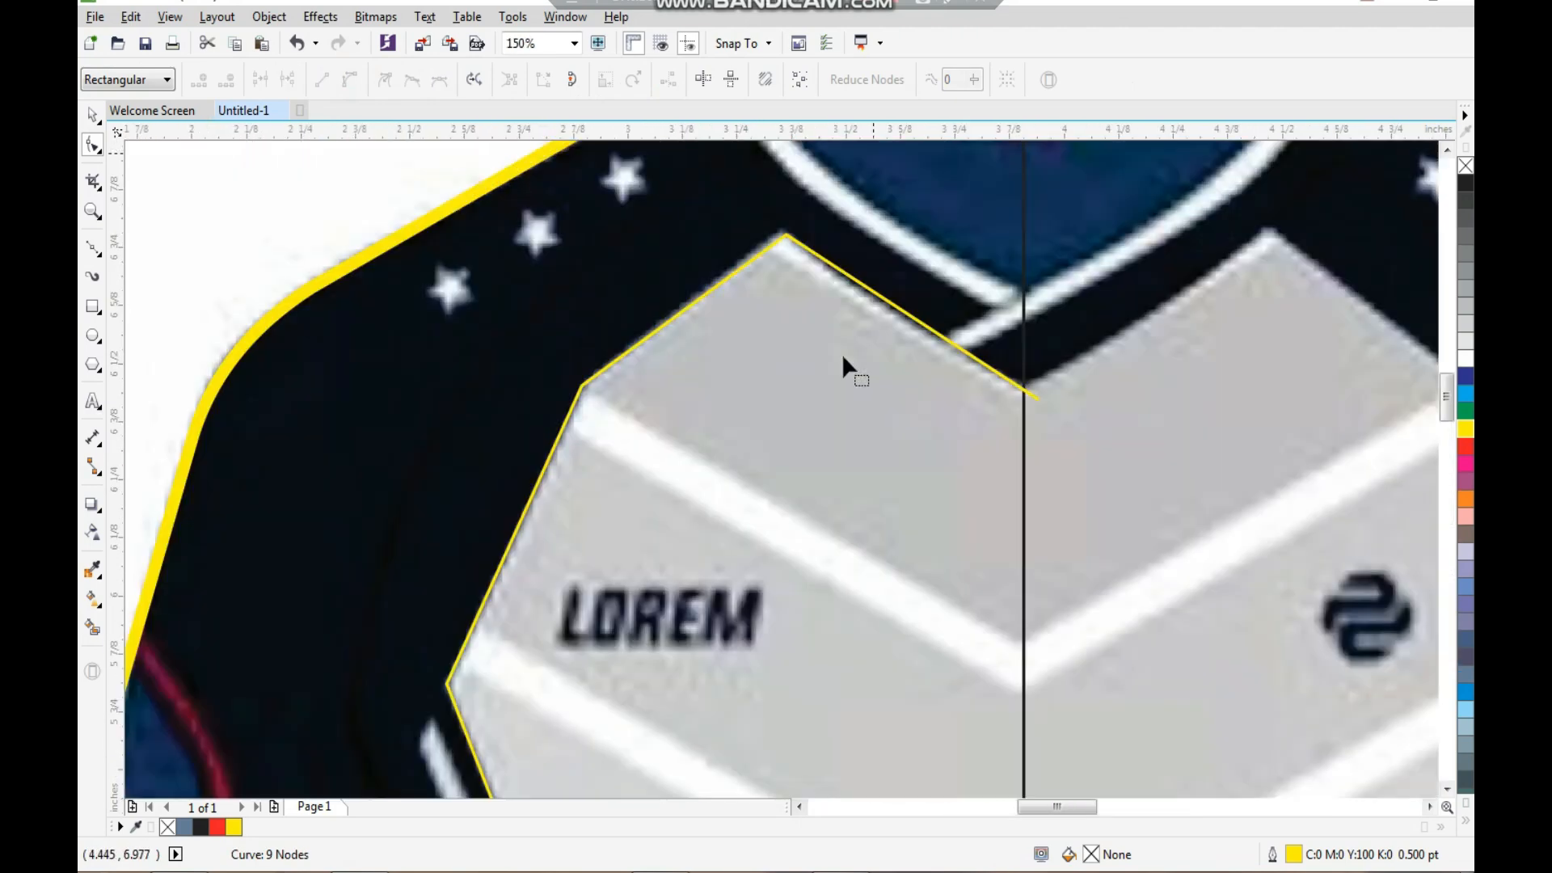
pyautogui.scroll(3, 660, 251)
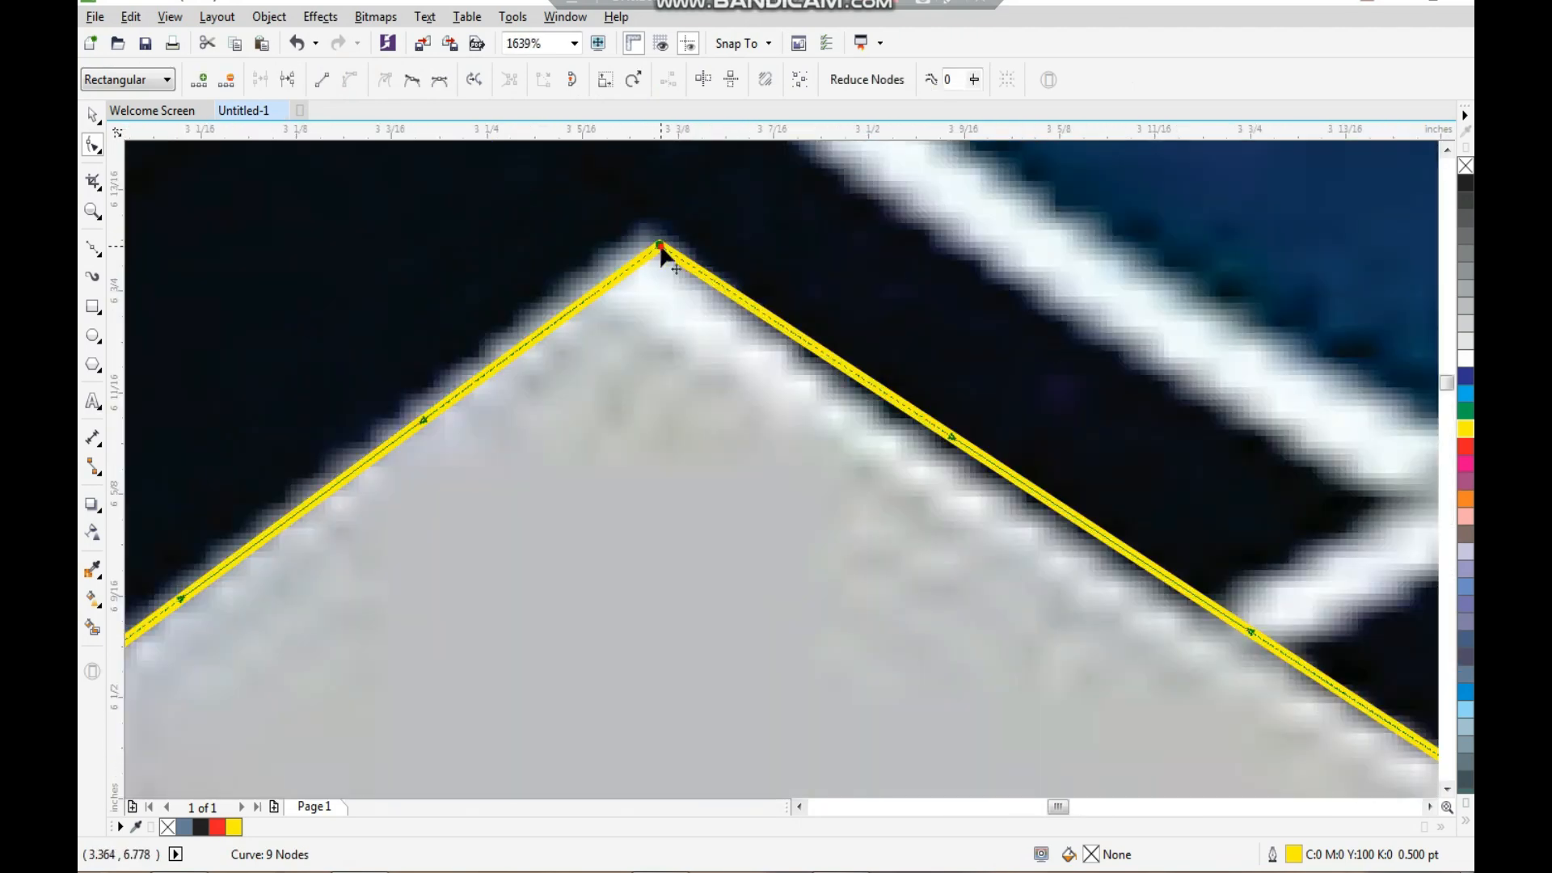
pyautogui.scroll(-3, 768, 335)
pyautogui.moveTo(857, 373); pyautogui.dragTo(961, 540)
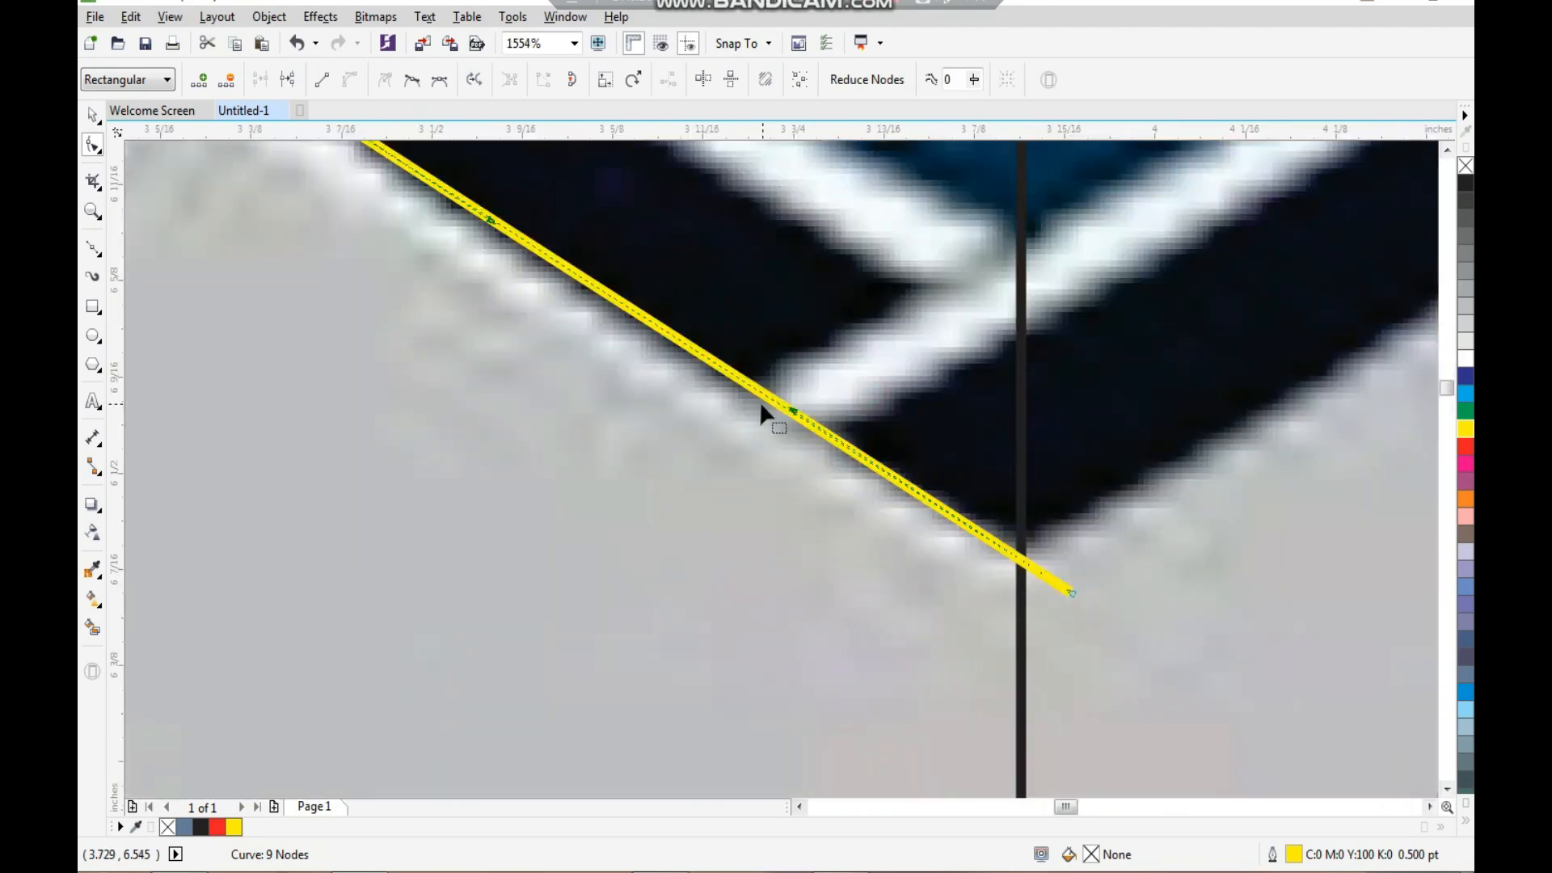
pyautogui.moveTo(761, 390); pyautogui.dragTo(753, 405)
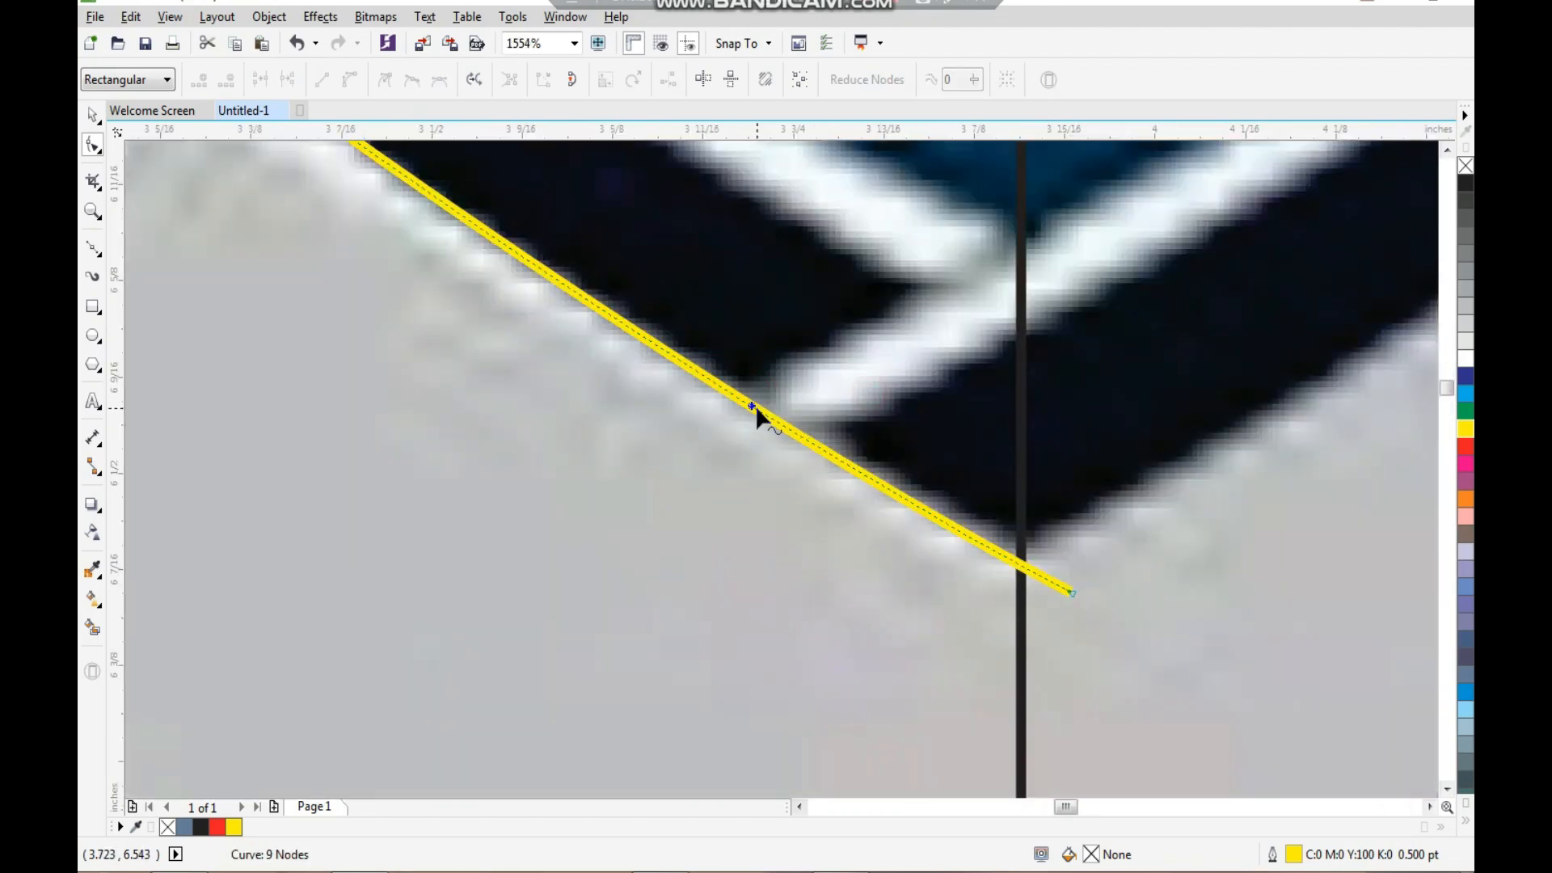
# Step: Set the front panel curve's outline width to 1 pt
pyautogui.scroll(-2, 788, 403)
pyautogui.scroll(-3, 829, 405)
pyautogui.press('space')
pyautogui.scroll(4, 852, 474)
pyautogui.press('F12')
pyautogui.write('1')
pyautogui.press('Return')
pyautogui.scroll(-4, 849, 475)
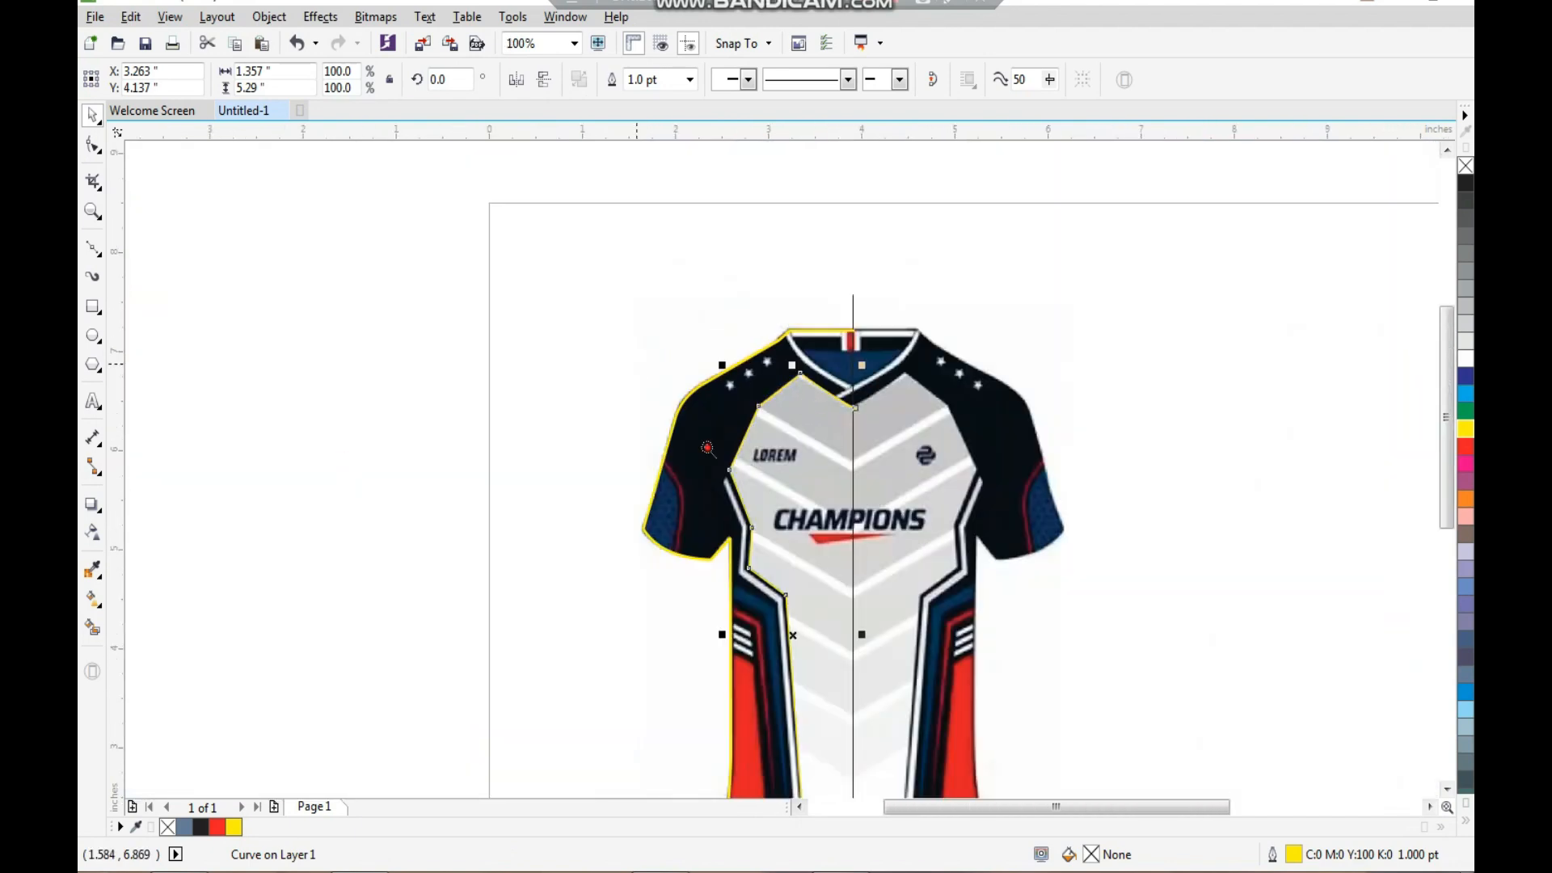
# Step: Start tracing the white side stripe from its upper tip along its inner edge to the first bend
pyautogui.scroll(1, 730, 521)
pyautogui.scroll(3, 629, 256)
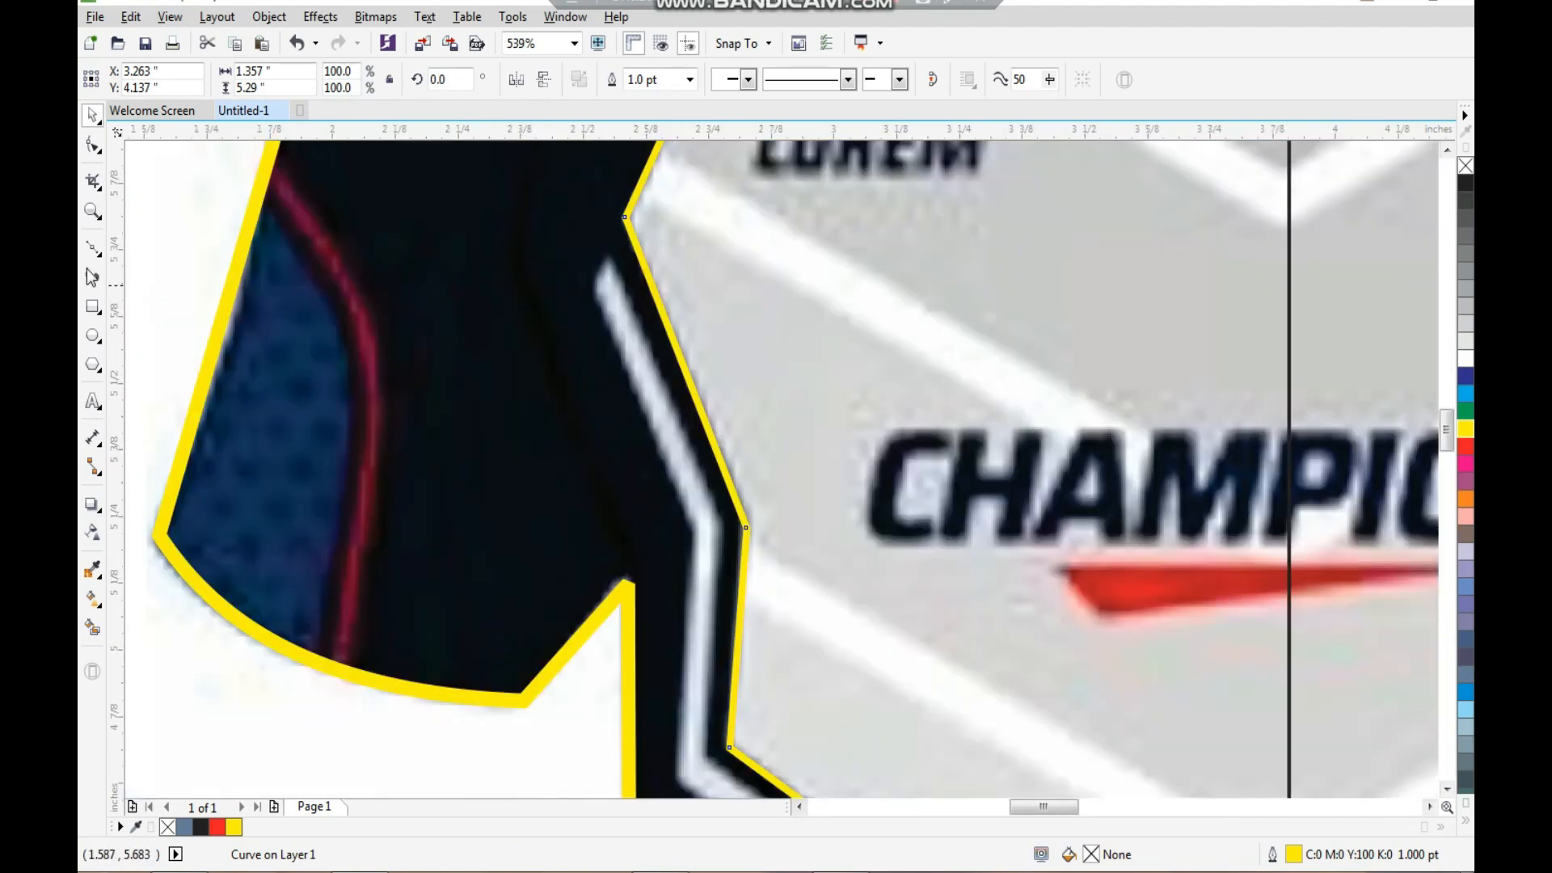
pyautogui.click(91, 250)
pyautogui.click(592, 292)
pyautogui.click(605, 260)
pyautogui.click(722, 528)
# Step: Continue the white side stripe's inner edge through its lower bends down to the hem and trace its bottom end
pyautogui.scroll(-4, 711, 547)
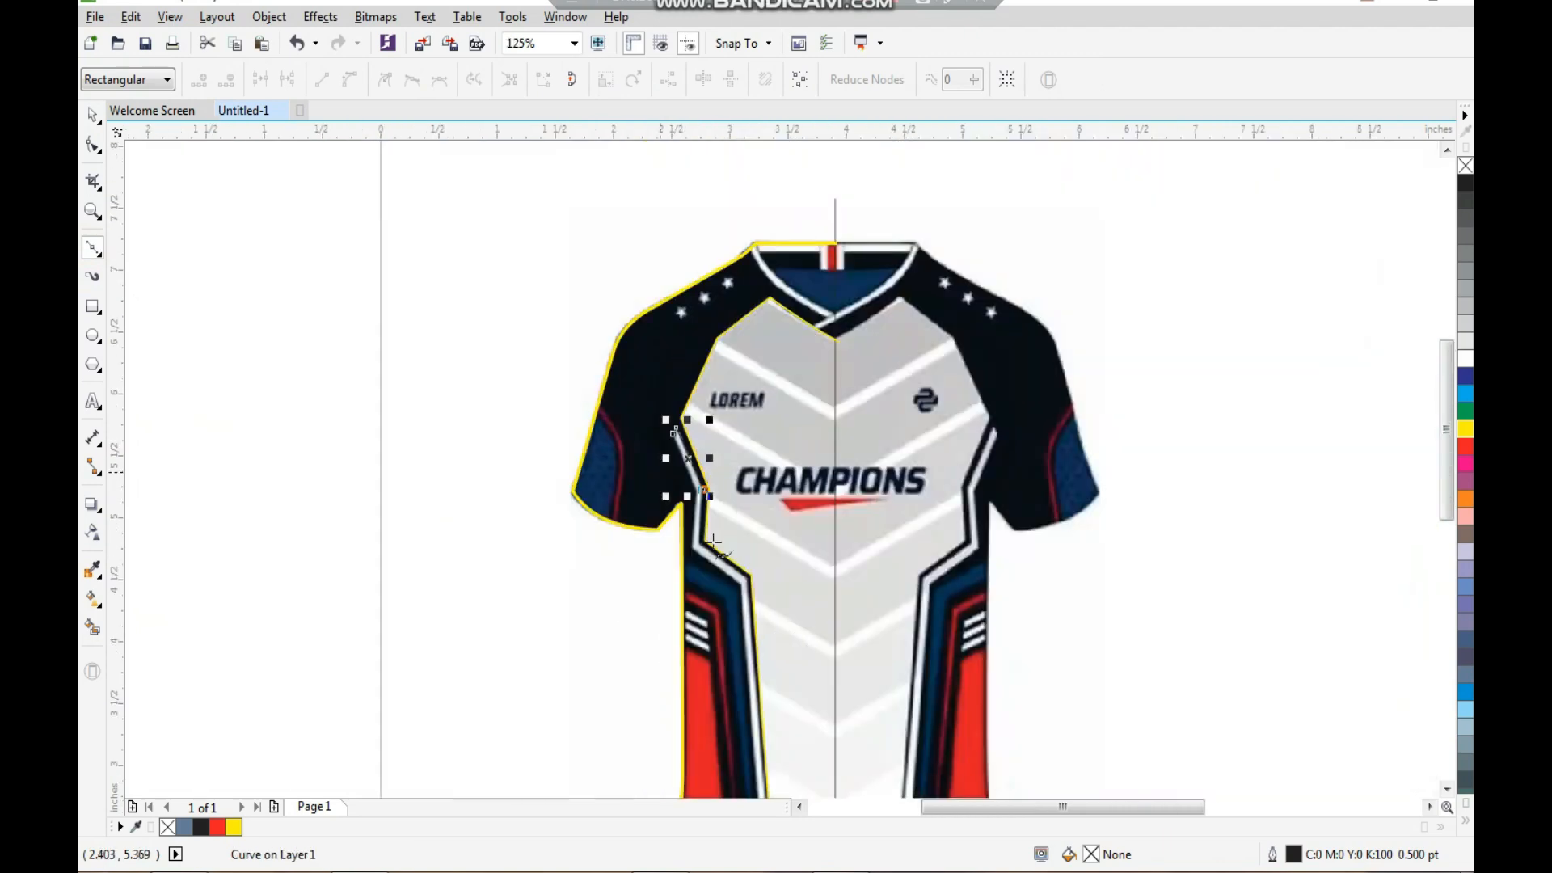
pyautogui.scroll(4, 686, 434)
pyautogui.click(689, 428)
pyautogui.click(886, 576)
pyautogui.scroll(-5, 887, 575)
pyautogui.scroll(5, 644, 635)
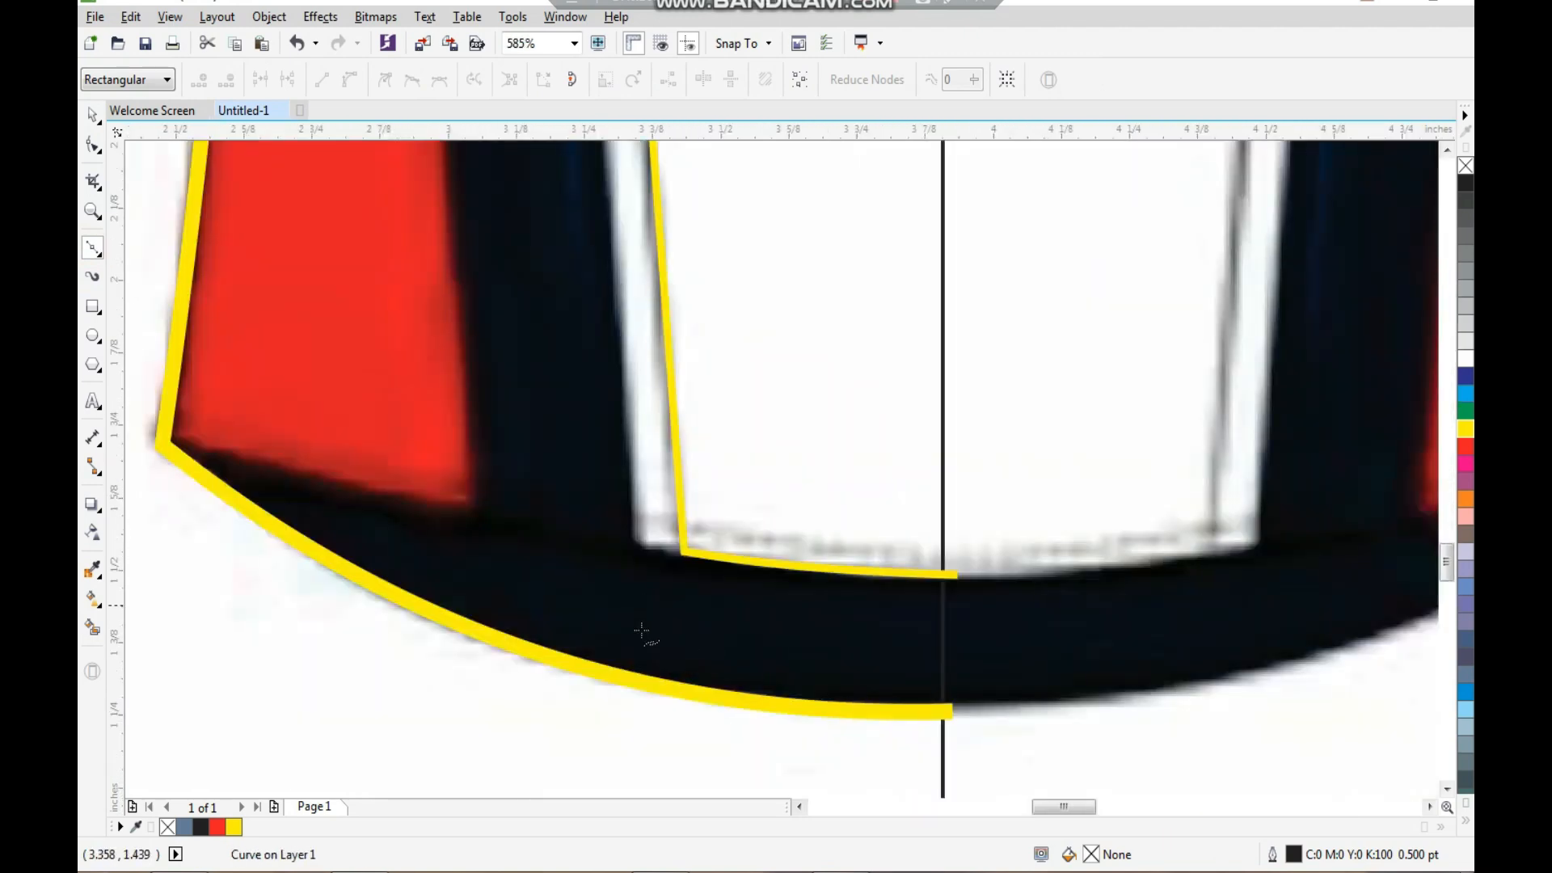
pyautogui.click(673, 553)
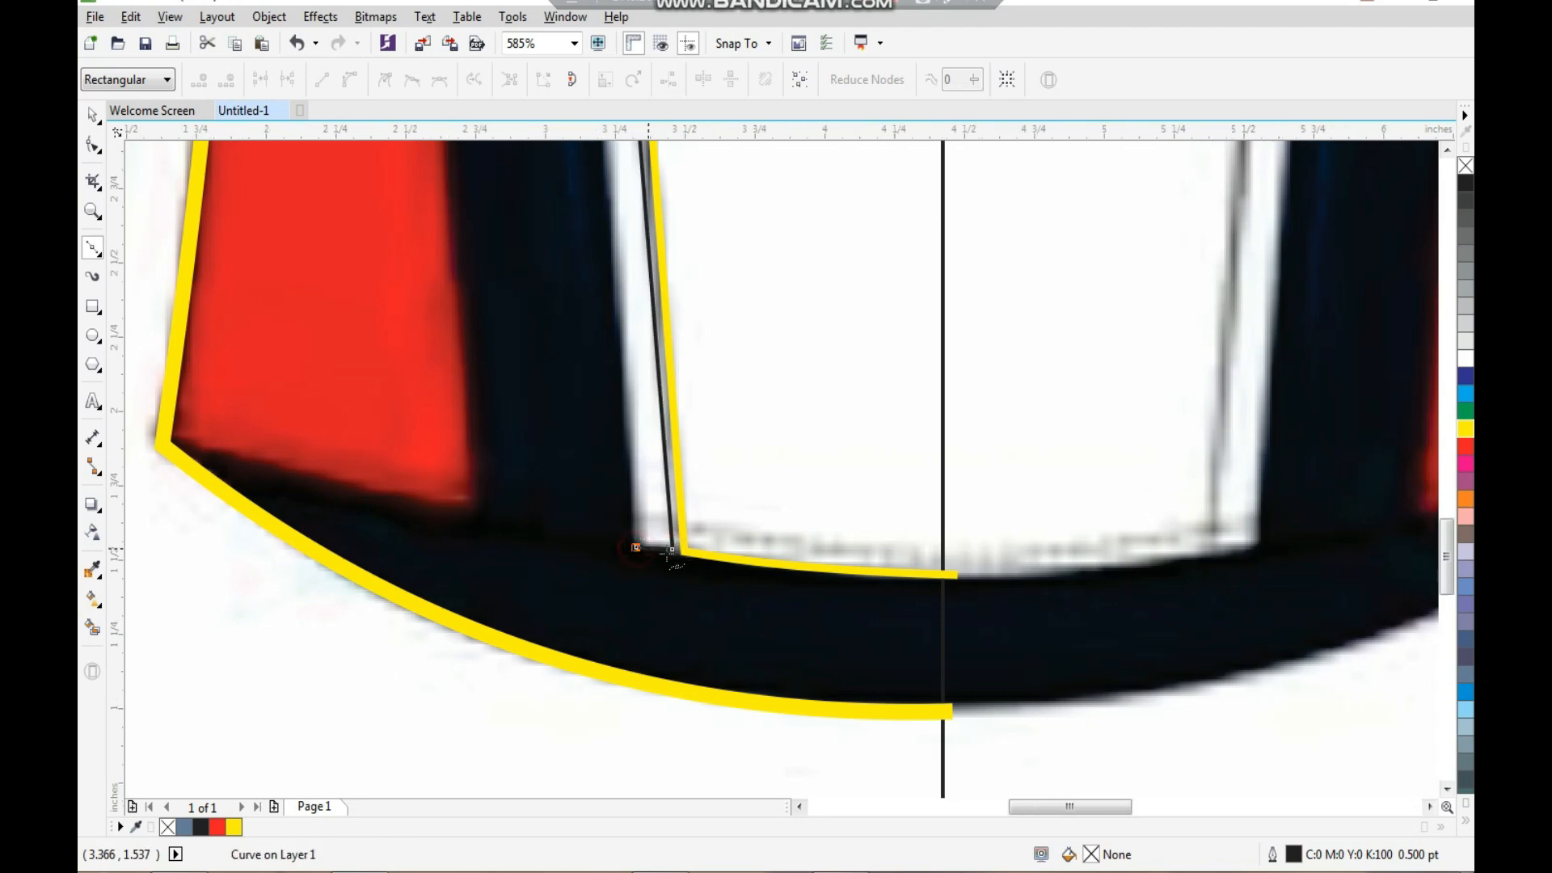
# Step: Trace the white side stripe's outer edge back to its upper tip, close the shape at about 0.89 by 4.19 inches, and fill it yellow
pyautogui.scroll(-5, 646, 547)
pyautogui.scroll(-2, 659, 338)
pyautogui.scroll(7, 708, 396)
pyautogui.click(768, 370)
pyautogui.scroll(-5, 661, 428)
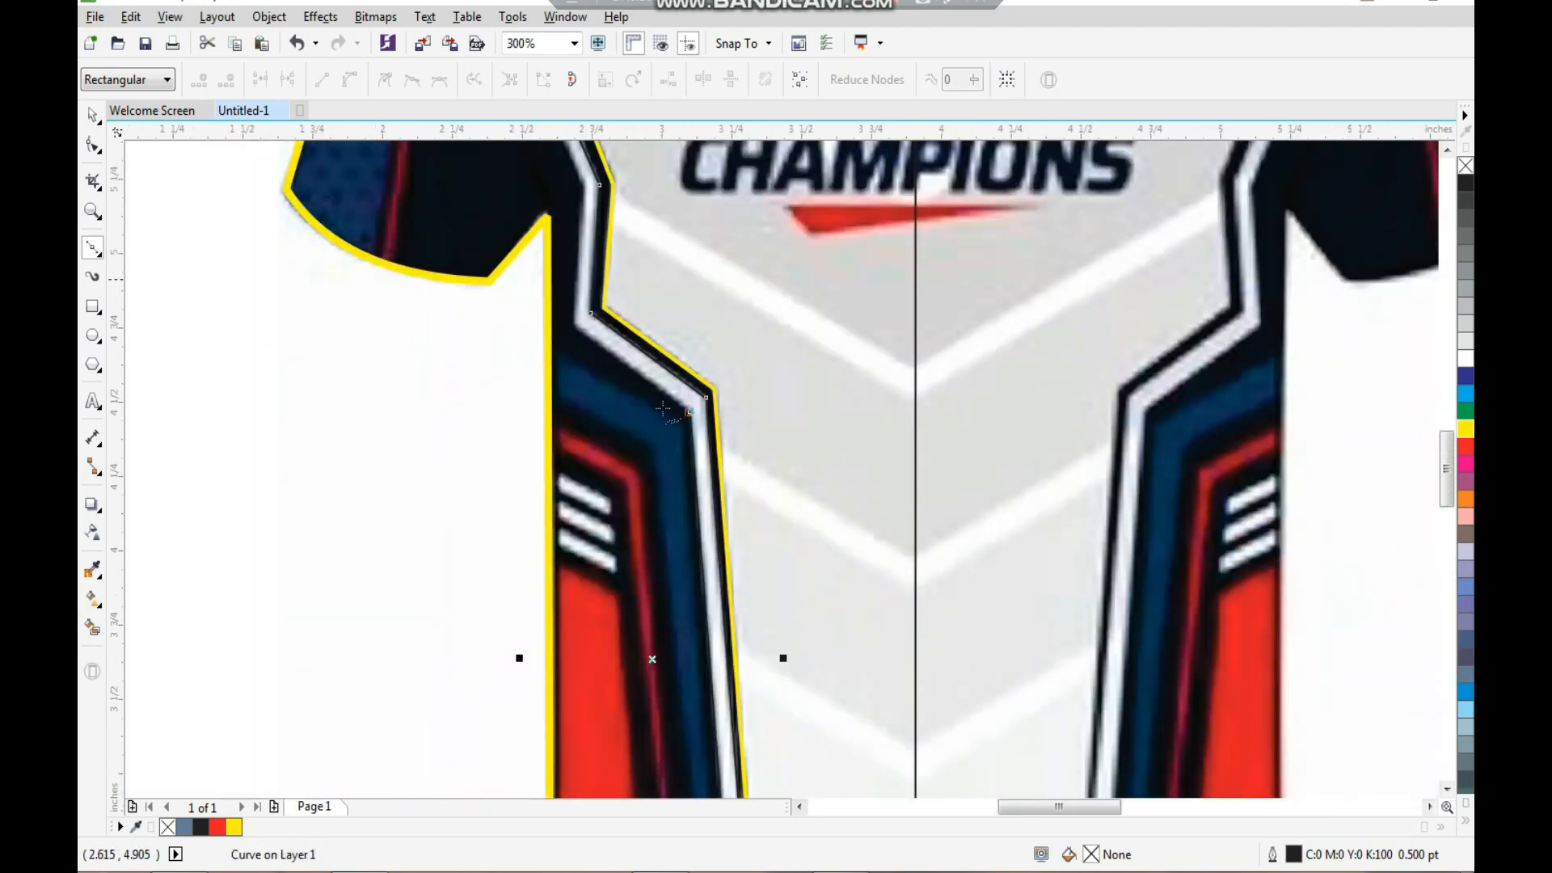
pyautogui.scroll(5, 663, 408)
pyautogui.scroll(-8, 658, 405)
pyautogui.scroll(9, 745, 520)
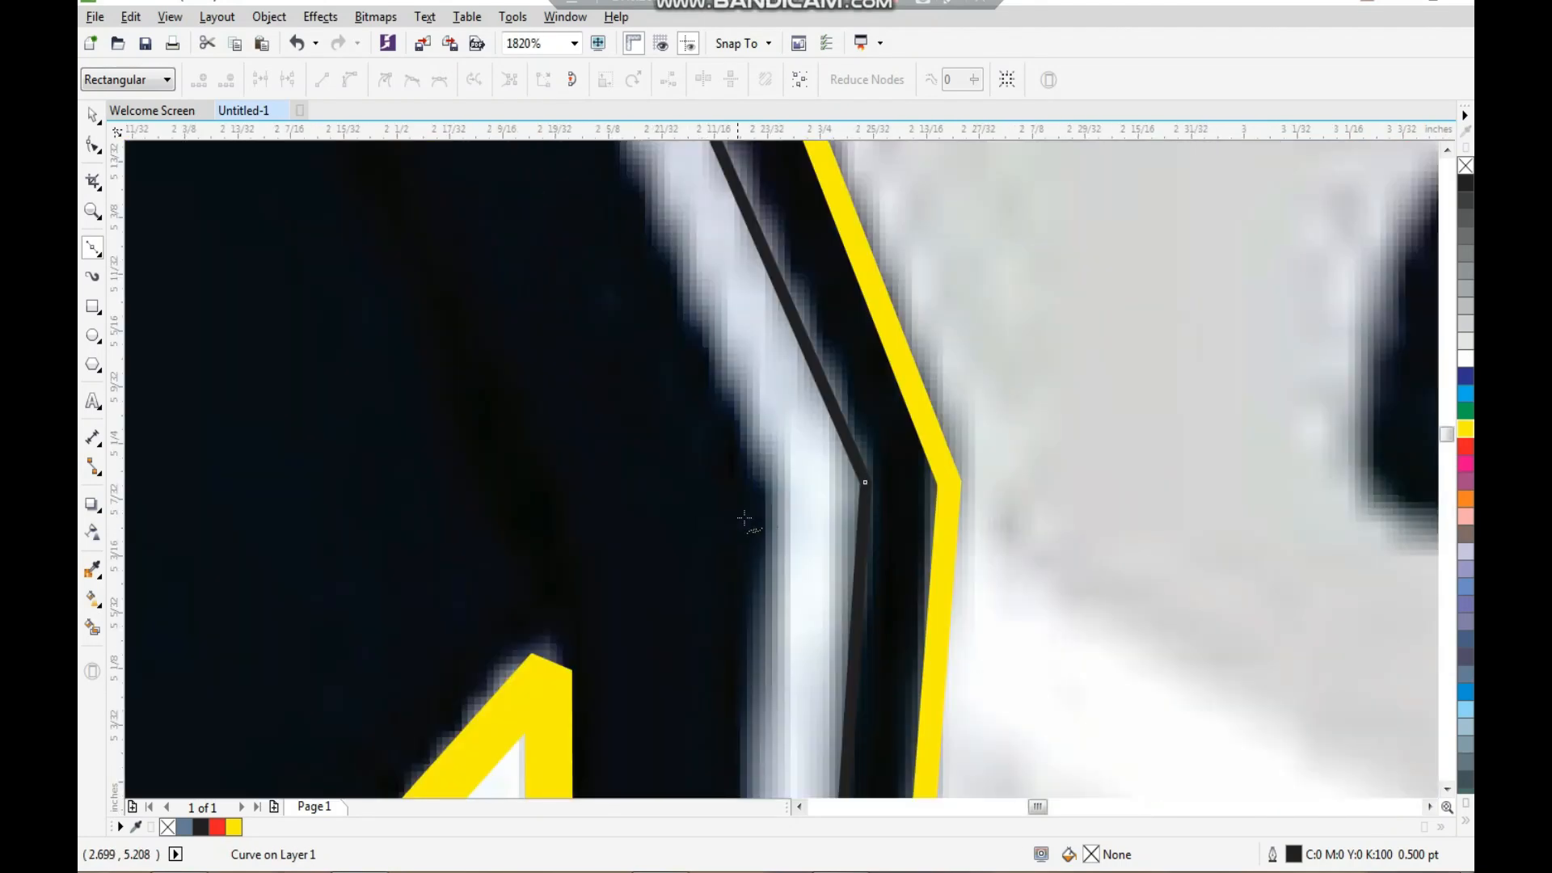
pyautogui.click(774, 503)
pyautogui.scroll(-8, 730, 509)
pyautogui.scroll(8, 656, 367)
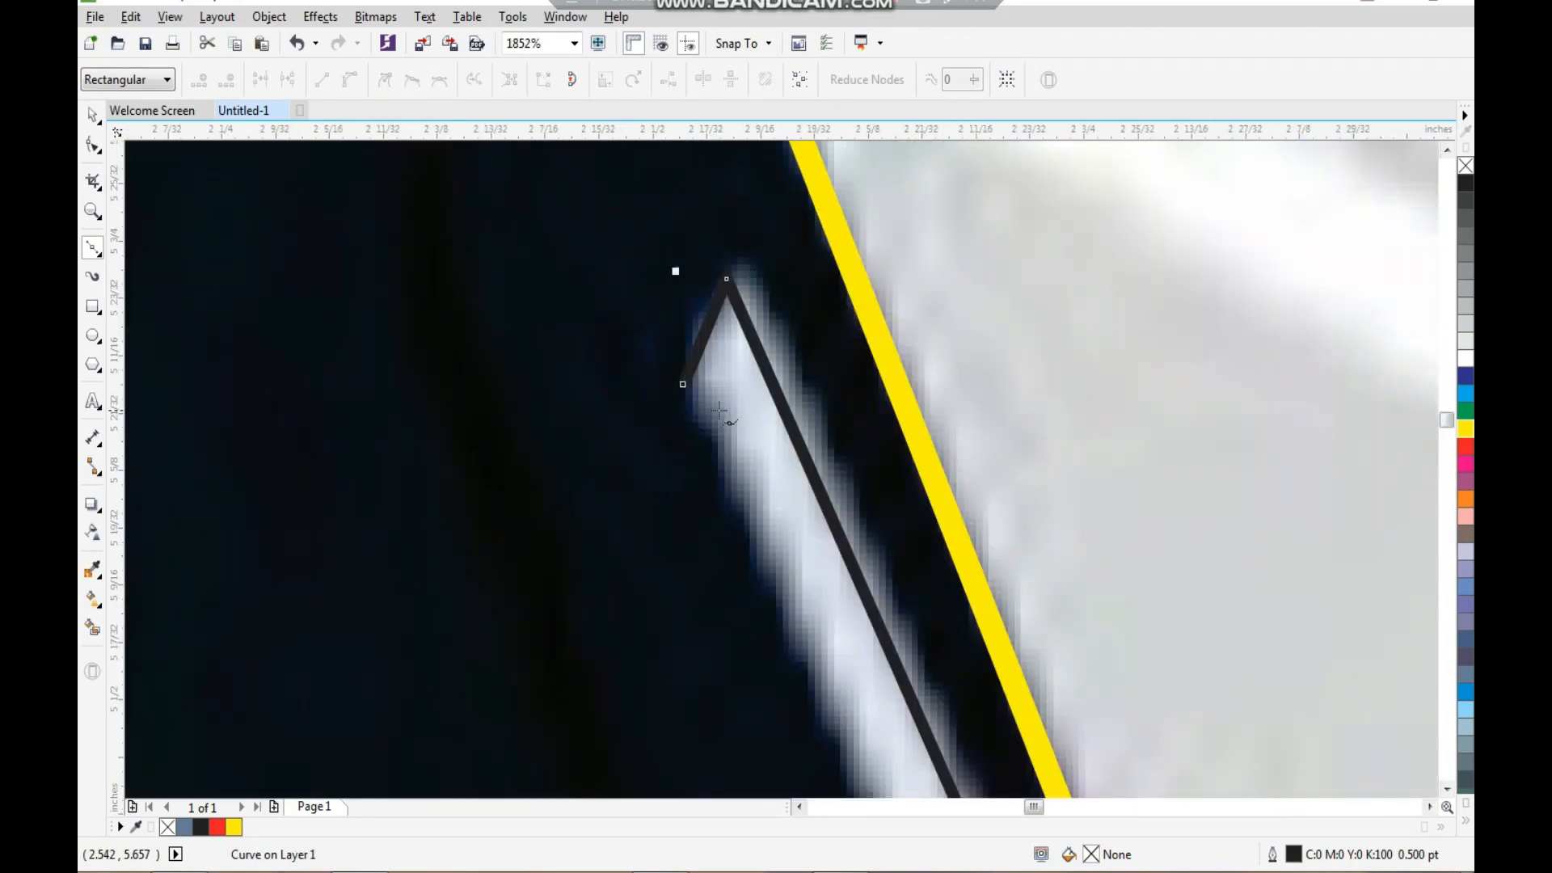
pyautogui.click(676, 271)
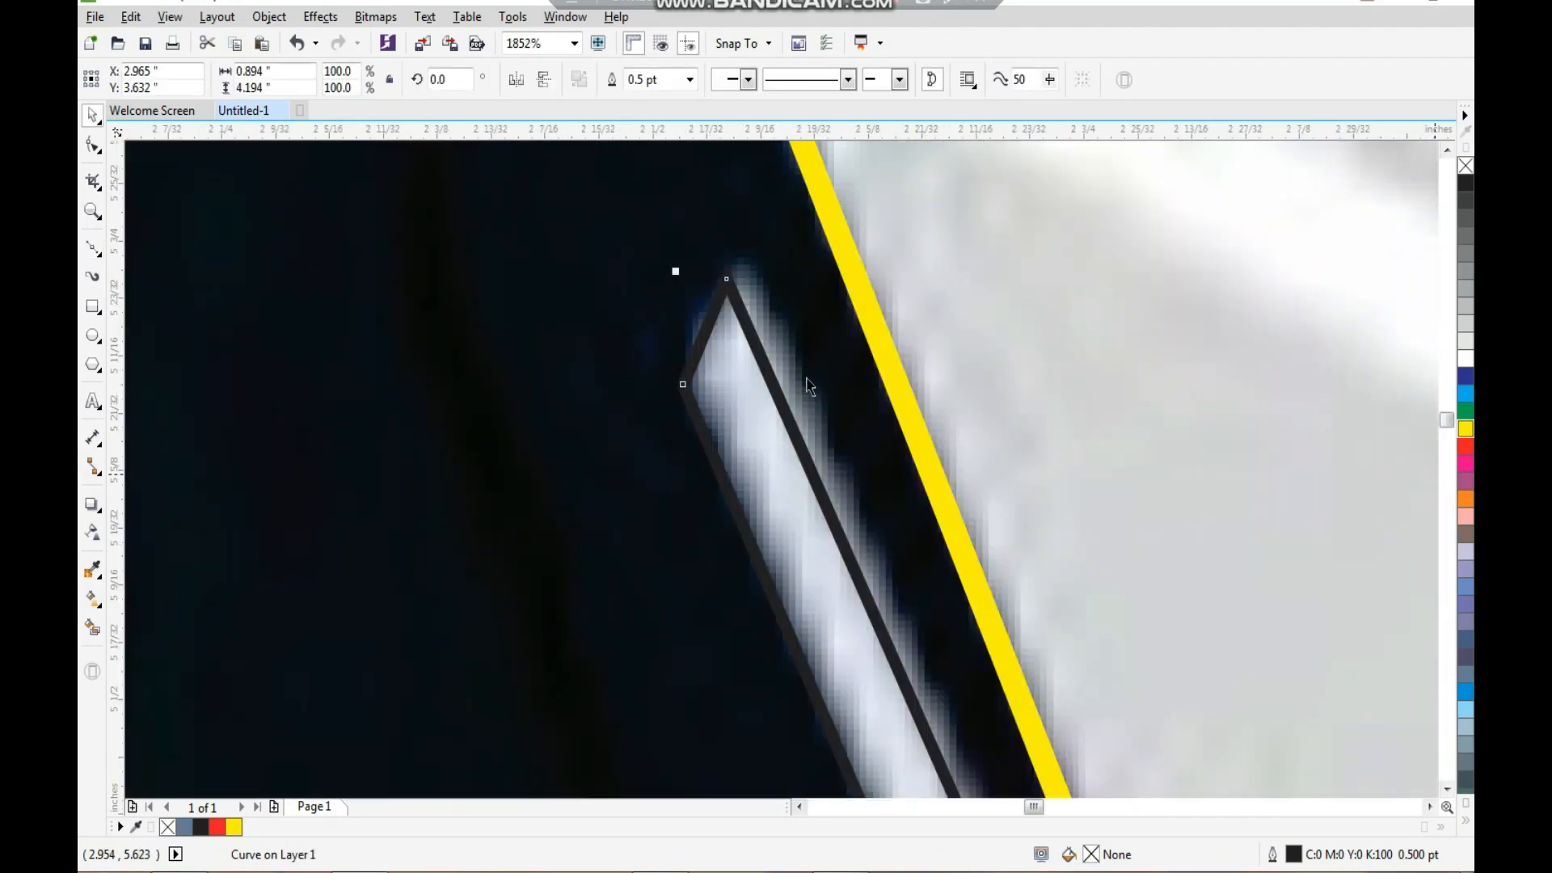
pyautogui.scroll(-12, 807, 364)
pyautogui.scroll(2, 1132, 676)
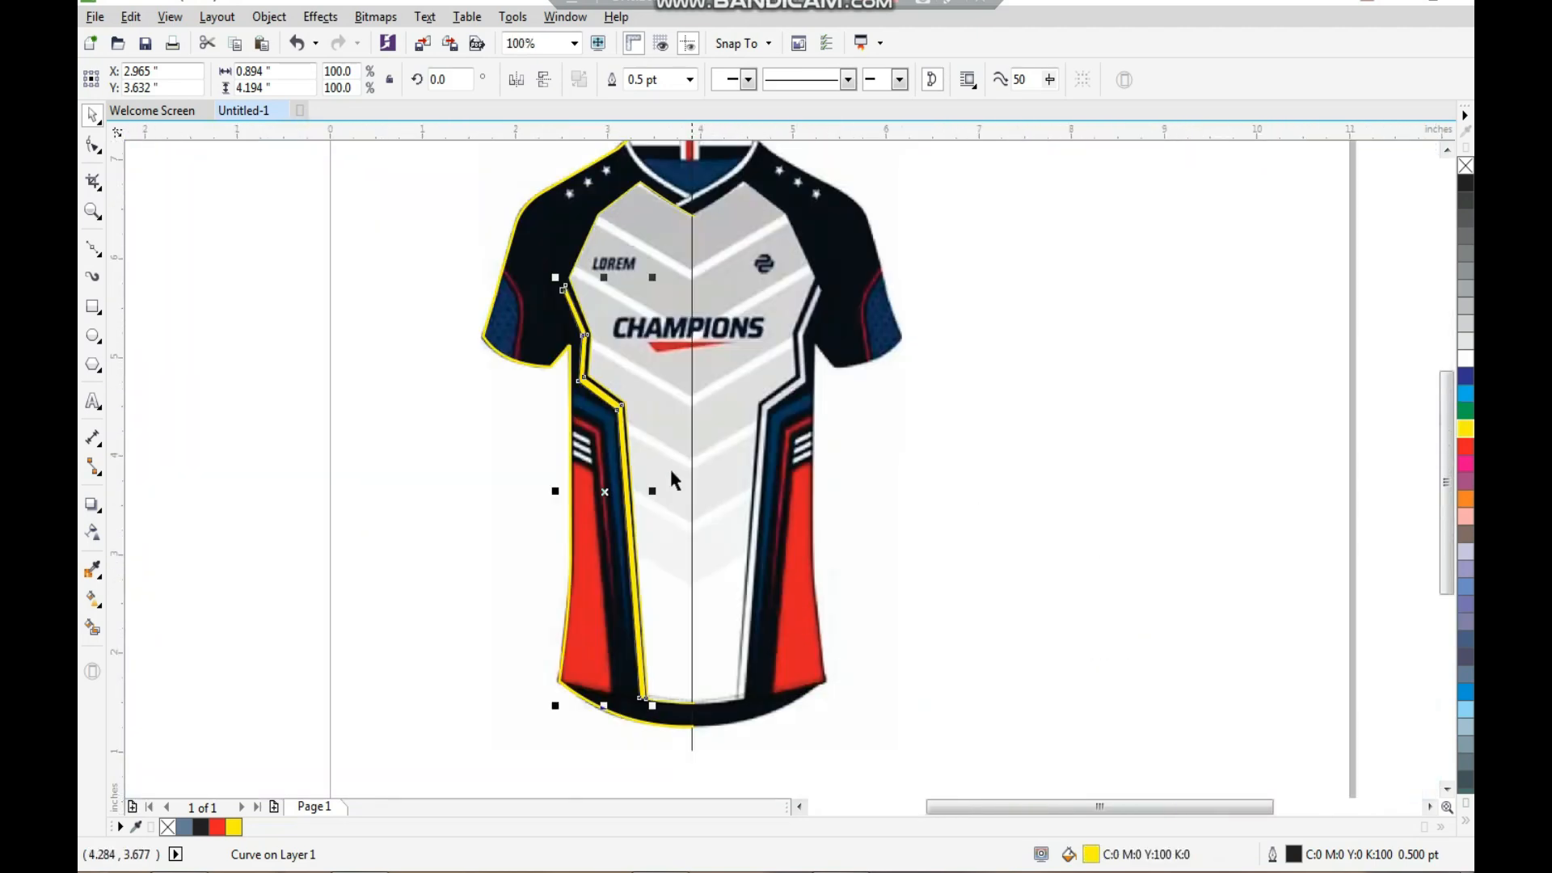
pyautogui.scroll(2, 503, 344)
# Step: Trace the red lower side panel with the Bézier tool as a closed four-node shape, about 0.55 by 2.32 inches
pyautogui.click(572, 336)
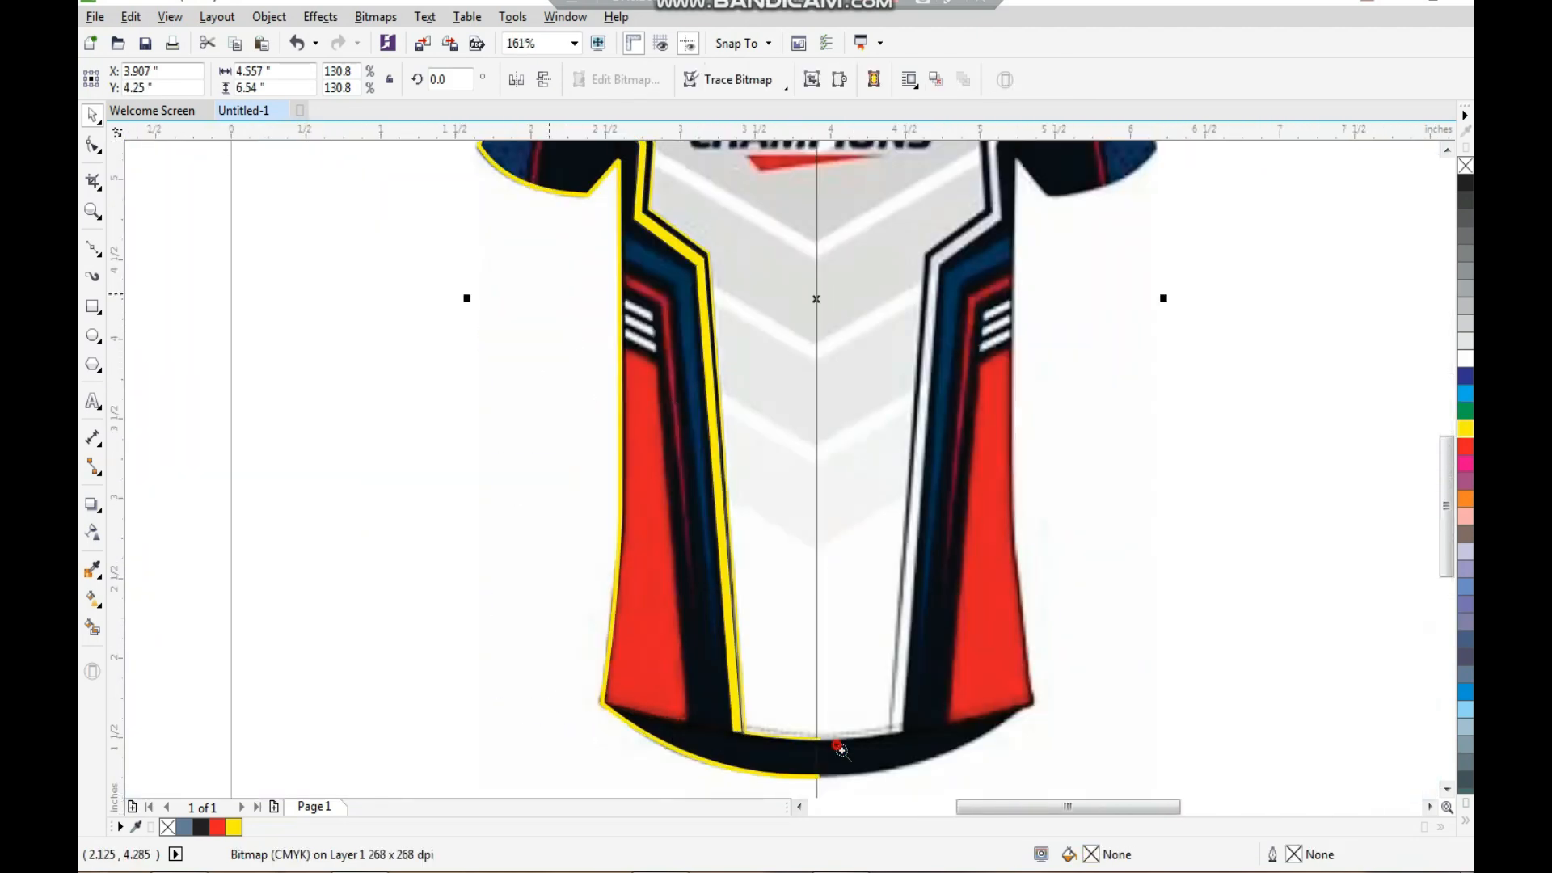
pyautogui.scroll(1, 745, 517)
pyautogui.click(93, 248)
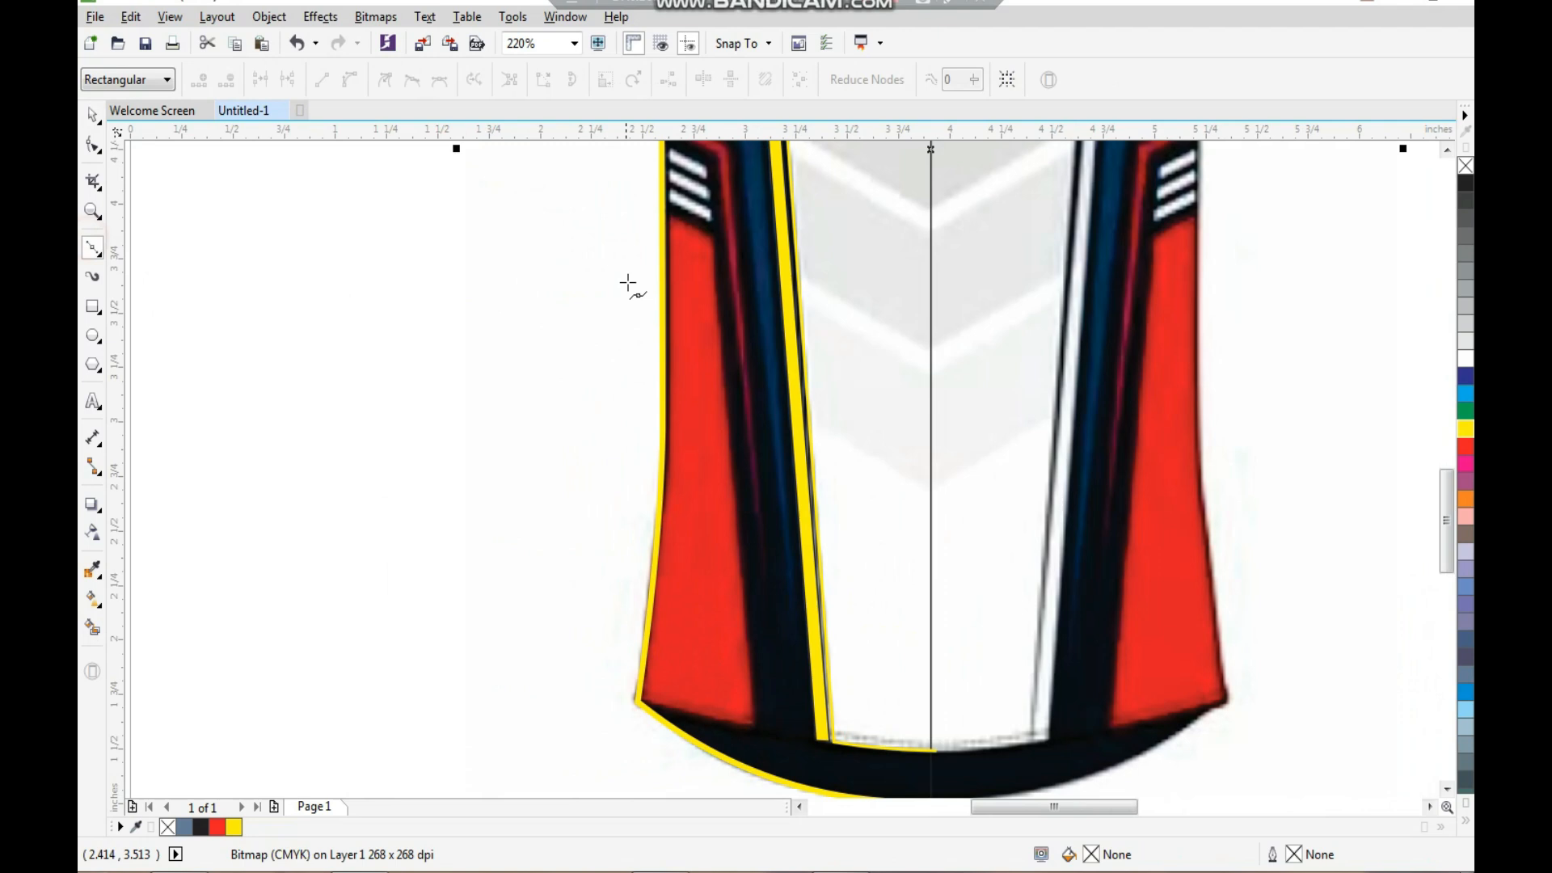
pyautogui.scroll(4, 606, 212)
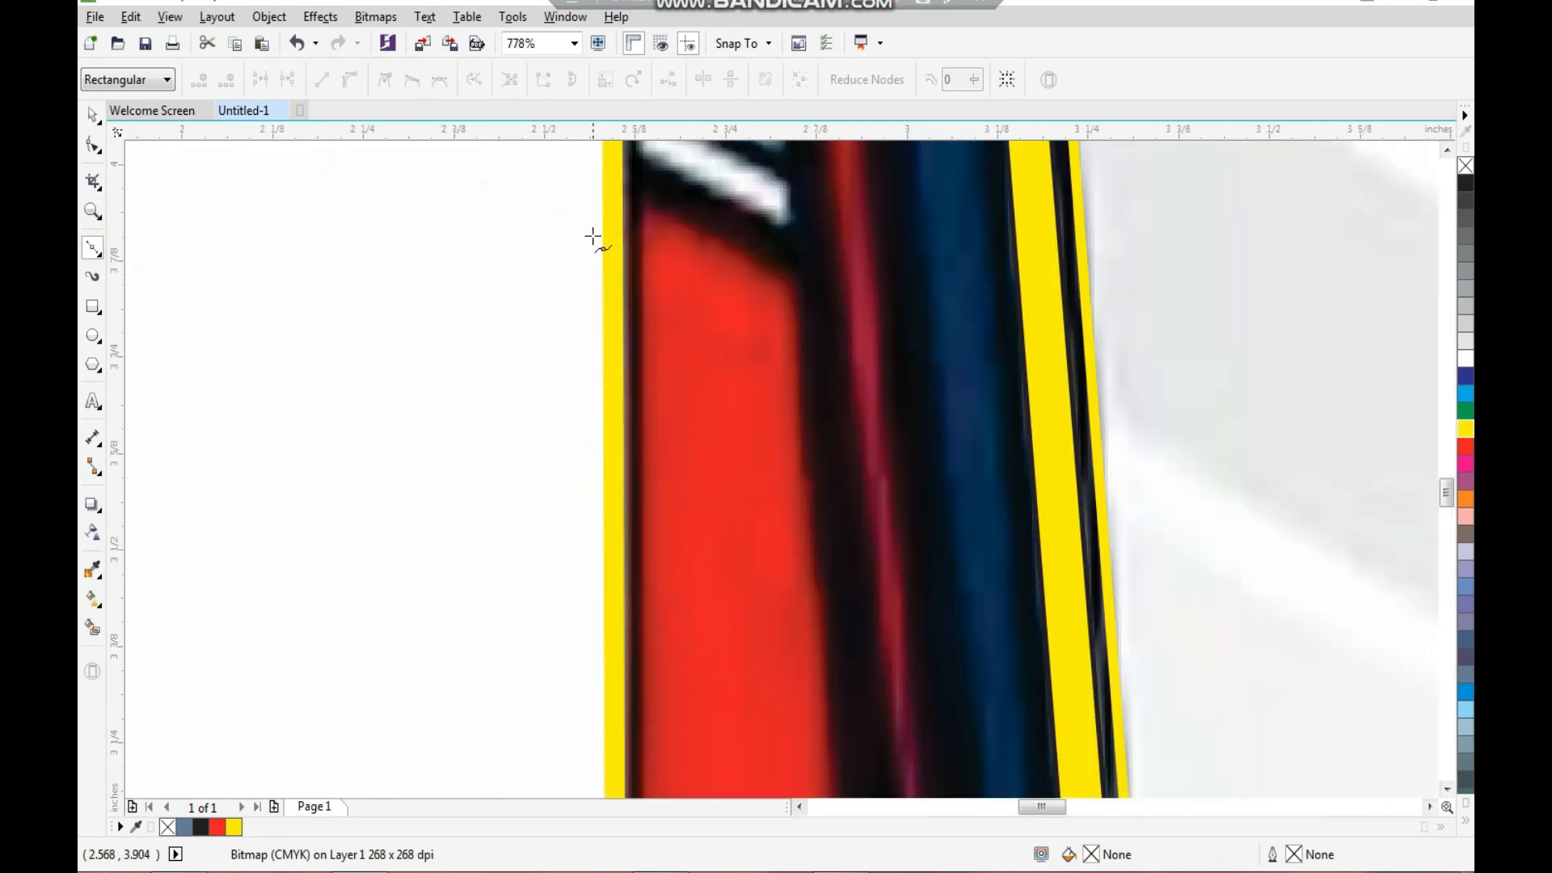
pyautogui.click(644, 208)
pyautogui.scroll(-4, 797, 707)
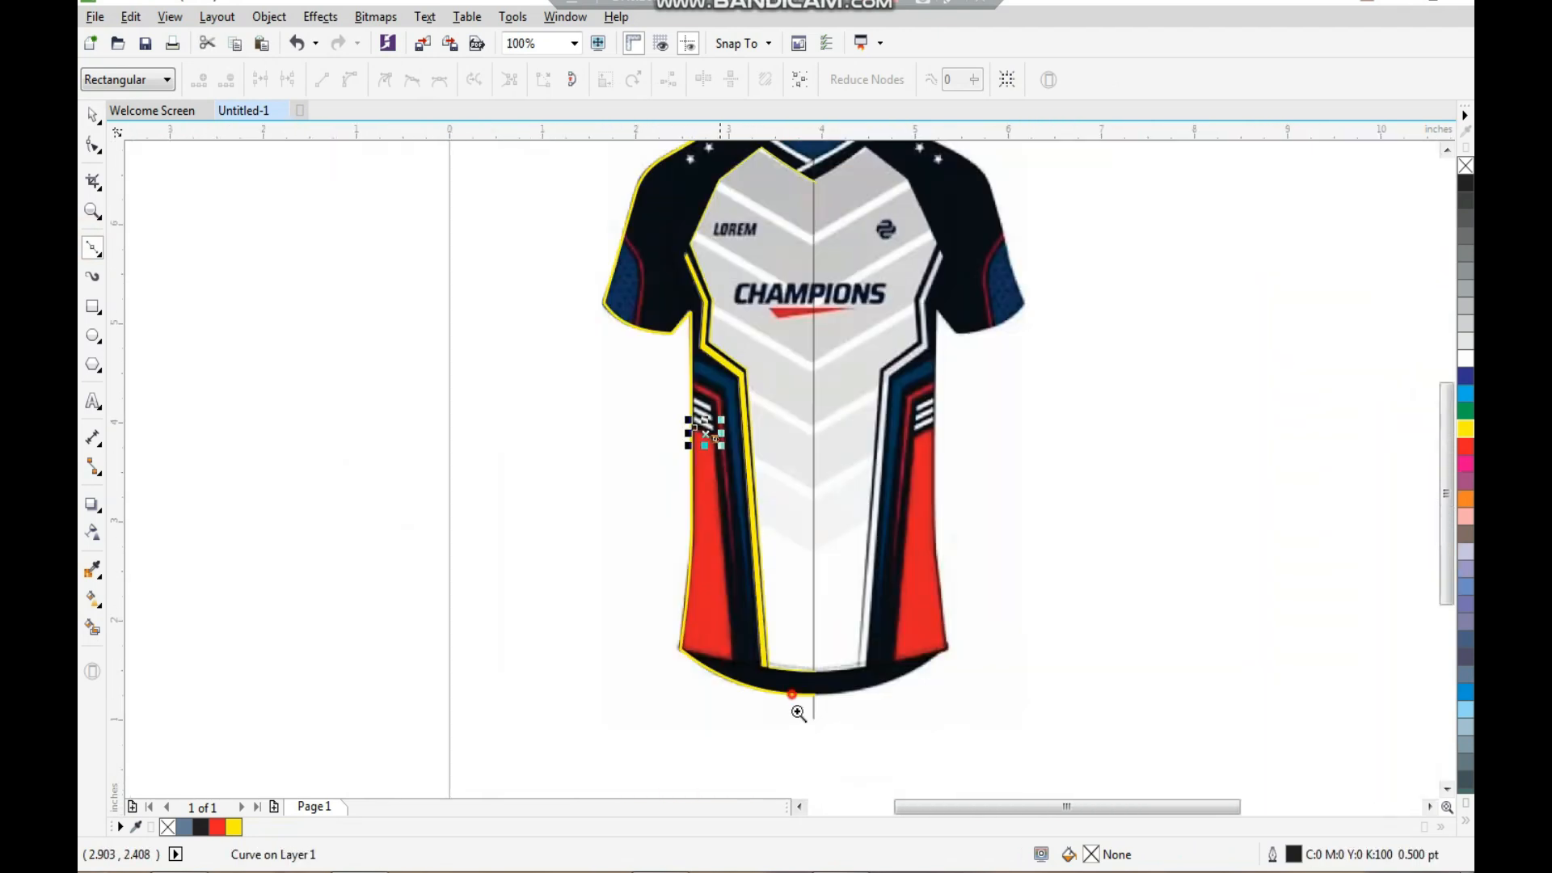
pyautogui.scroll(3, 745, 589)
pyautogui.click(763, 473)
pyautogui.click(507, 422)
pyautogui.scroll(-4, 508, 422)
pyautogui.scroll(4, 572, 281)
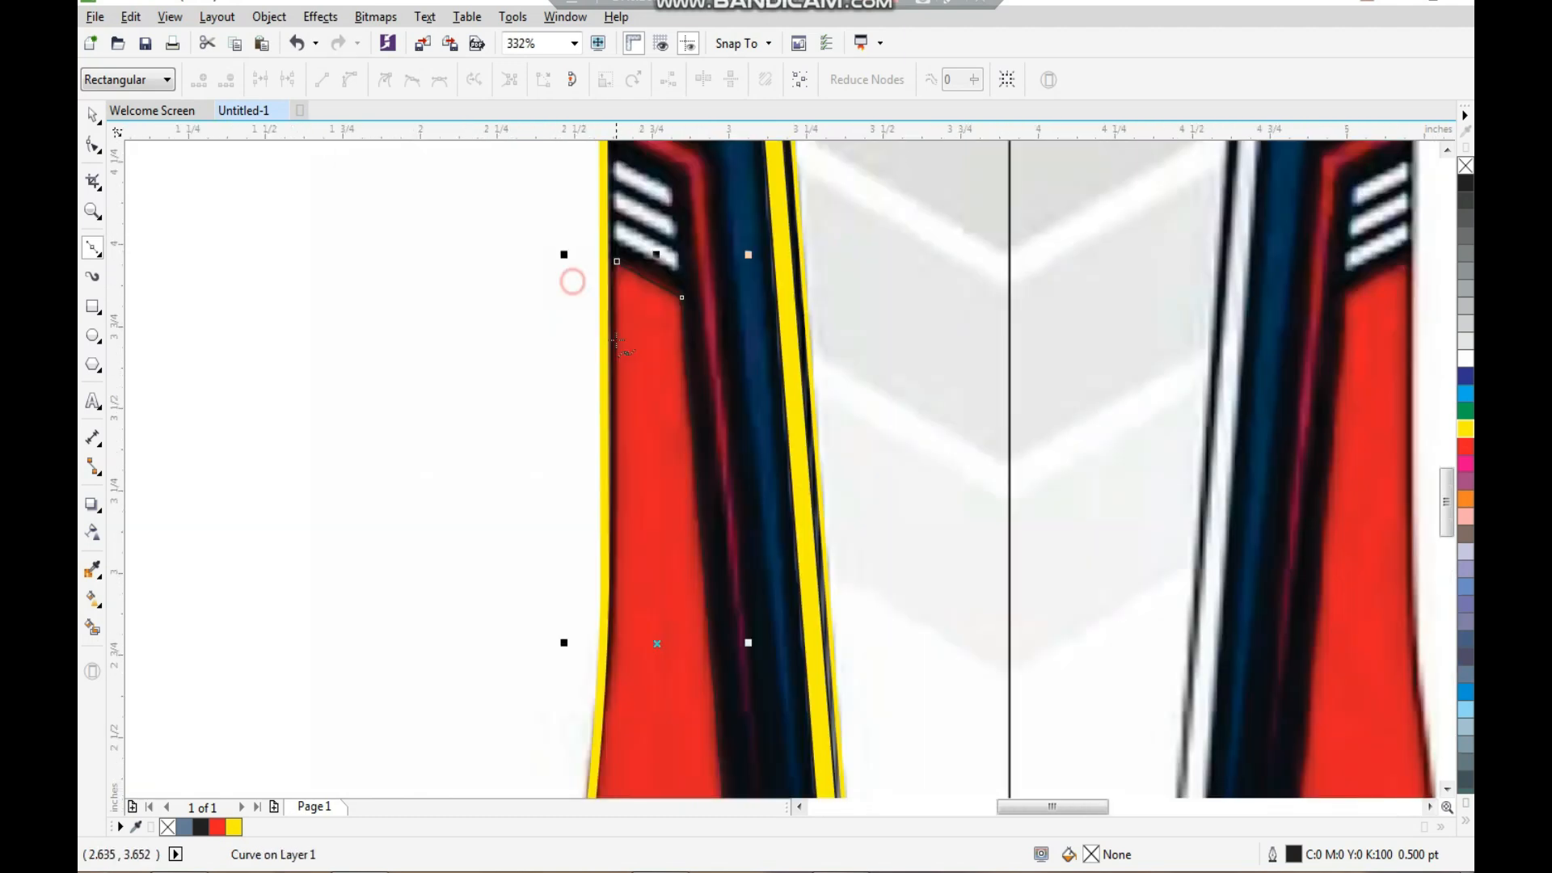
pyautogui.click(617, 261)
# Step: Convert the red side panel's segments to curves, bend its outer edge to follow the jersey's side, and make its outline yellow
pyautogui.scroll(-2, 572, 368)
pyautogui.press('F2')
pyautogui.moveTo(489, 251); pyautogui.dragTo(817, 744)
pyautogui.press('space')
pyautogui.press('F10')
pyautogui.moveTo(594, 202); pyautogui.dragTo(841, 740)
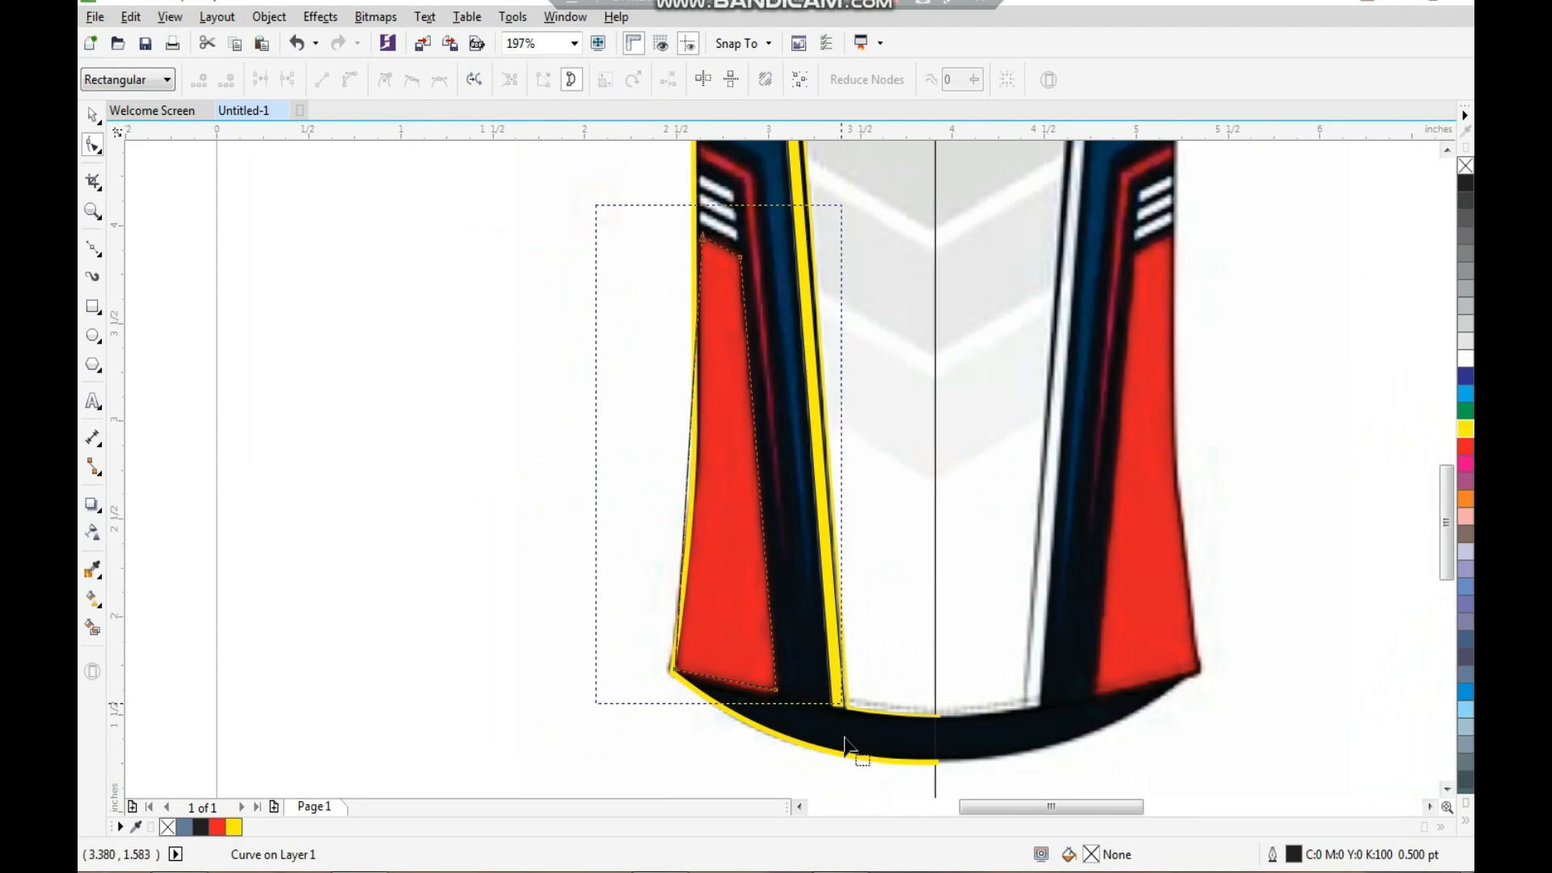
pyautogui.click(353, 83)
pyautogui.scroll(3, 679, 437)
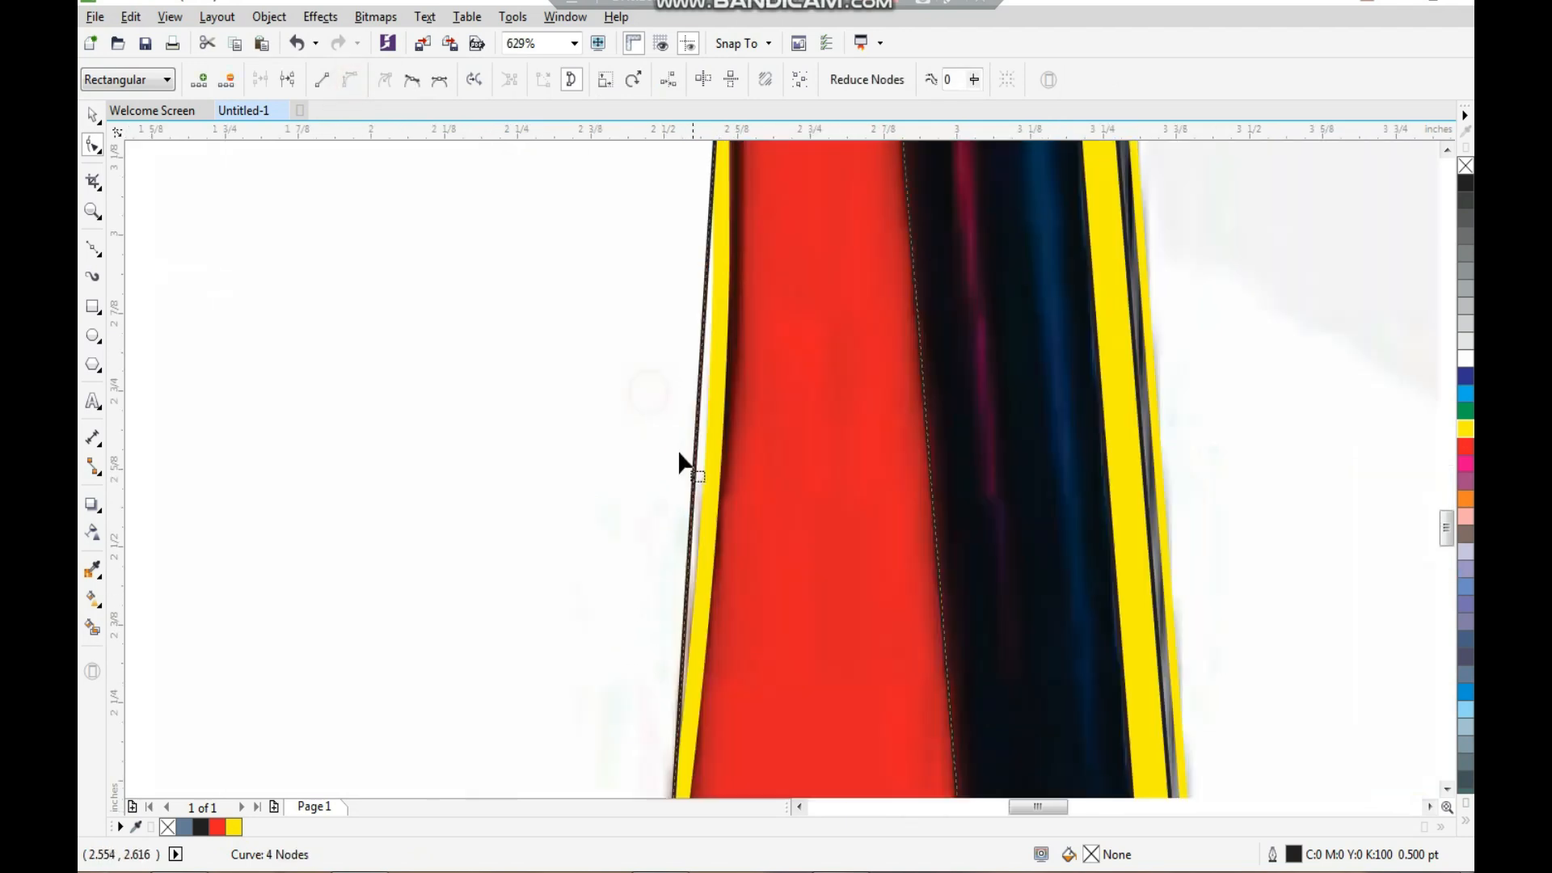
pyautogui.moveTo(697, 412); pyautogui.dragTo(981, 293)
pyautogui.scroll(-2, 1410, 415)
pyautogui.press('space')
pyautogui.rightClick(1464, 429)
# Step: Trace the lowest of the three short white bars above the red side panel as a closed shape and fill it yellow
pyautogui.scroll(-2, 877, 451)
pyautogui.press('F2')
pyautogui.press('F2')
pyautogui.moveTo(547, 349); pyautogui.dragTo(765, 527)
pyautogui.click(93, 247)
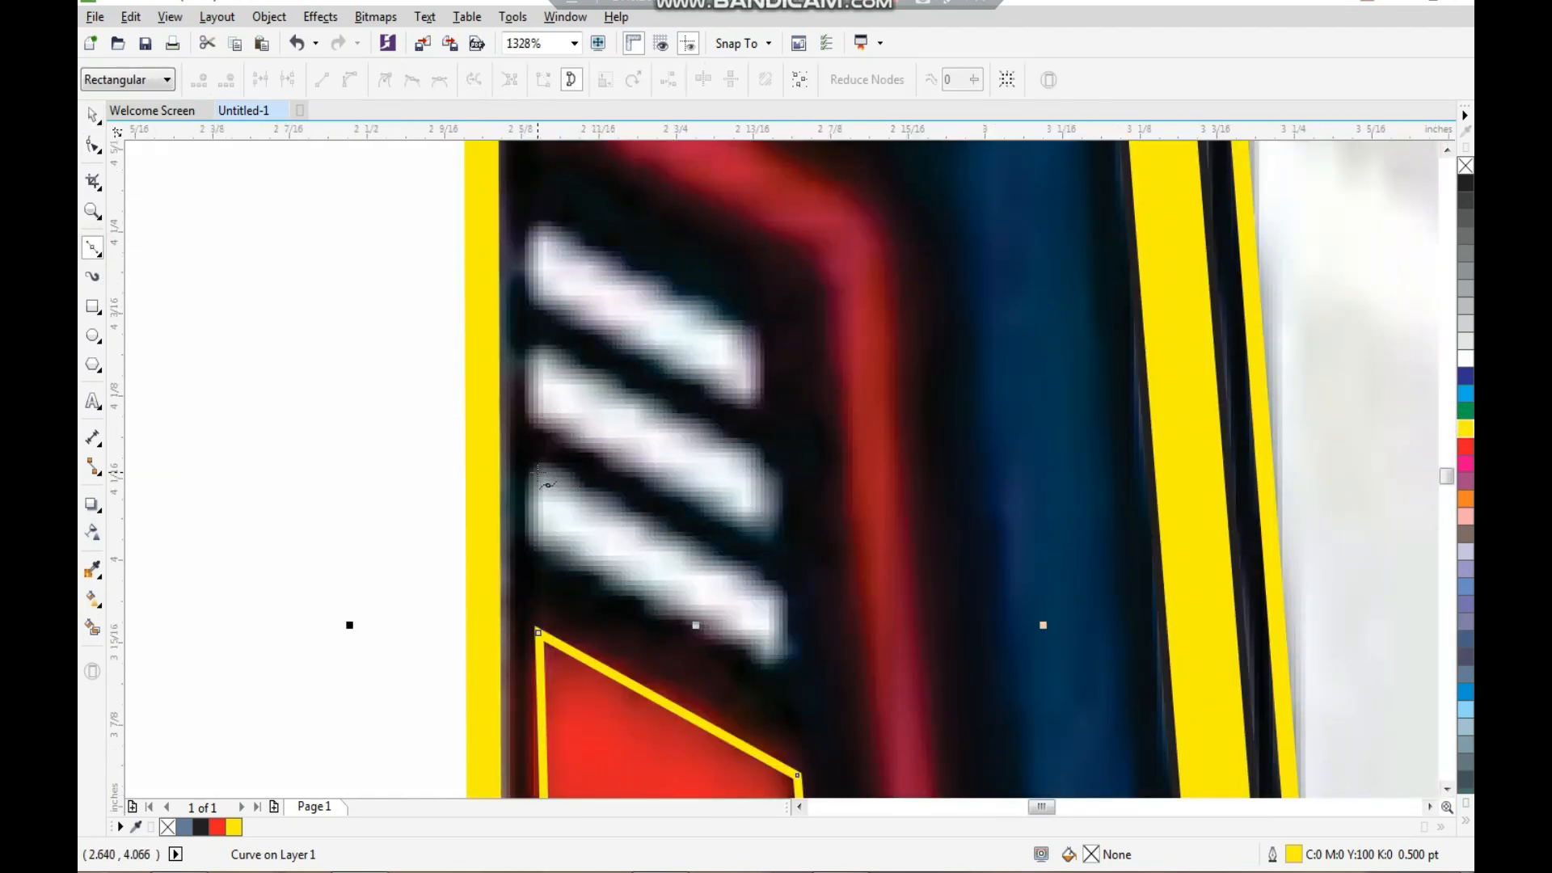
pyautogui.click(537, 468)
pyautogui.click(537, 550)
pyautogui.click(774, 672)
pyautogui.click(774, 591)
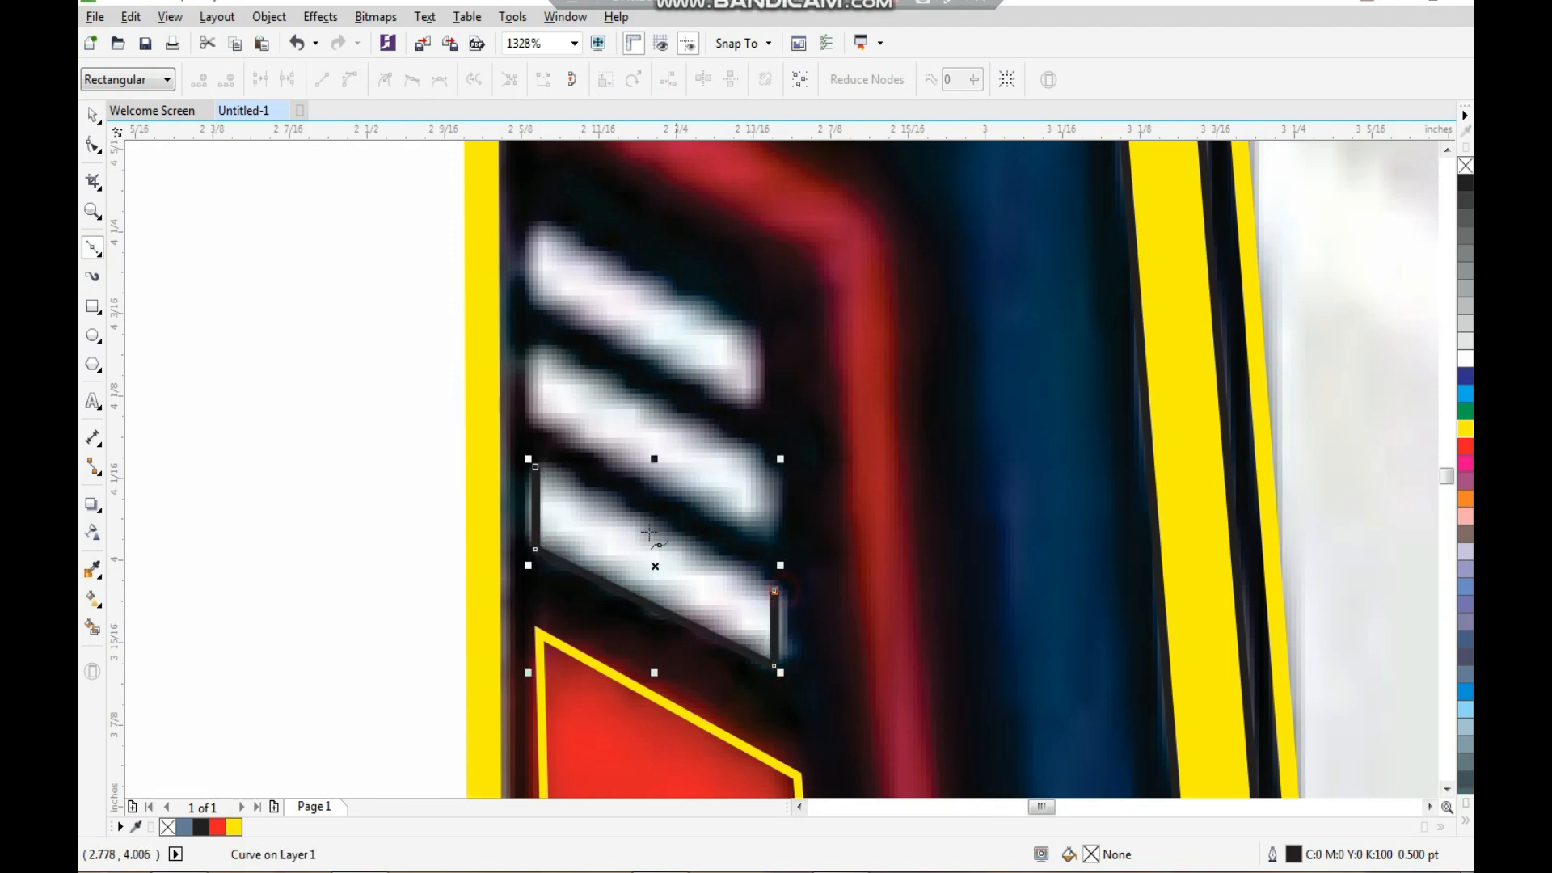
pyautogui.click(536, 467)
pyautogui.press('space')
pyautogui.click(1466, 428)
# Step: Duplicate the yellow bar upward twice to cover the middle and upper short white bars
pyautogui.moveTo(736, 577); pyautogui.dragTo(738, 447)
pyautogui.rightClick(739, 448)
pyautogui.moveTo(737, 462); pyautogui.dragTo(736, 342)
pyautogui.rightClick(736, 342)
# Step: Start tracing the blue side stripe from its upper end along its outer-side edge, around the bend and down toward the hem
pyautogui.scroll(-4, 615, 436)
pyautogui.click(572, 364)
pyautogui.scroll(3, 626, 406)
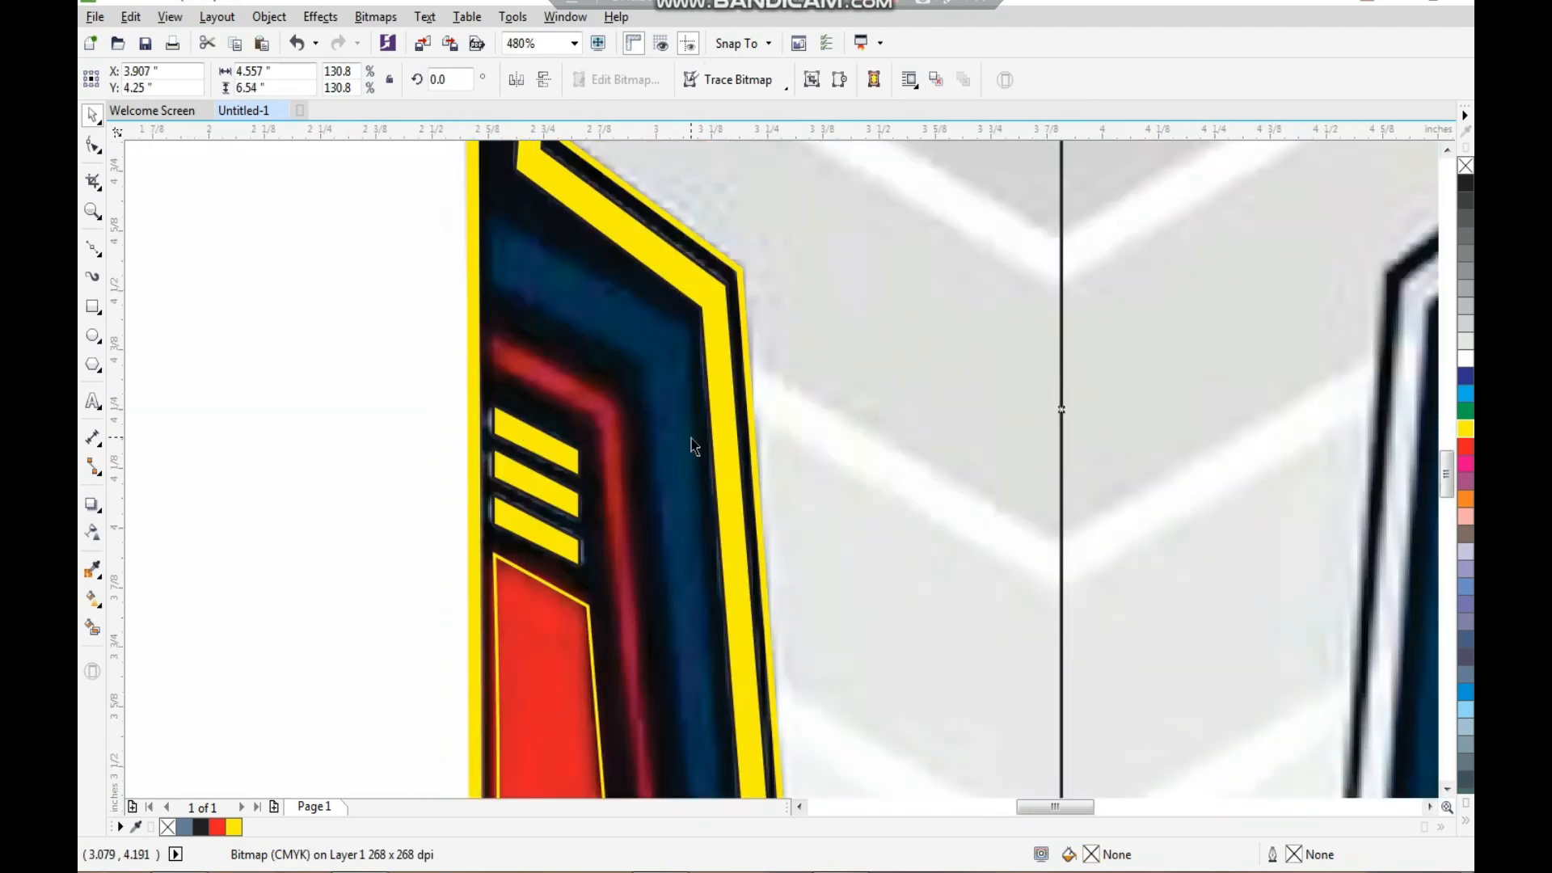
pyautogui.click(493, 213)
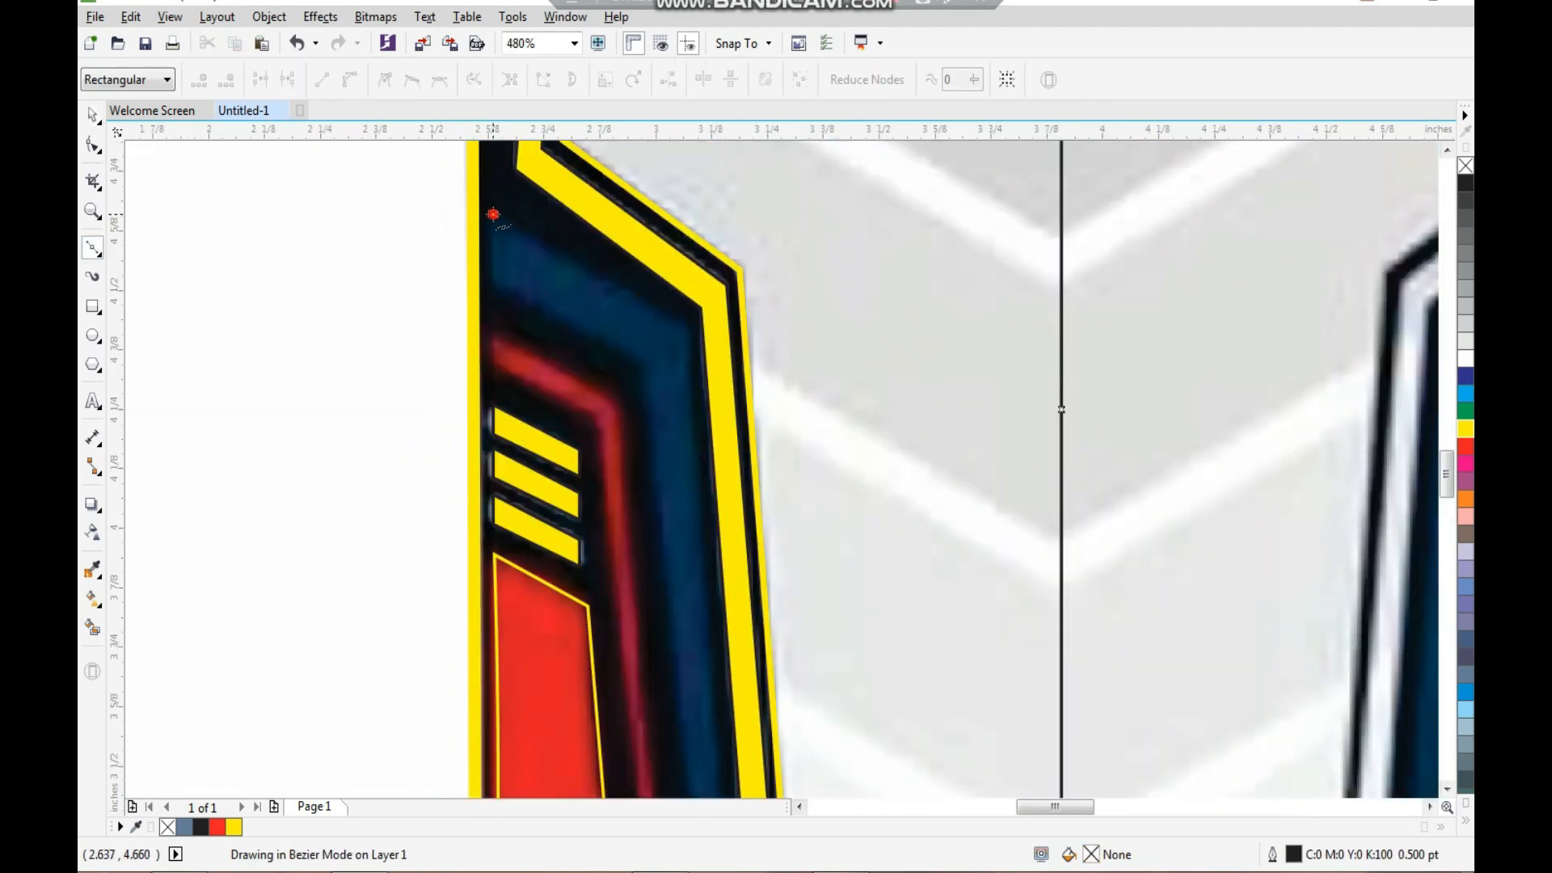
pyautogui.click(492, 282)
pyautogui.click(652, 369)
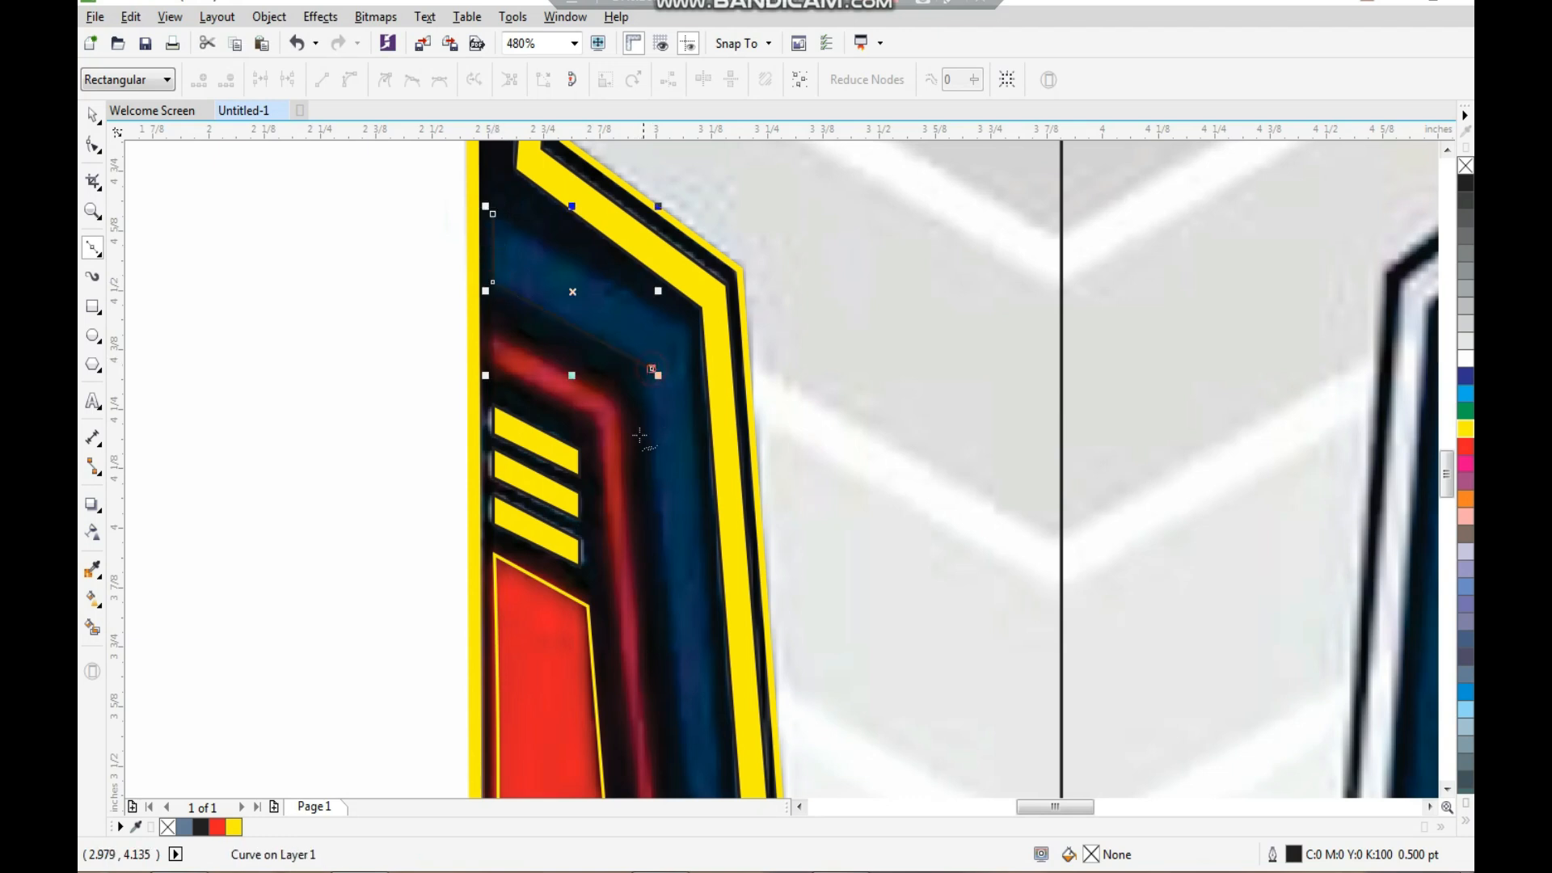
pyautogui.scroll(-4, 645, 470)
pyautogui.scroll(4, 724, 549)
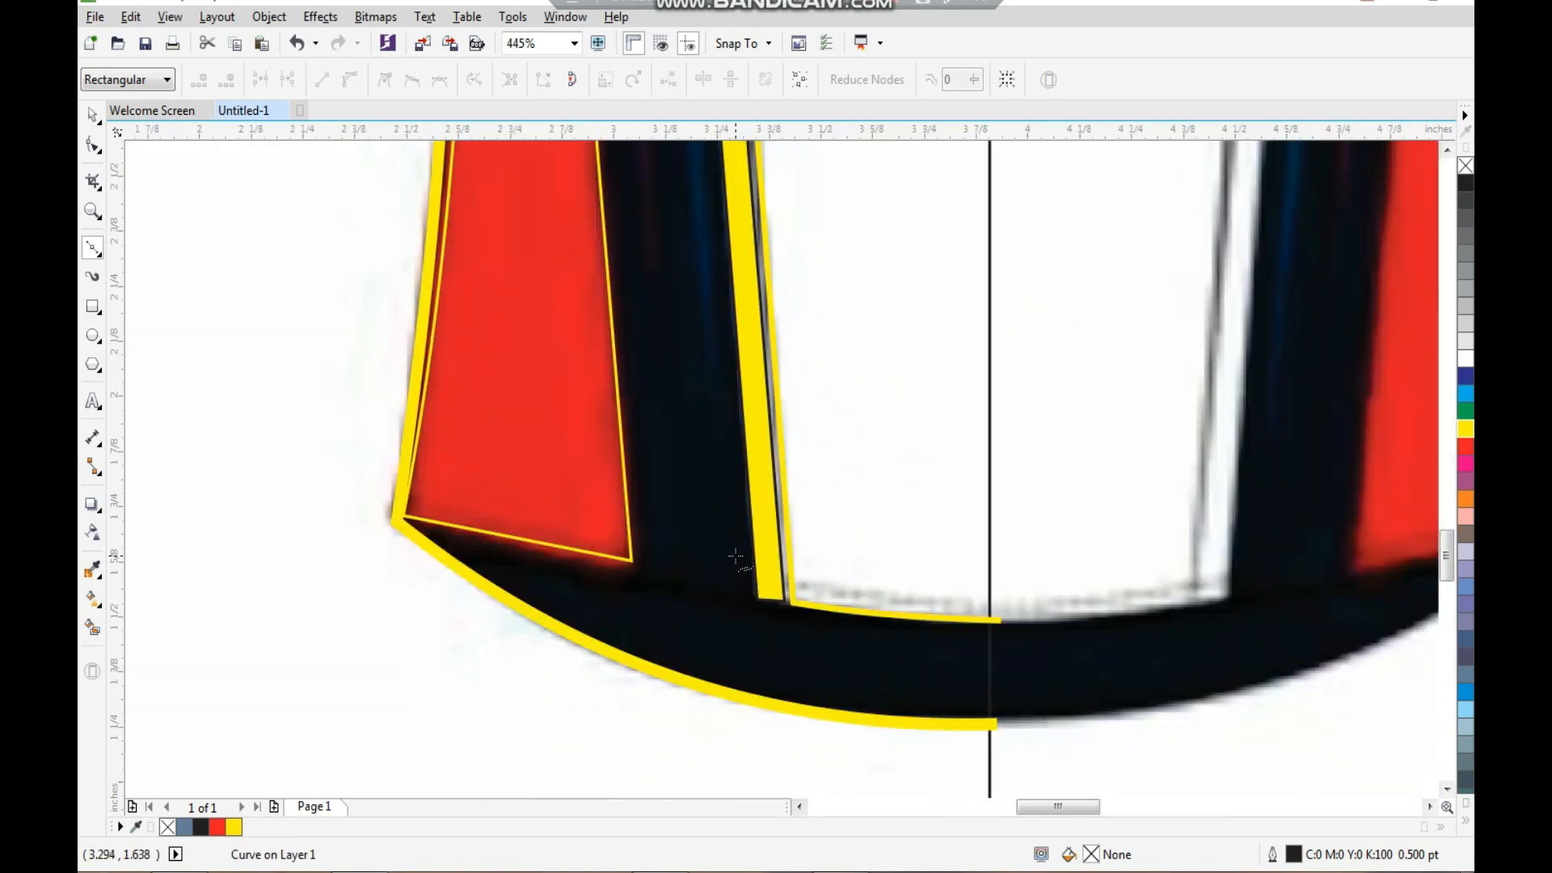
# Step: Trace the blue stripe's other edge back up, close the shape at about 0.66 by 3.02 inches, and fill it yellow
pyautogui.scroll(-4, 743, 555)
pyautogui.scroll(5, 740, 368)
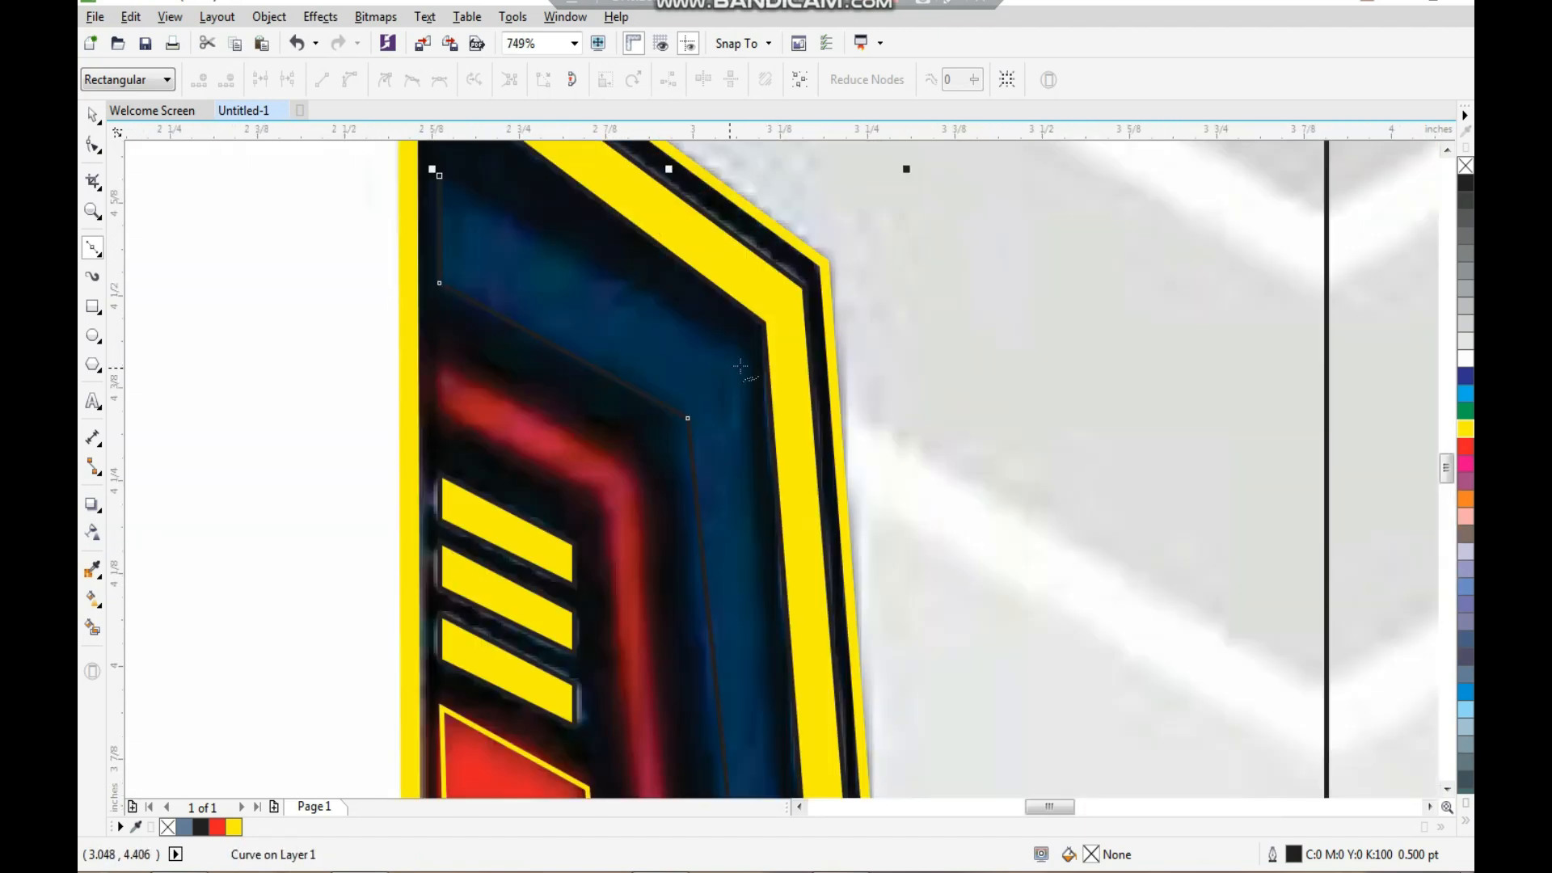
pyautogui.click(746, 364)
pyautogui.click(439, 175)
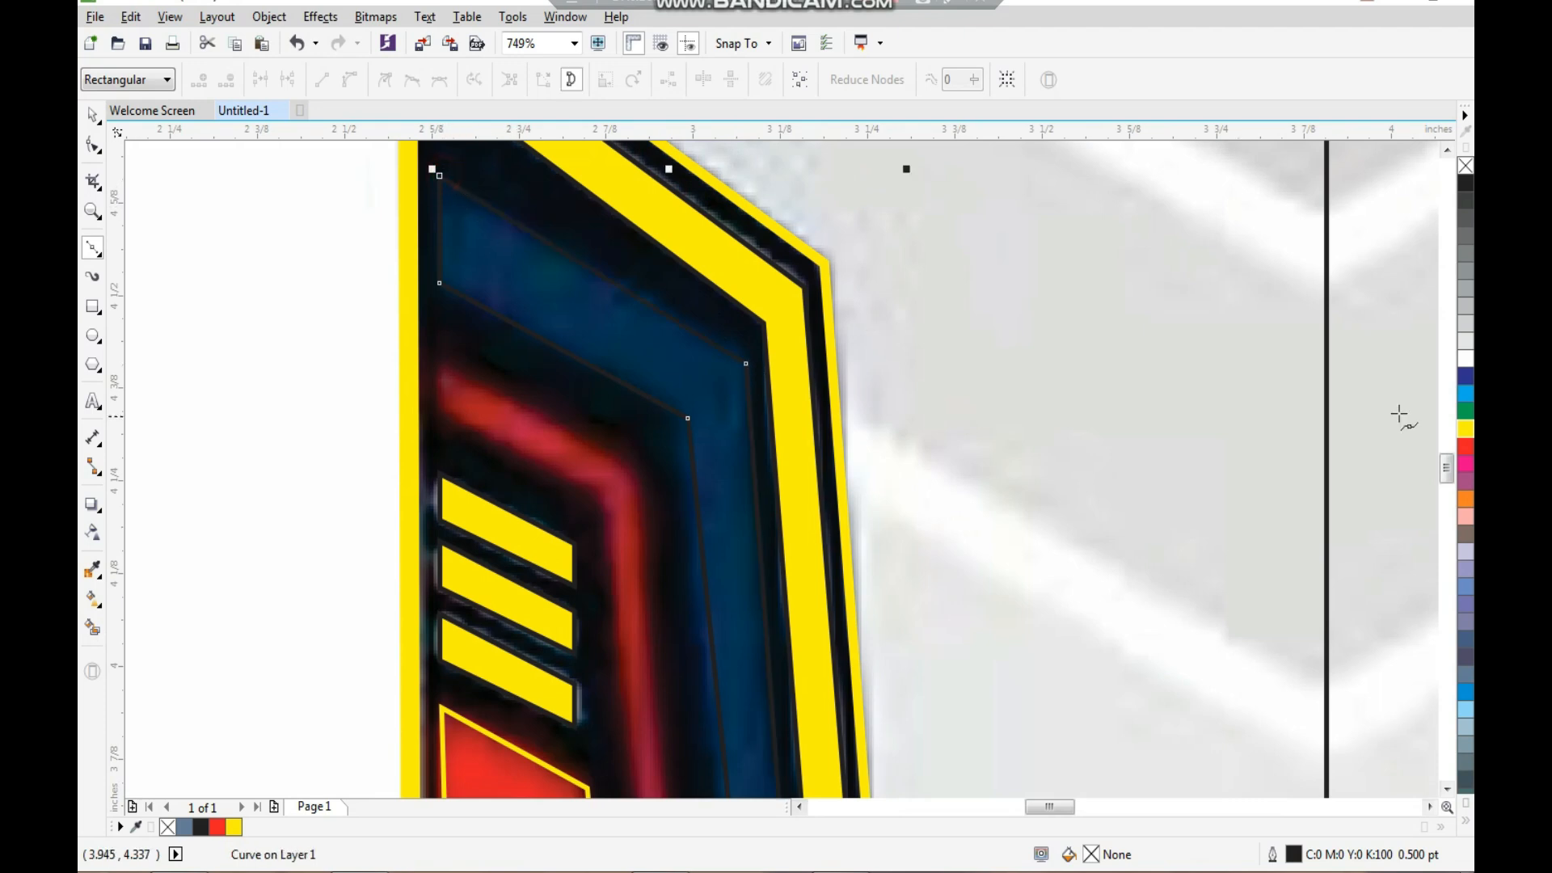
pyautogui.press('space')
pyautogui.click(1465, 431)
# Step: Start tracing the thin red side stripe from its upper end, around the bend above the short bars and down toward the hem
pyautogui.scroll(-2, 776, 396)
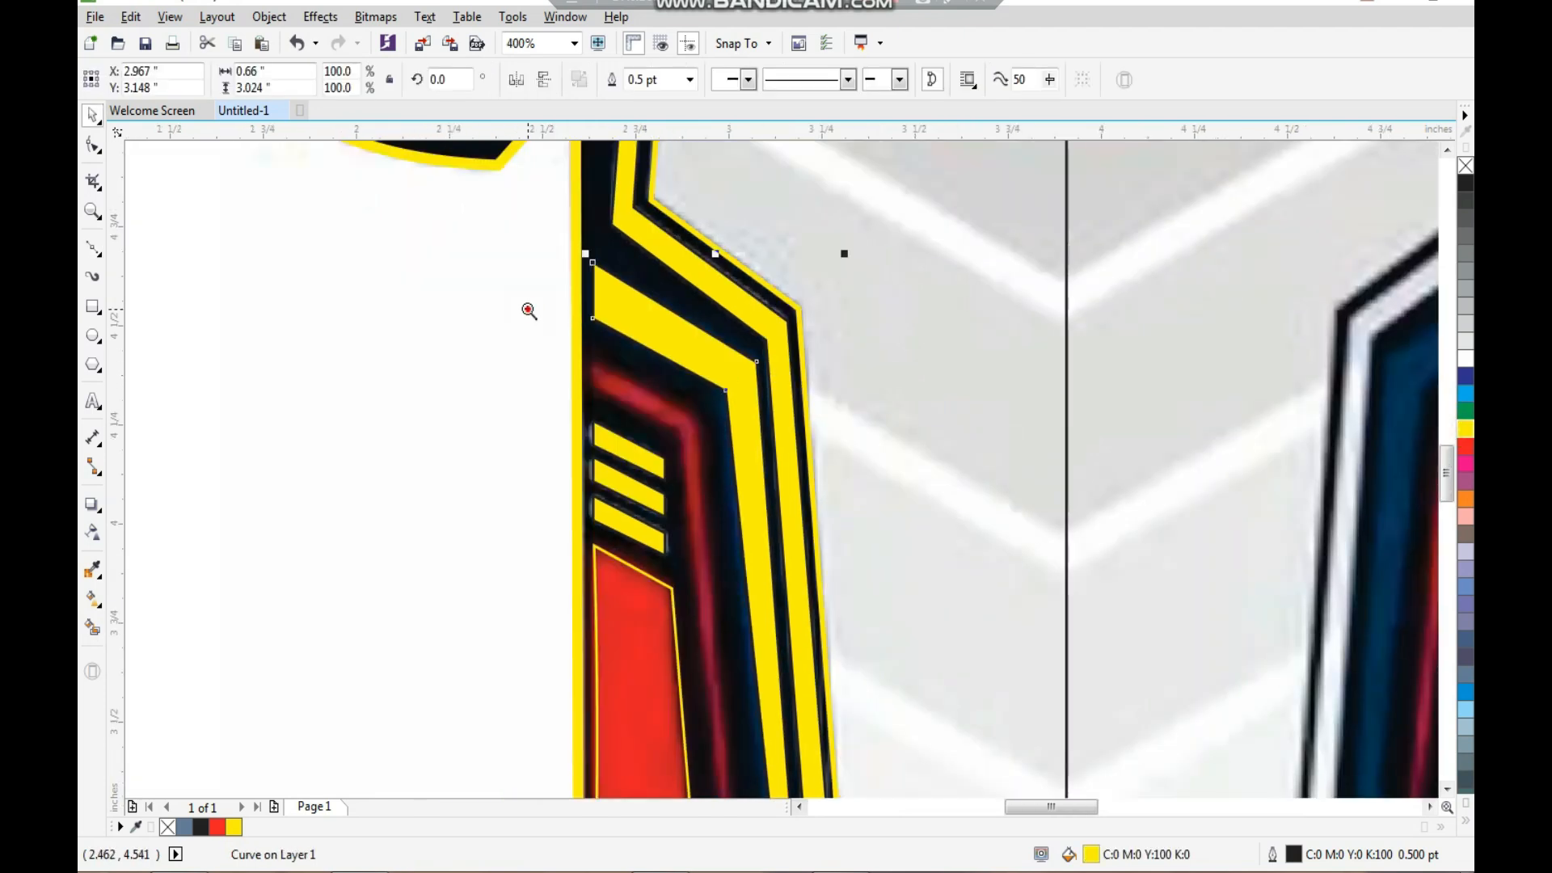
pyautogui.scroll(3, 530, 308)
pyautogui.click(93, 250)
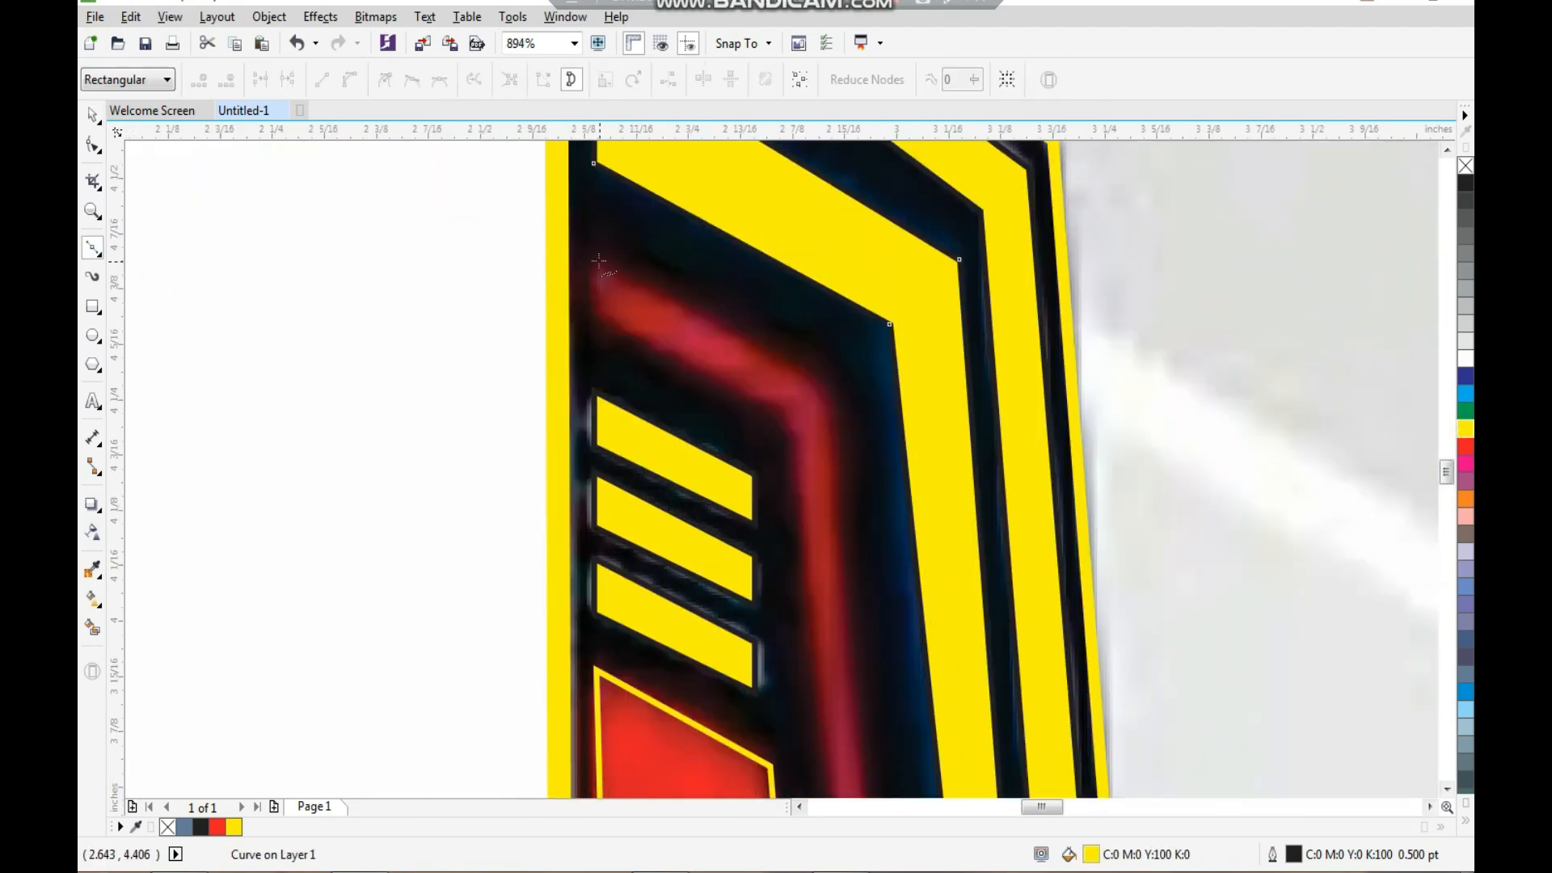
pyautogui.click(599, 260)
pyautogui.click(598, 317)
pyautogui.click(788, 427)
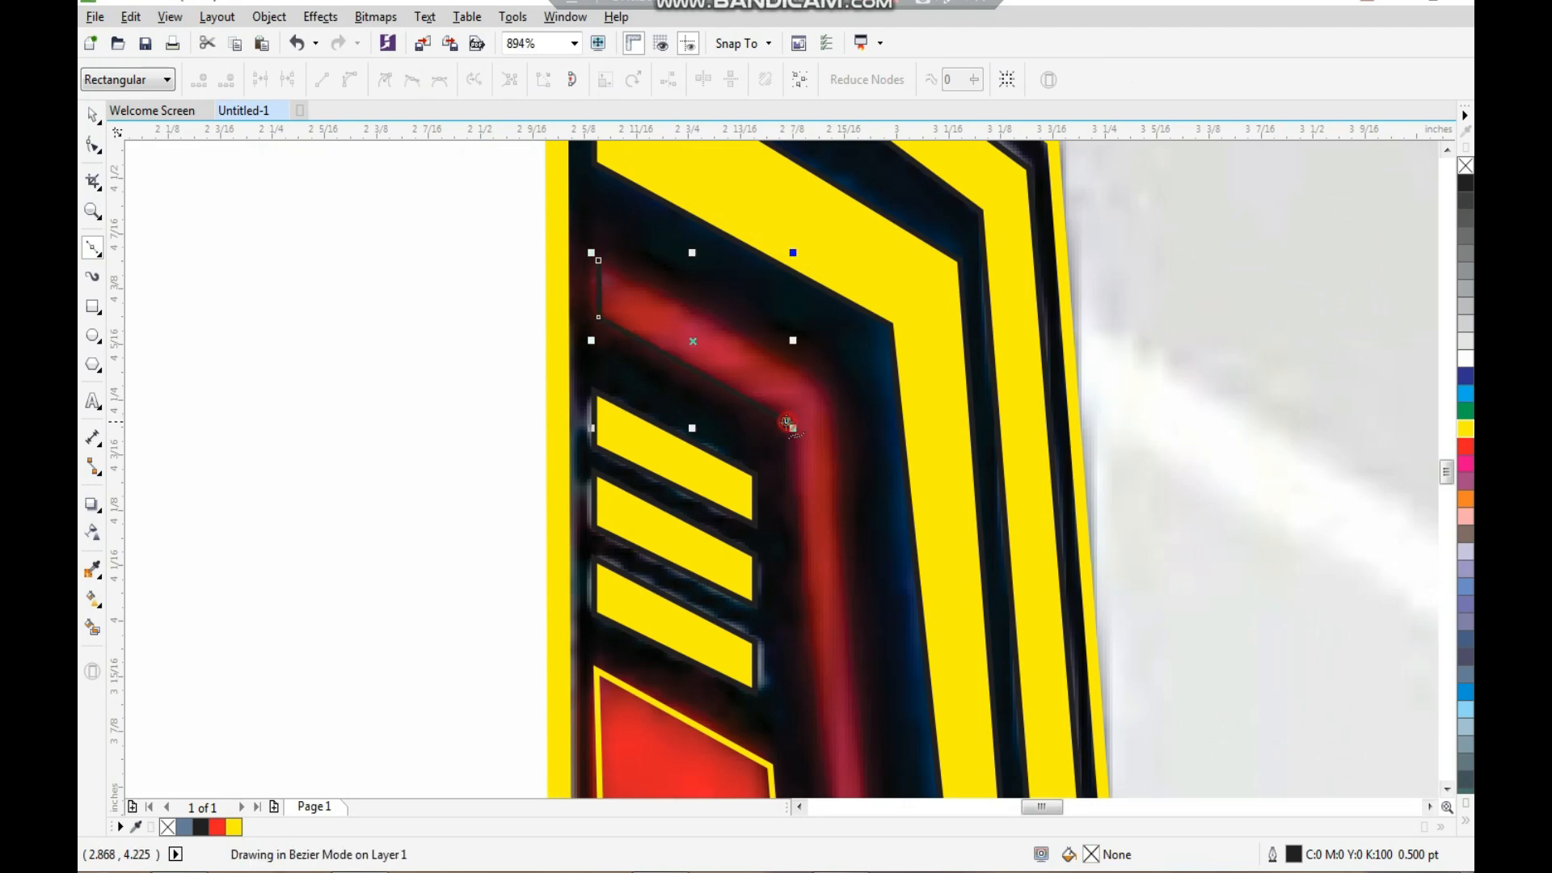
pyautogui.scroll(-5, 768, 485)
pyautogui.scroll(4, 743, 532)
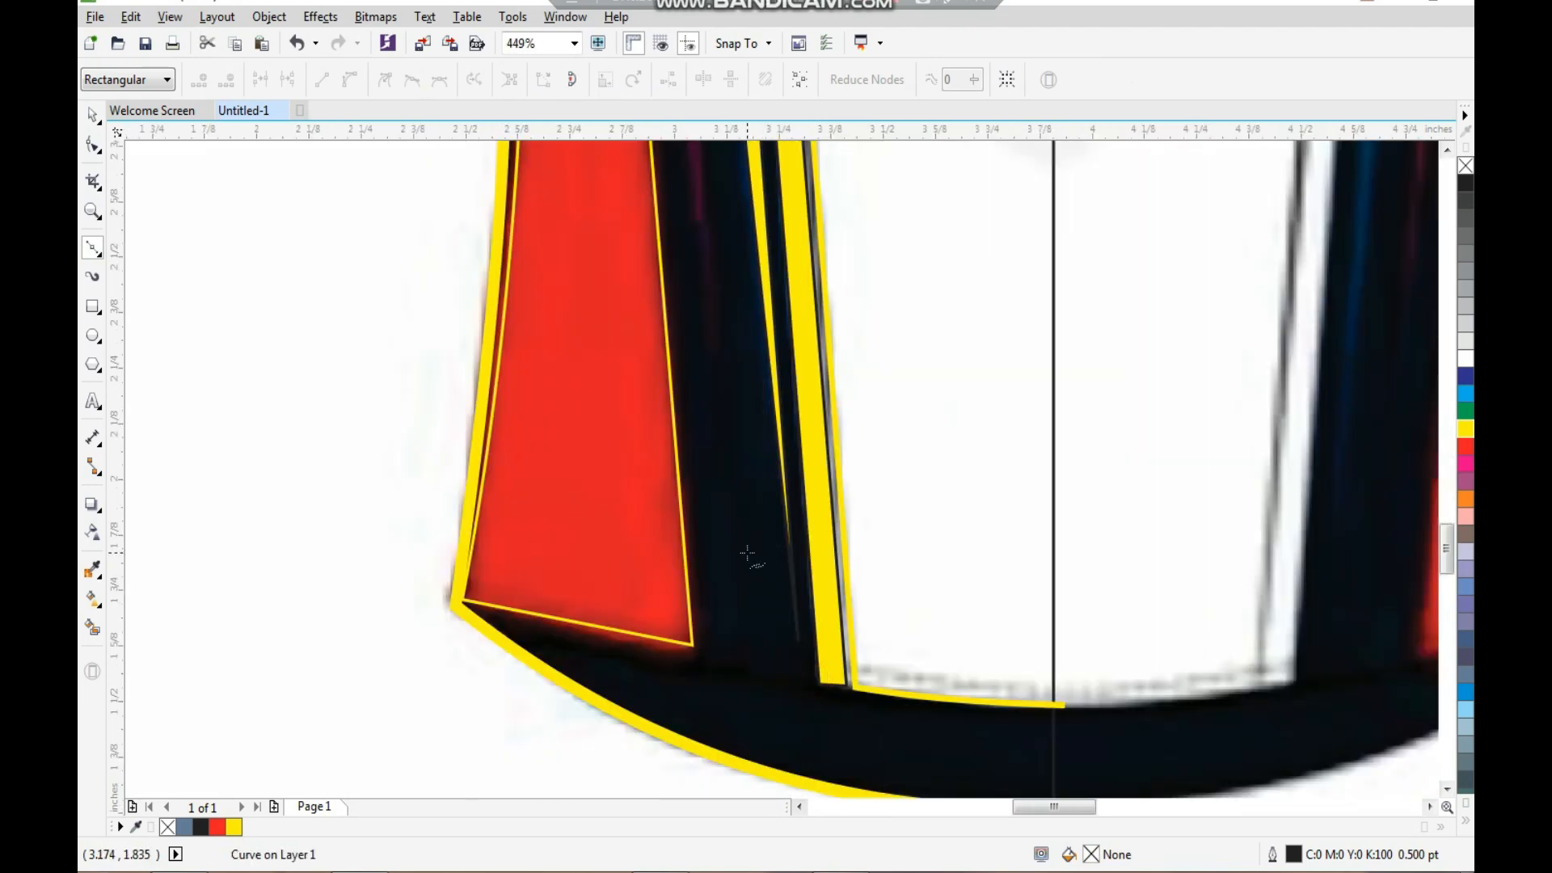
# Step: Trace the thin red stripe's remaining edge back up and close the shape at about 0.53 by 2.59 inches
pyautogui.scroll(-5, 744, 554)
pyautogui.scroll(5, 765, 392)
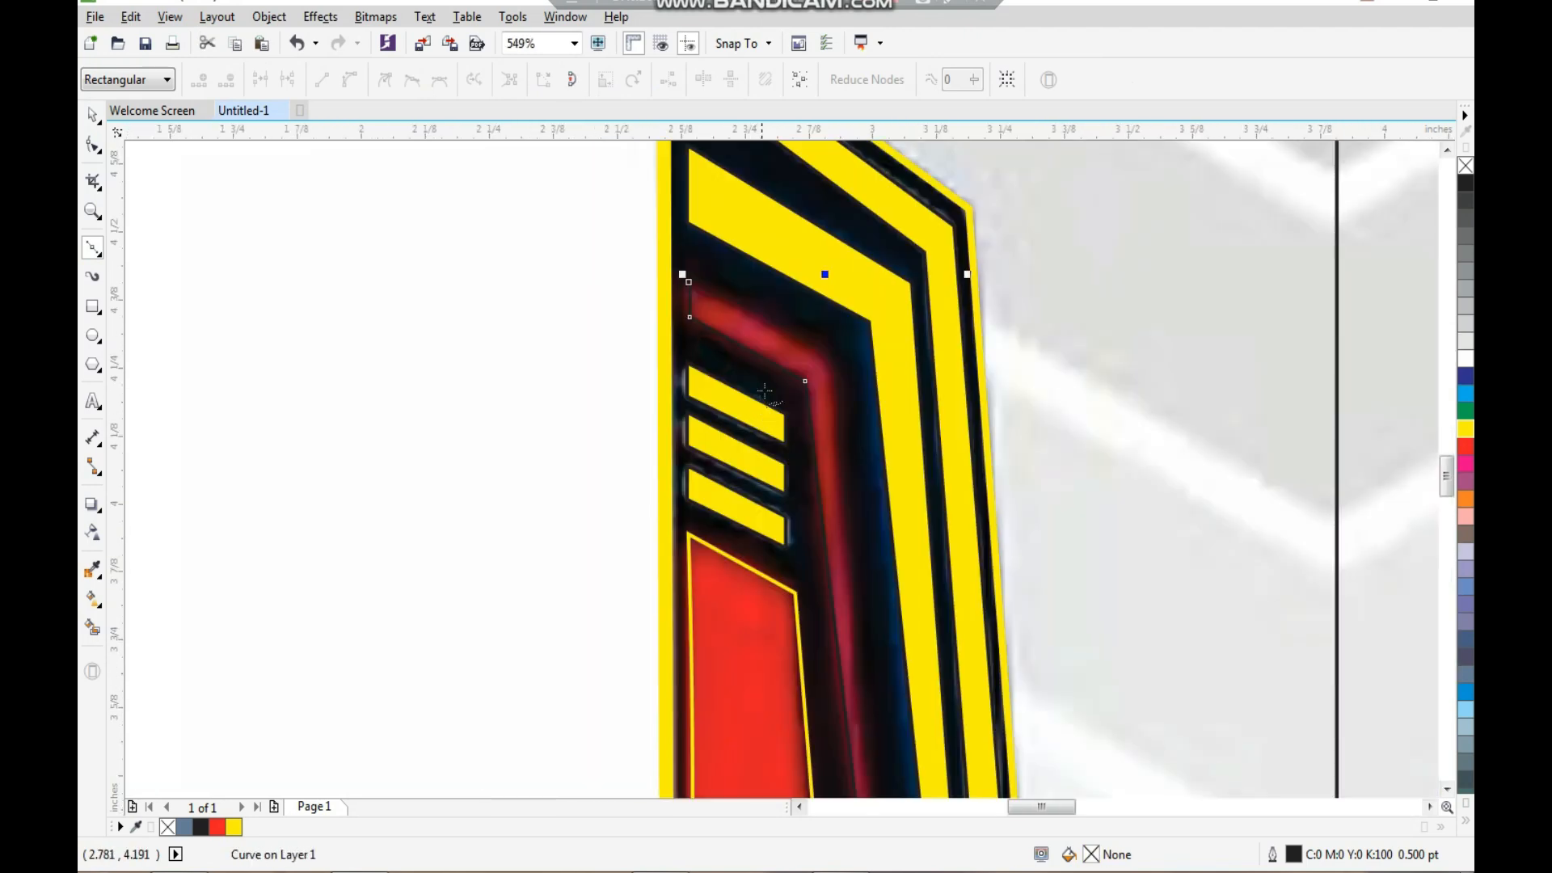
pyautogui.click(684, 275)
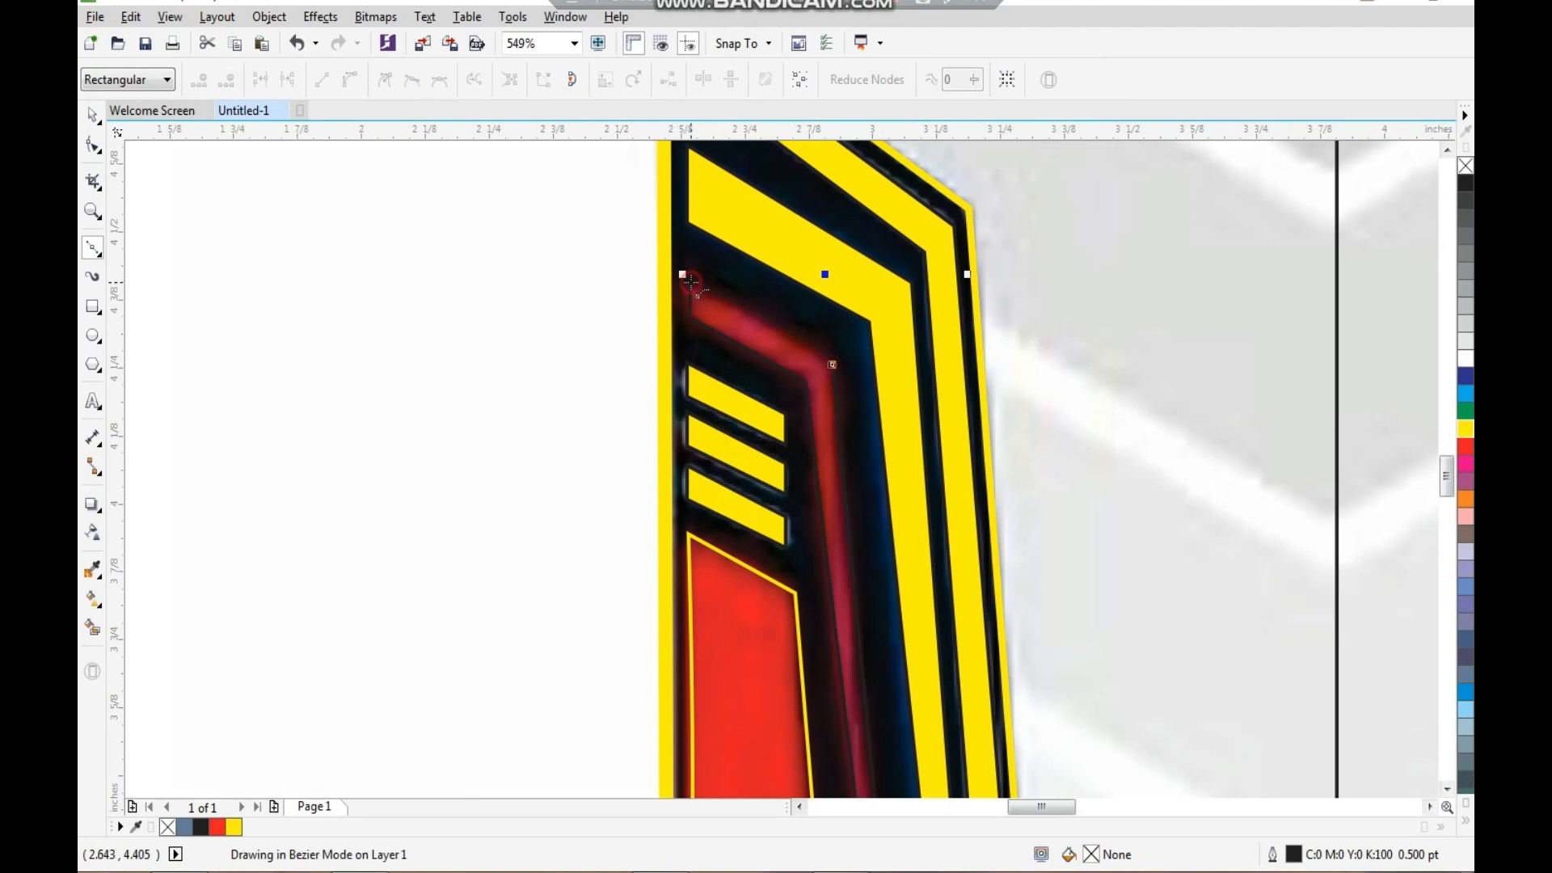
pyautogui.scroll(-4, 743, 420)
pyautogui.moveTo(819, 661); pyautogui.dragTo(863, 766)
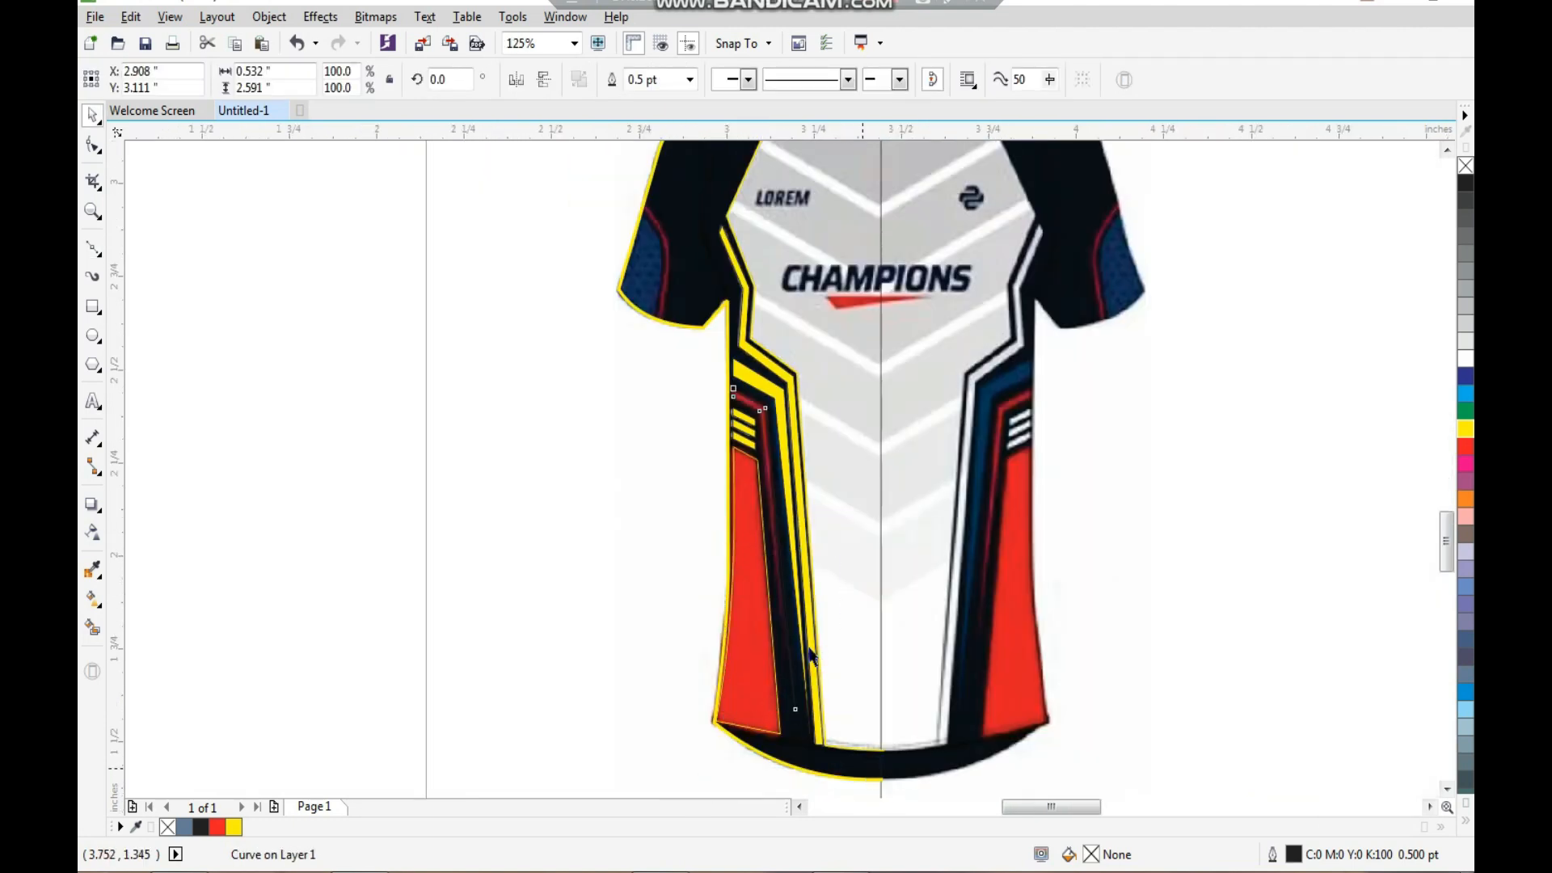
# Step: Adjust the thin red stripe's shape by its nodes to about 0.52 by 2.62 inches and fill it yellow
pyautogui.press('F10')
pyautogui.moveTo(786, 621); pyautogui.dragTo(784, 635)
pyautogui.press('space')
pyautogui.scroll(-3, 933, 532)
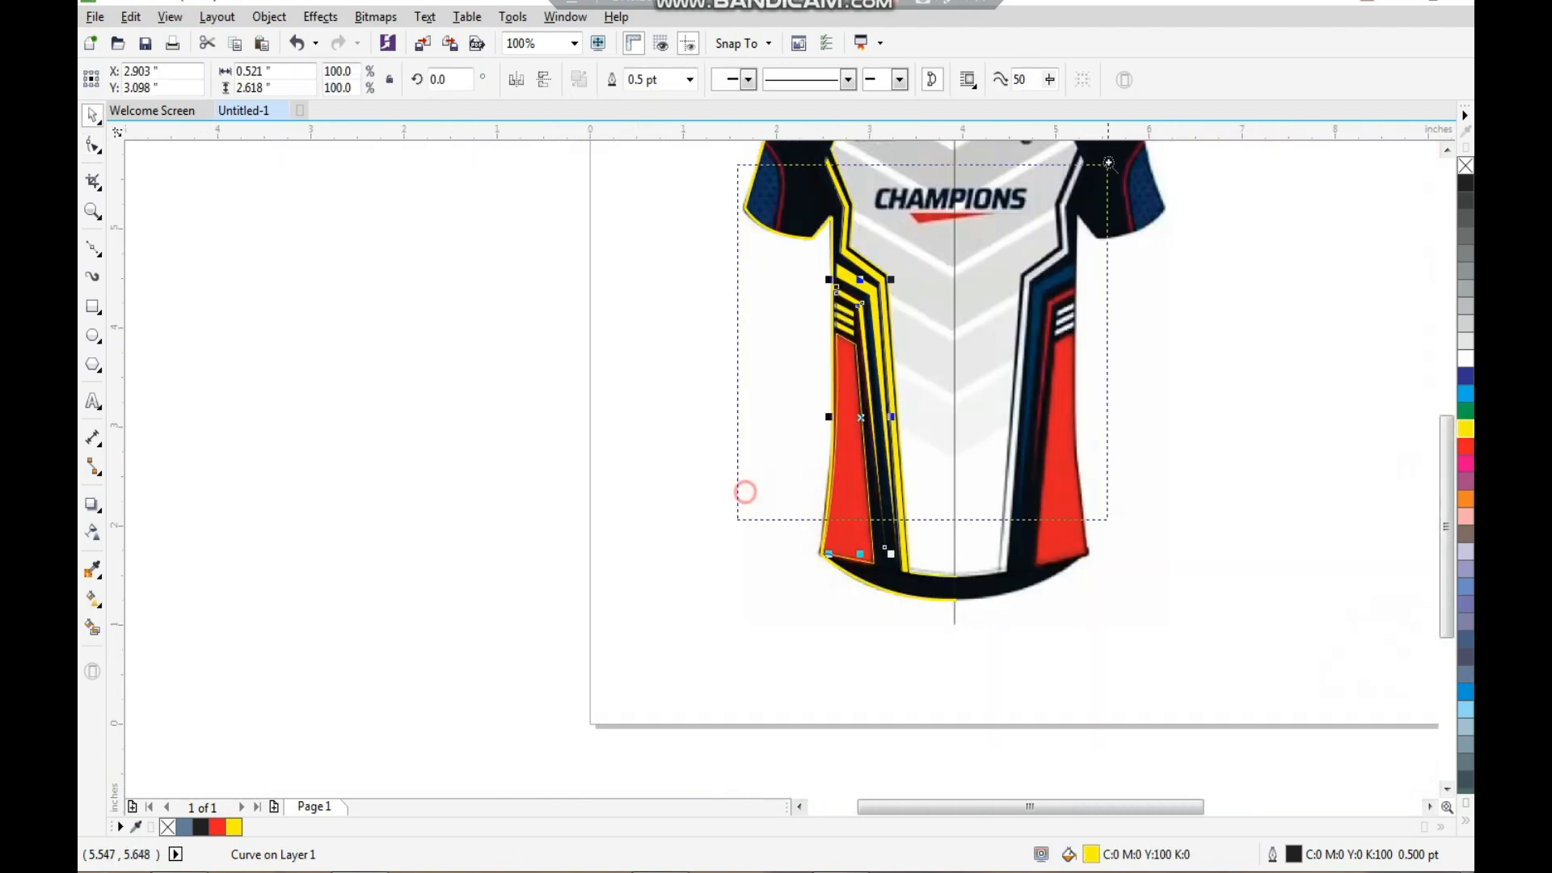
# Step: Fill the traced red lower side panel with yellow
pyautogui.scroll(2, 745, 492)
pyautogui.click(655, 545)
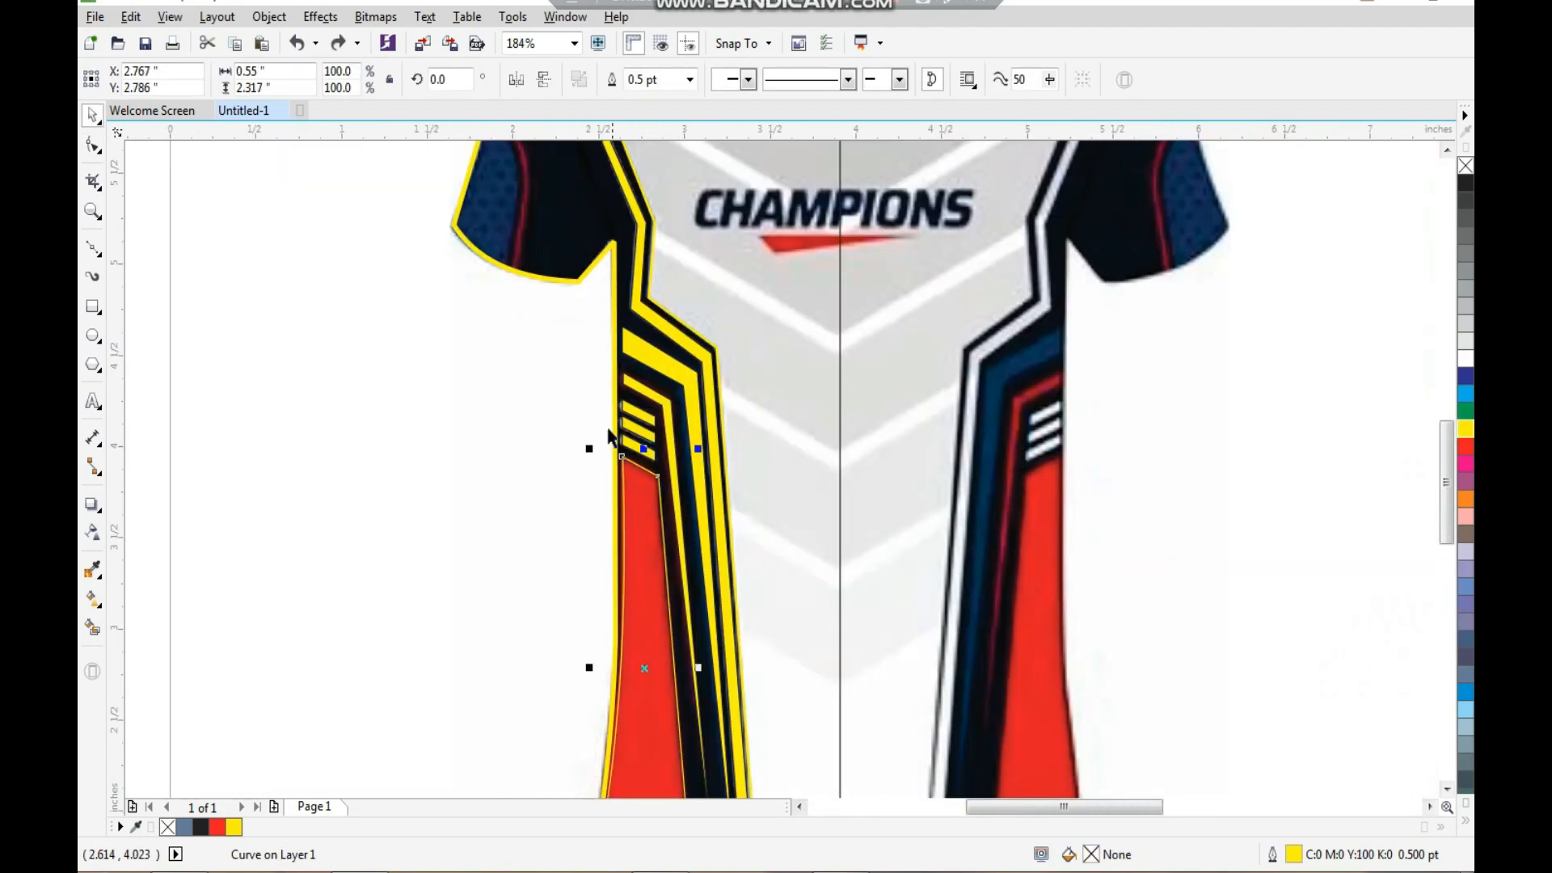
pyautogui.scroll(2, 677, 502)
pyautogui.click(1466, 429)
# Step: Trace the red sleeve stripe's edge beside the blue patch with a polyline from the sleeve's outer edge to just past the hem
pyautogui.scroll(-6, 828, 461)
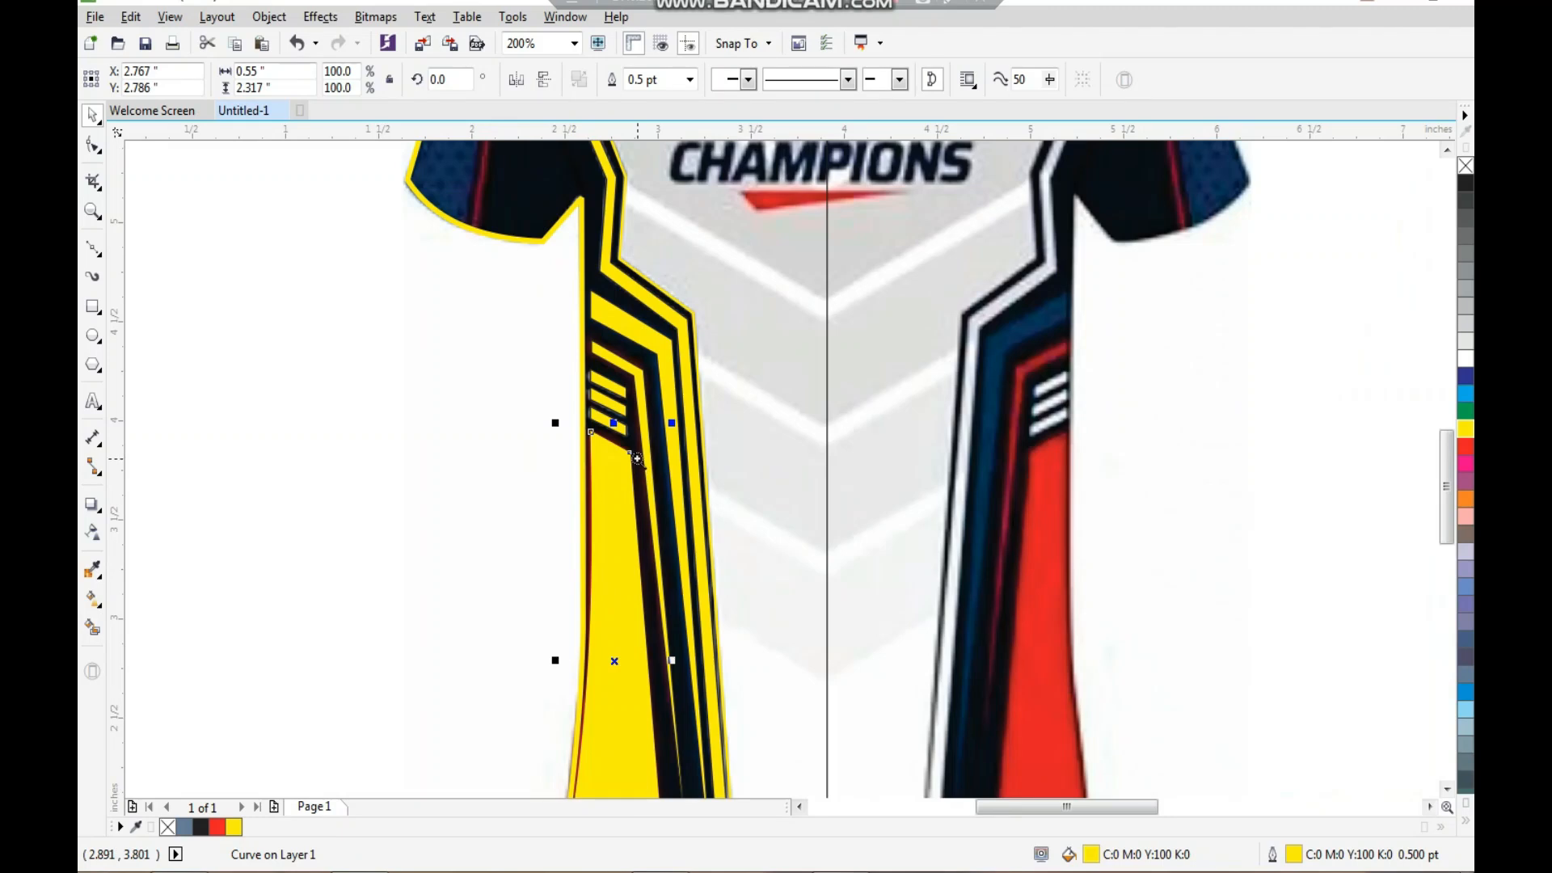
pyautogui.scroll(3, 647, 226)
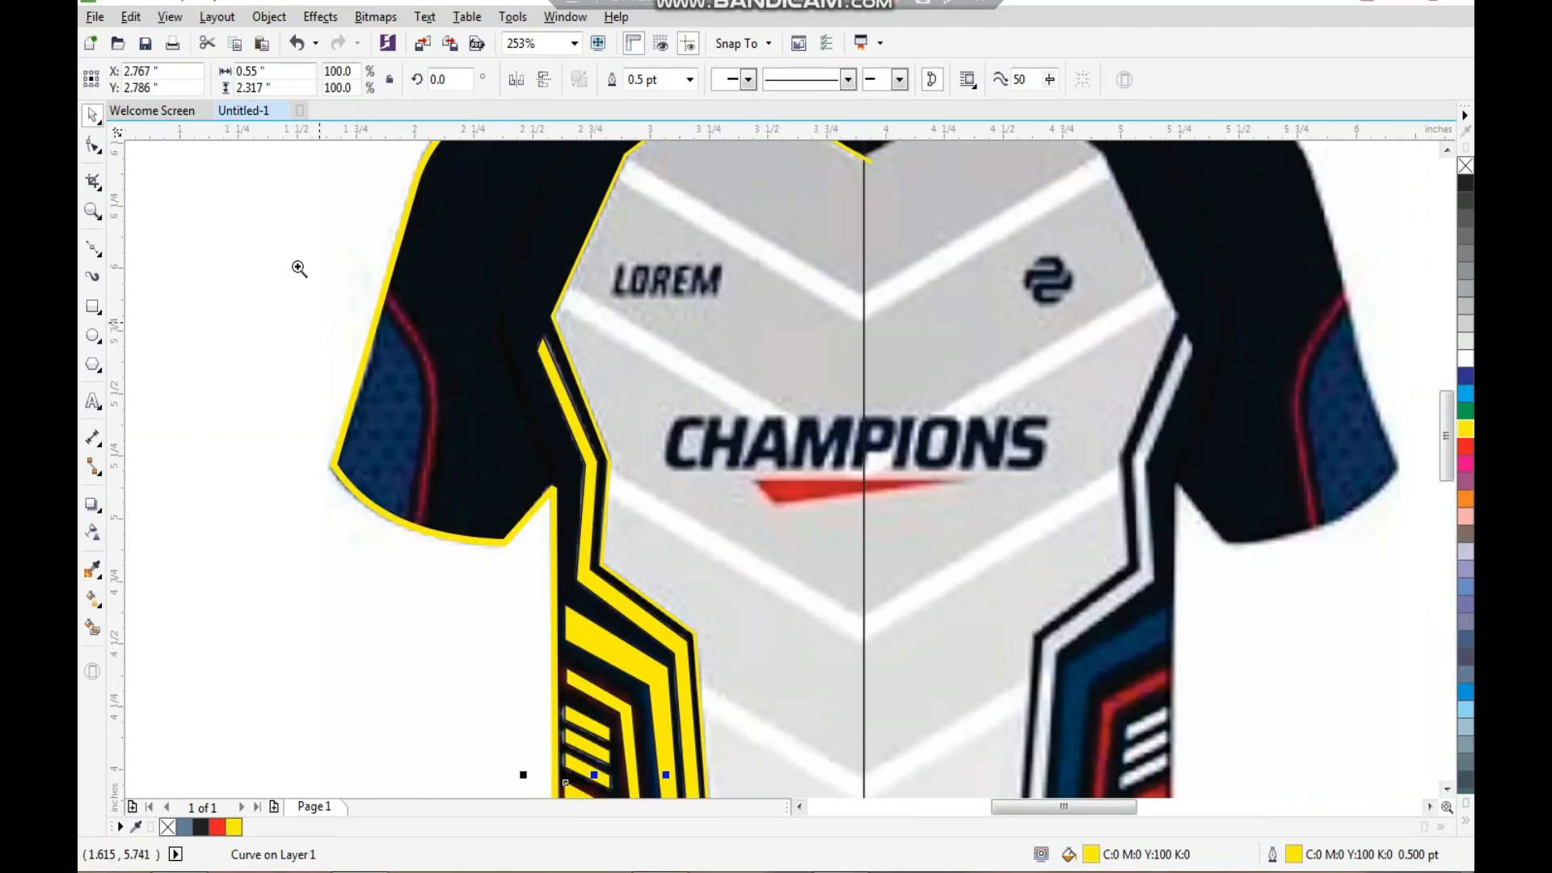
pyautogui.scroll(3, 139, 349)
pyautogui.click(94, 247)
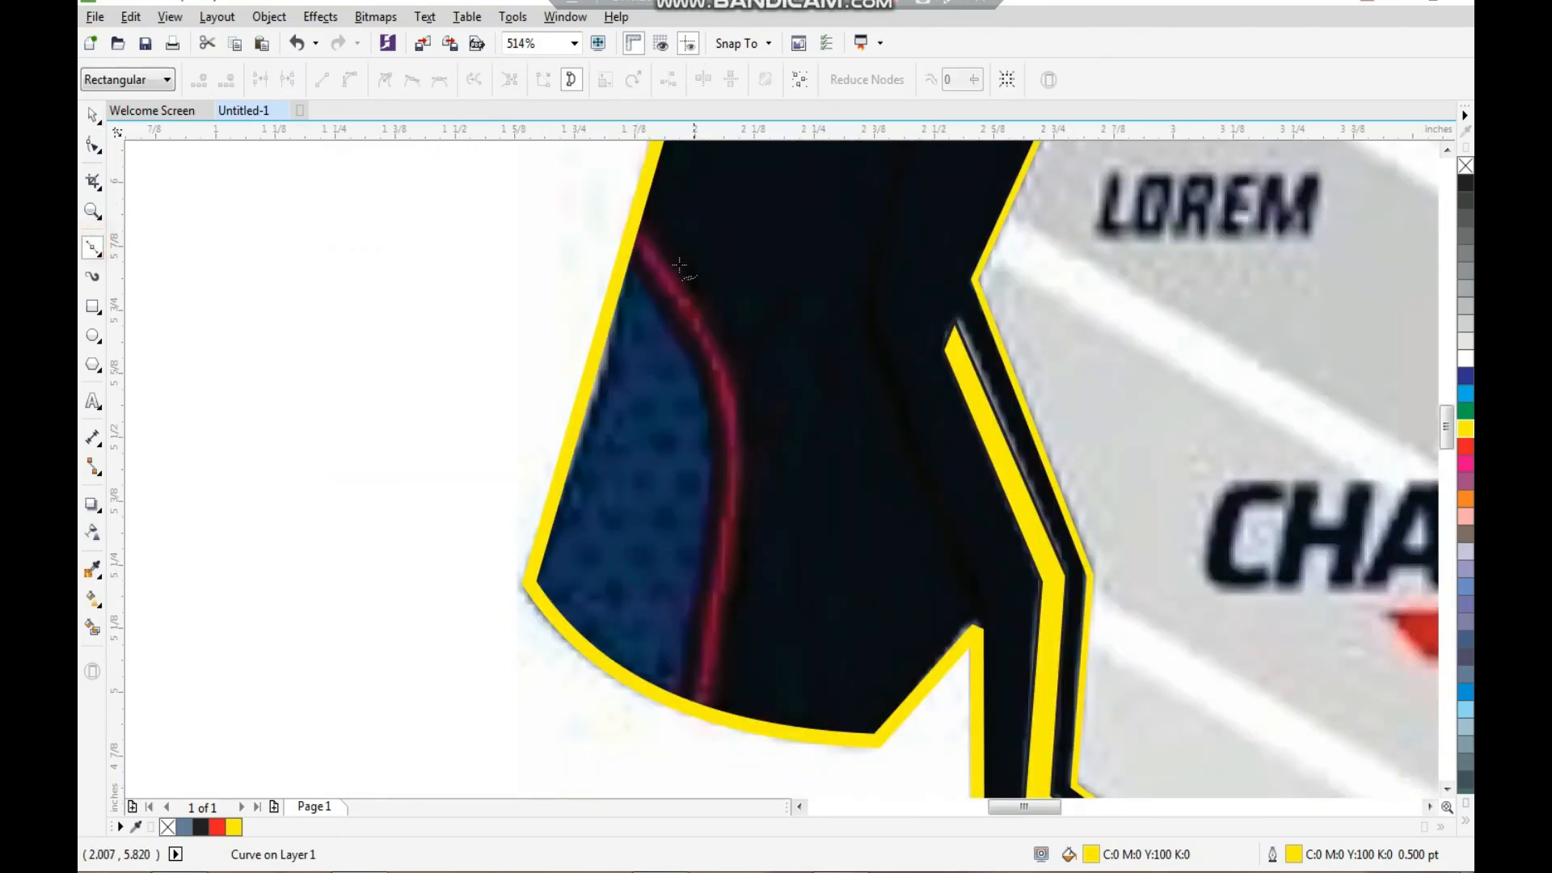
pyautogui.click(622, 261)
pyautogui.click(707, 494)
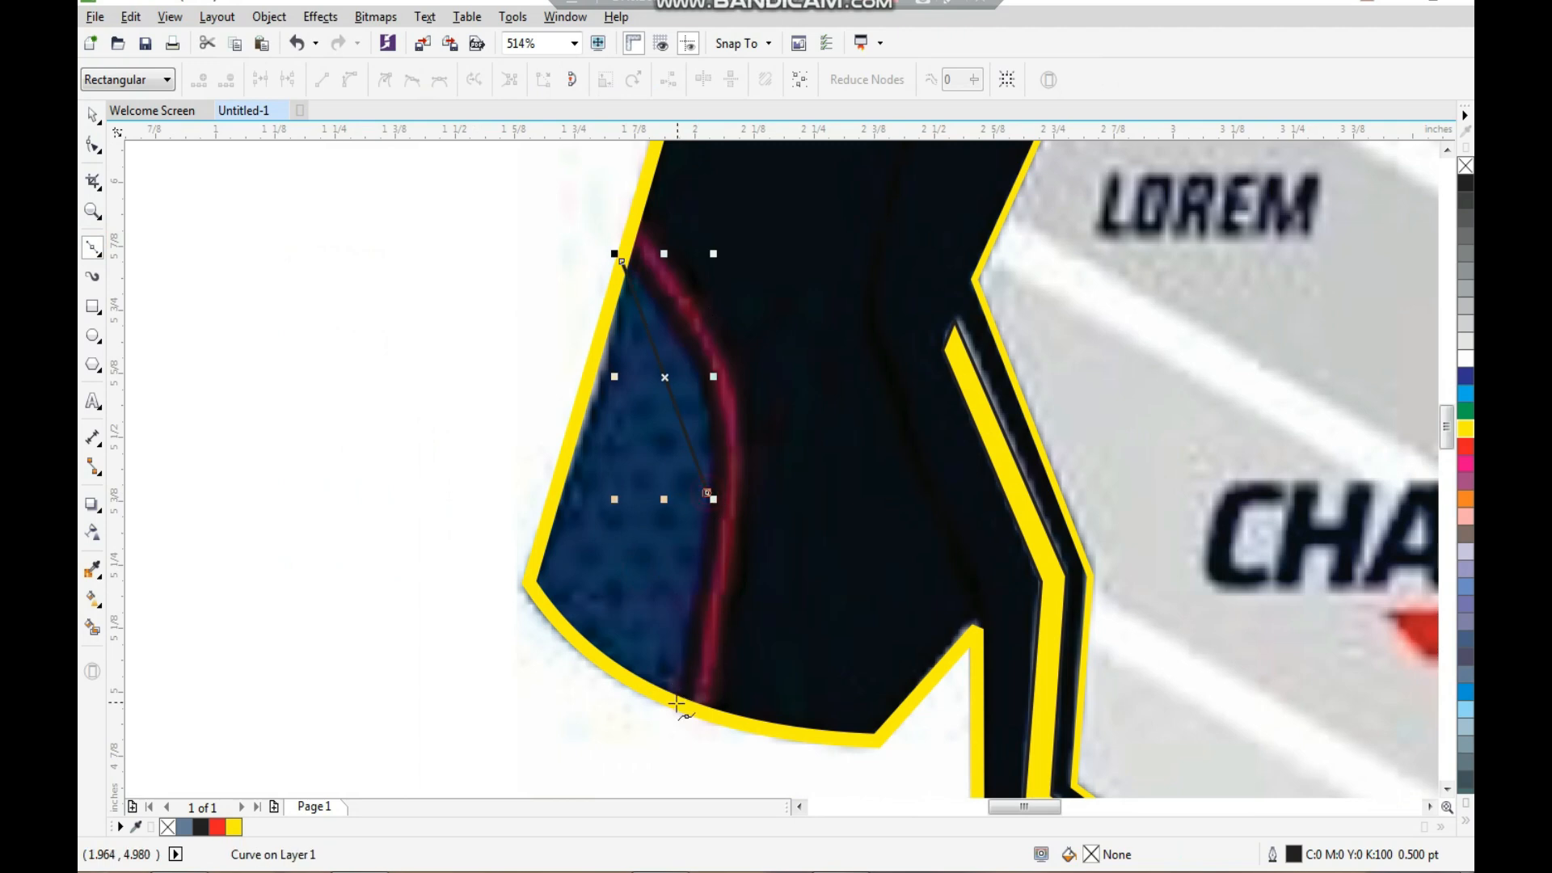
pyautogui.doubleClick(674, 710)
pyautogui.click(617, 765)
# Step: Convert the traced sleeve line to curves, bend it along the red stripe and colour its outline yellow
pyautogui.moveTo(477, 194); pyautogui.dragTo(858, 754)
pyautogui.click(349, 81)
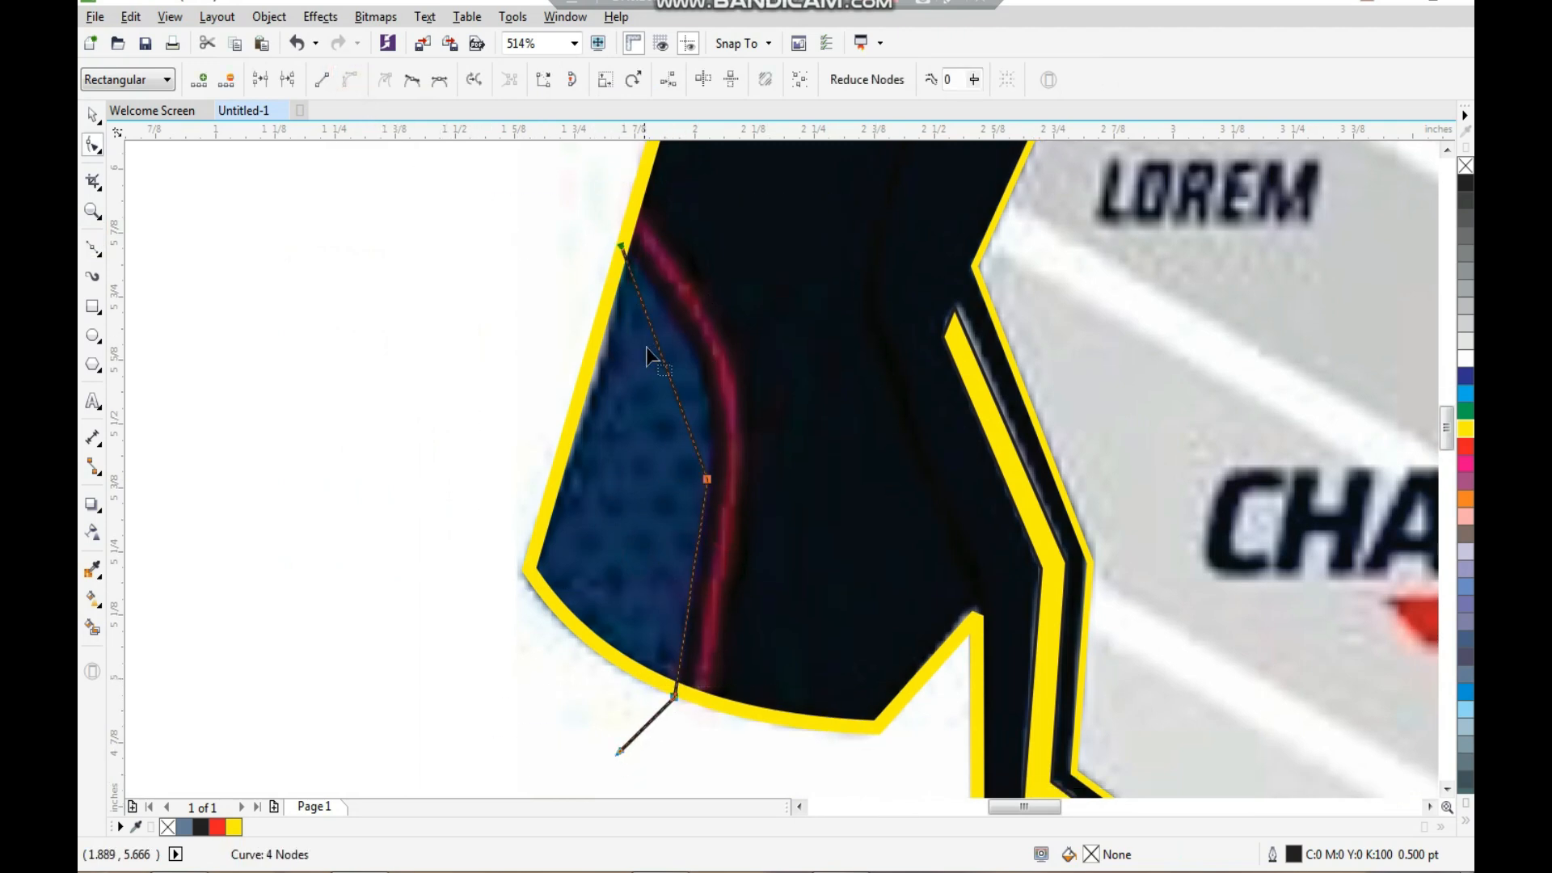
pyautogui.moveTo(667, 368)
pyautogui.mouseDown()
pyautogui.moveTo(695, 378)
pyautogui.moveTo(694, 365)
pyautogui.mouseUp()
pyautogui.click(670, 571)
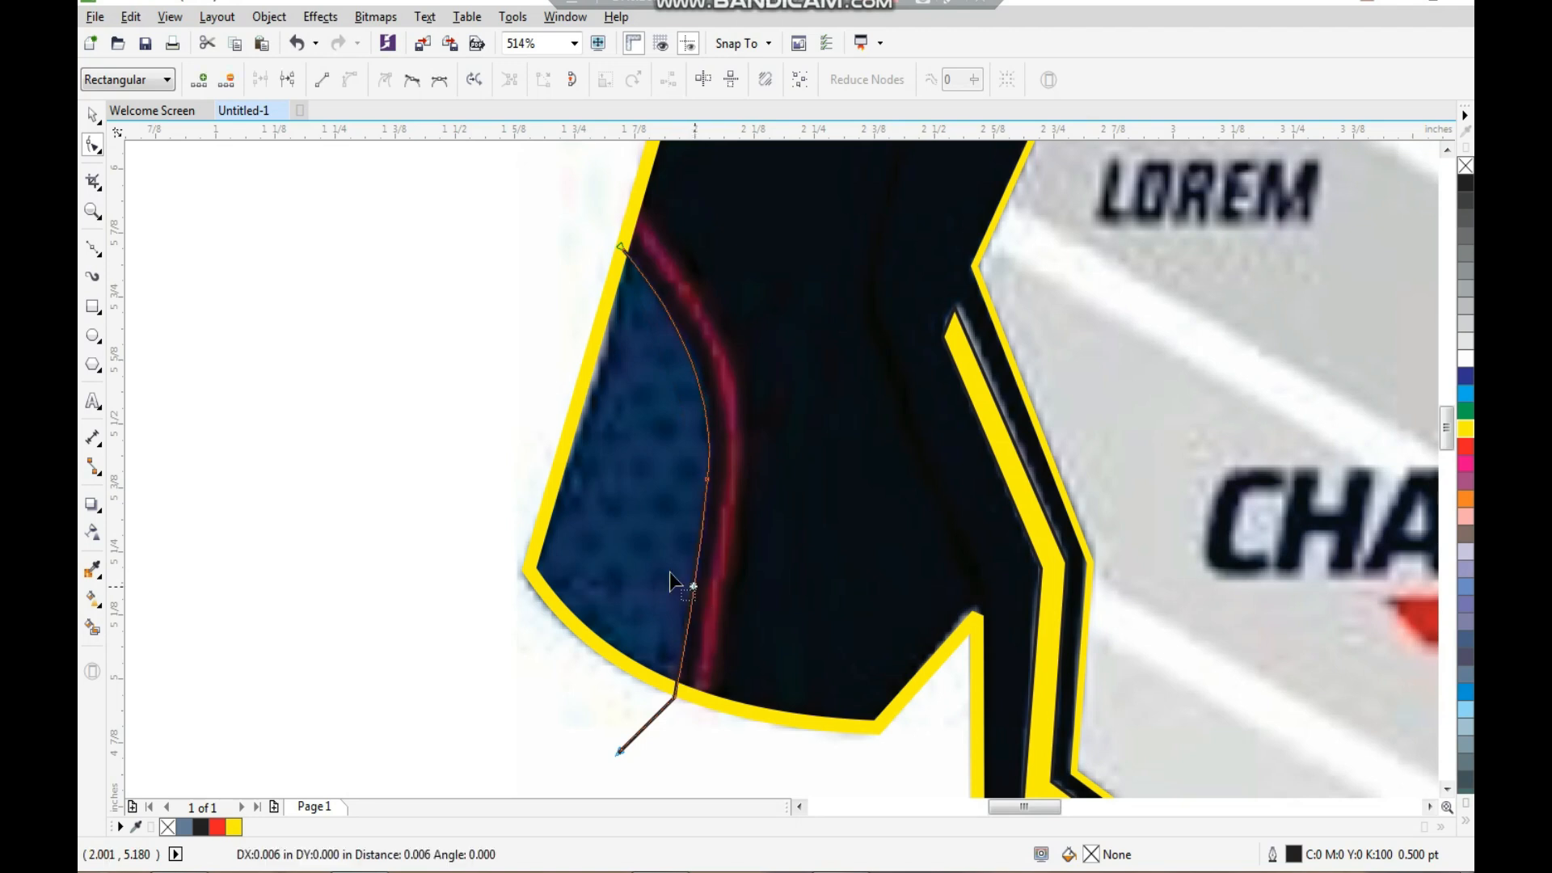
pyautogui.press('space')
pyautogui.rightClick(1465, 428)
# Step: Copy the sleeve curve onto the stripe's other edge, extend its upper end to the sleeve outline and set its outline to 2 pt
pyautogui.press('F2')
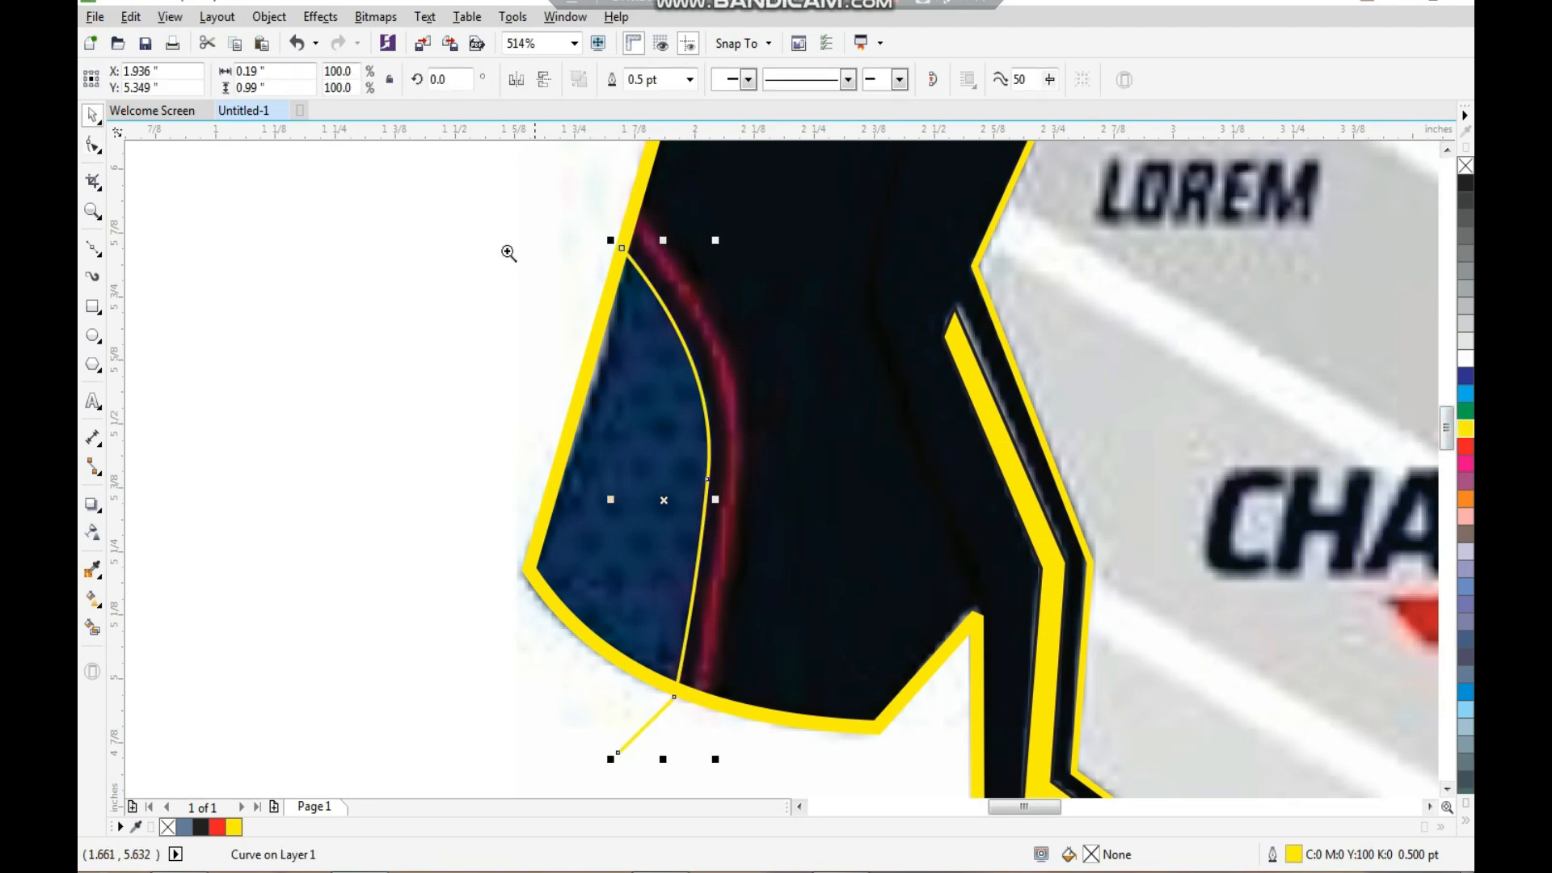
pyautogui.moveTo(507, 244); pyautogui.dragTo(799, 571)
pyautogui.moveTo(692, 386); pyautogui.dragTo(708, 373)
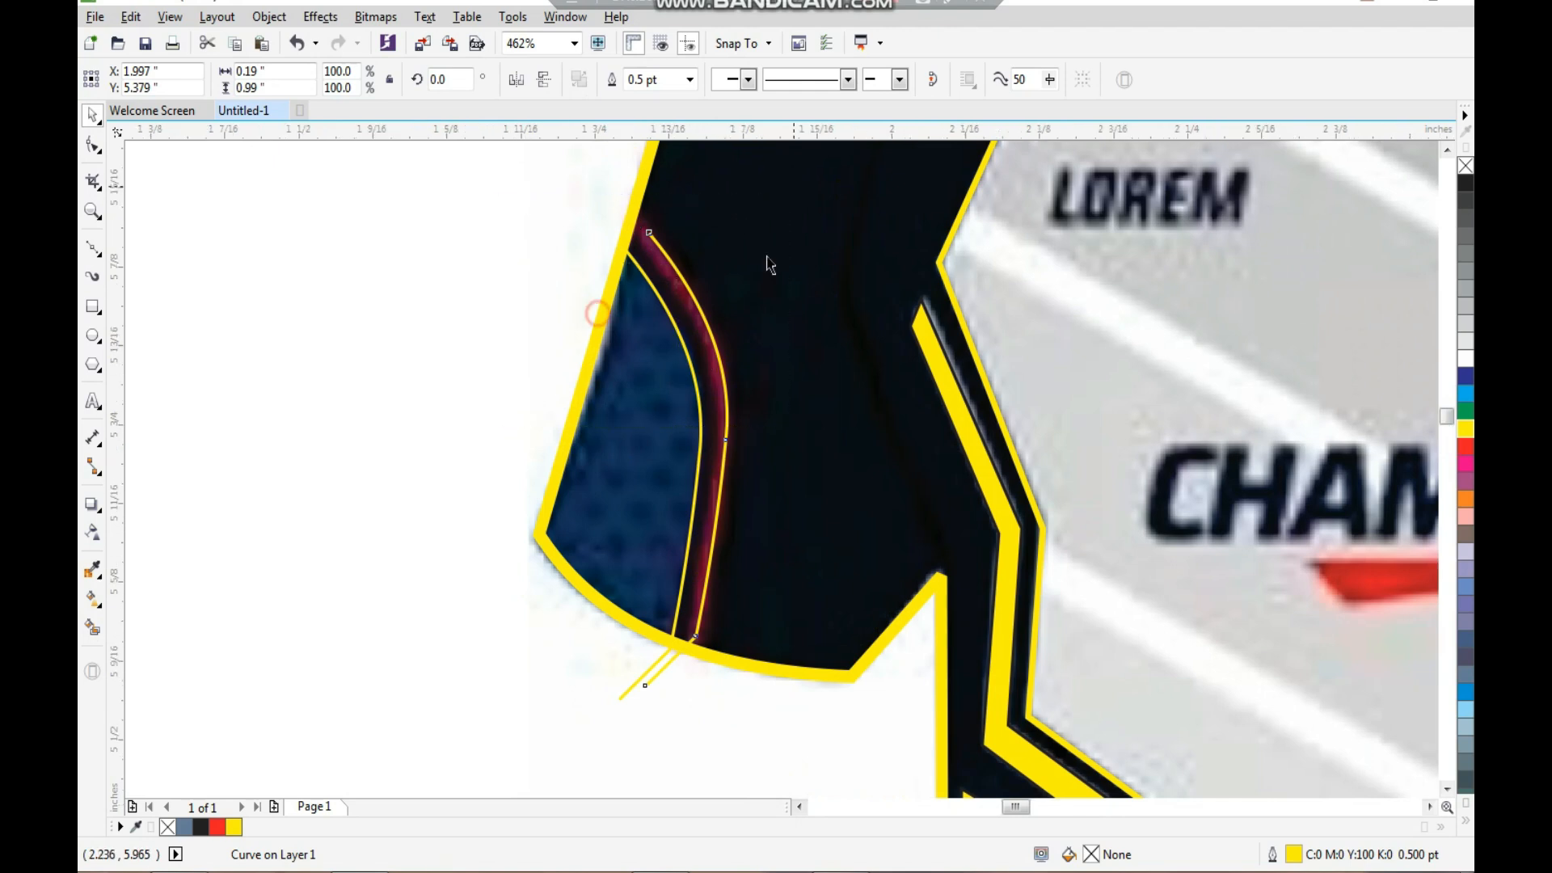
pyautogui.scroll(3, 769, 260)
pyautogui.press('F10')
pyautogui.moveTo(782, 271); pyautogui.dragTo(724, 205)
pyautogui.press('F12')
pyautogui.write('2')
pyautogui.press('Return')
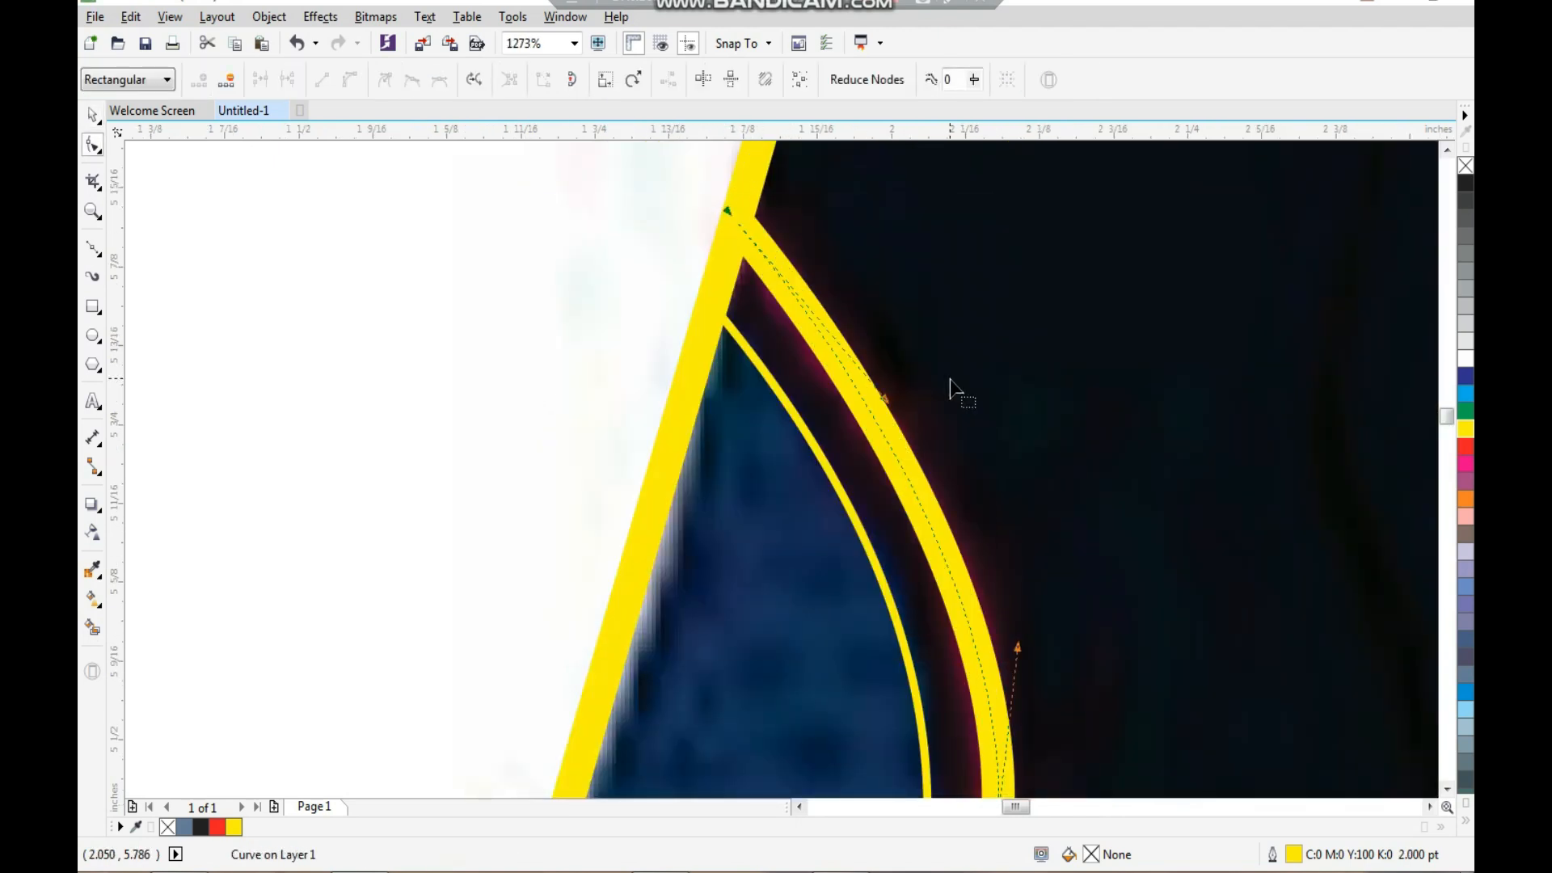
# Step: Adjust the copied sleeve curve's lower nodes at the hem, bringing it to about 0.23 by 1.03 inches
pyautogui.press('space')
pyautogui.scroll(-4, 685, 265)
pyautogui.moveTo(647, 260); pyautogui.dragTo(903, 616)
pyautogui.press('F2')
pyautogui.moveTo(828, 496); pyautogui.dragTo(612, 783)
pyautogui.press('F10')
pyautogui.moveTo(785, 452); pyautogui.dragTo(777, 484)
pyautogui.press('F3')
pyautogui.press('F3')
pyautogui.press('F2')
pyautogui.moveTo(626, 569); pyautogui.dragTo(935, 245)
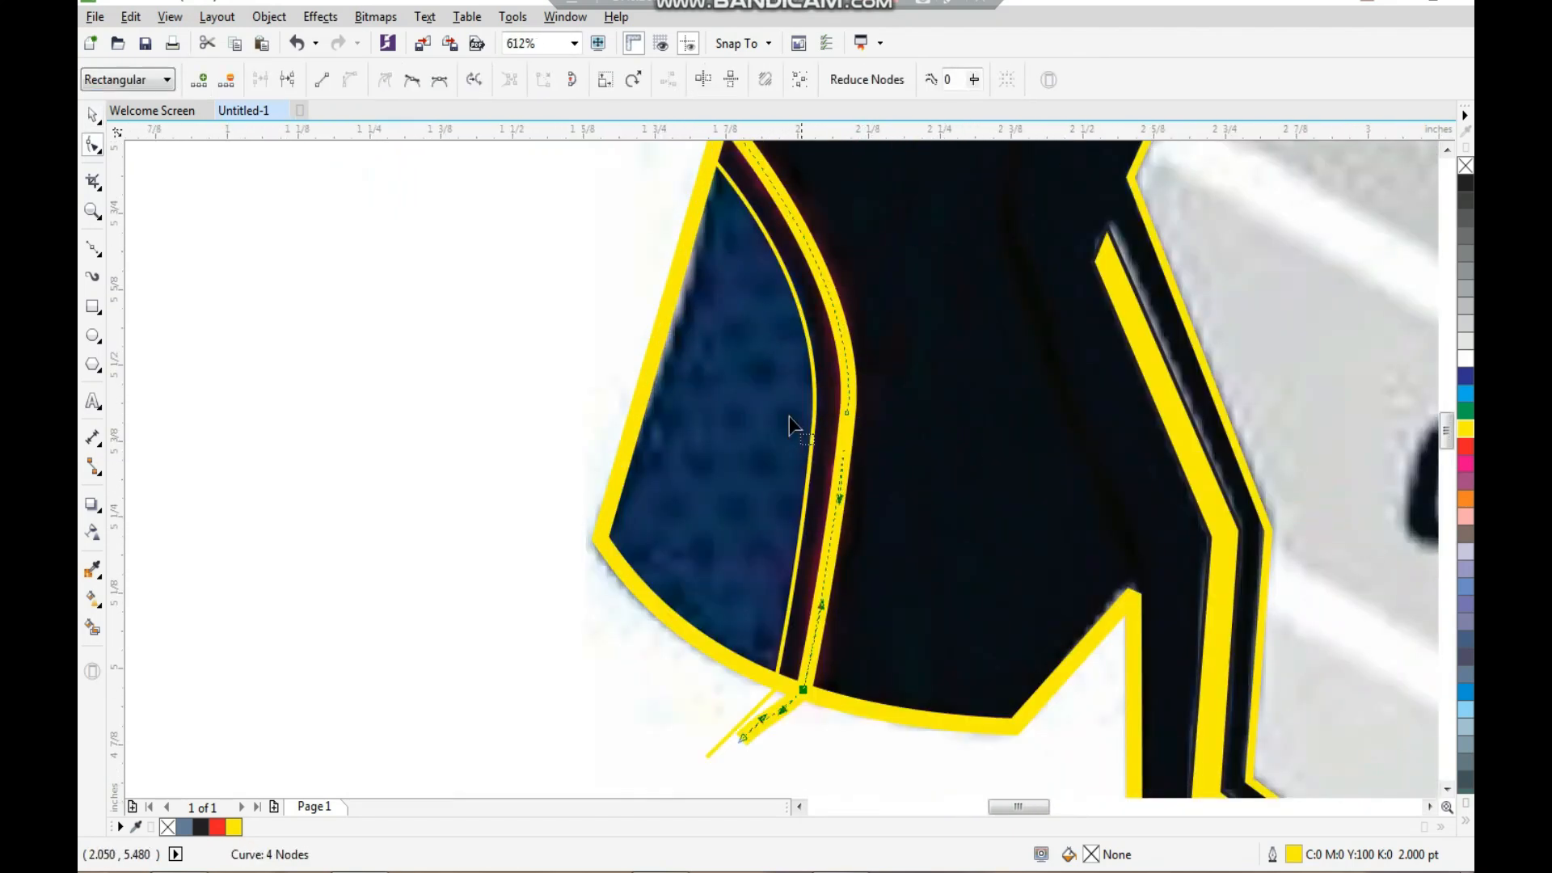
pyautogui.press('space')
pyautogui.moveTo(848, 412); pyautogui.dragTo(823, 426)
pyautogui.hotkey('ctrl', 'z')
# Step: Draw a five-pointed star about 0.12 by 0.11 inches, place it over the lowest shoulder star and fill it yellow
pyautogui.scroll(-1, 653, 420)
pyautogui.scroll(-5, 653, 421)
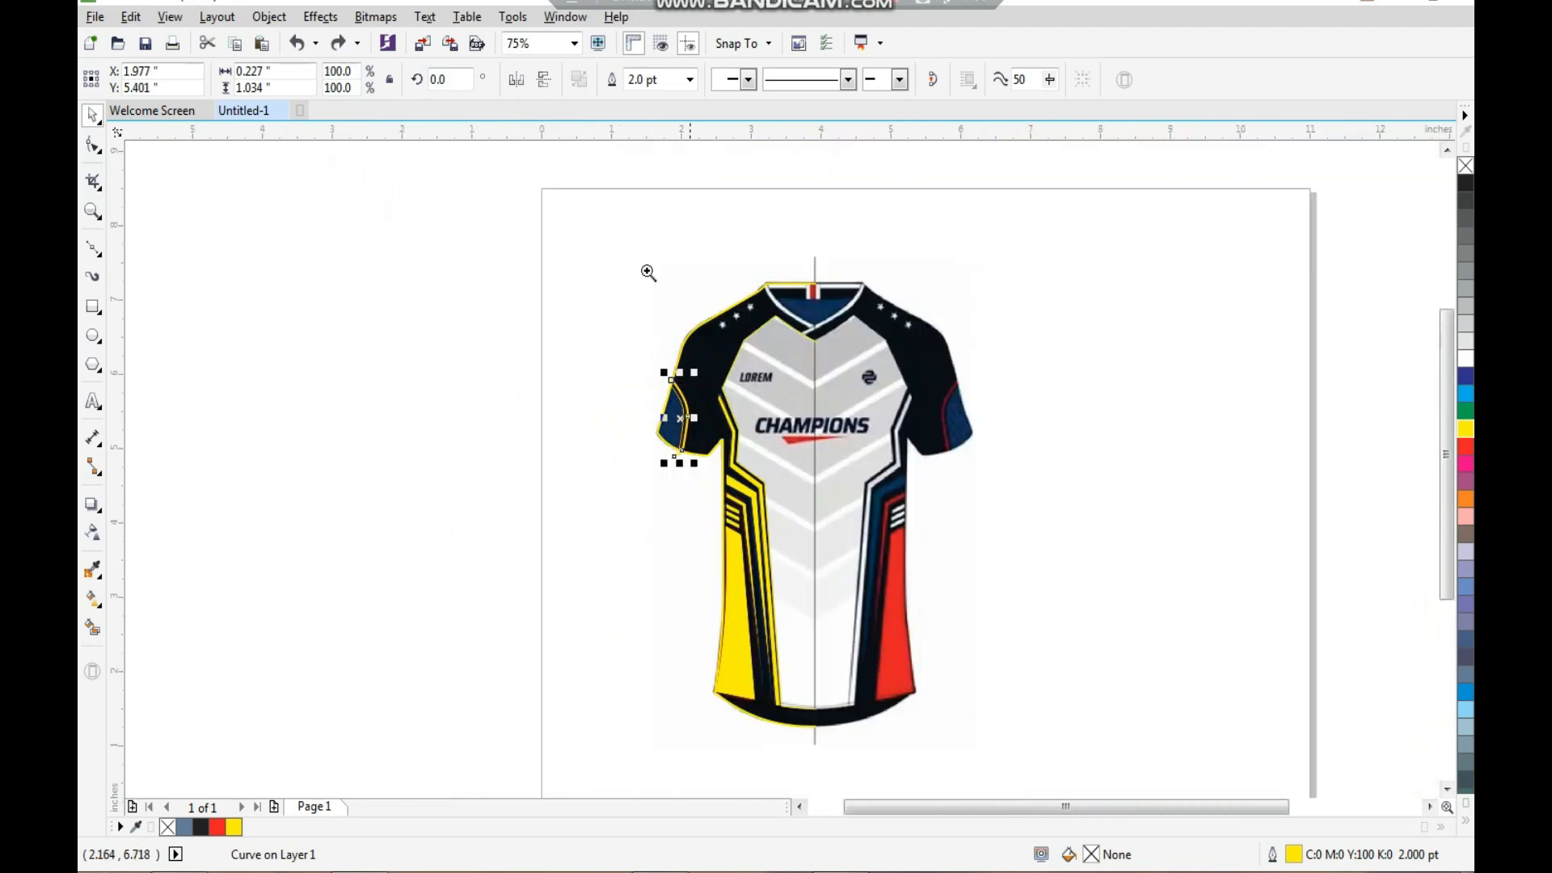
pyautogui.scroll(2, 732, 409)
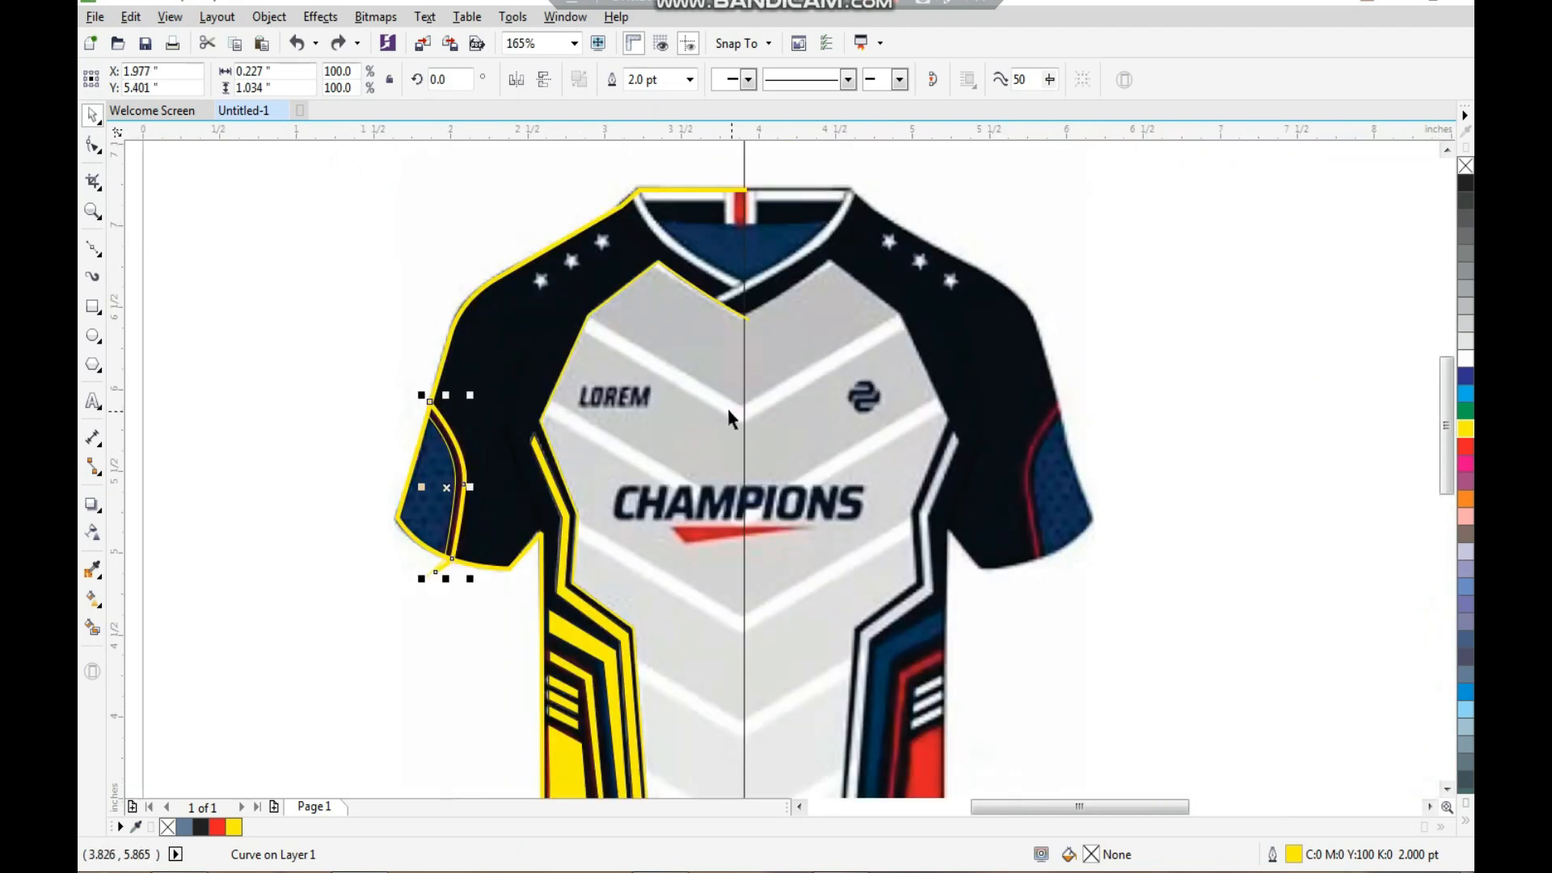
pyautogui.scroll(-2, 718, 393)
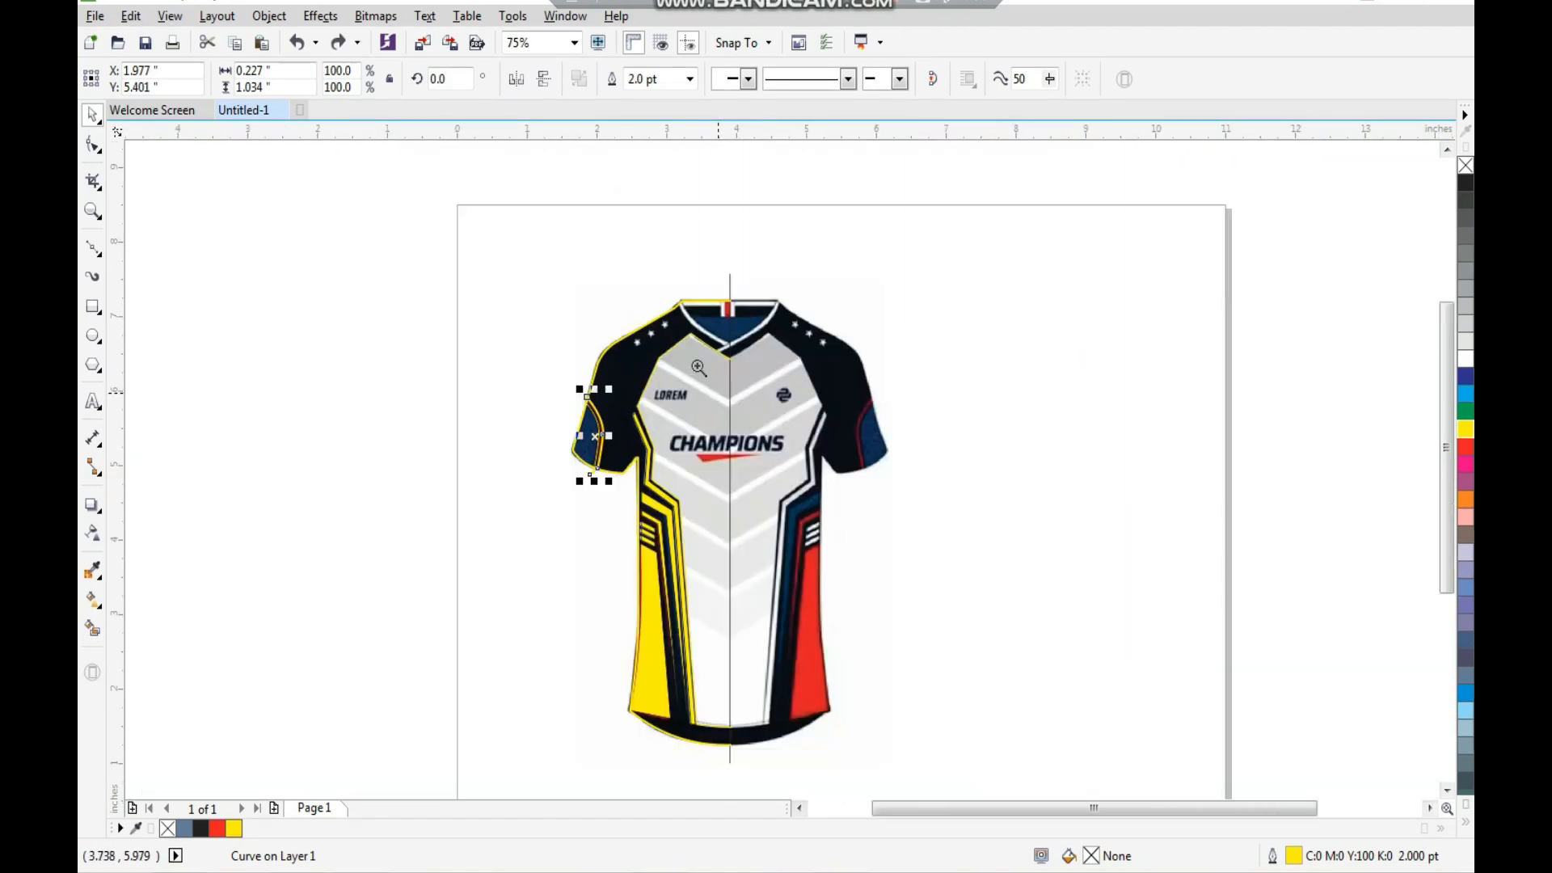
pyautogui.scroll(4, 661, 323)
pyautogui.scroll(2, 471, 395)
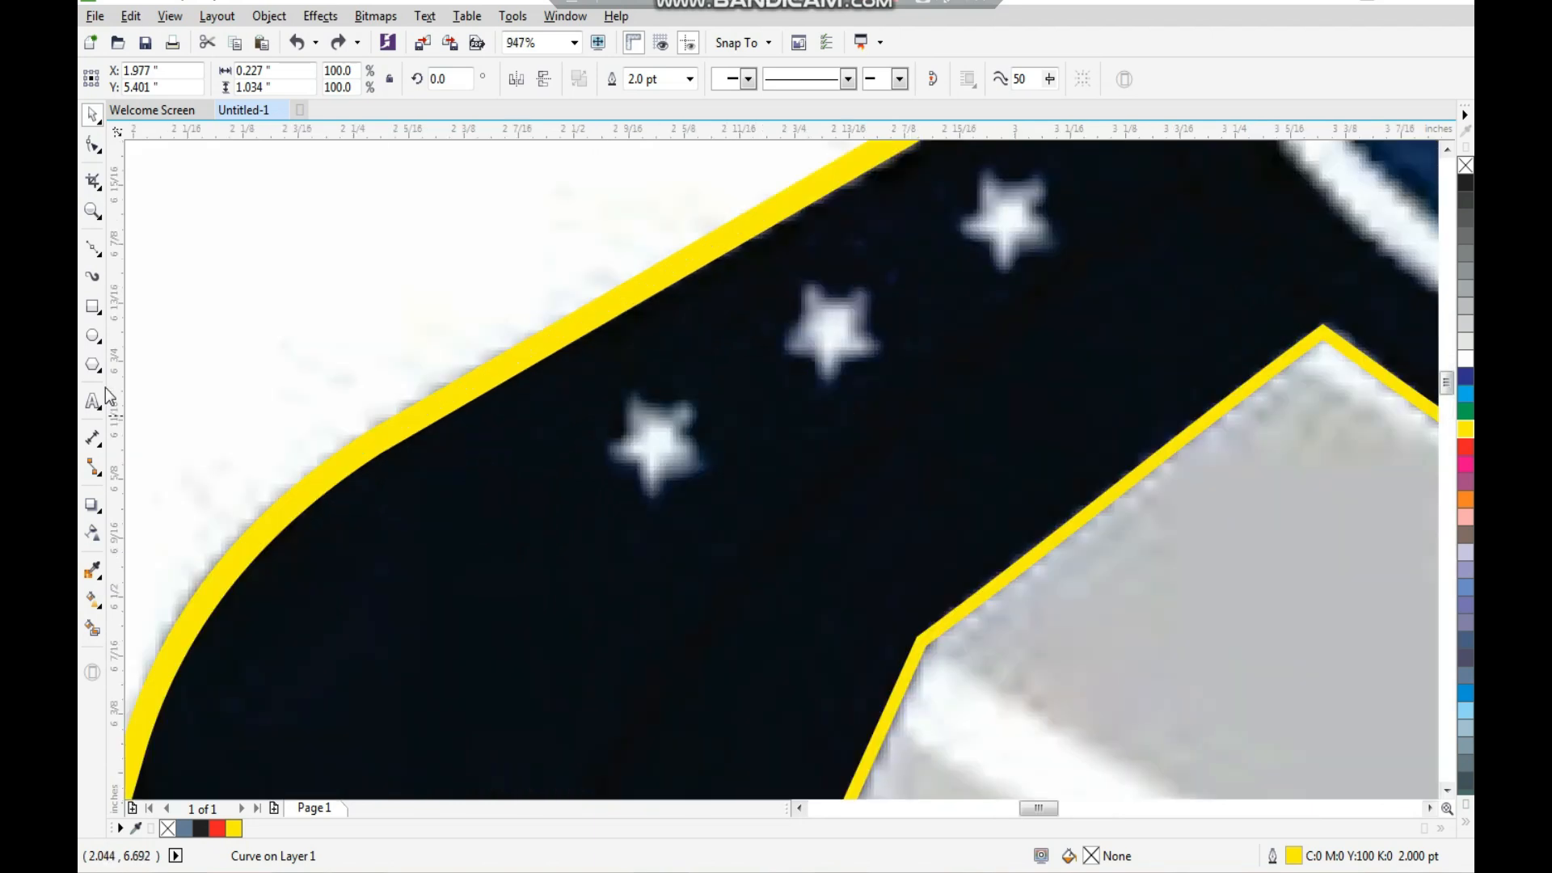
pyautogui.click(99, 369)
pyautogui.click(152, 388)
pyautogui.moveTo(508, 261); pyautogui.dragTo(612, 368)
pyautogui.press('space')
pyautogui.moveTo(564, 317); pyautogui.dragTo(644, 429)
pyautogui.hotkey('ctrl', 'z')
pyautogui.moveTo(568, 302); pyautogui.dragTo(674, 431)
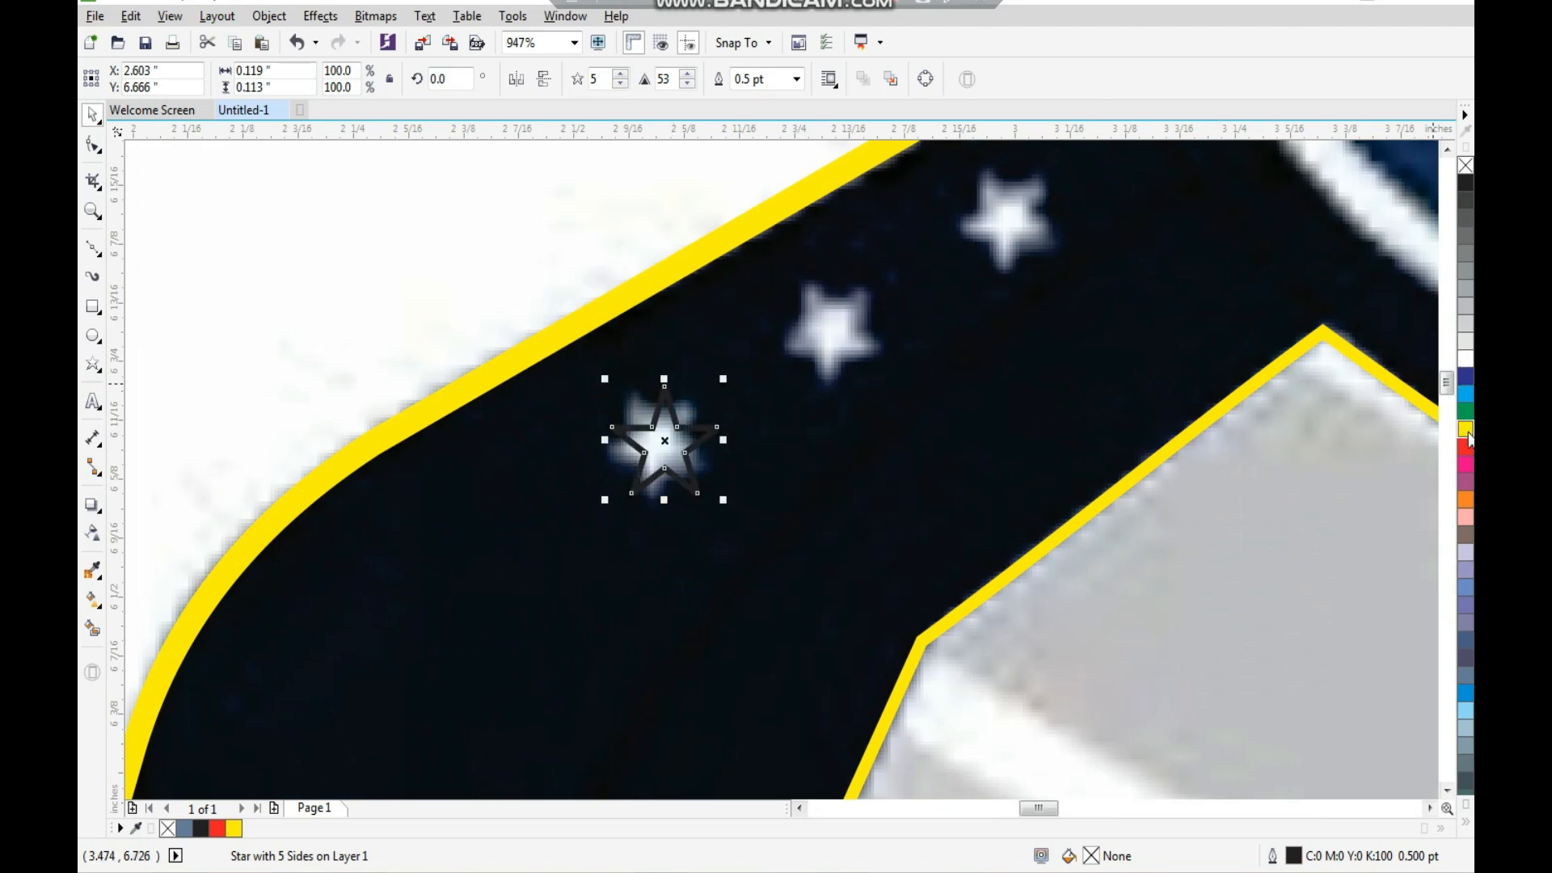
pyautogui.click(1468, 434)
# Step: Rotate the star to about 23.4° to match the picture and place copies over the other two shoulder stars
pyautogui.click(661, 457)
pyautogui.moveTo(721, 509); pyautogui.dragTo(838, 345)
pyautogui.rightClick(838, 345)
pyautogui.moveTo(838, 345); pyautogui.dragTo(1017, 237)
pyautogui.rightClick(1017, 237)
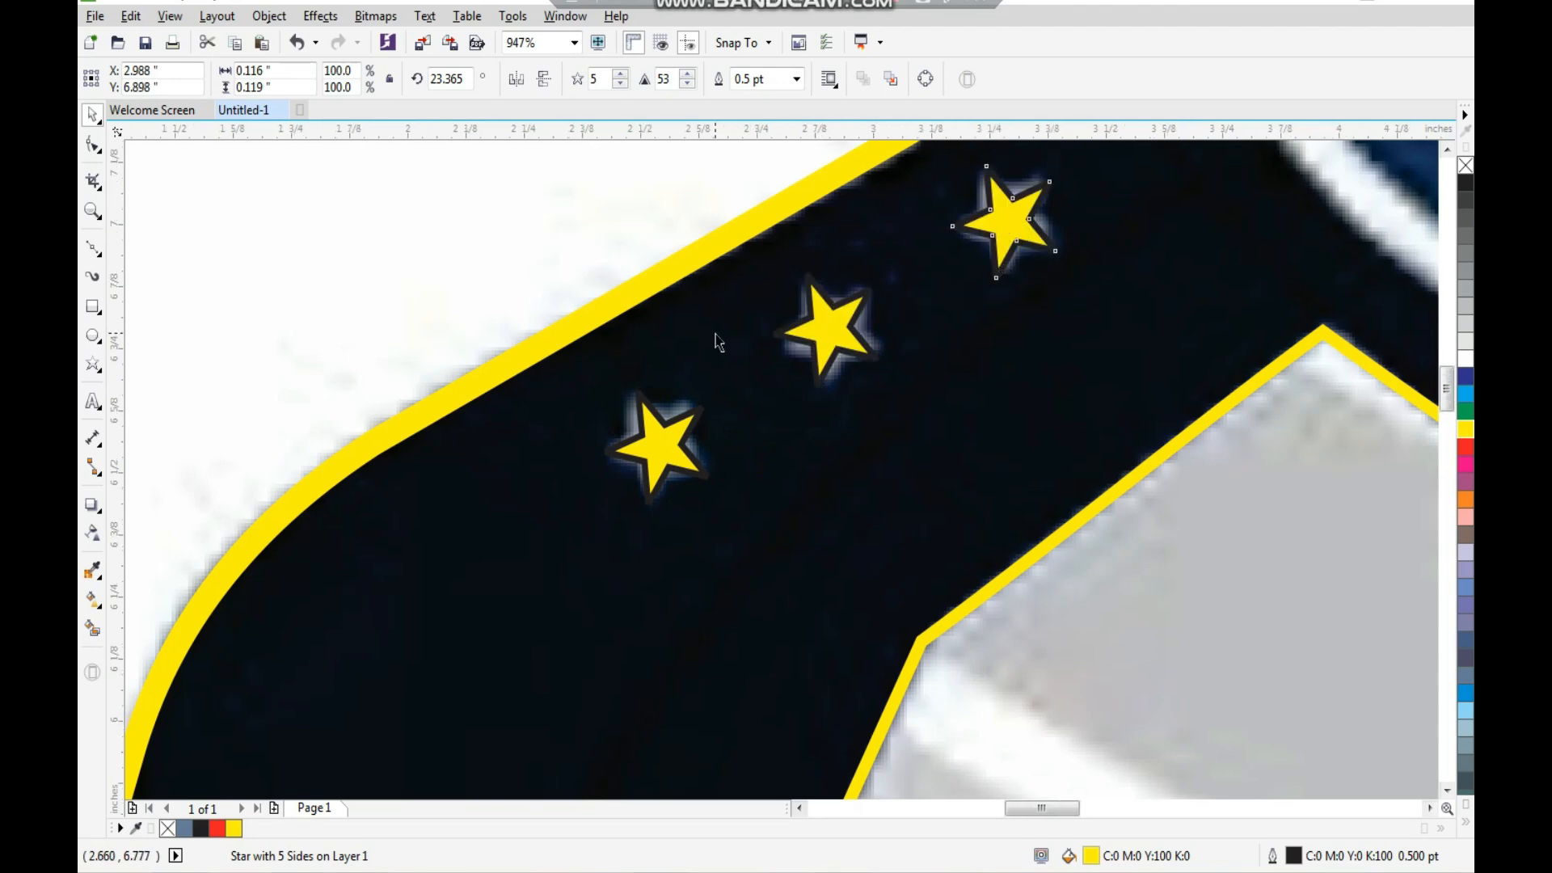
# Step: Deselect the stars and set the document's nudge distance to 7 inches
pyautogui.scroll(-5, 716, 341)
pyautogui.moveTo(1046, 670); pyautogui.dragTo(1046, 670)
pyautogui.scroll(-1, 845, 277)
pyautogui.press('F2')
pyautogui.moveTo(951, 214); pyautogui.dragTo(659, 804)
pyautogui.click(1101, 419)
pyautogui.scroll(-1, 897, 386)
pyautogui.press('F2')
pyautogui.moveTo(782, 236); pyautogui.dragTo(1039, 650)
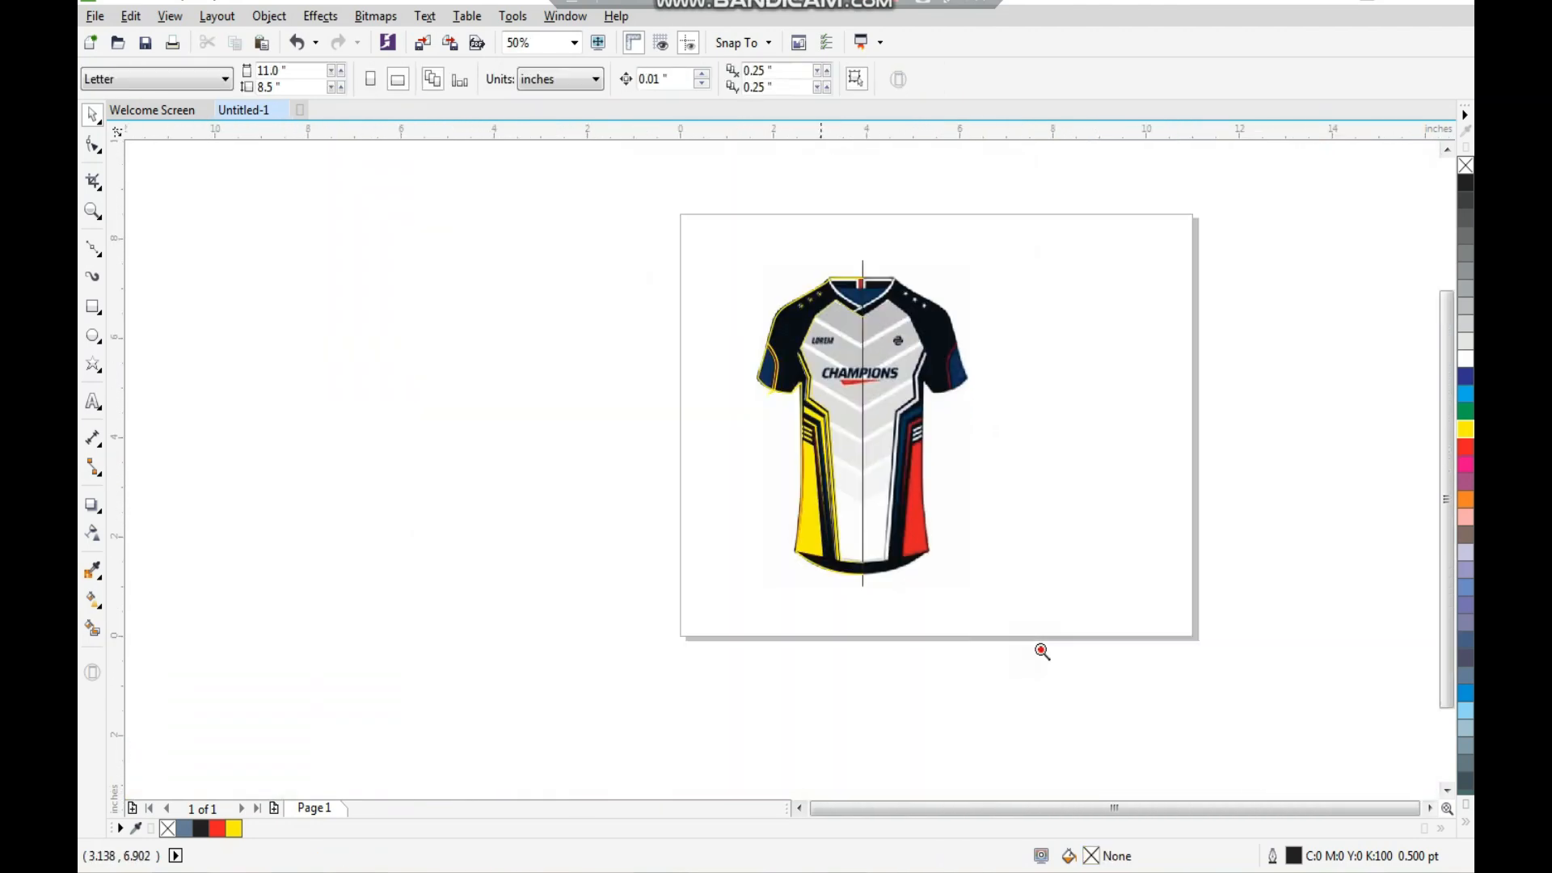
pyautogui.click(668, 79)
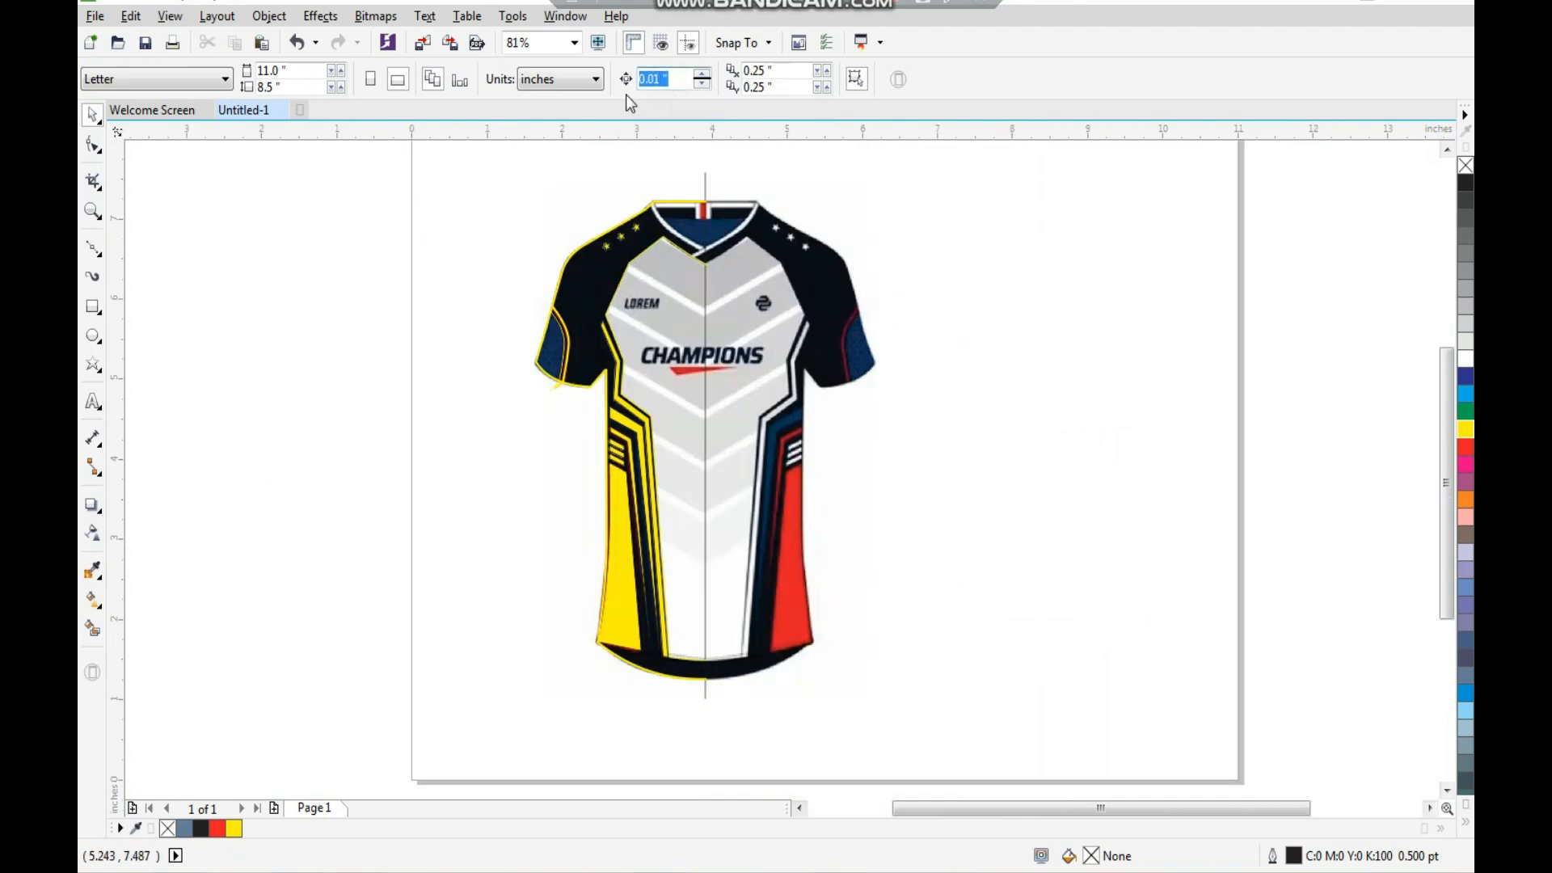
pyautogui.write('7')
pyautogui.press('Return')
# Step: Try placing a copy of all the traced left-half shapes beside the jersey picture, and undo the copy
pyautogui.click(1024, 251)
pyautogui.moveTo(754, 160); pyautogui.dragTo(558, 747)
pyautogui.moveTo(629, 441); pyautogui.dragTo(978, 441)
pyautogui.hotkey('ctrl', 'z')
pyautogui.click(1195, 336)
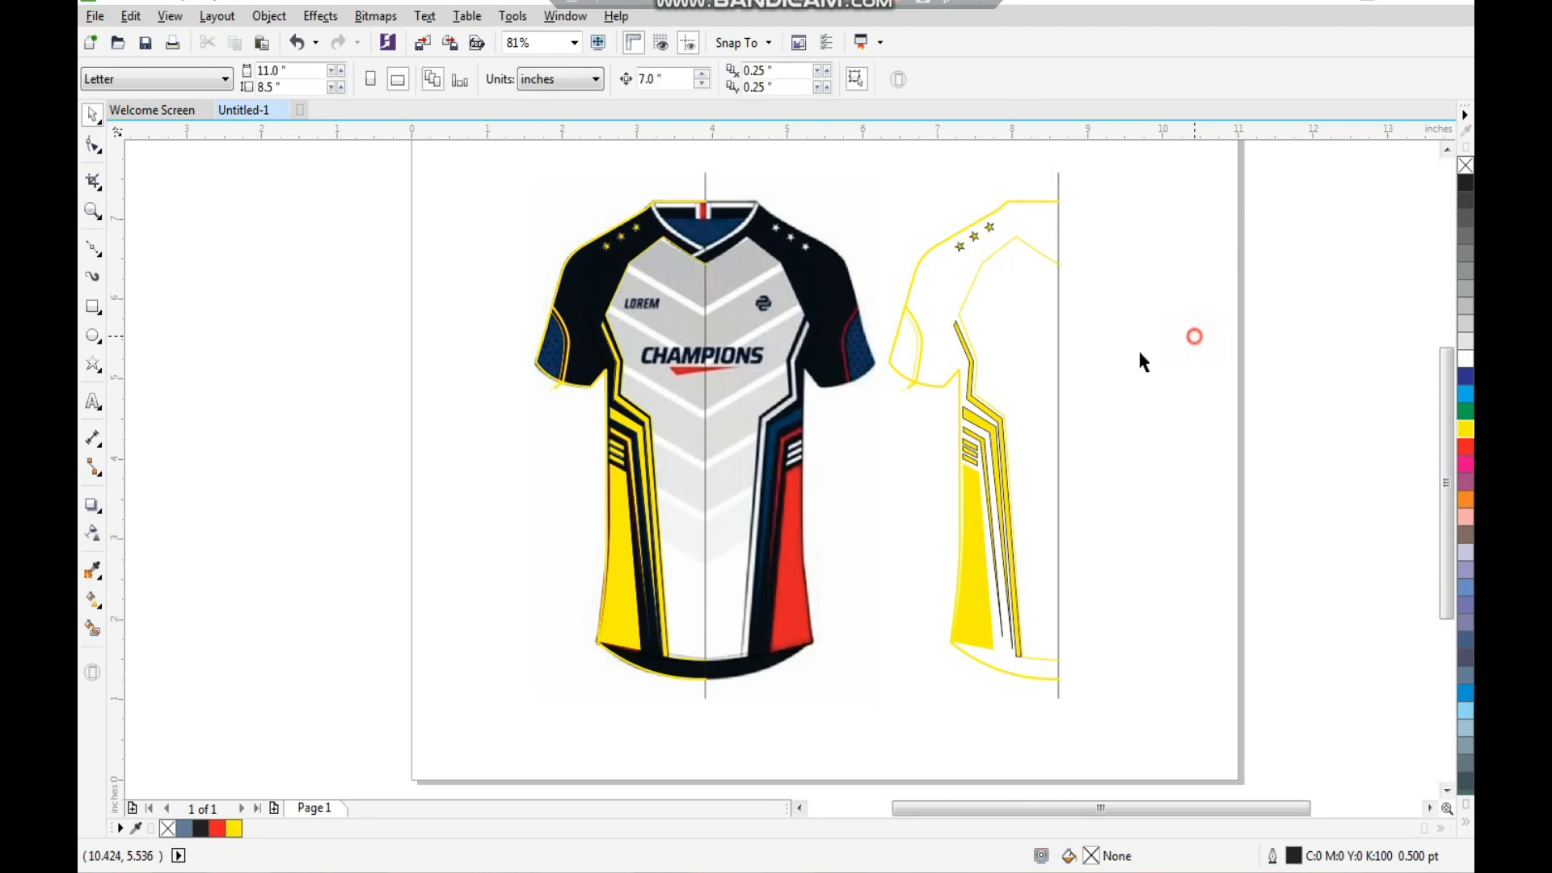
pyautogui.moveTo(1124, 166); pyautogui.dragTo(672, 693)
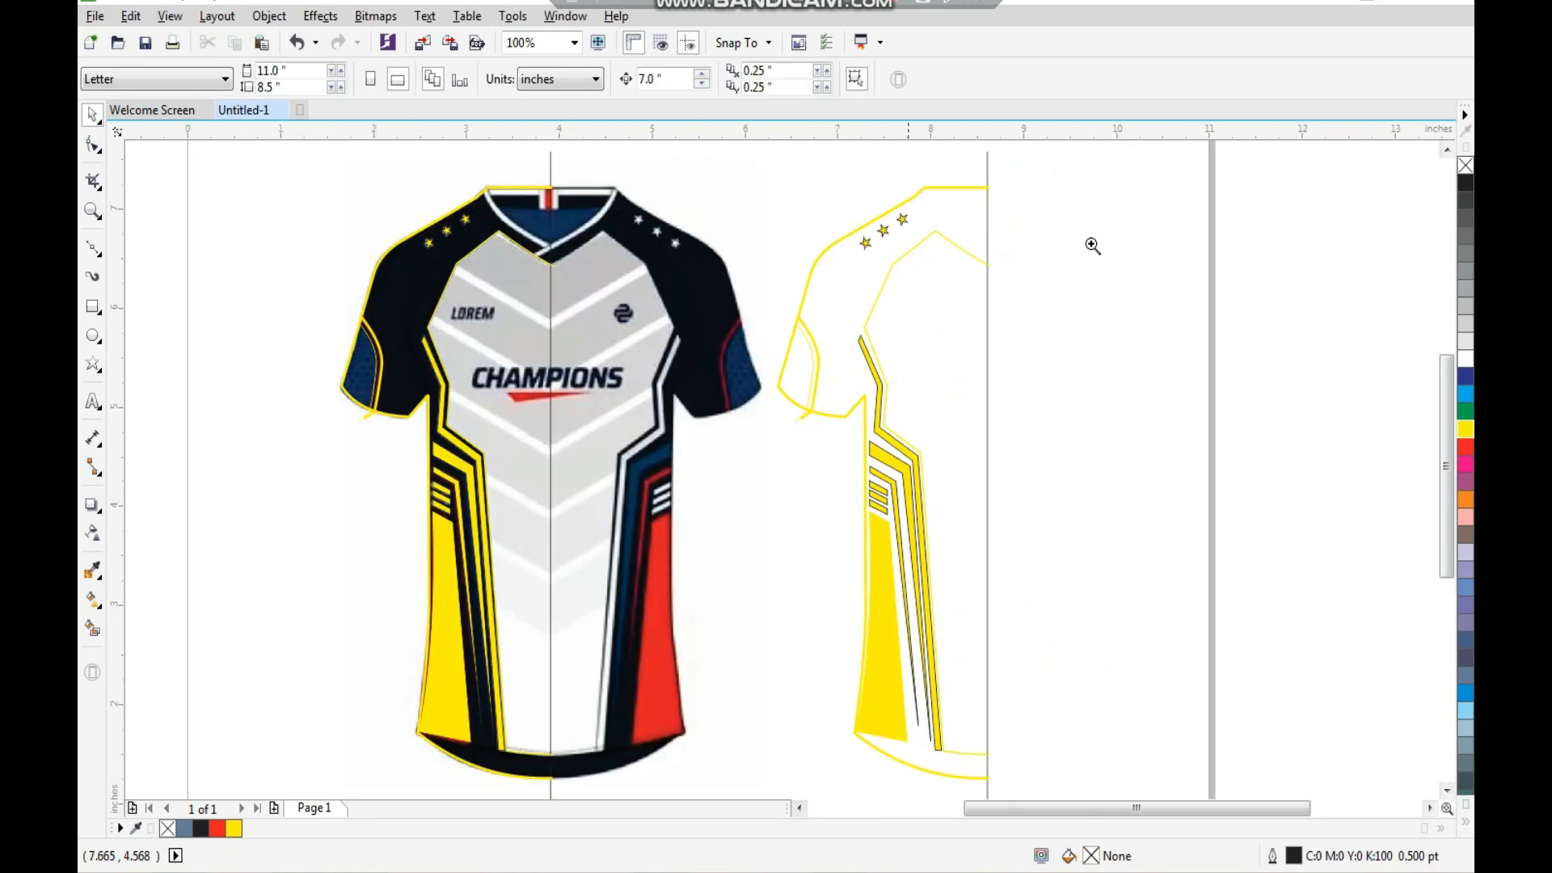
pyautogui.moveTo(1074, 156); pyautogui.dragTo(354, 608)
pyautogui.scroll(-1, 698, 385)
pyautogui.hotkey('ctrl', 'z')
pyautogui.scroll(-1, 502, 752)
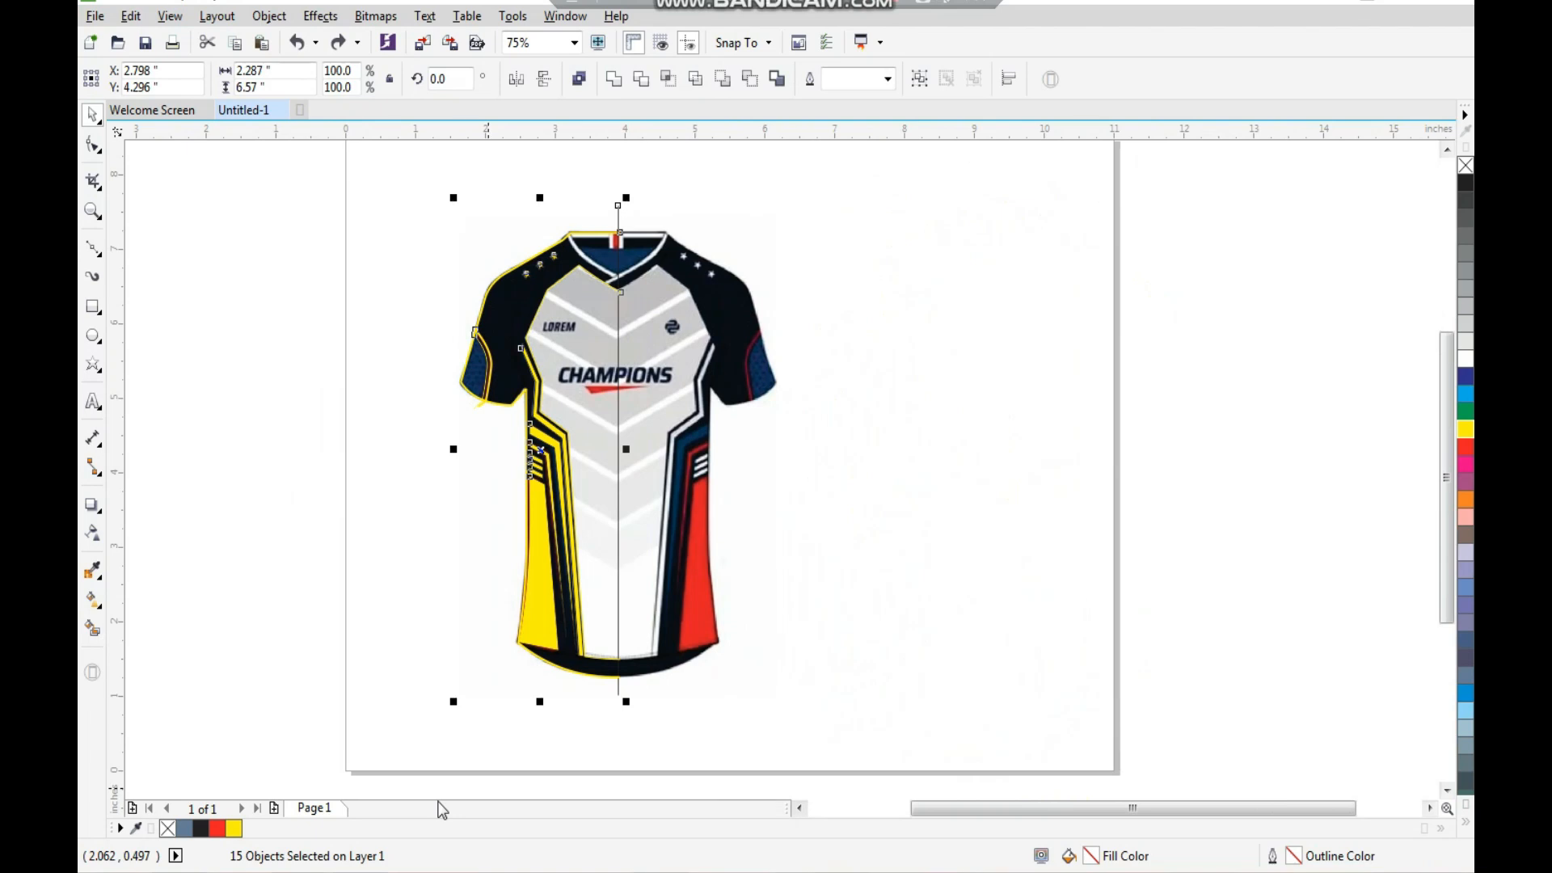
# Step: Move the traced left-half shapes and the centre line off the picture, about 6 inches to the right
pyautogui.hotkey('ctrl', 'shift', 'z')
pyautogui.scroll(-1, 699, 554)
pyautogui.moveTo(521, 336); pyautogui.dragTo(947, 649)
pyautogui.moveTo(870, 553); pyautogui.dragTo(833, 553)
pyautogui.click(904, 339)
# Step: Select all the moved half-jersey shapes and change their outlines to black
pyautogui.press('F2')
pyautogui.moveTo(904, 338); pyautogui.dragTo(566, 639)
pyautogui.moveTo(877, 235); pyautogui.dragTo(1154, 763)
pyautogui.hotkey('shift', 'F2')
pyautogui.rightClick(1466, 183)
pyautogui.click(1007, 354)
# Step: Smart Fill the half jersey's body area and front panel in blue-grey with a 0.5 pt black outline
pyautogui.scroll(-2, 1006, 353)
pyautogui.press('F2')
pyautogui.moveTo(852, 242); pyautogui.dragTo(1022, 436)
pyautogui.click(93, 630)
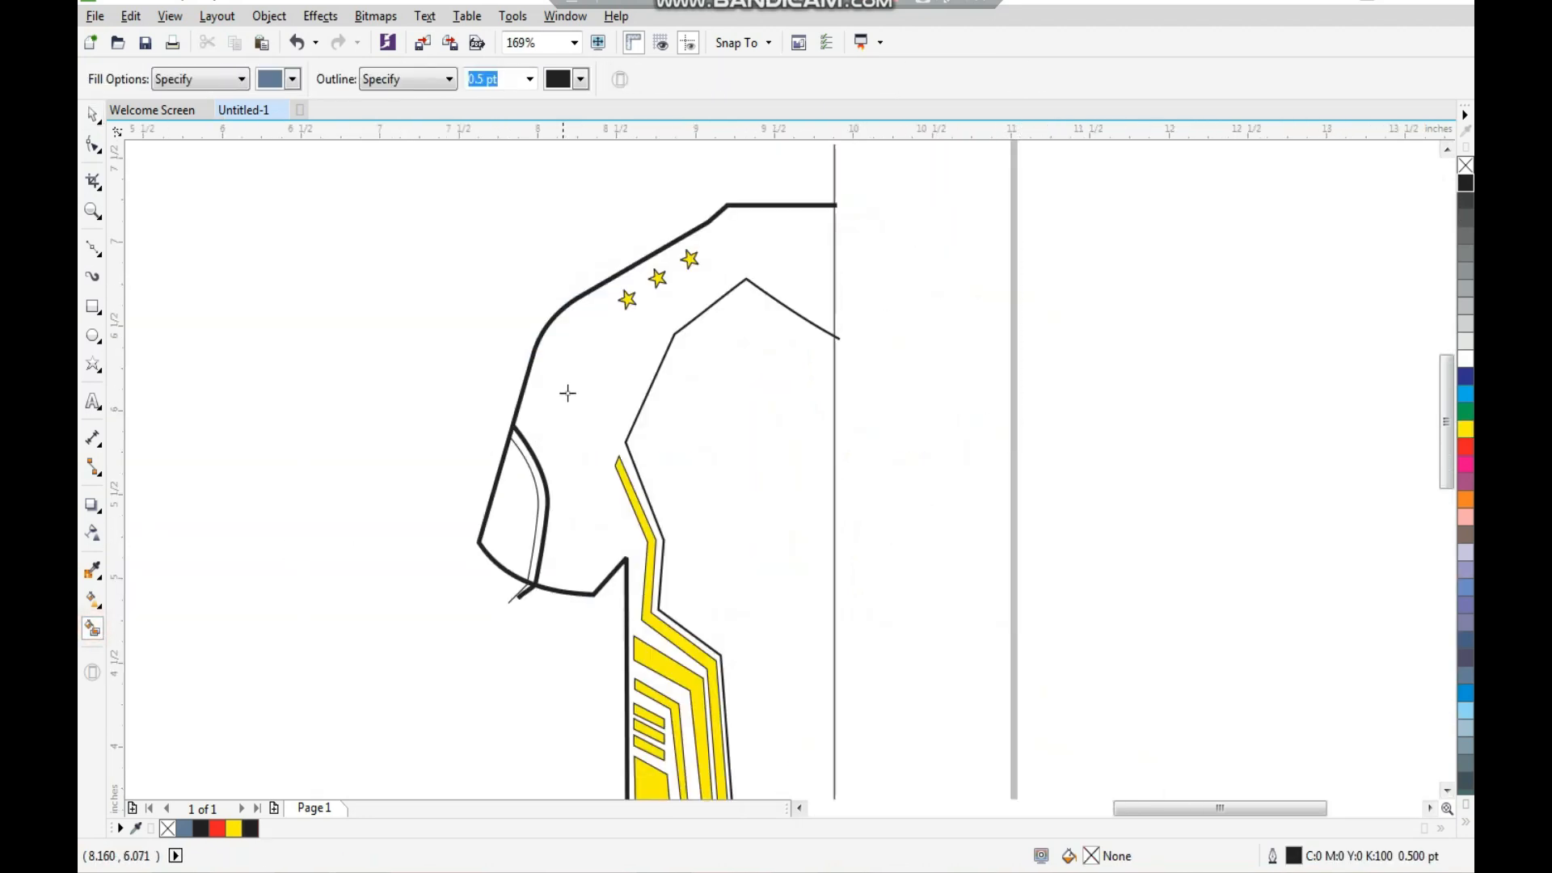
pyautogui.click(591, 392)
pyautogui.click(725, 455)
pyautogui.scroll(-2, 772, 384)
pyautogui.press('F2')
pyautogui.moveTo(605, 280); pyautogui.dragTo(948, 766)
pyautogui.press('space')
pyautogui.click(946, 540)
# Step: Smart Fill the sleeve patch area in blue-grey (C40 M20 Y0 K40) with a 0.5 pt black outline
pyautogui.press('F2')
pyautogui.moveTo(596, 292); pyautogui.dragTo(715, 475)
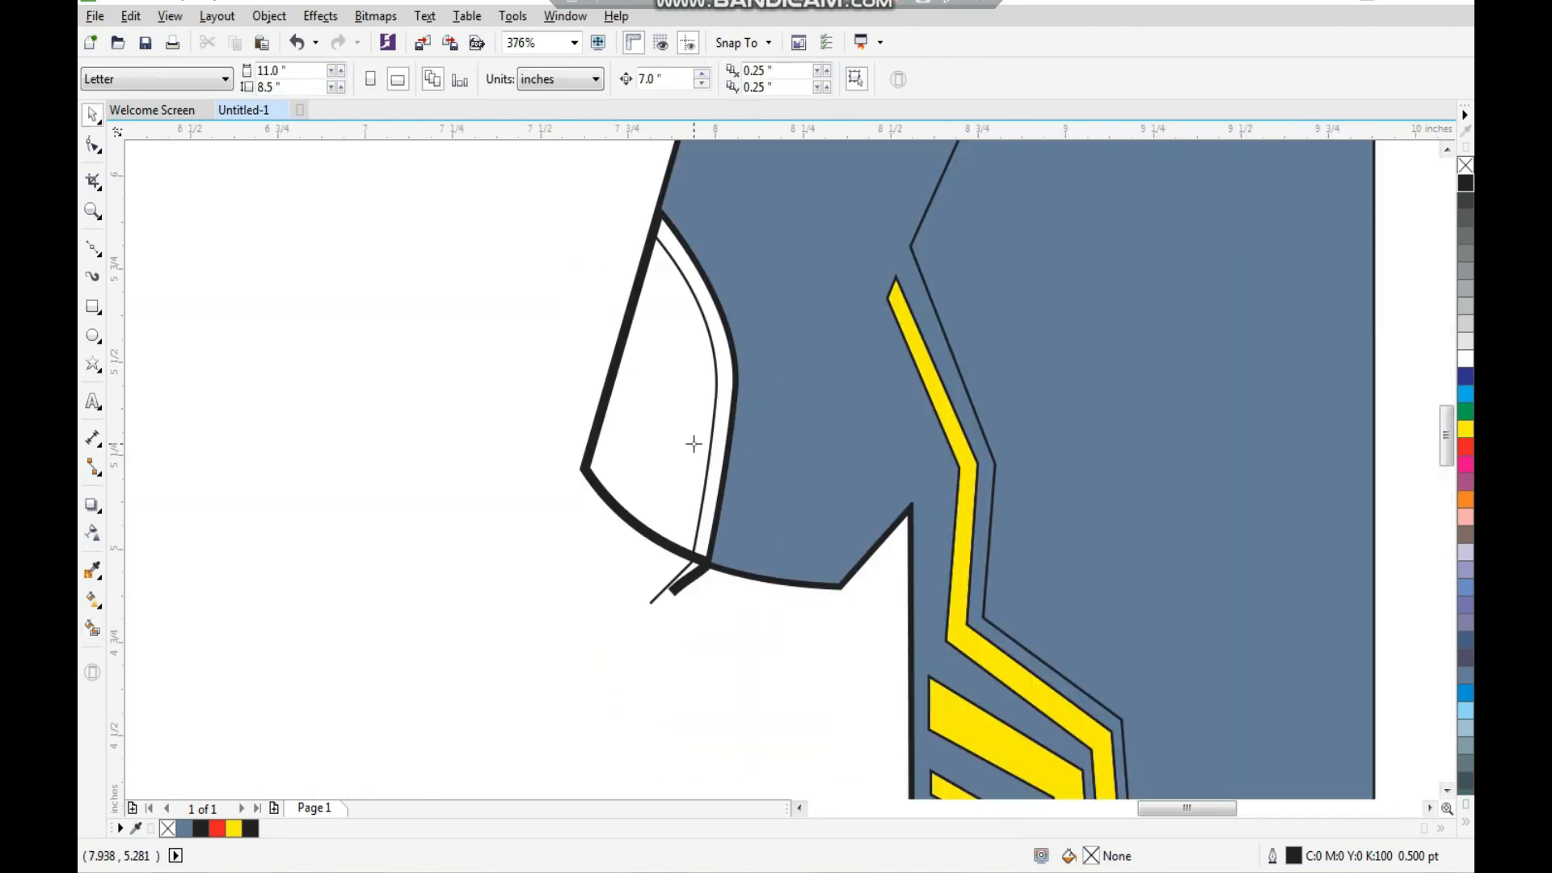
pyautogui.press('space')
pyautogui.click(665, 472)
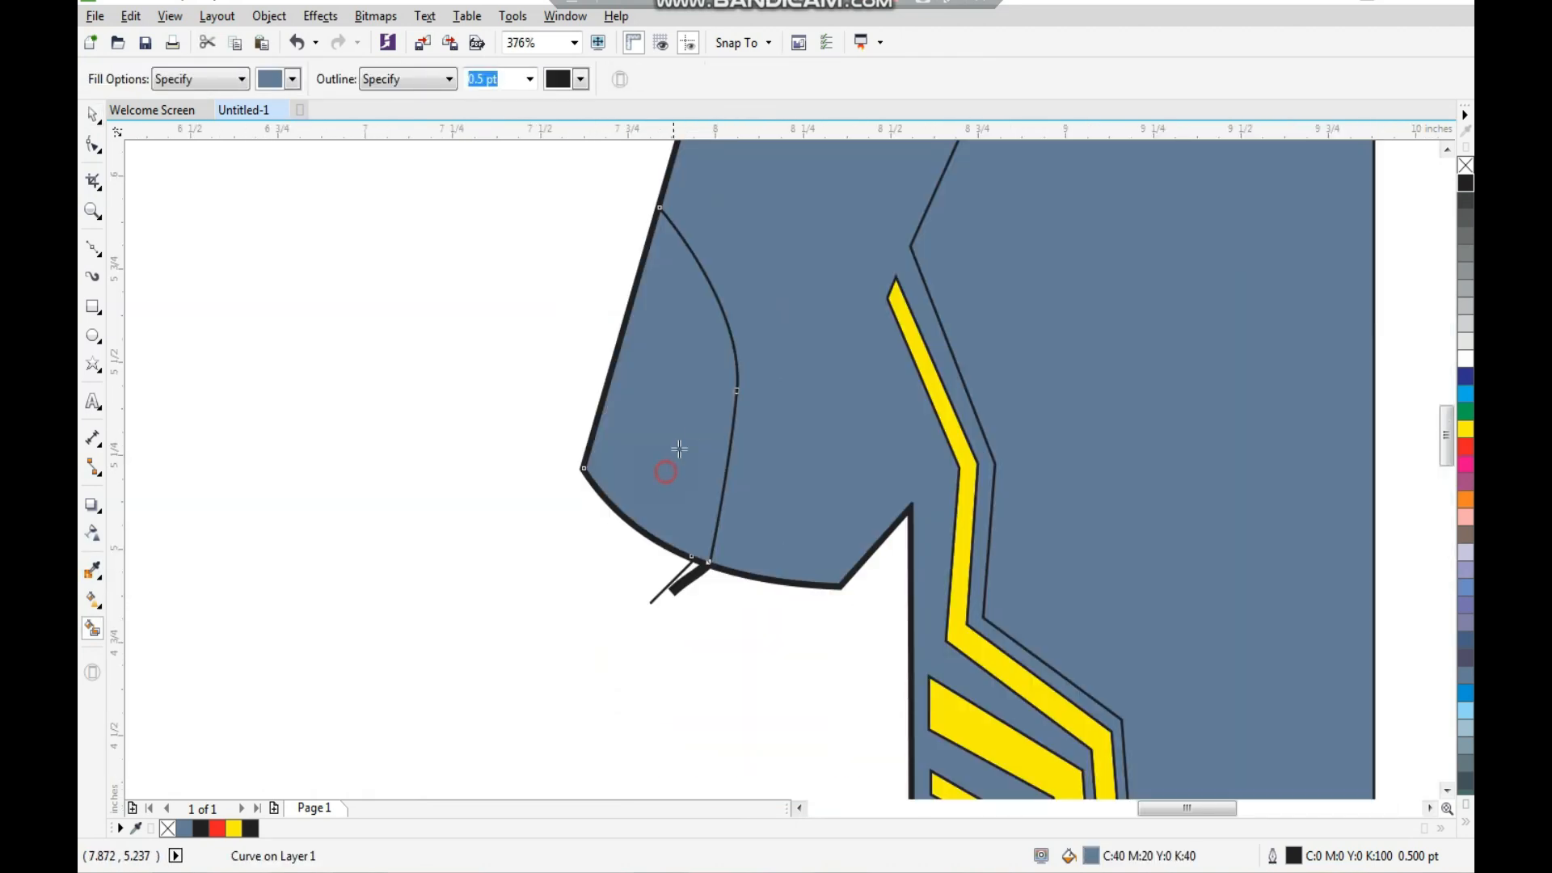
pyautogui.press('space')
pyautogui.moveTo(703, 441); pyautogui.dragTo(662, 445)
pyautogui.hotkey('ctrl', 'z')
# Step: Send the filled sleeve patch to the back, behind the two stripe curves
pyautogui.press('F2')
pyautogui.moveTo(588, 243); pyautogui.dragTo(900, 664)
pyautogui.hotkey('shift', 'pagedown')
pyautogui.click(509, 367)
pyautogui.moveTo(775, 316); pyautogui.dragTo(731, 358)
pyautogui.hotkey('ctrl', 'z')
pyautogui.hotkey('ctrl', 'z')
# Step: Extend the inner sleeve curve's upper end node past the sleeve's outer edge
pyautogui.scroll(-2, 628, 425)
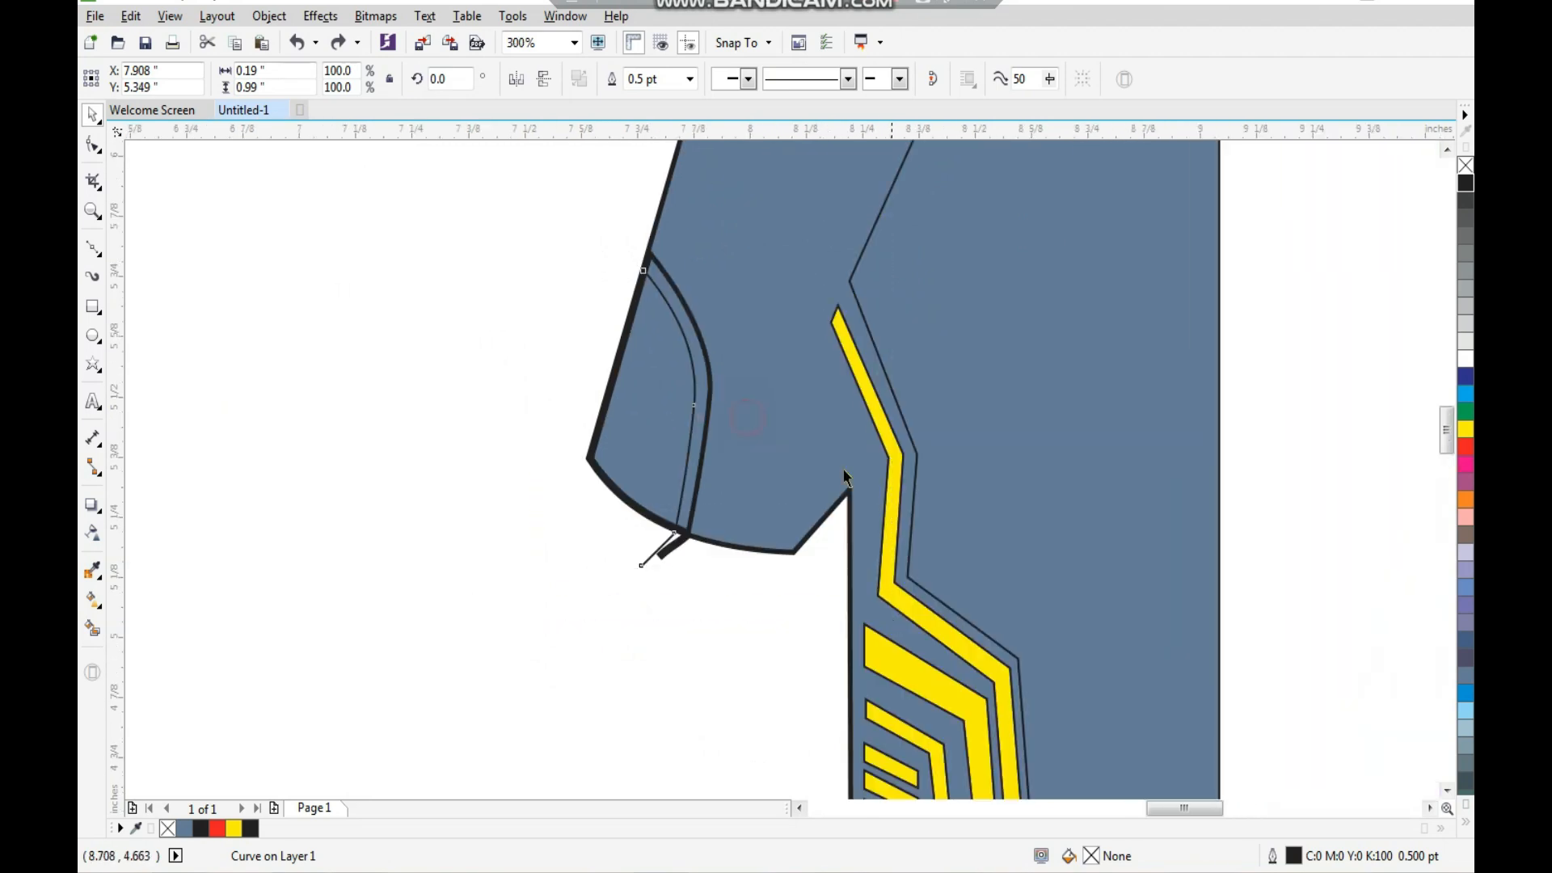
pyautogui.scroll(2, 814, 327)
pyautogui.press('F10')
pyautogui.moveTo(672, 228); pyautogui.dragTo(660, 220)
pyautogui.press('space')
# Step: Smart Fill the sleeve area enclosed by the inner stripe curve in blue-grey
pyautogui.click(90, 629)
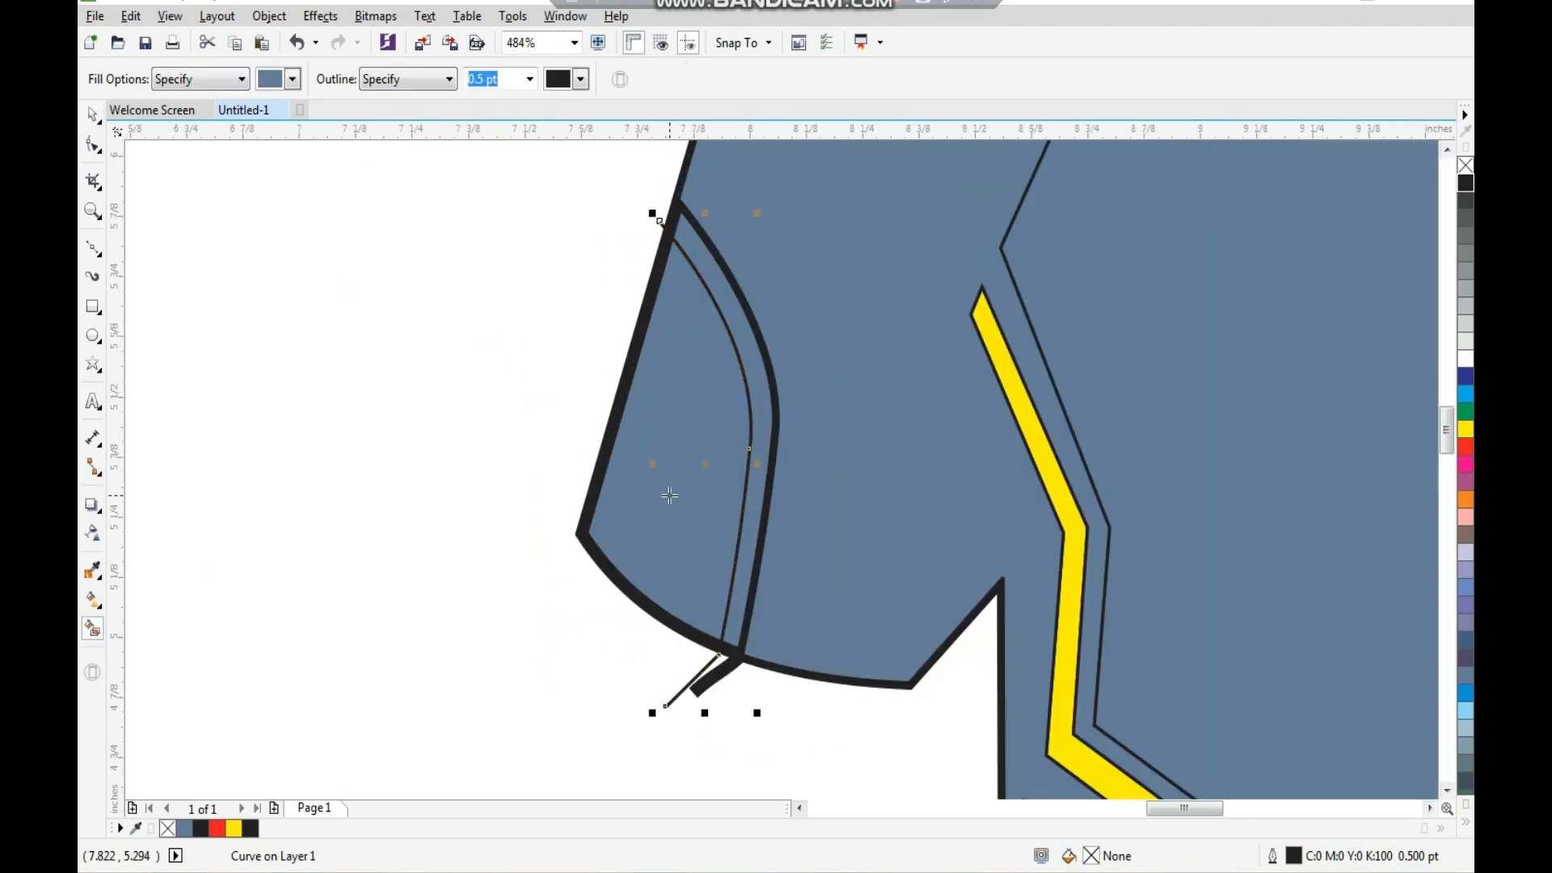
pyautogui.click(669, 495)
pyautogui.click(480, 453)
pyautogui.press('space')
pyautogui.hotkey('ctrl', 'z')
pyautogui.click(502, 399)
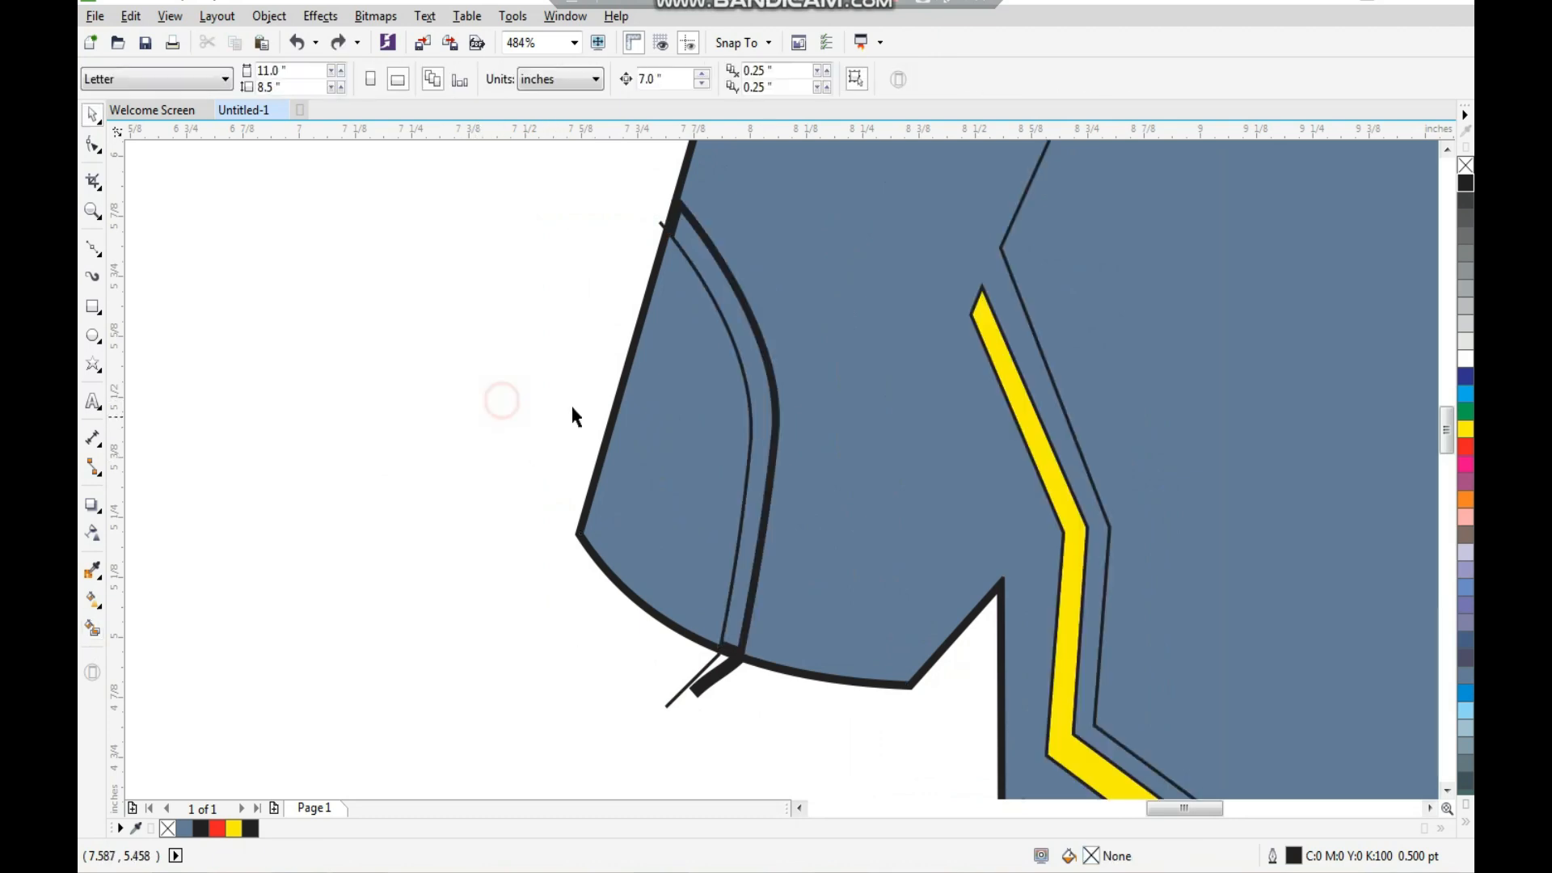
# Step: Delete the vertical centre line along the half jersey's straight edge
pyautogui.scroll(-3, 573, 409)
pyautogui.press('F2')
pyautogui.moveTo(526, 218); pyautogui.dragTo(865, 653)
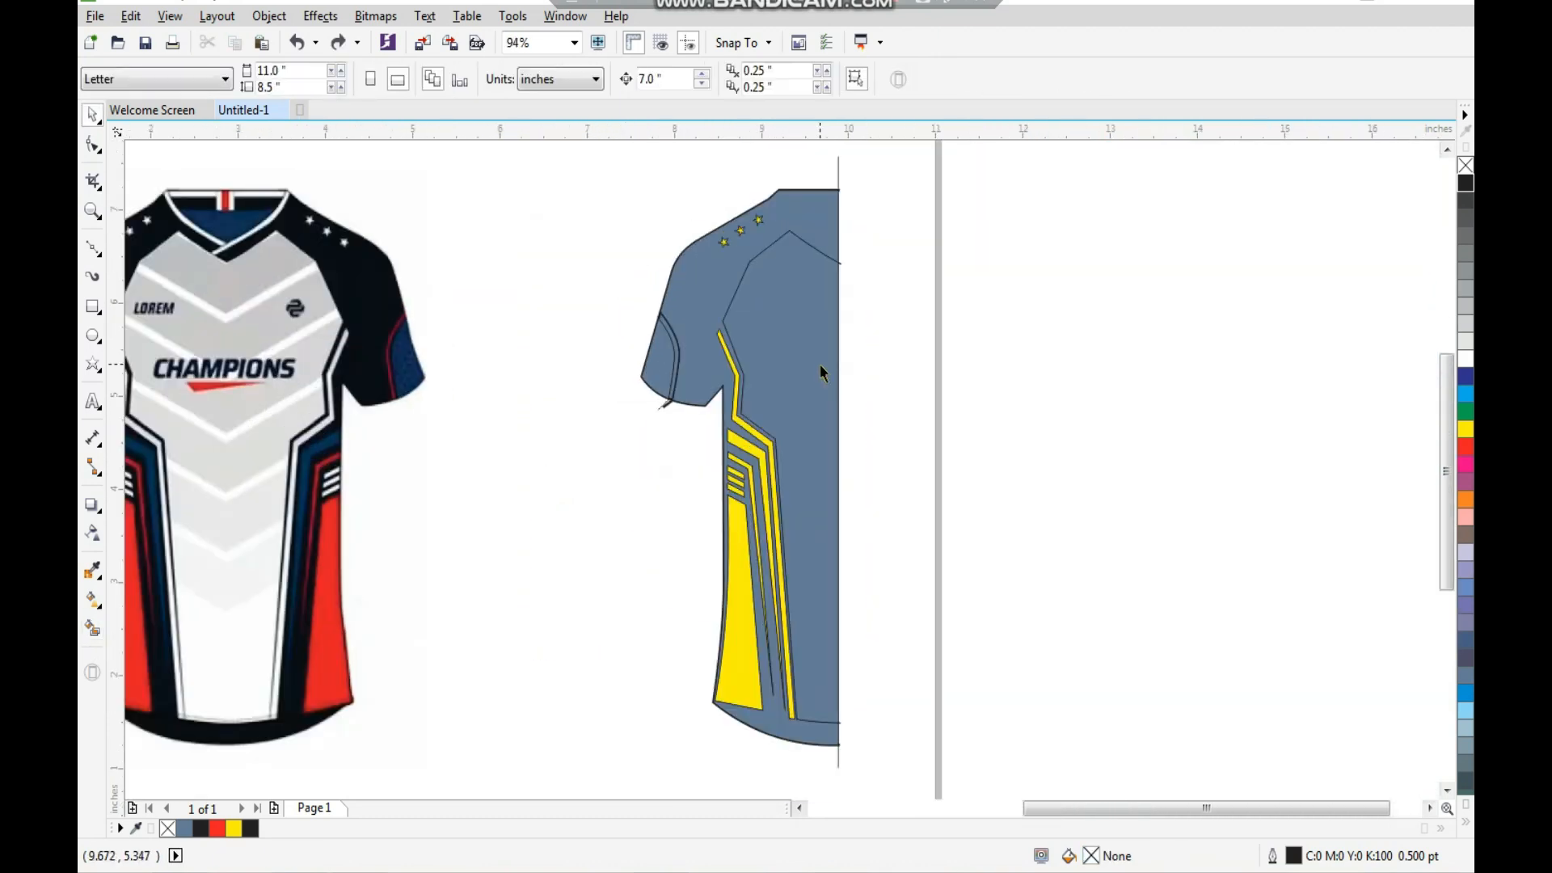
pyautogui.click(840, 164)
pyautogui.press('Delete')
pyautogui.click(875, 190)
# Step: Try moving the body and front panel shapes aside, undo both moves, and fill the front panel white
pyautogui.moveTo(818, 214); pyautogui.dragTo(843, 197)
pyautogui.hotkey('ctrl', 'z')
pyautogui.moveTo(793, 335); pyautogui.dragTo(845, 379)
pyautogui.hotkey('ctrl', 'z')
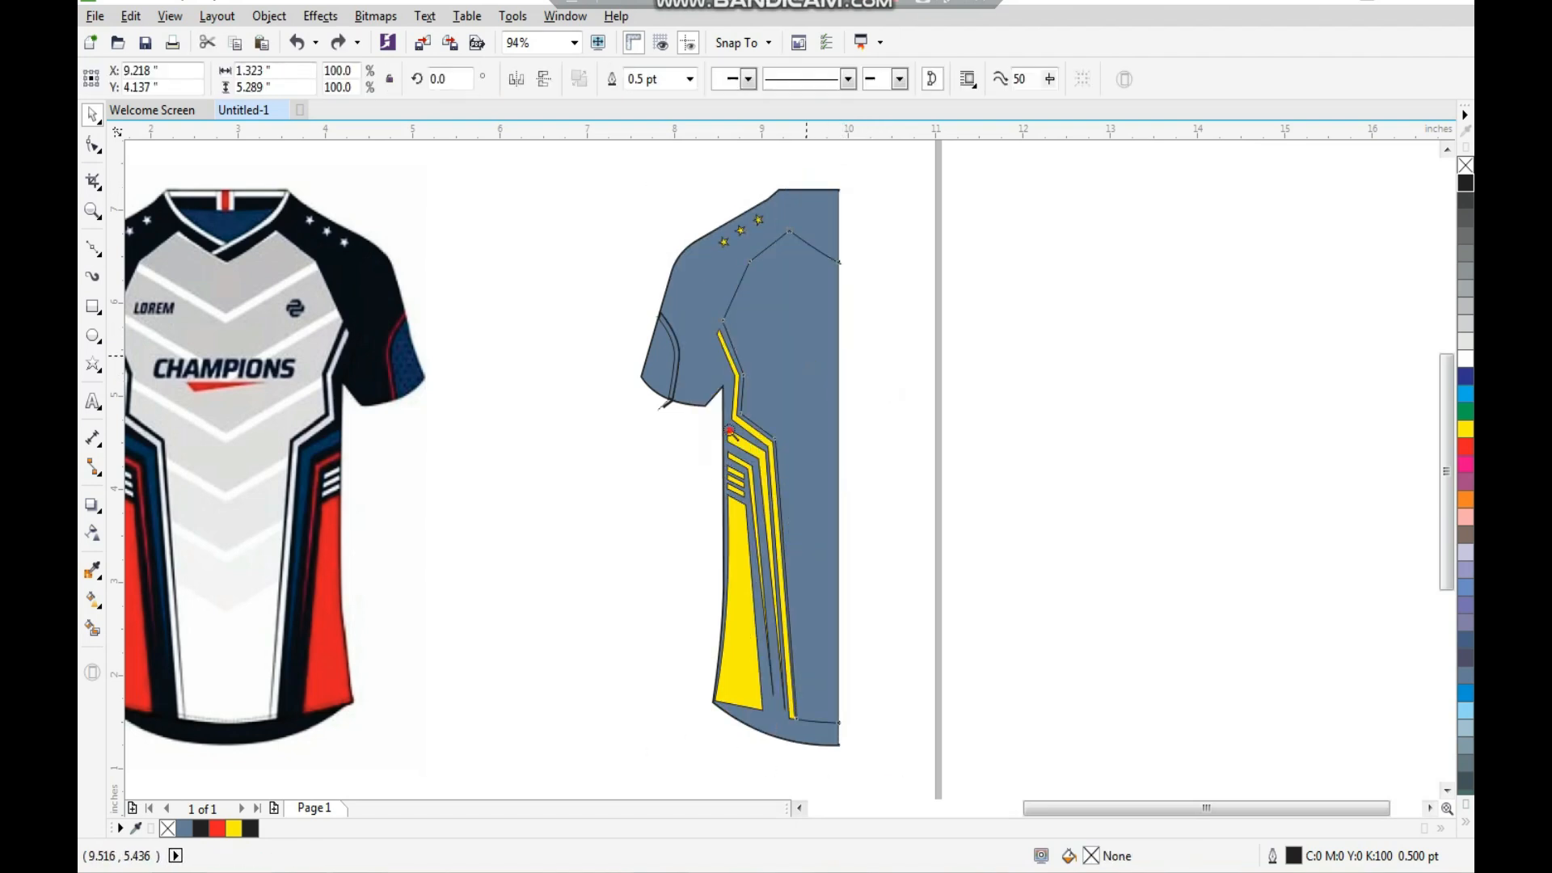
pyautogui.scroll(2, 810, 247)
pyautogui.scroll(-4, 864, 432)
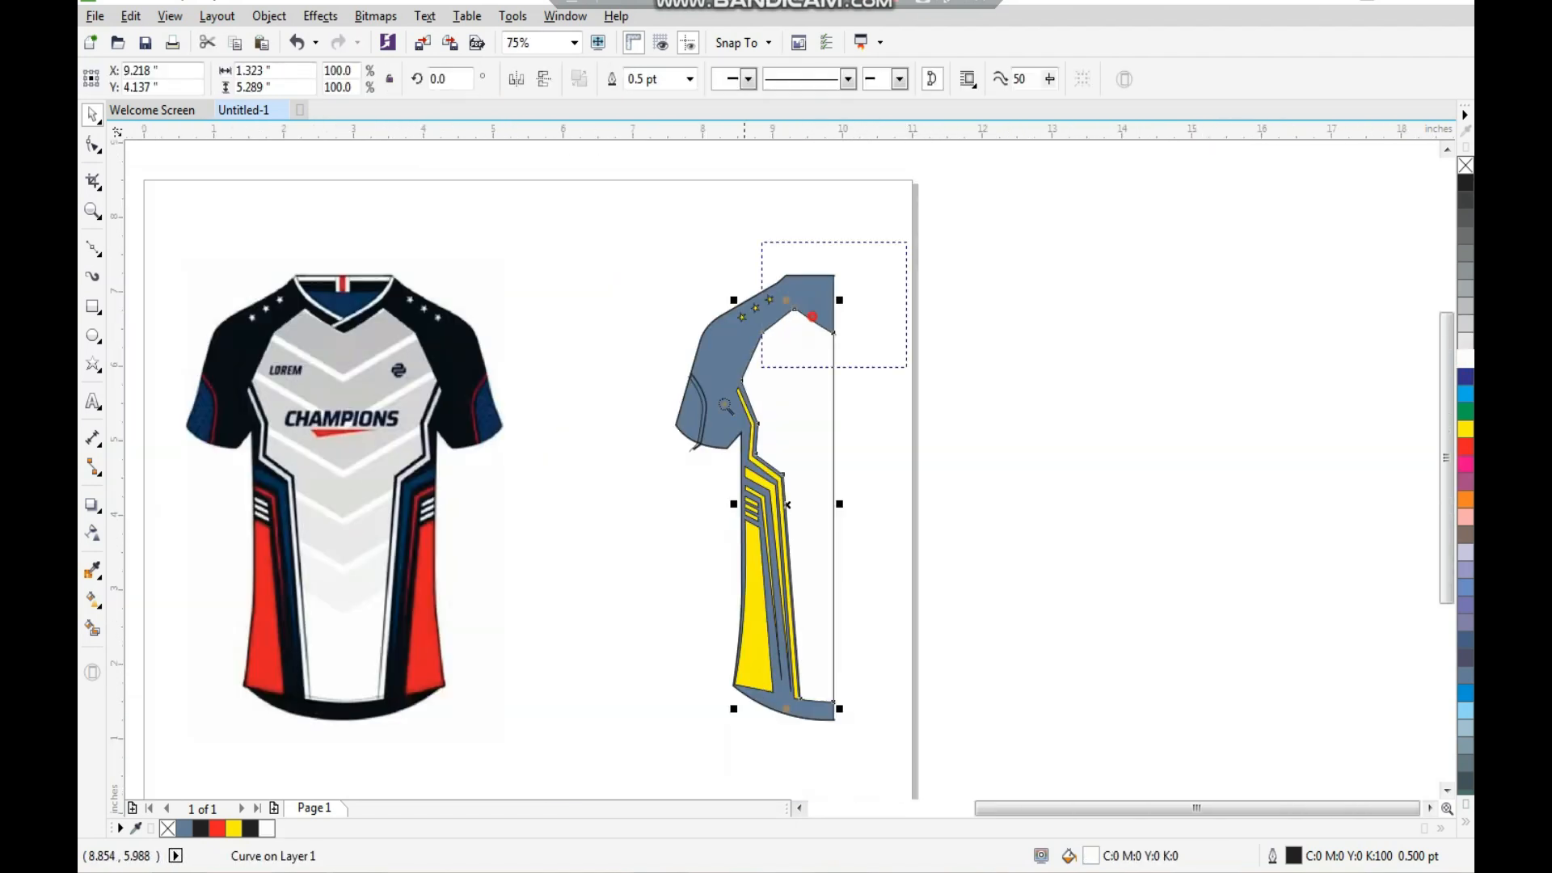
# Step: Delete the original traced outer outline that overhangs the body shape at the neckline corner
pyautogui.scroll(4, 841, 327)
pyautogui.click(827, 317)
pyautogui.click(857, 335)
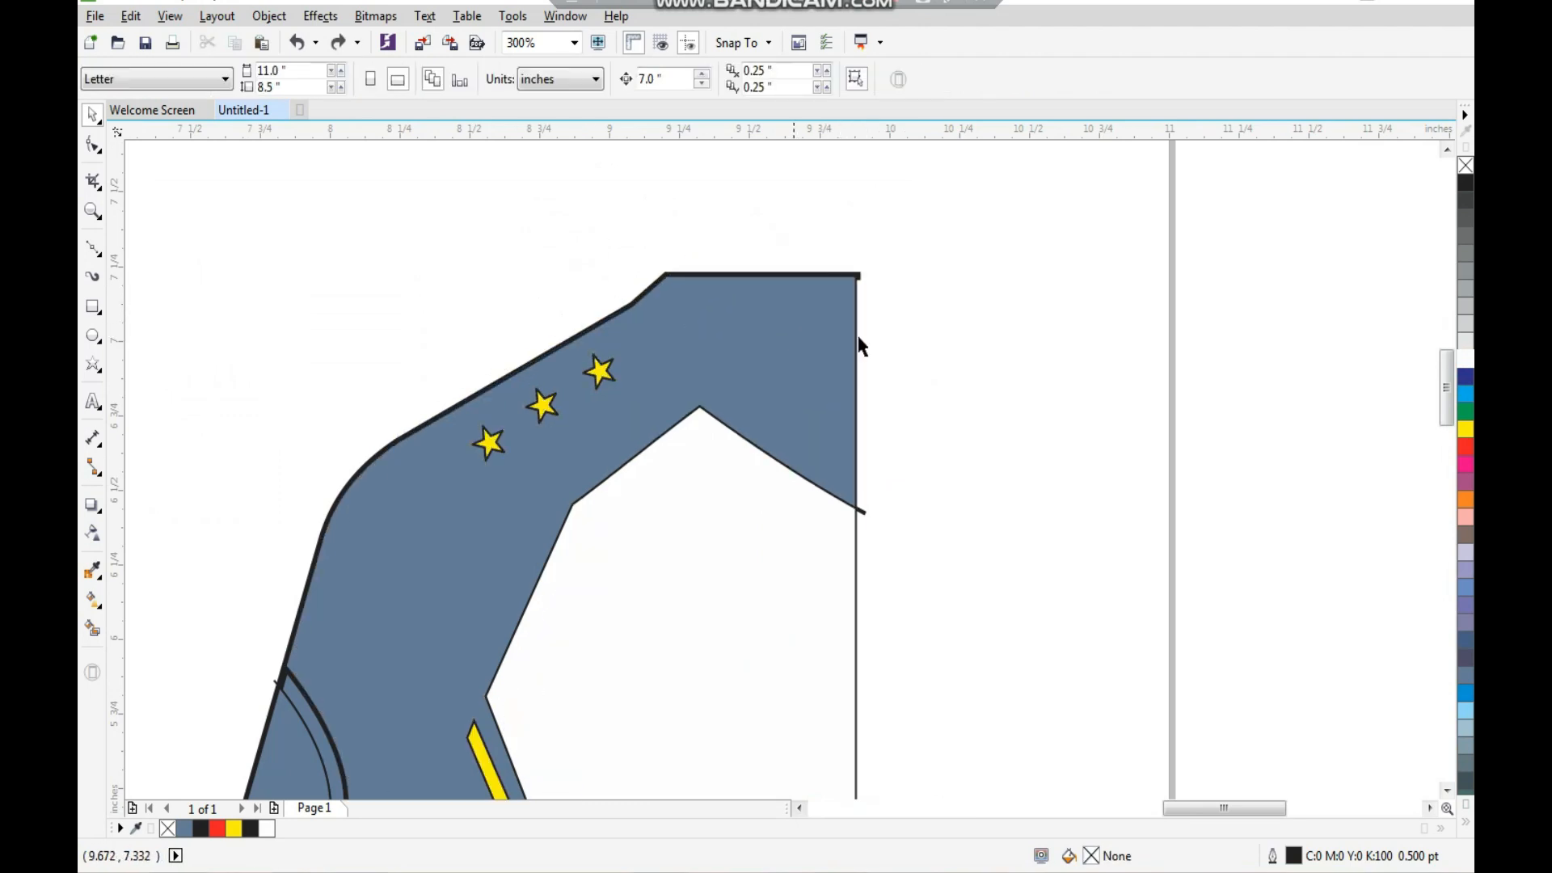
pyautogui.scroll(3, 857, 335)
pyautogui.press('Delete')
pyautogui.scroll(-3, 812, 297)
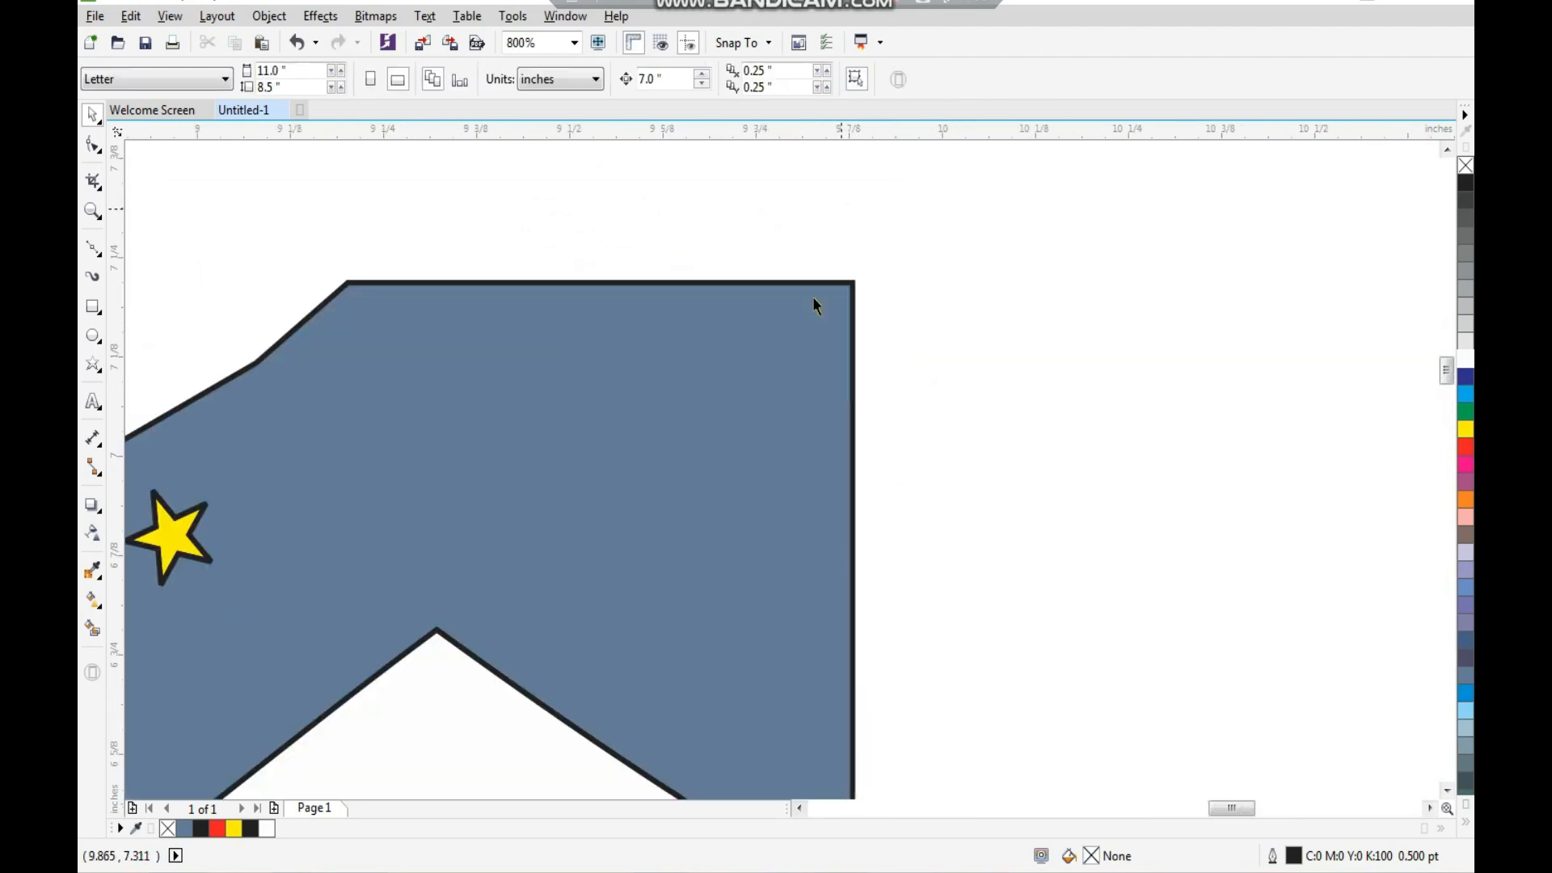
# Step: Fill the half jersey's body shape with black
pyautogui.click(812, 297)
pyautogui.hotkey('shift', 'F2')
pyautogui.click(1465, 184)
pyautogui.click(1249, 251)
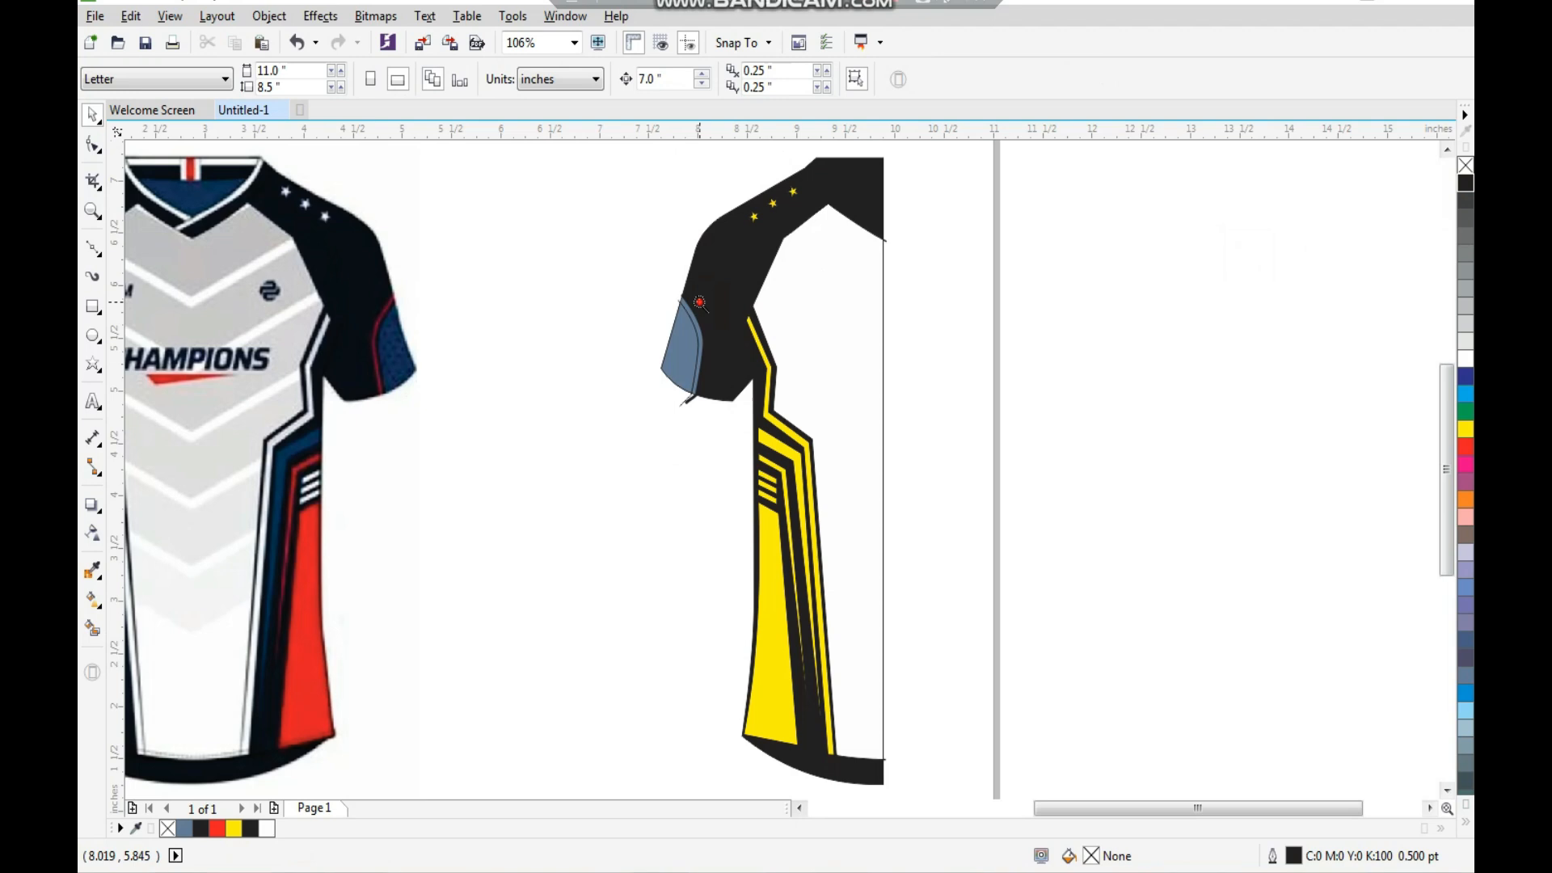
# Step: Select the three yellow shoulder stars and remove their outlines
pyautogui.scroll(4, 818, 179)
pyautogui.moveTo(411, 182); pyautogui.dragTo(840, 453)
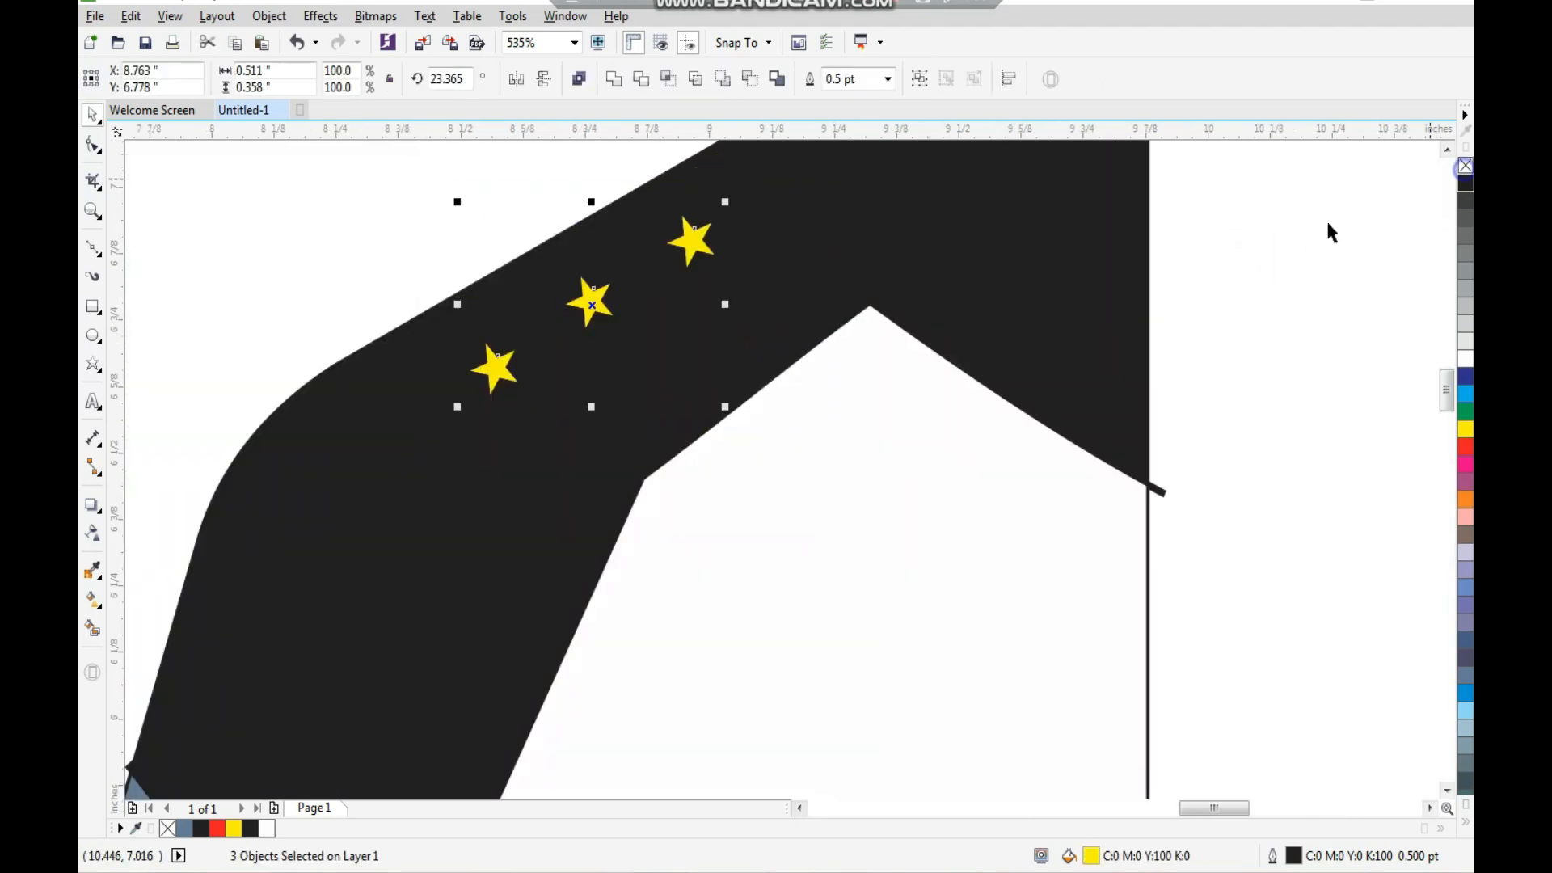
pyautogui.scroll(-2, 721, 317)
pyautogui.press('F2')
pyautogui.moveTo(492, 385); pyautogui.dragTo(735, 617)
pyautogui.scroll(-2, 742, 383)
pyautogui.press('F2')
pyautogui.moveTo(949, 231); pyautogui.dragTo(394, 520)
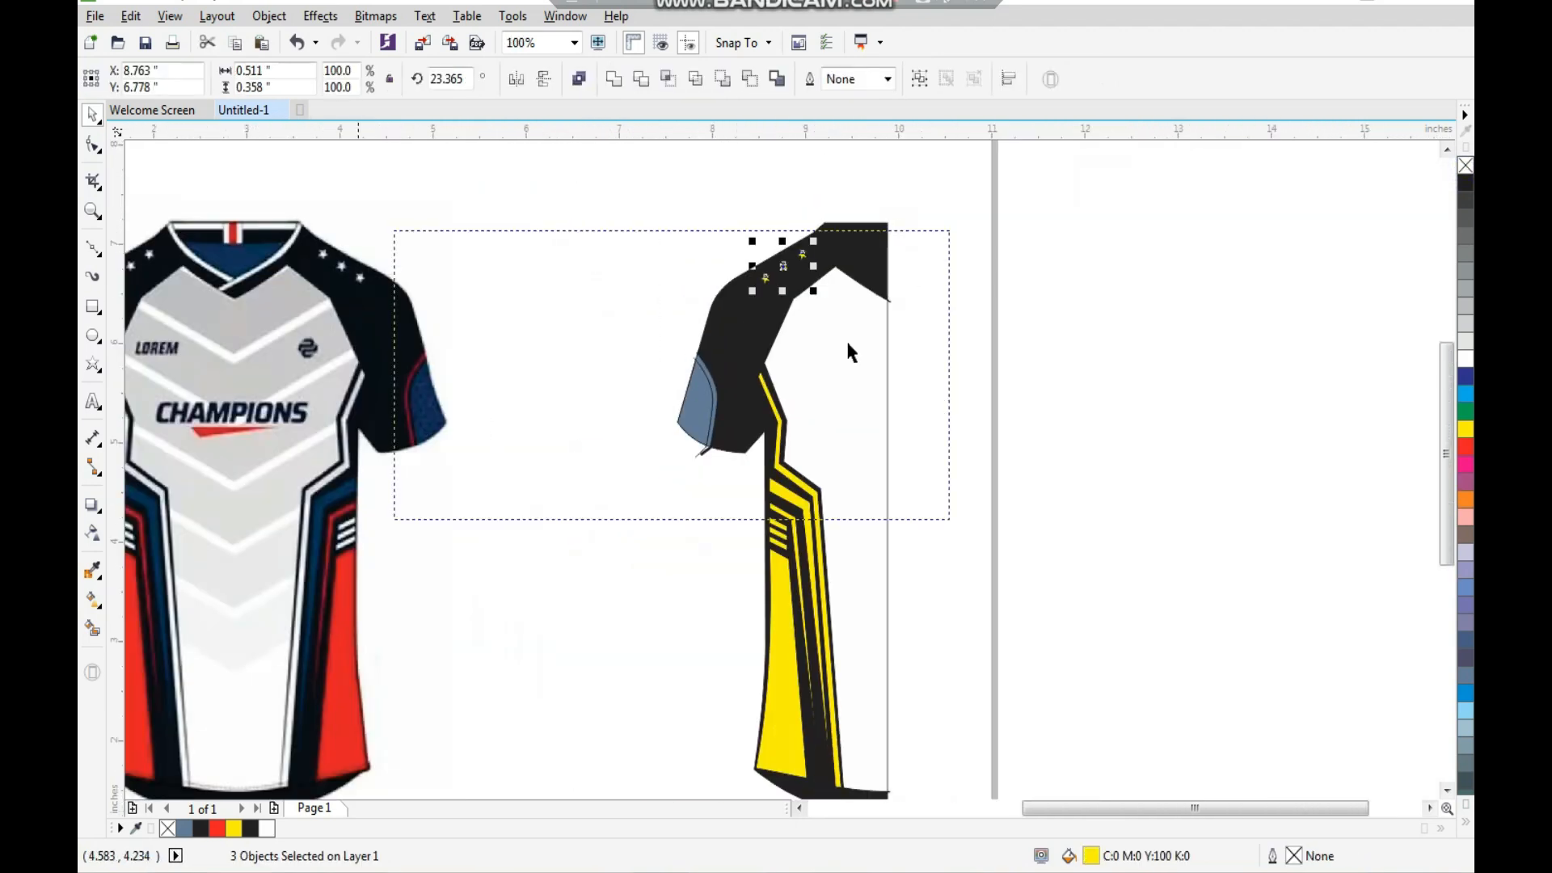
# Step: Give the outer curved trim line between the sleeve cuff and the black body a 2 pt red outline
pyautogui.scroll(-1, 848, 344)
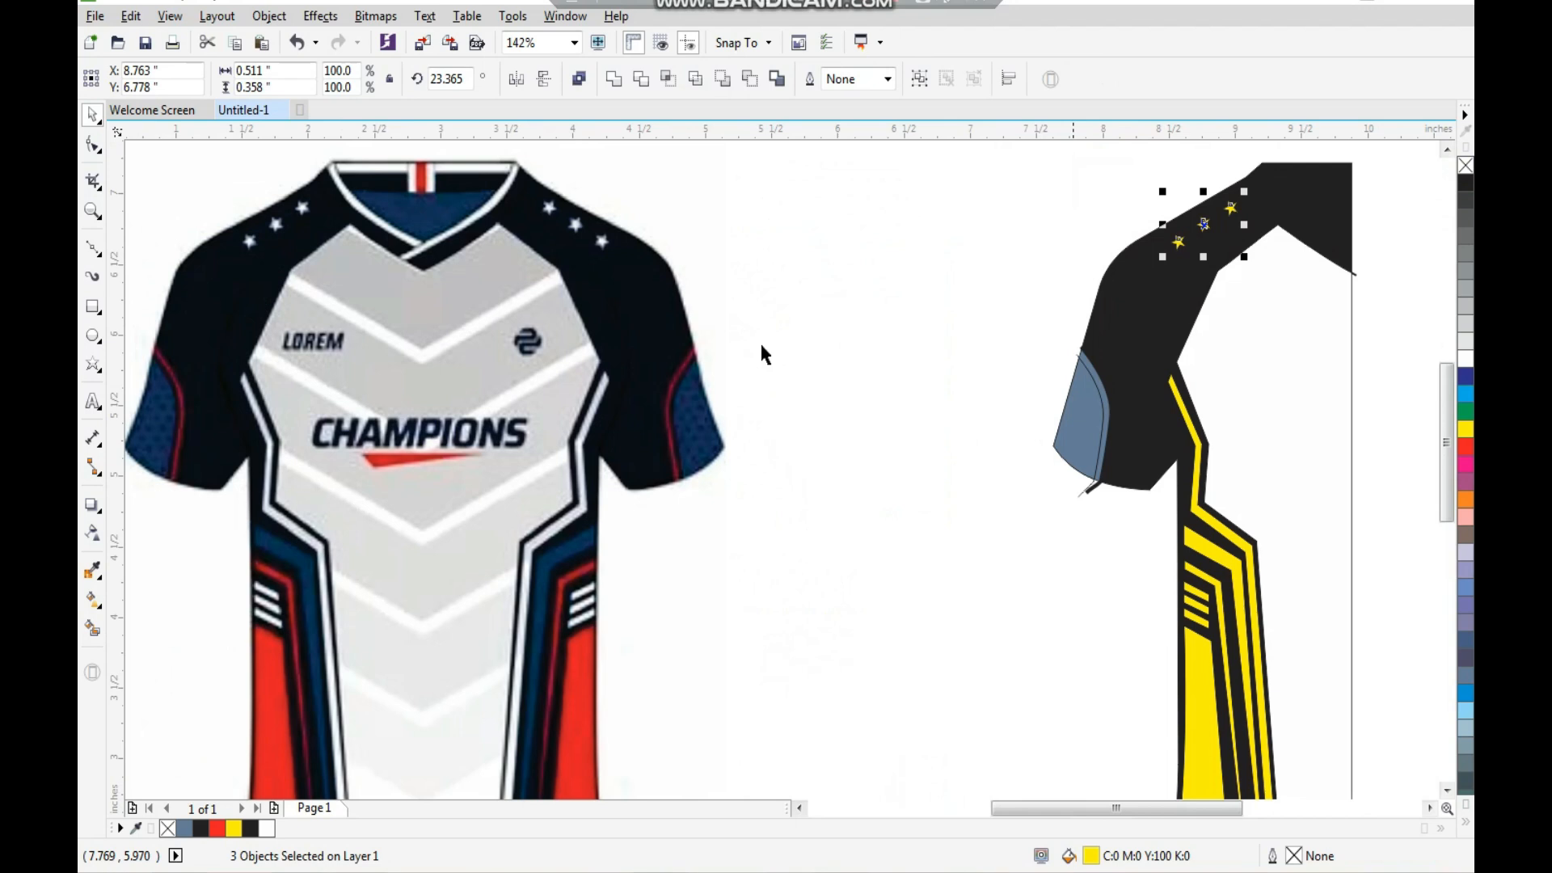
pyautogui.moveTo(762, 344); pyautogui.dragTo(800, 364)
pyautogui.hotkey('ctrl', 'z')
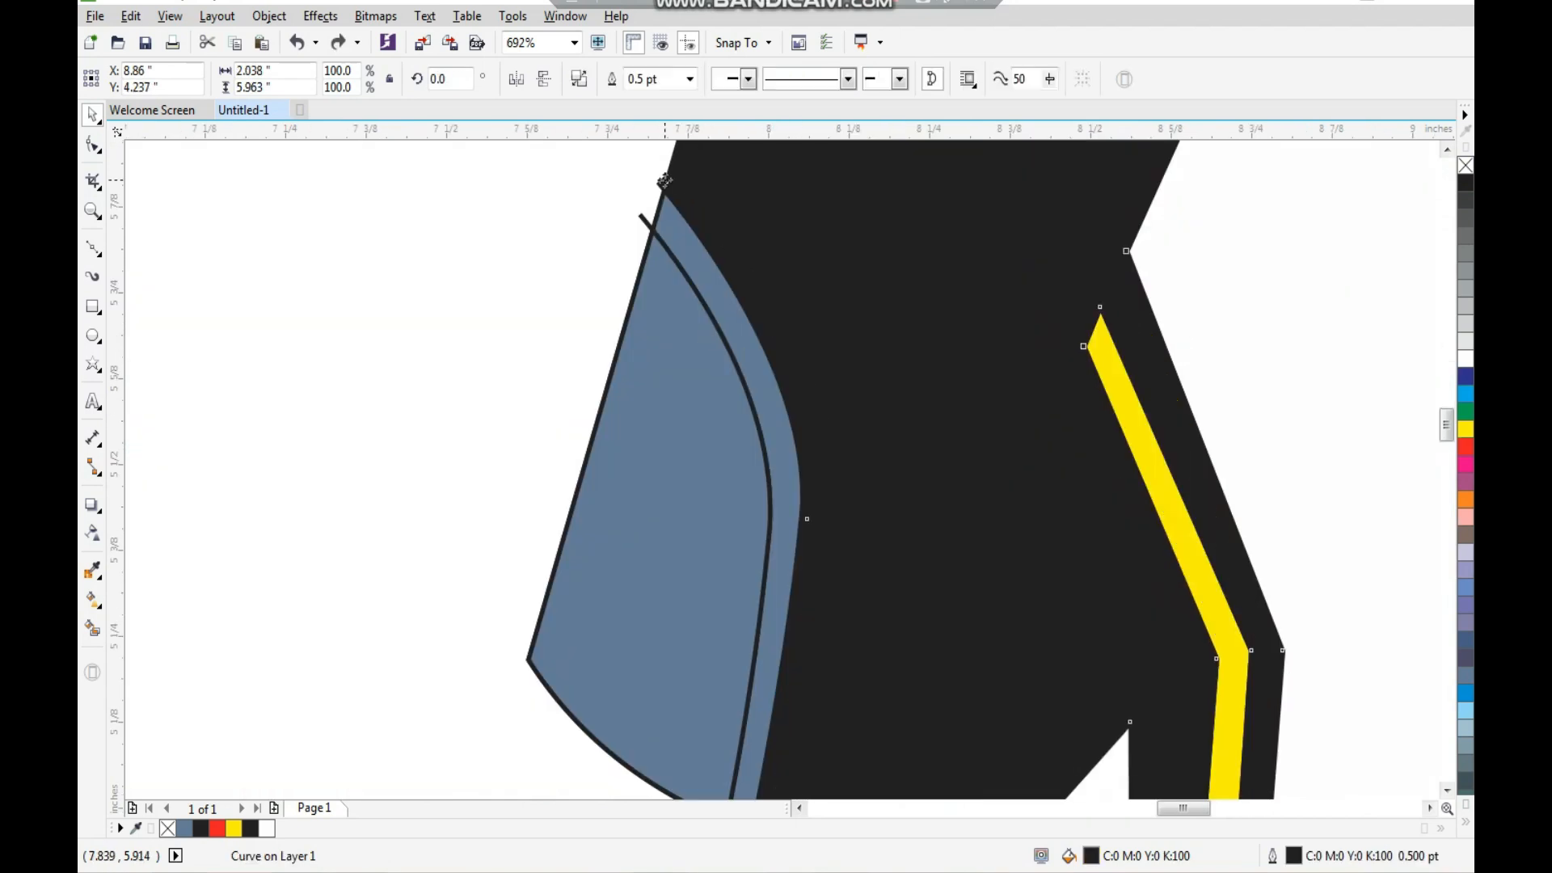
pyautogui.click(665, 198)
pyautogui.rightClick(1466, 447)
# Step: Bring the red sleeve trim line to the front of the black body shape
pyautogui.press('F3')
pyautogui.press('F2')
pyautogui.moveTo(585, 284); pyautogui.dragTo(921, 660)
pyautogui.press('F2')
pyautogui.moveTo(749, 460); pyautogui.dragTo(921, 676)
pyautogui.moveTo(610, 564); pyautogui.dragTo(639, 600)
pyautogui.hotkey('ctrl', 'z')
pyautogui.moveTo(760, 540); pyautogui.dragTo(796, 499)
pyautogui.hotkey('ctrl', 'z')
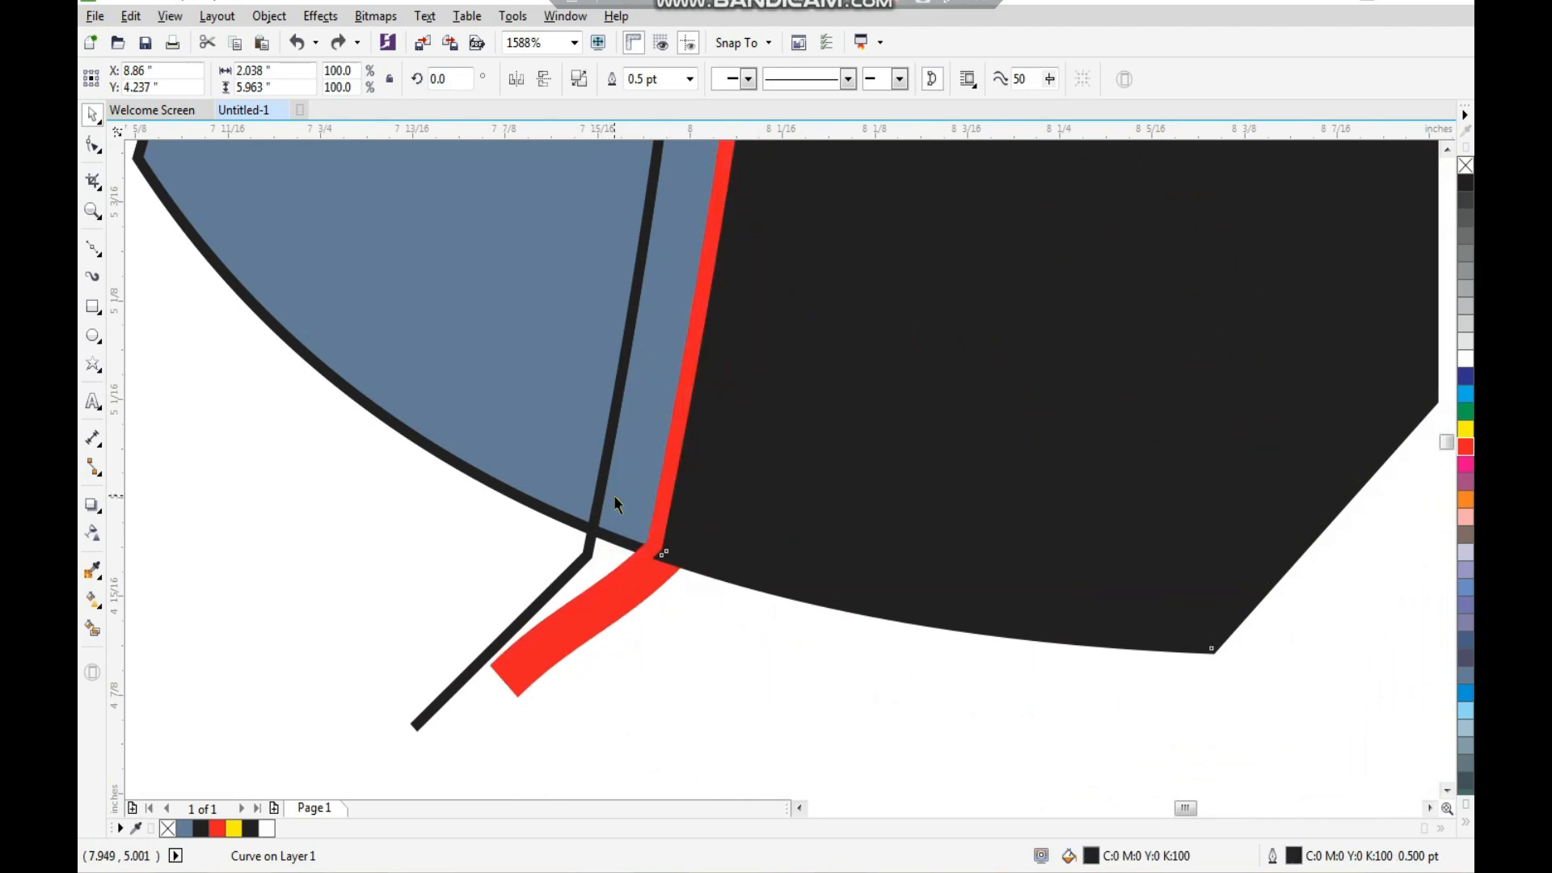
pyautogui.moveTo(634, 570); pyautogui.dragTo(600, 559)
pyautogui.hotkey('ctrl', 'z')
pyautogui.scroll(-1, 682, 532)
pyautogui.hotkey('shift', 'pageup')
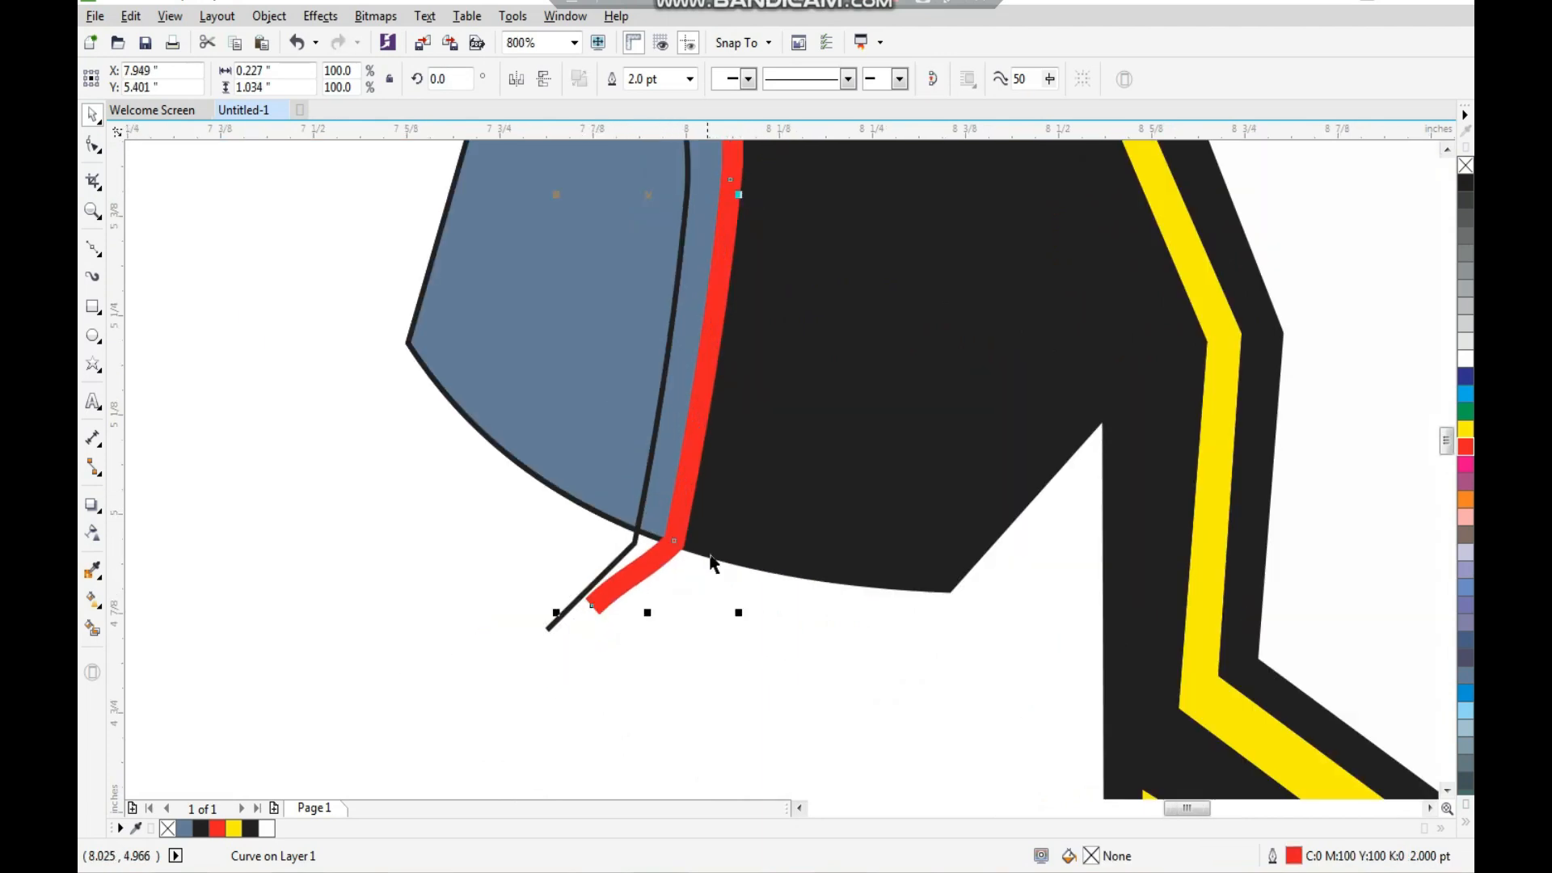
# Step: Fill the sleeve's outer cuff panel with blue
pyautogui.press('Escape')
pyautogui.scroll(-1, 656, 485)
pyautogui.press('F2')
pyautogui.moveTo(471, 600); pyautogui.dragTo(930, 142)
pyautogui.moveTo(651, 434); pyautogui.dragTo(619, 448)
pyautogui.hotkey('ctrl', 'z')
pyautogui.click(1465, 376)
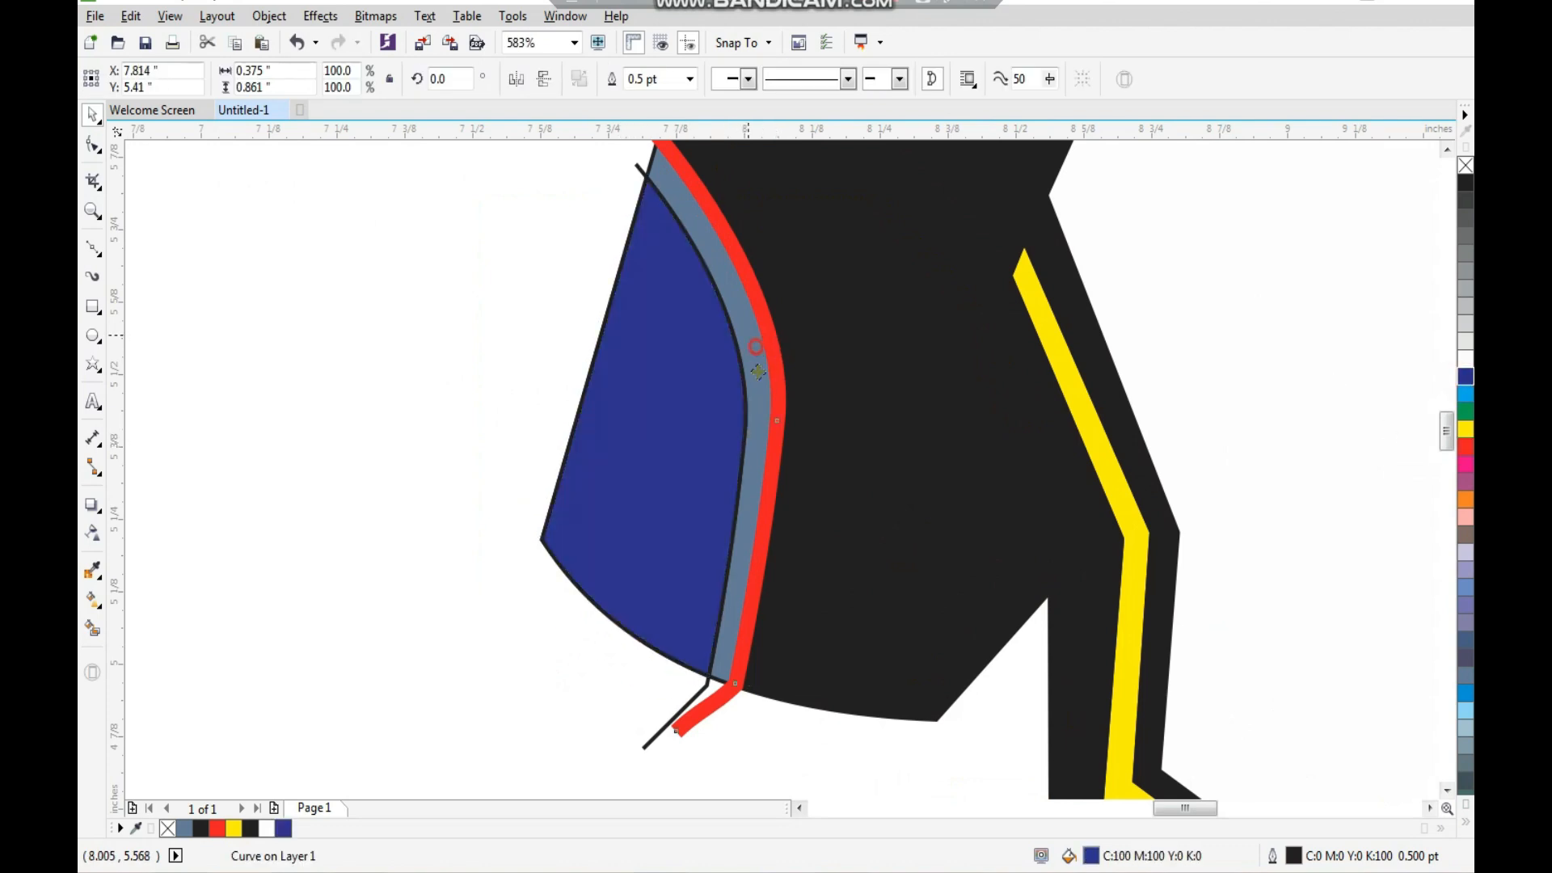
# Step: Fill the narrow sleeve strip between the blue cuff panel and the red trim line with white
pyautogui.click(757, 371)
pyautogui.click(753, 368)
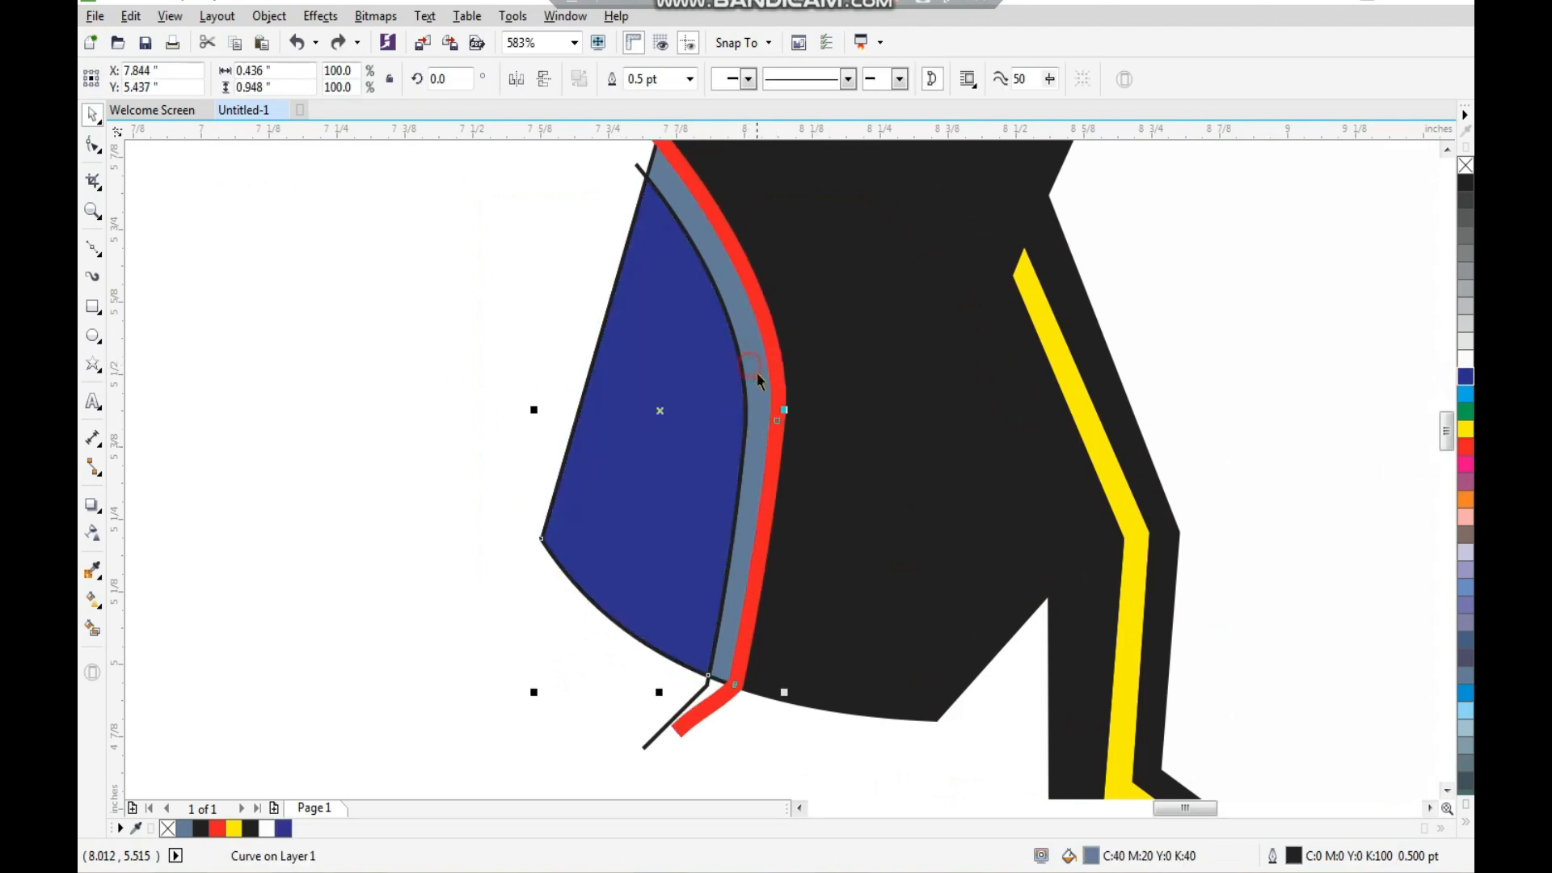
pyautogui.scroll(-4, 765, 397)
pyautogui.scroll(3, 854, 369)
pyautogui.click(1465, 359)
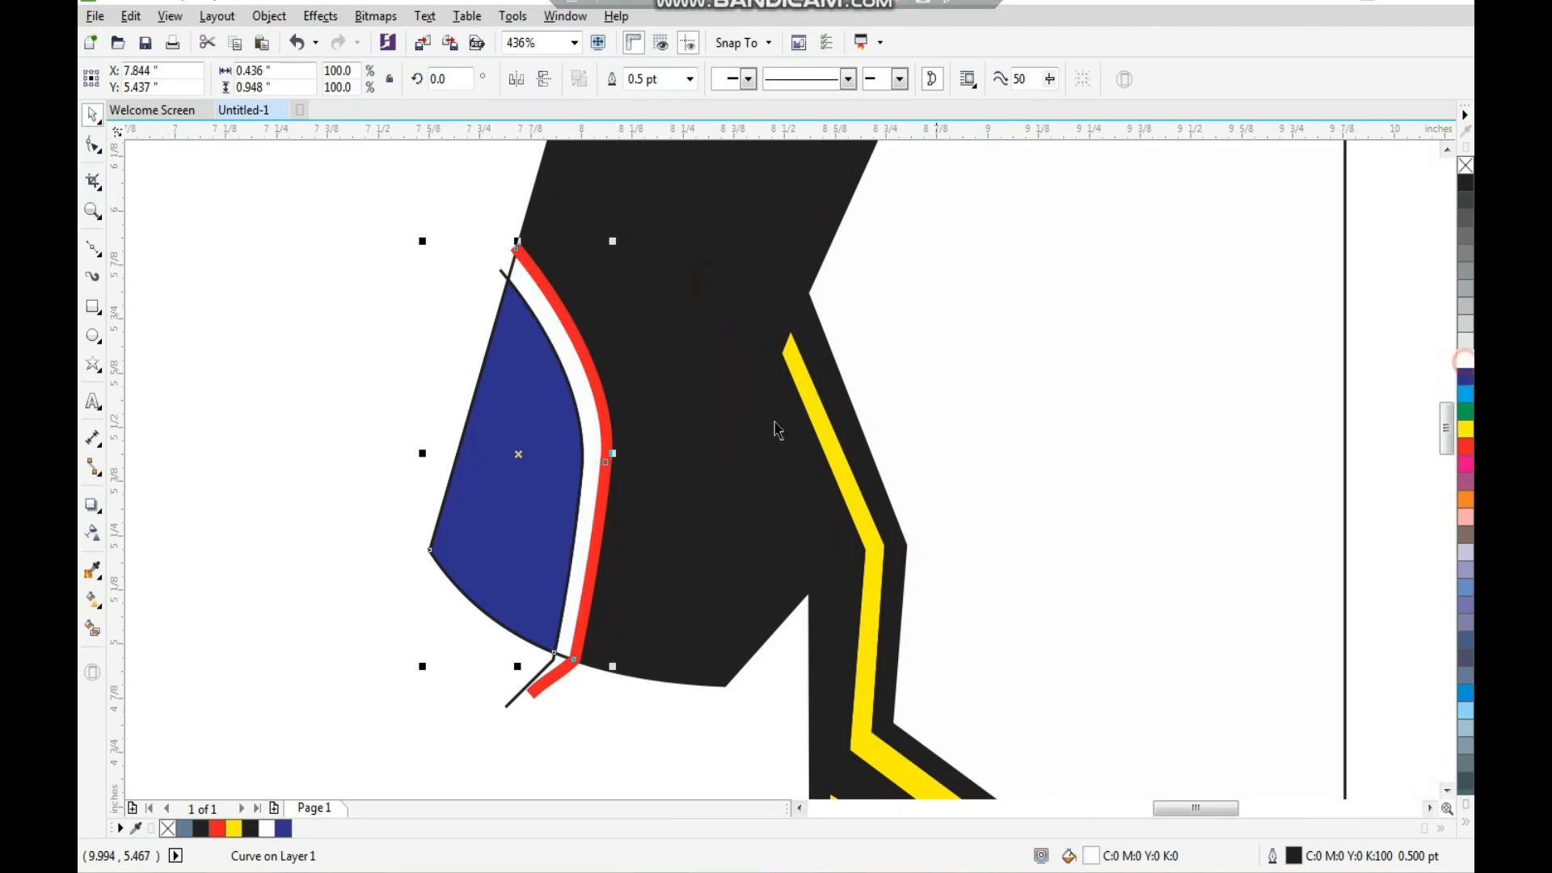
# Step: Delete the end node of the red trim line that overhangs the sleeve hem
pyautogui.scroll(-4, 682, 429)
pyautogui.press('F2')
pyautogui.moveTo(575, 346); pyautogui.dragTo(761, 585)
pyautogui.click(759, 649)
pyautogui.click(760, 522)
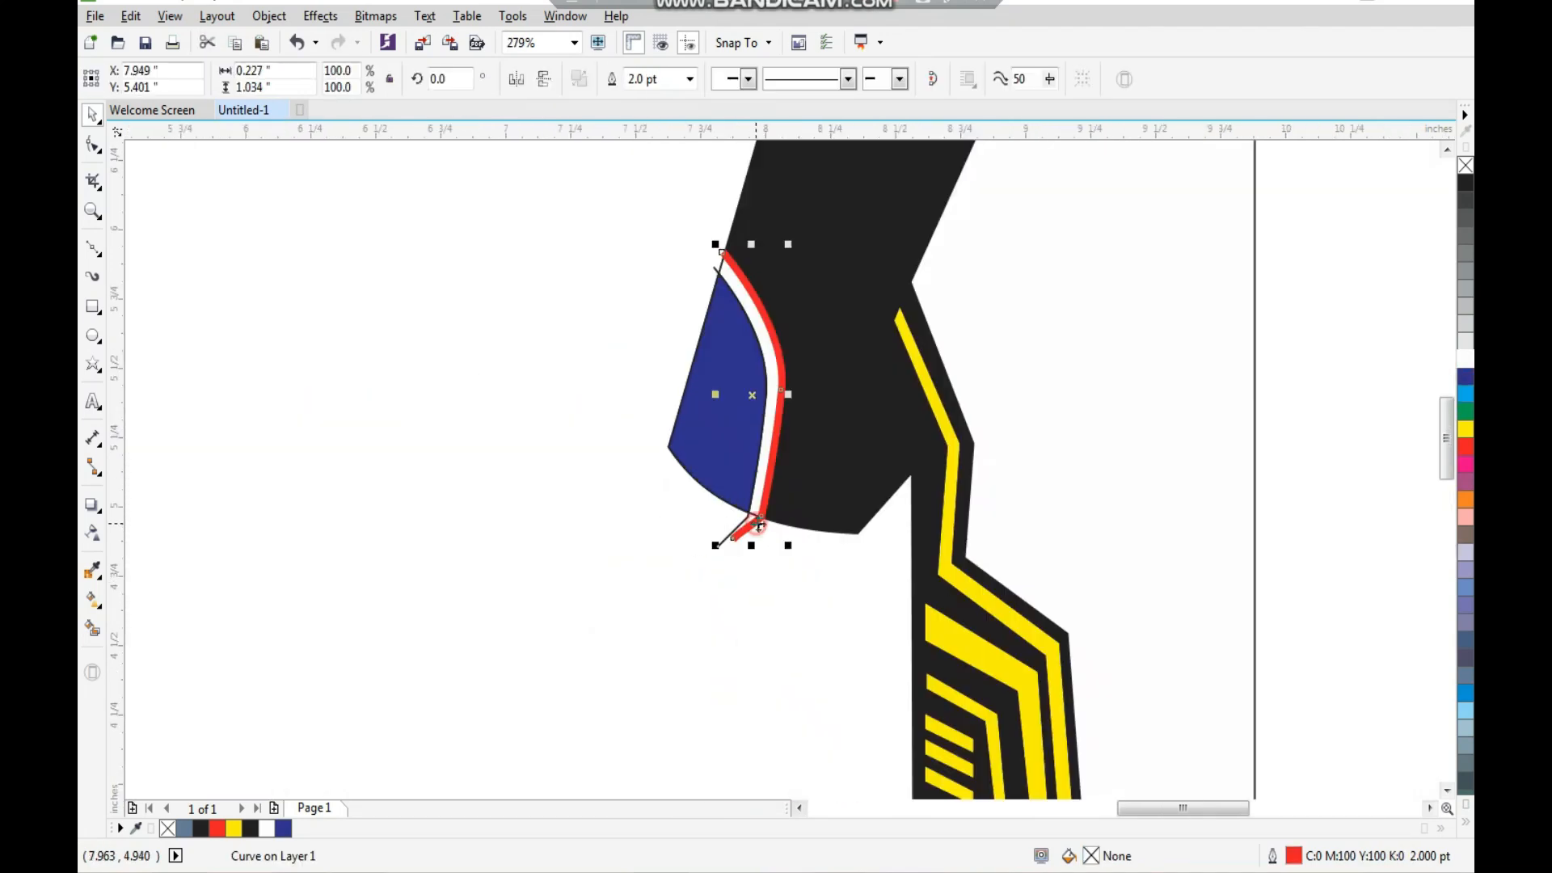
pyautogui.press('F2')
pyautogui.moveTo(697, 432); pyautogui.dragTo(819, 580)
pyautogui.click(811, 593)
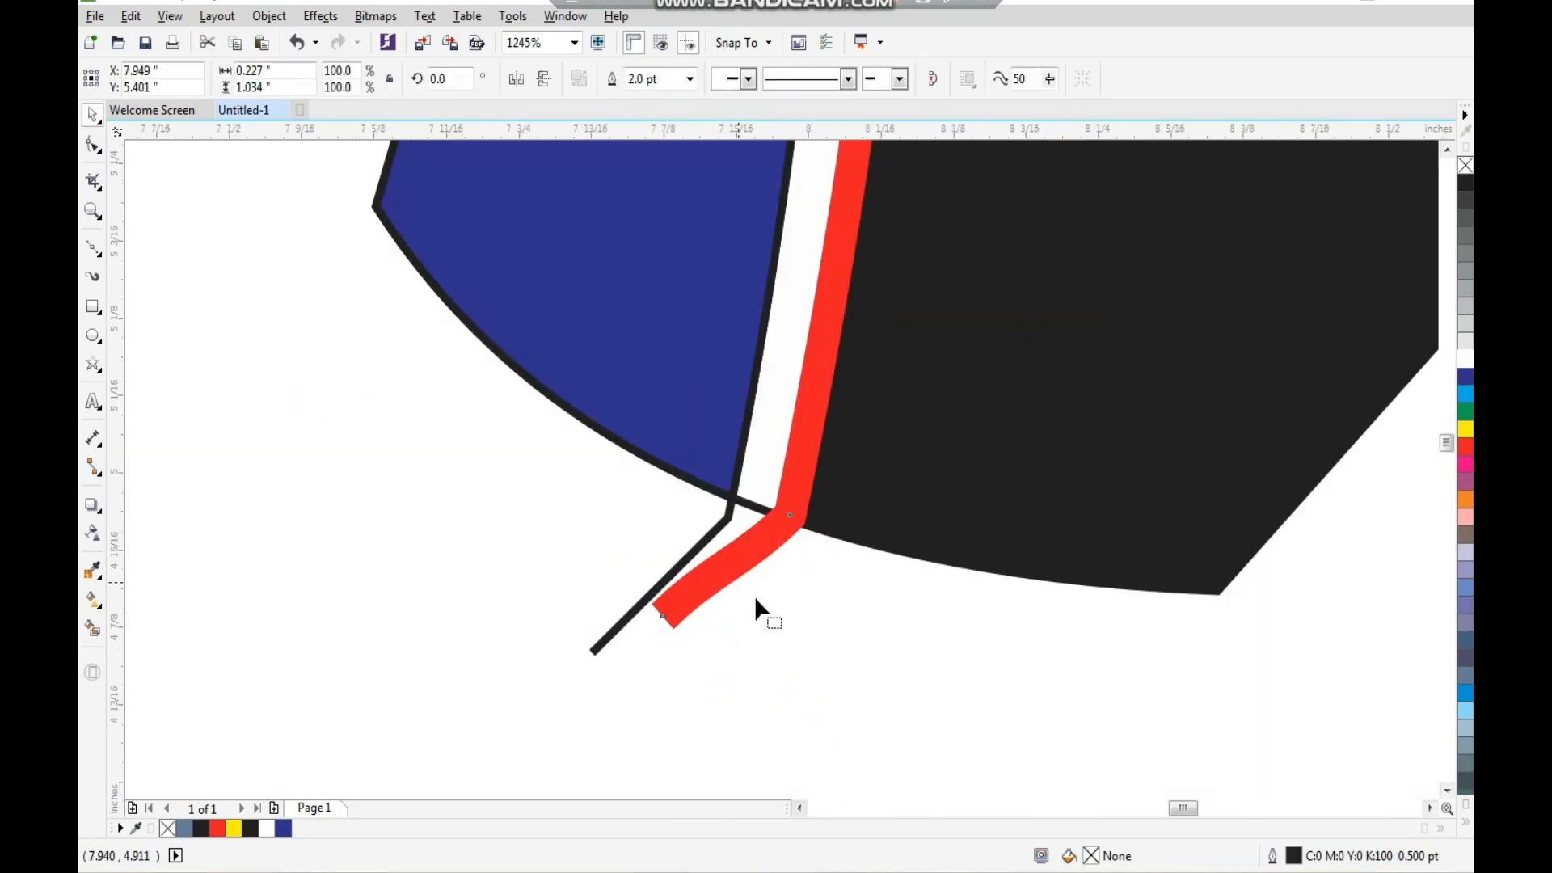
pyautogui.press('F10')
pyautogui.moveTo(764, 596); pyautogui.dragTo(657, 644)
pyautogui.press('Delete')
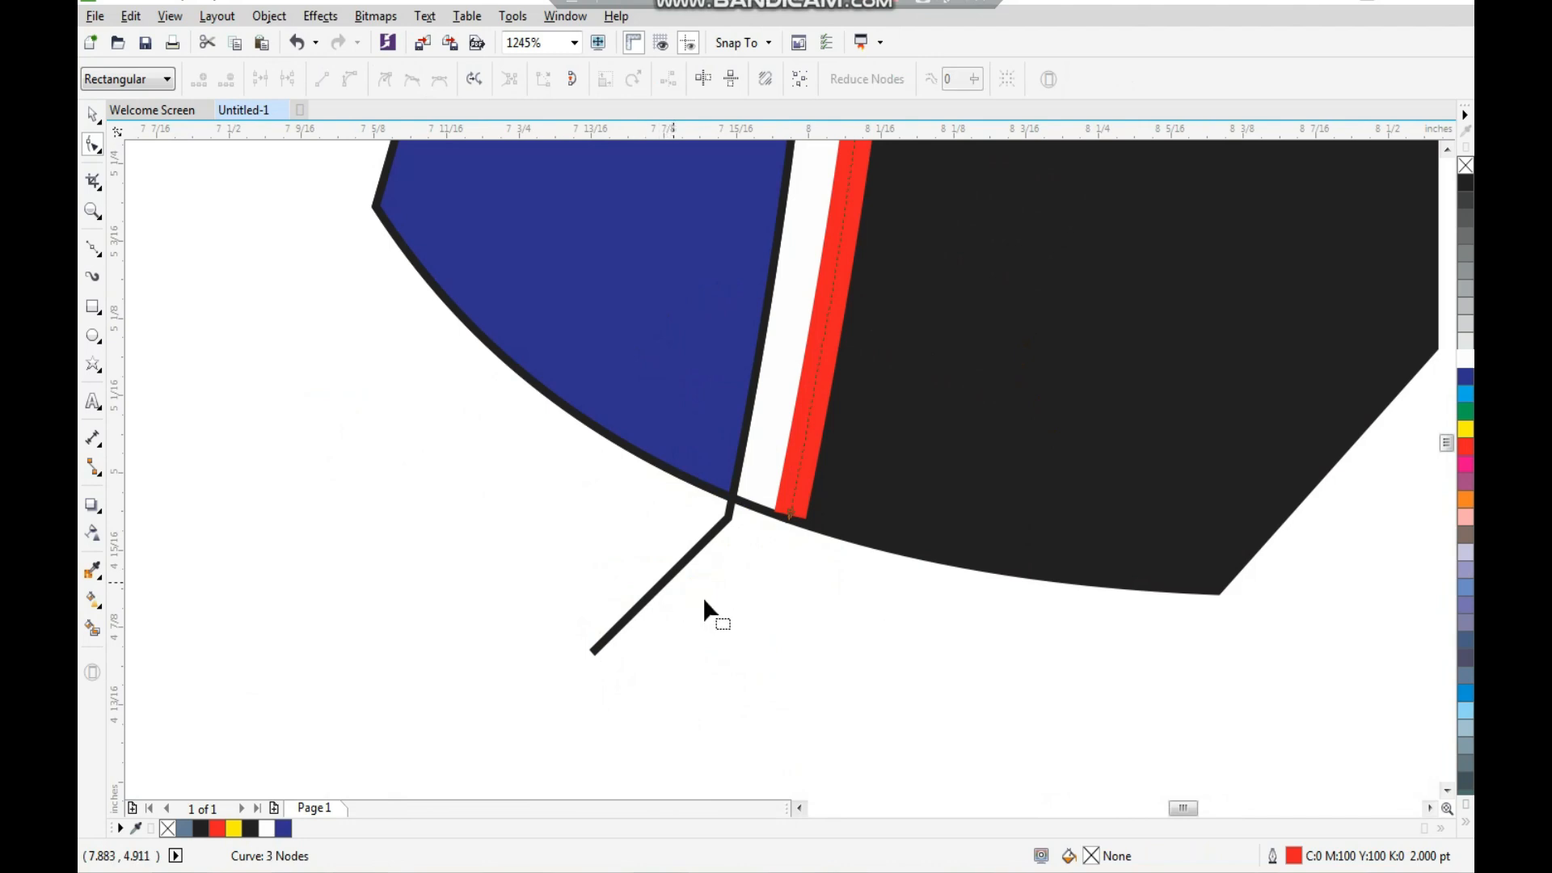
# Step: Delete the leftover black guide line that sticks out below the sleeve cuff
pyautogui.press('space')
pyautogui.press('Tab')
pyautogui.press('Delete')
pyautogui.click(720, 602)
pyautogui.scroll(-4, 687, 501)
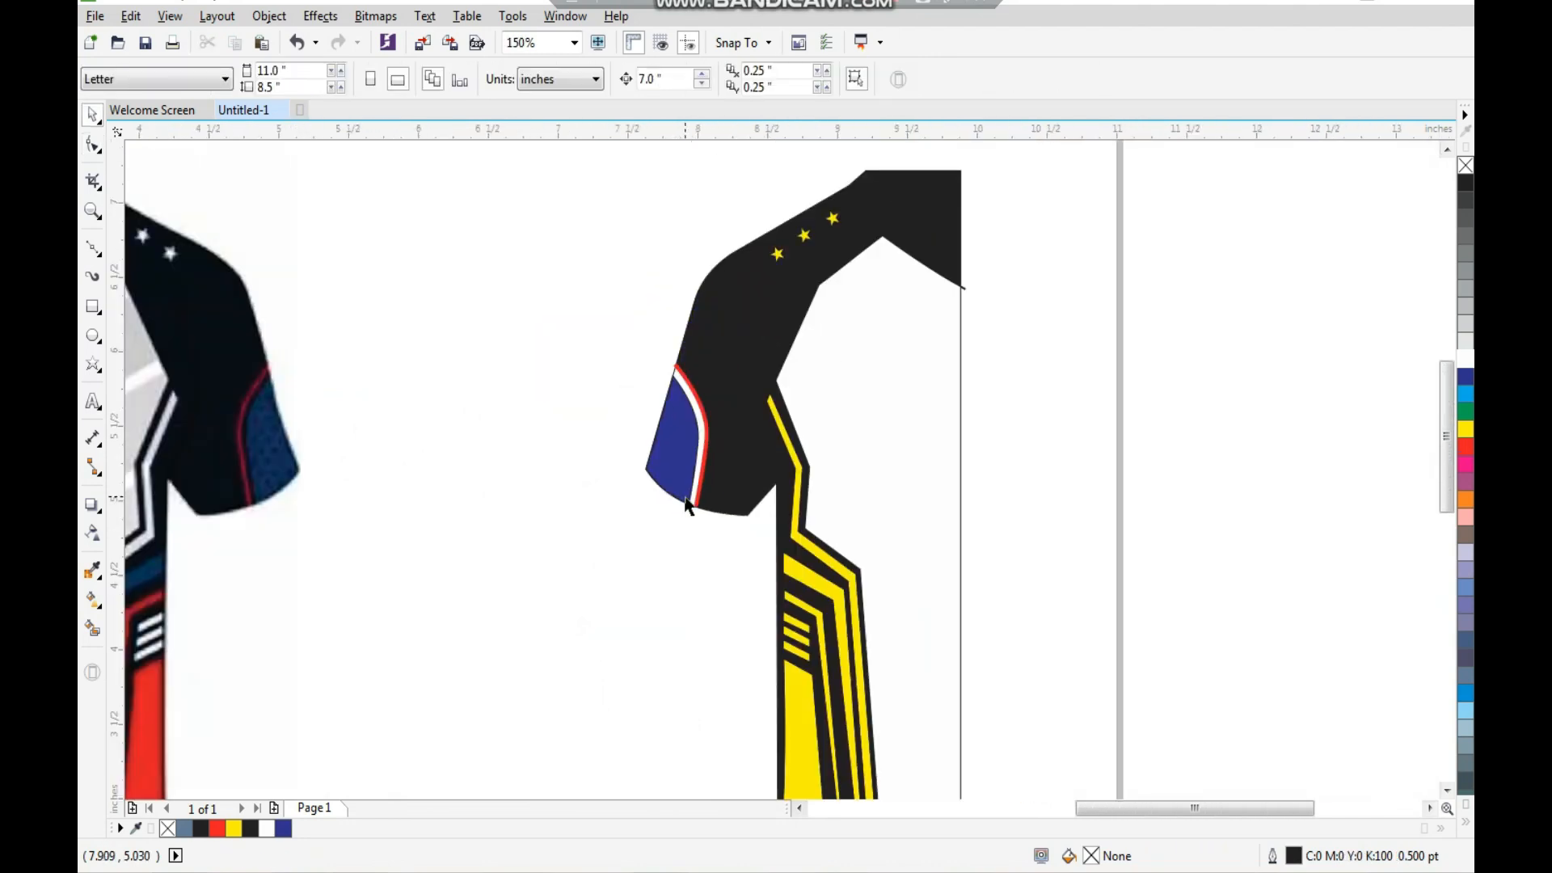
# Step: Fill the large lower side panel and the thin angled stripe beside it with red
pyautogui.press('F2')
pyautogui.moveTo(564, 278); pyautogui.dragTo(995, 800)
pyautogui.click(1031, 512)
pyautogui.press('F2')
pyautogui.moveTo(918, 158); pyautogui.dragTo(645, 758)
pyautogui.scroll(-1, 805, 459)
pyautogui.hotkey('shift', 'F4')
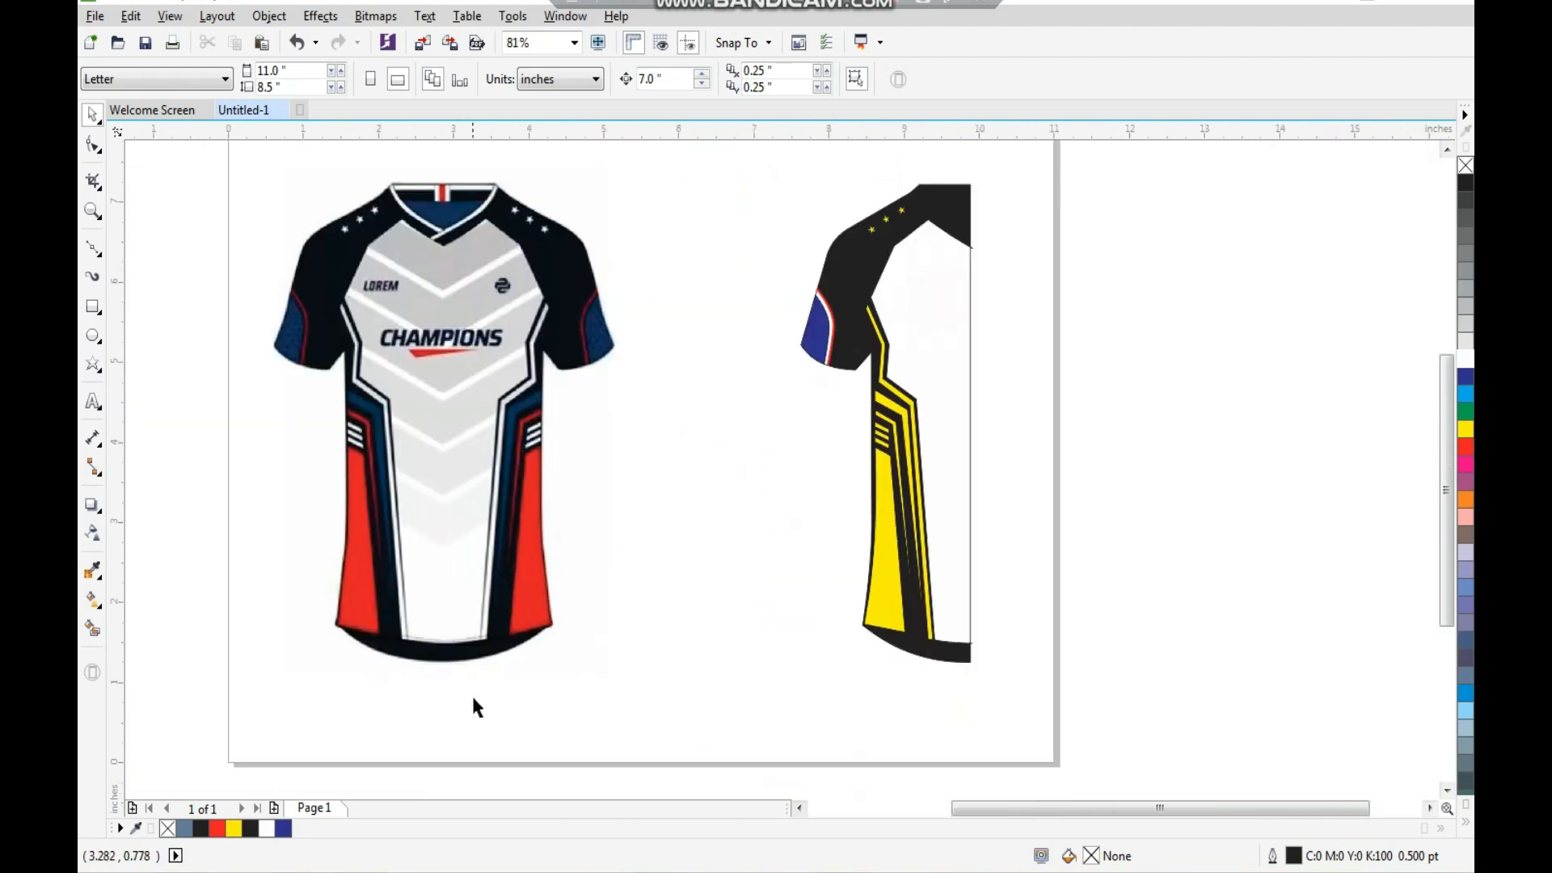
pyautogui.click(896, 612)
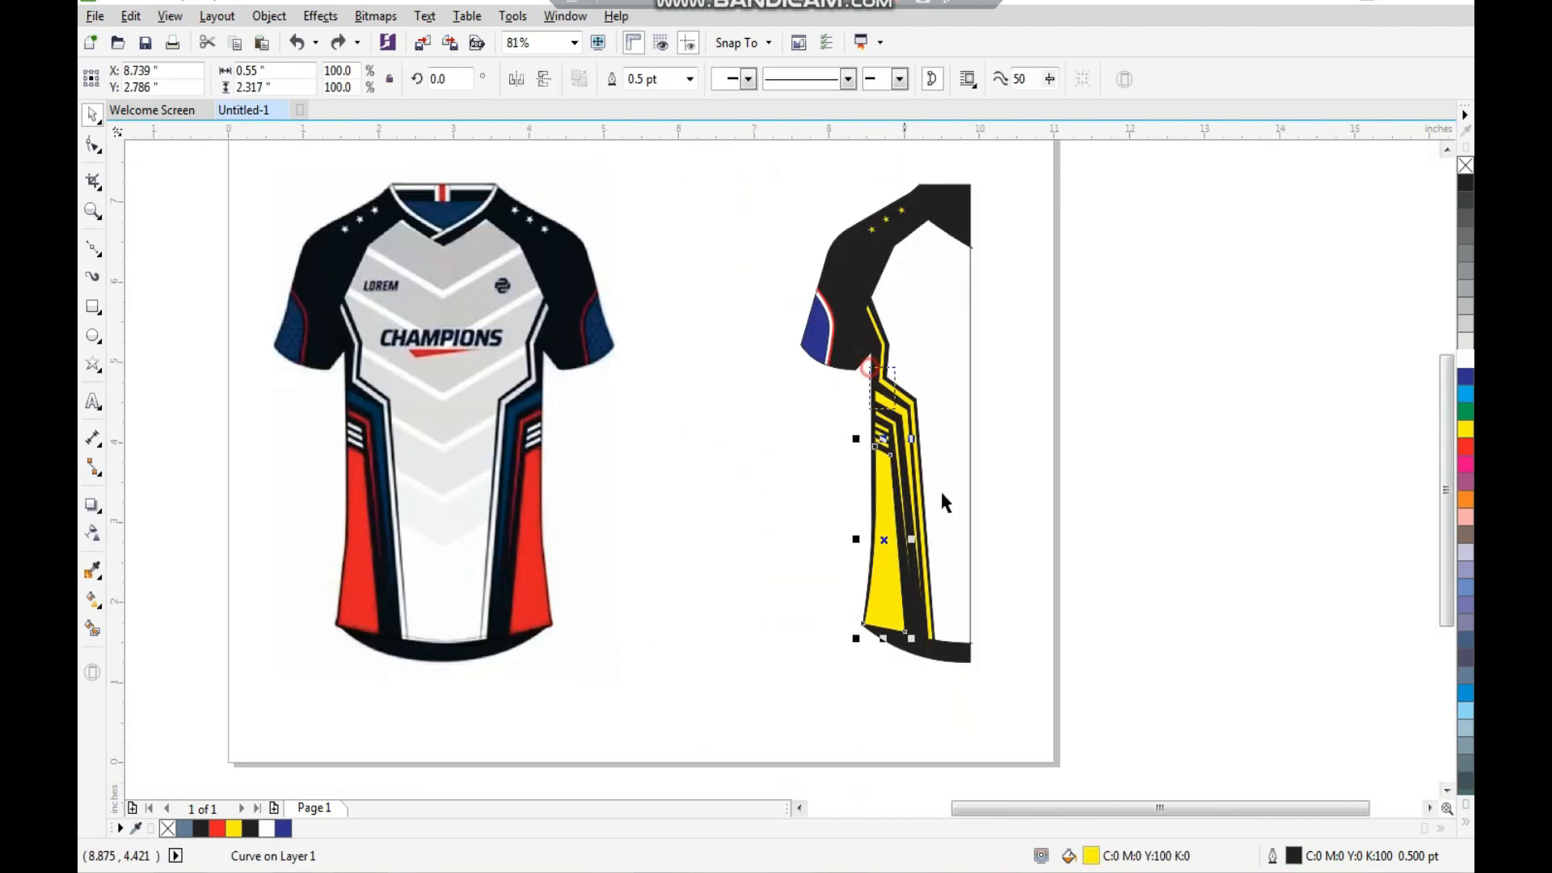
pyautogui.moveTo(870, 367); pyautogui.dragTo(943, 492)
pyautogui.keyDown('shift'); pyautogui.click(725, 433); pyautogui.keyUp('shift')
pyautogui.click(1466, 448)
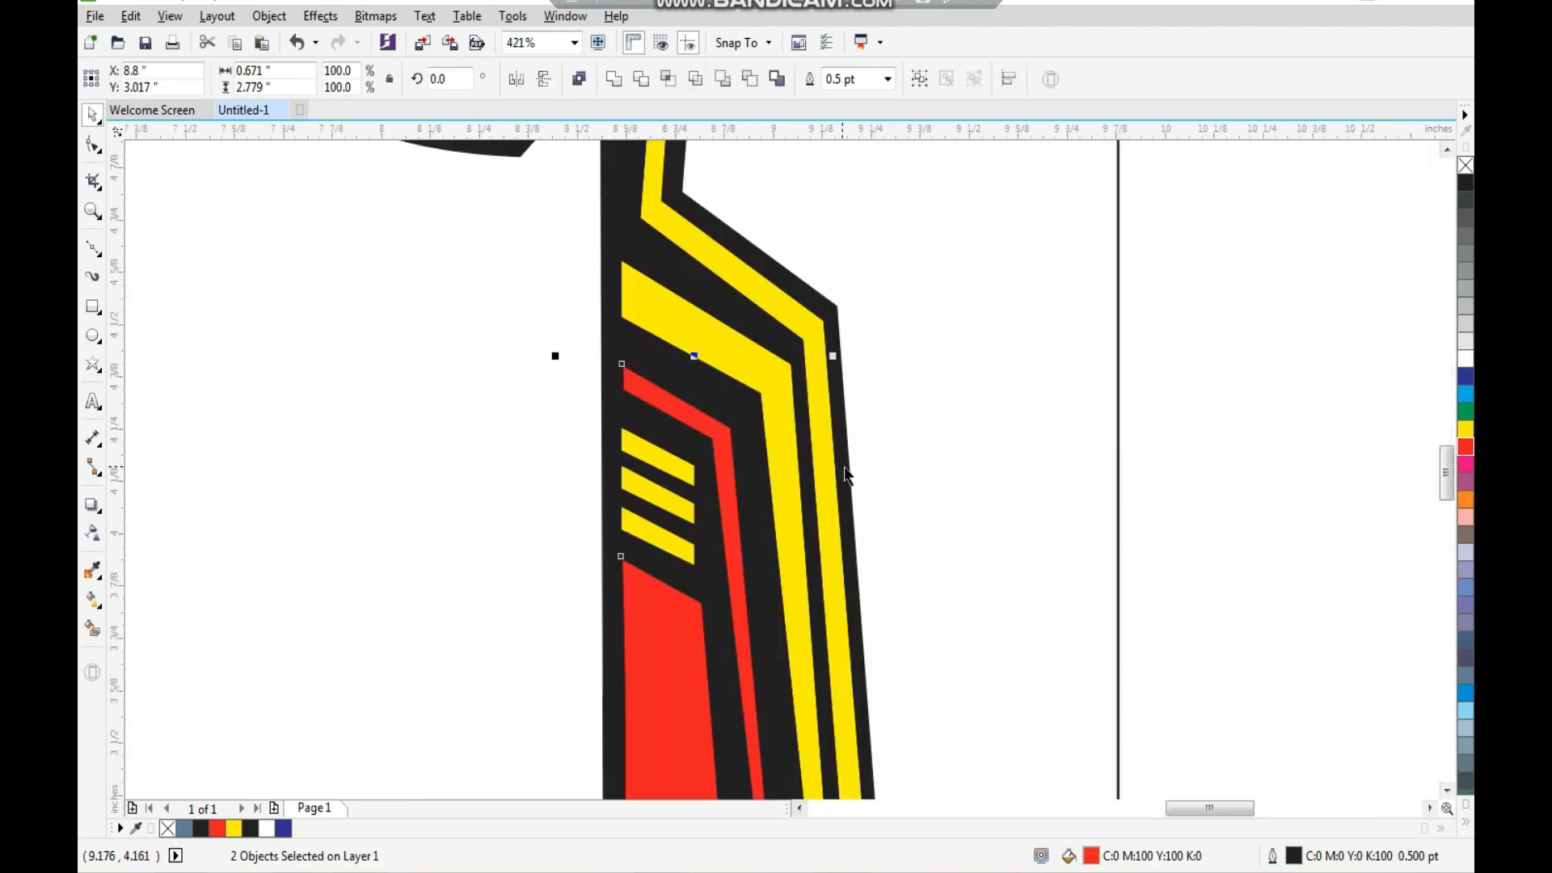
# Step: Fill the three short slanted stripes above the red side panel with white
pyautogui.scroll(-2, 846, 472)
pyautogui.click(626, 453)
pyautogui.press('F2')
pyautogui.moveTo(724, 414); pyautogui.dragTo(844, 534)
pyautogui.moveTo(662, 362); pyautogui.dragTo(913, 626)
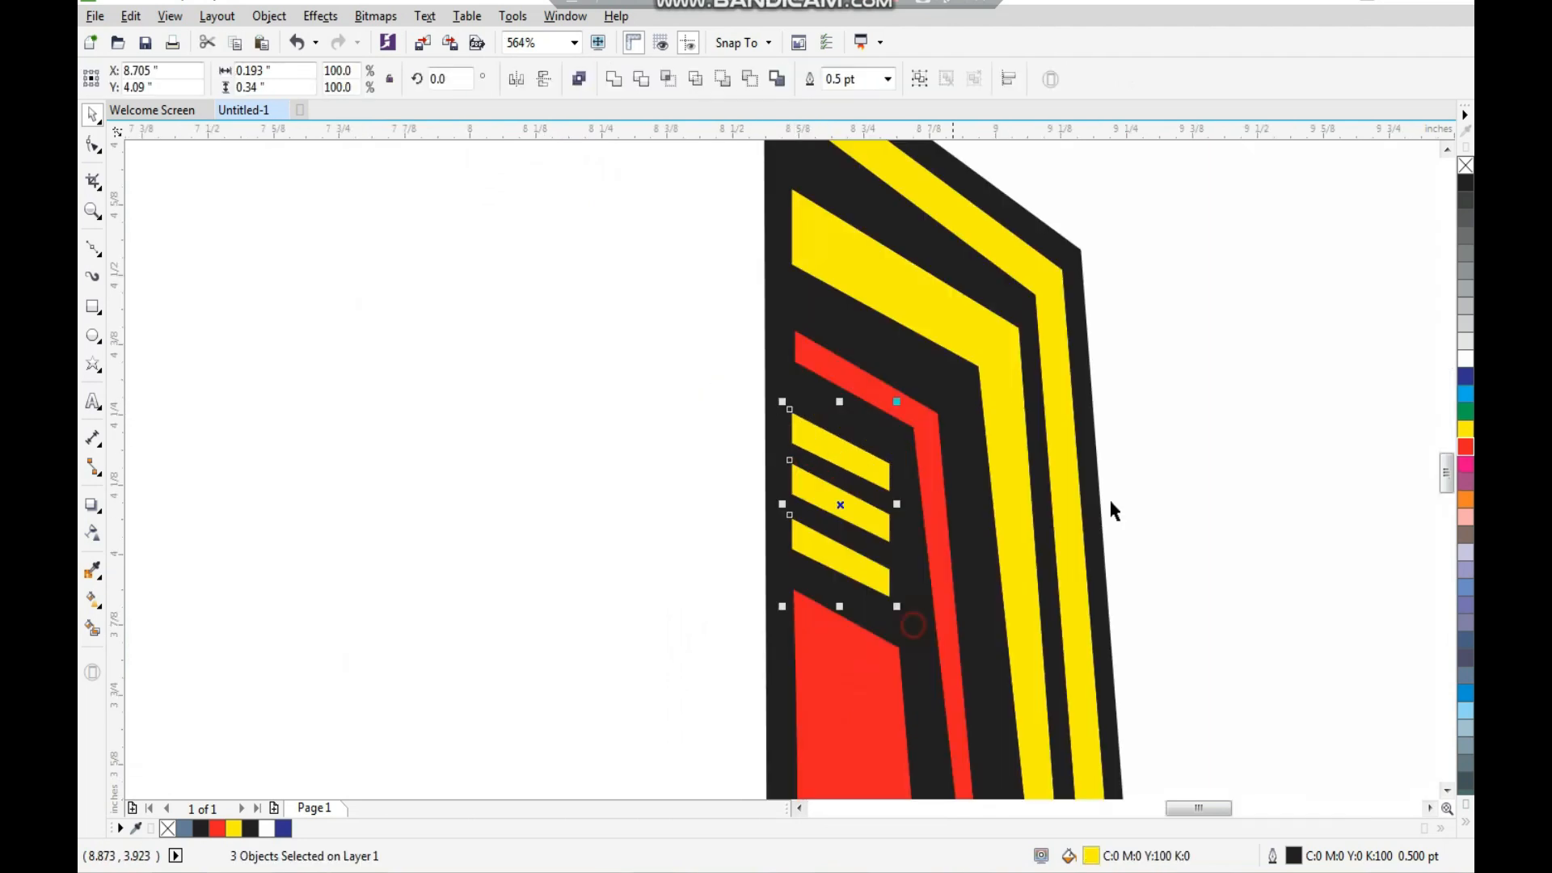
pyautogui.click(1465, 361)
# Step: Fill the wide angled side band around the thin red stripe with blue
pyautogui.scroll(-5, 854, 437)
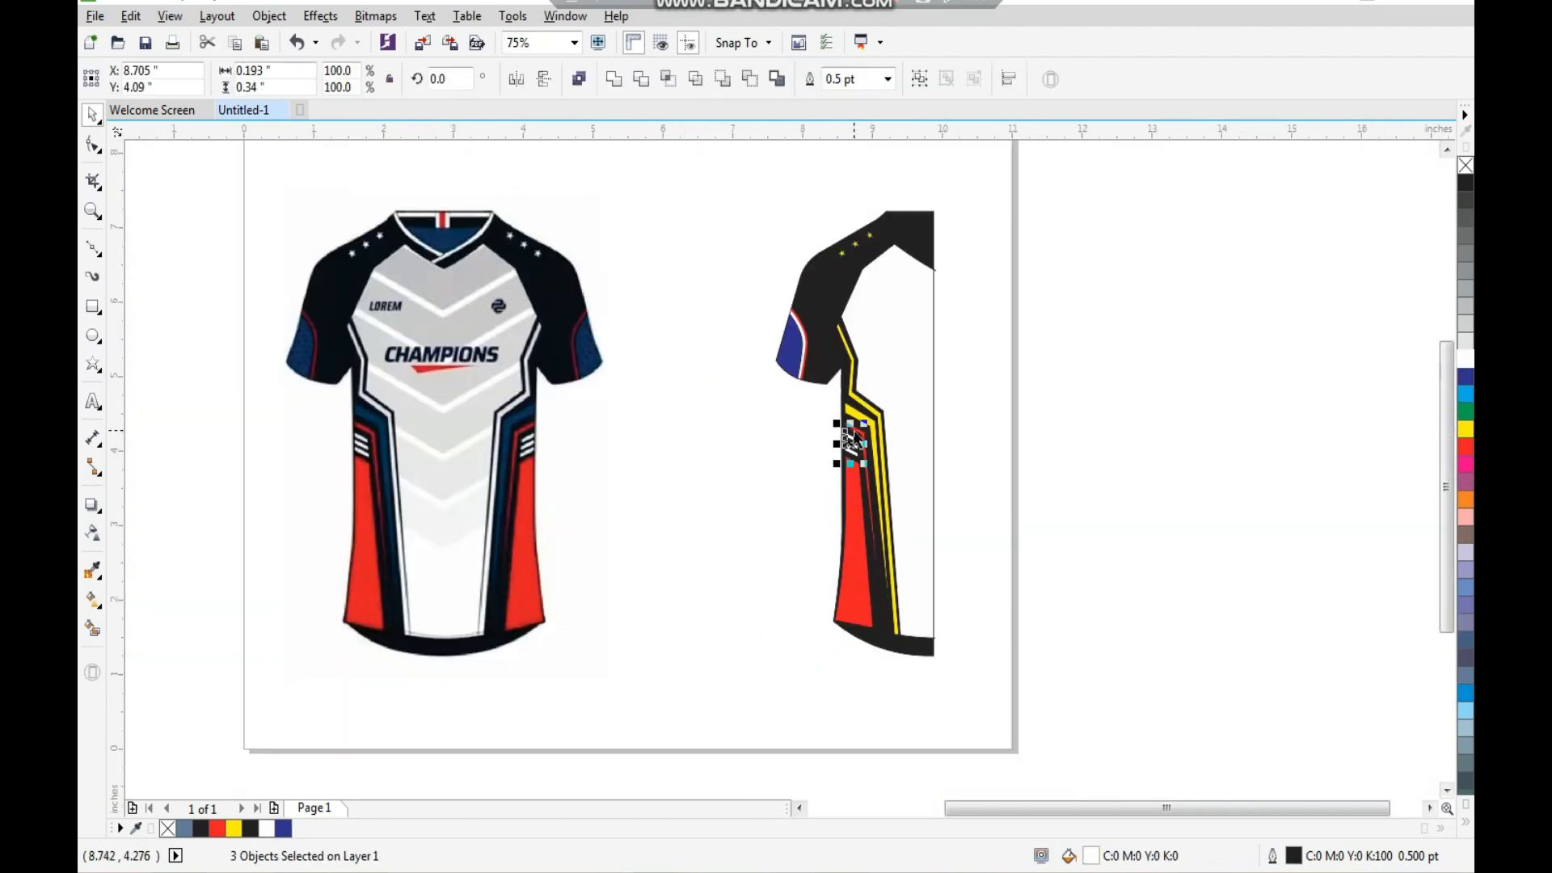
pyautogui.press('F2')
pyautogui.moveTo(789, 337); pyautogui.dragTo(946, 544)
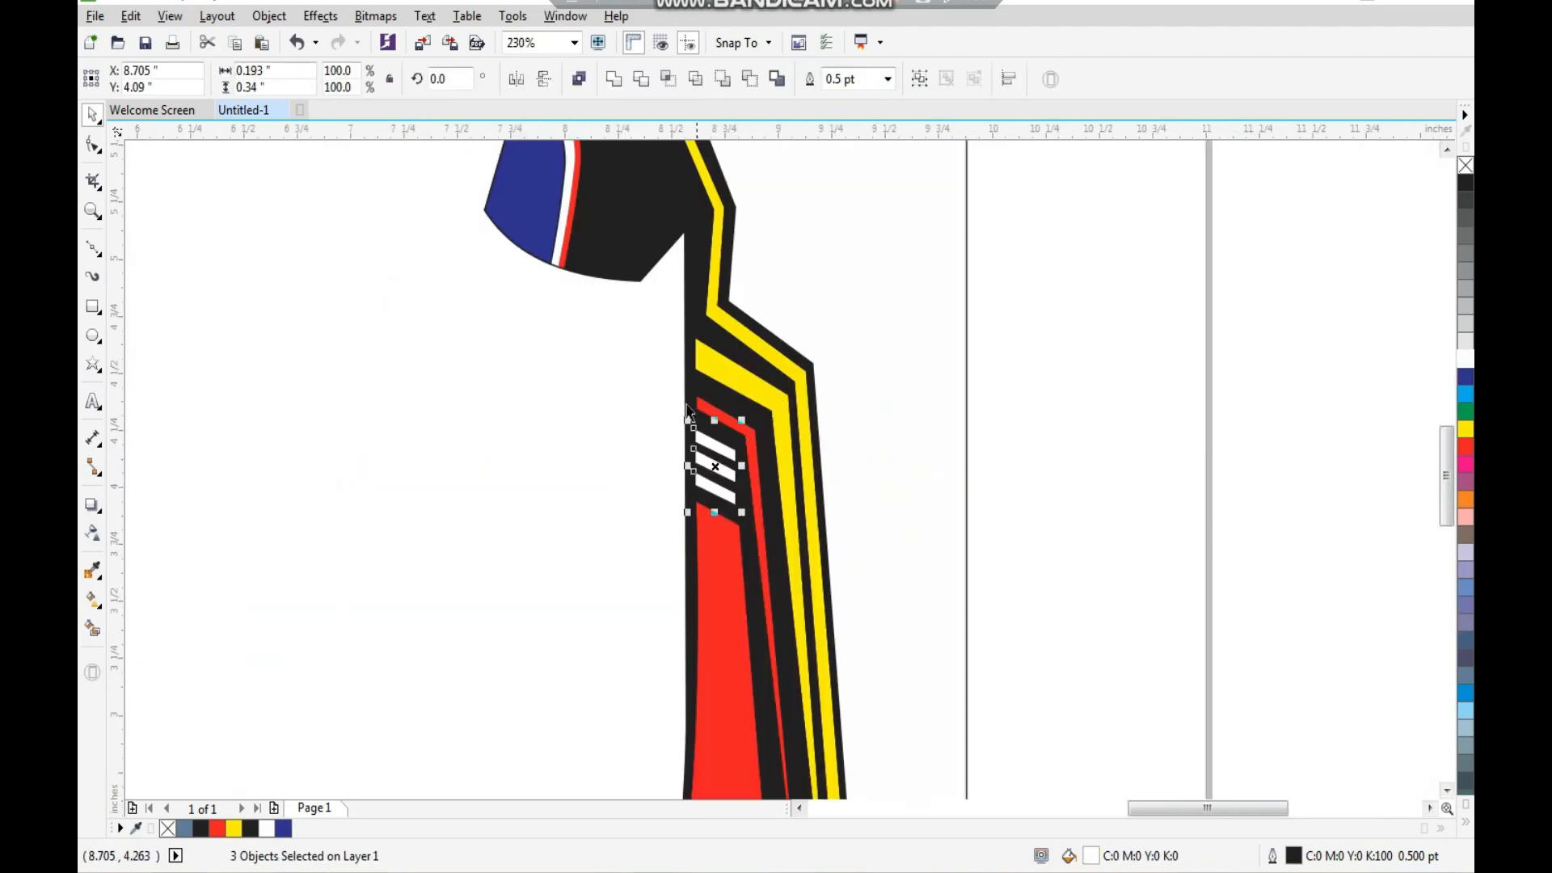
pyautogui.moveTo(720, 376); pyautogui.dragTo(755, 373)
pyautogui.hotkey('ctrl', 'z')
pyautogui.click(1466, 376)
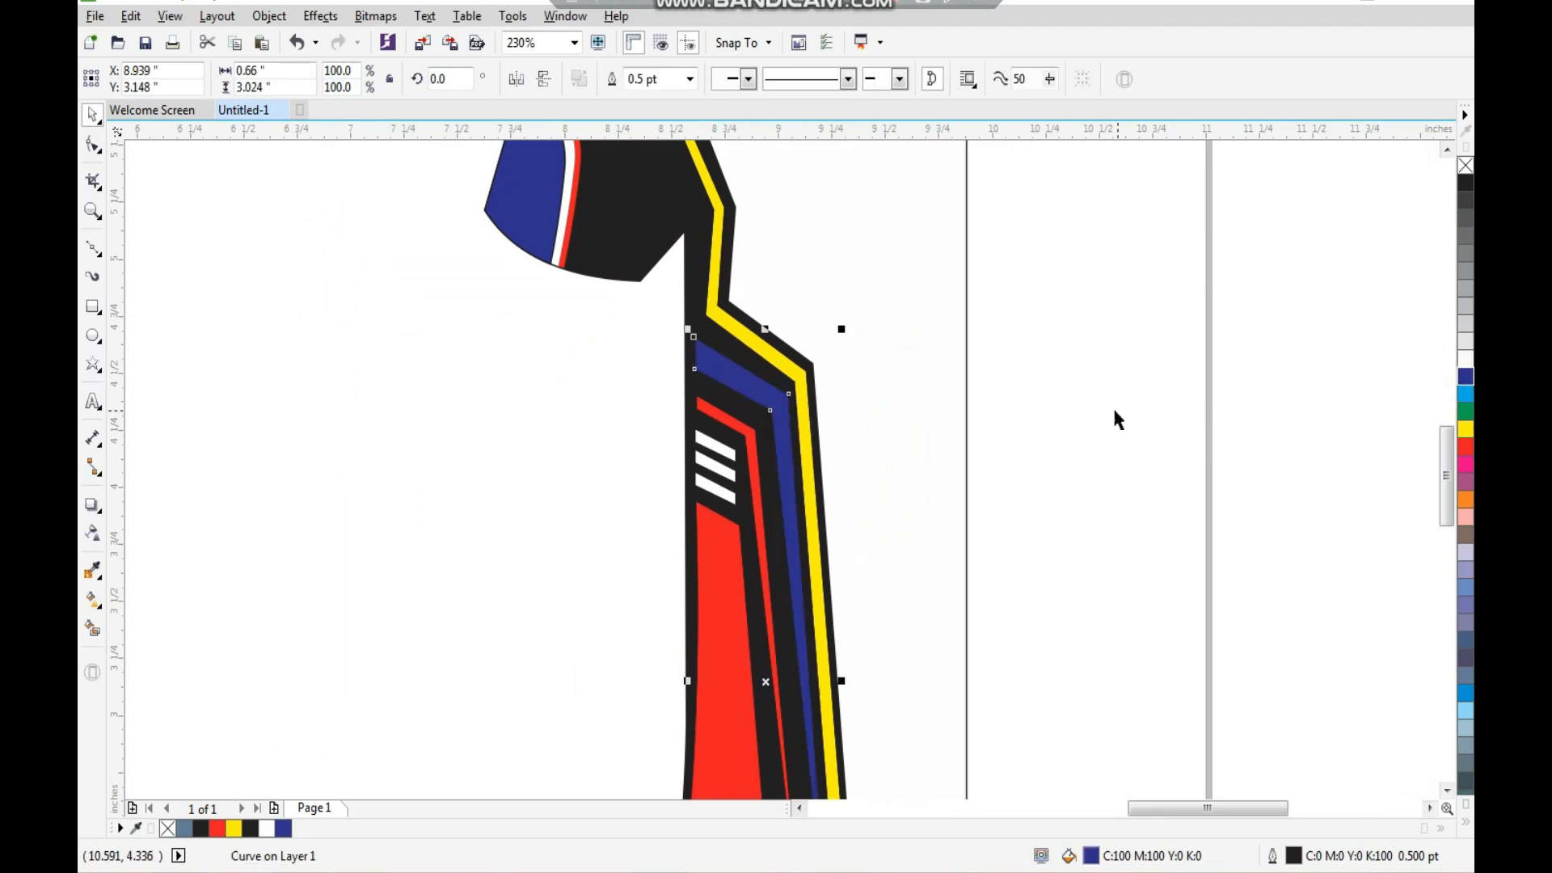
# Step: Fill the long outermost yellow side stripe that borders the front panel with white
pyautogui.click(1113, 407)
pyautogui.scroll(-2, 827, 440)
pyautogui.click(797, 437)
pyautogui.scroll(-2, 890, 416)
pyautogui.press('F2')
pyautogui.moveTo(949, 313); pyautogui.dragTo(375, 677)
pyautogui.moveTo(1180, 455); pyautogui.dragTo(1240, 514)
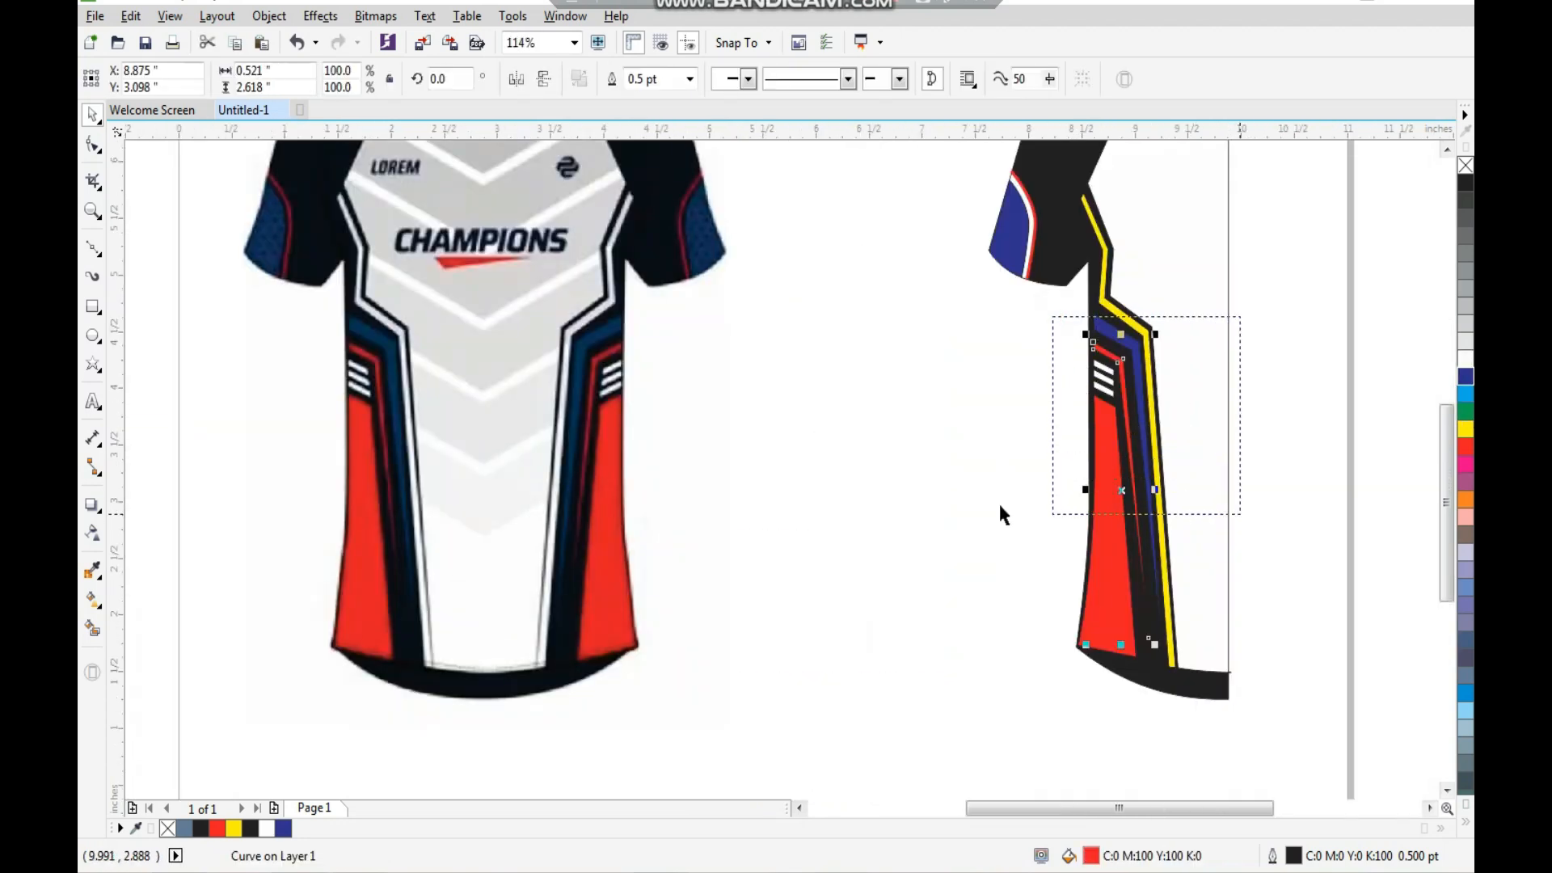
pyautogui.scroll(-1, 1000, 506)
pyautogui.press('F2')
pyautogui.moveTo(719, 271); pyautogui.dragTo(952, 427)
pyautogui.click(890, 396)
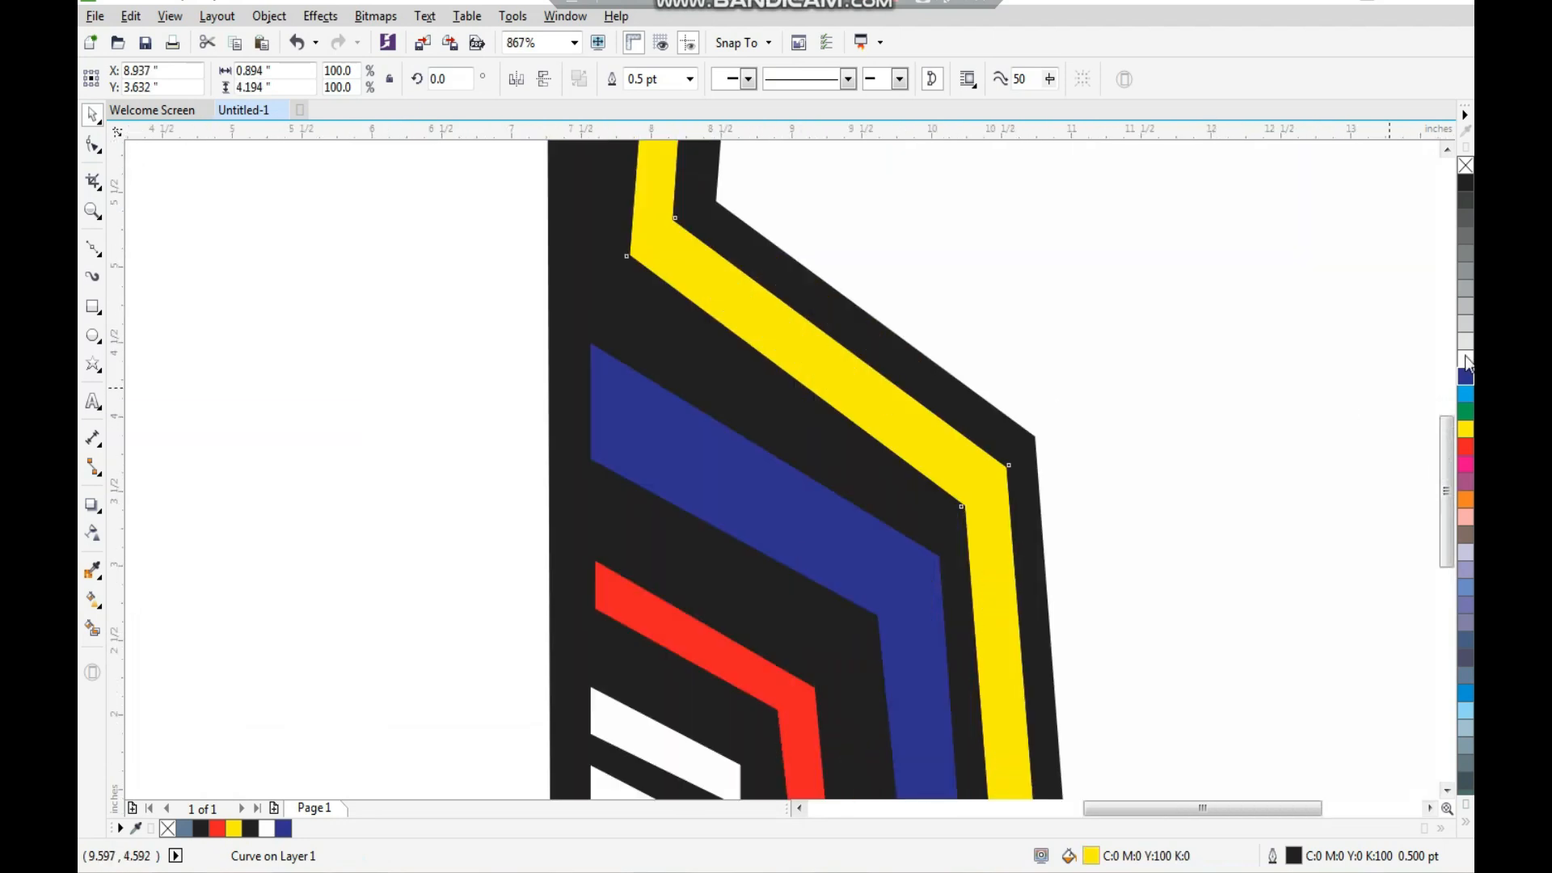
pyautogui.press('F3')
pyautogui.click(1466, 359)
pyautogui.click(1309, 401)
# Step: Move the complete half jersey closer to the picture and check its neckline corner at the centre edge
pyautogui.scroll(-1, 1043, 454)
pyautogui.moveTo(1065, 177); pyautogui.dragTo(793, 673)
pyautogui.moveTo(919, 390); pyautogui.dragTo(846, 394)
pyautogui.click(919, 264)
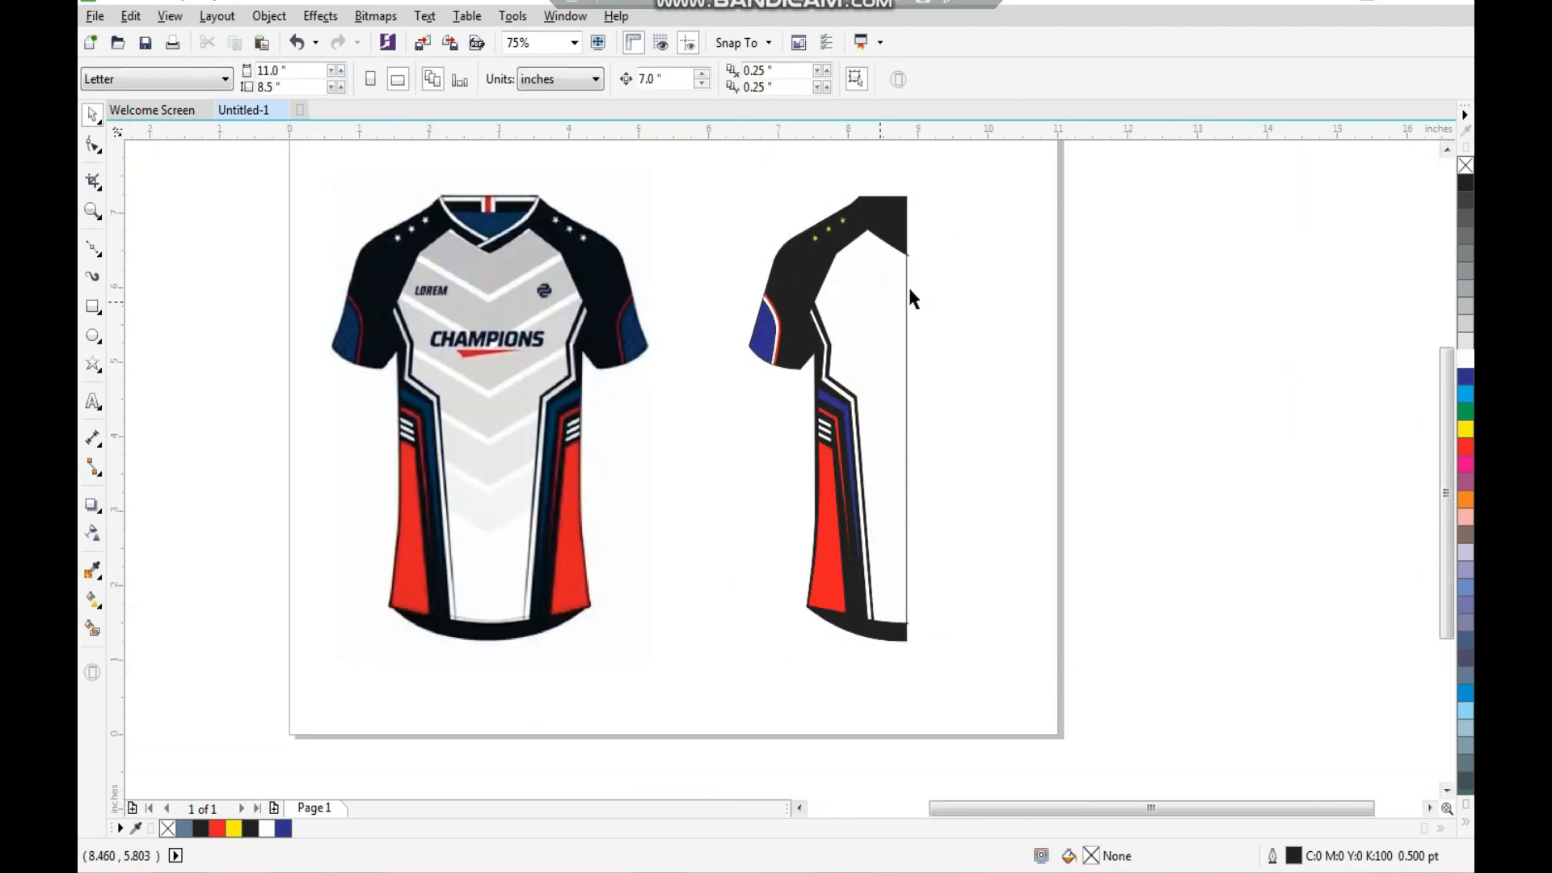
pyautogui.press('F2')
pyautogui.moveTo(866, 237); pyautogui.dragTo(949, 289)
pyautogui.click(800, 376)
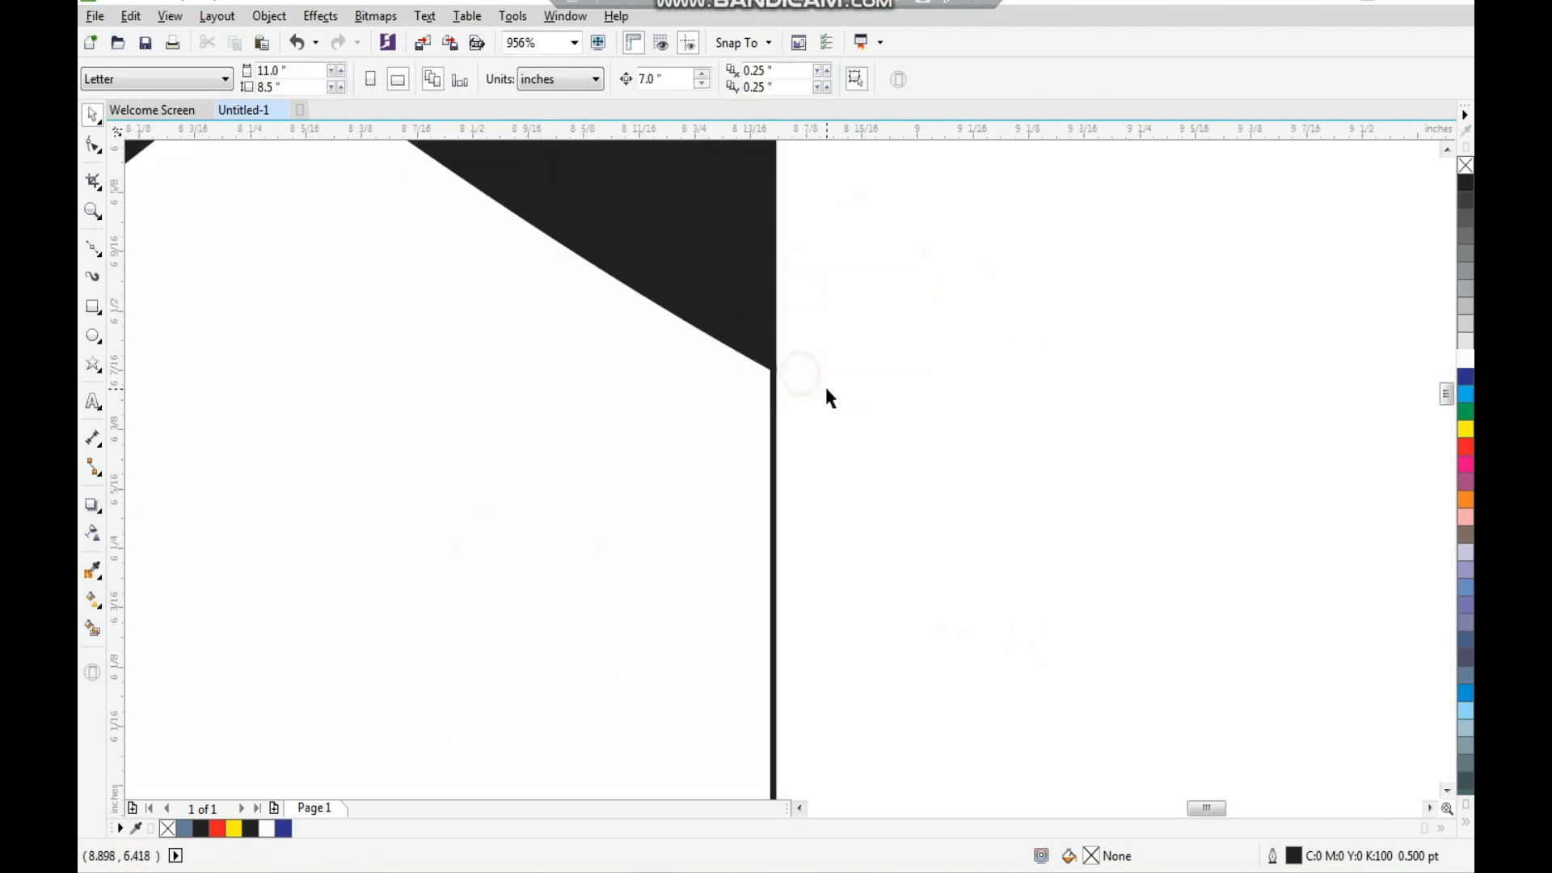
pyautogui.scroll(-4, 952, 362)
# Step: Shift the half jersey slightly towards the picture and mirror a copy horizontally to form the full jersey
pyautogui.moveTo(1026, 259); pyautogui.dragTo(801, 680)
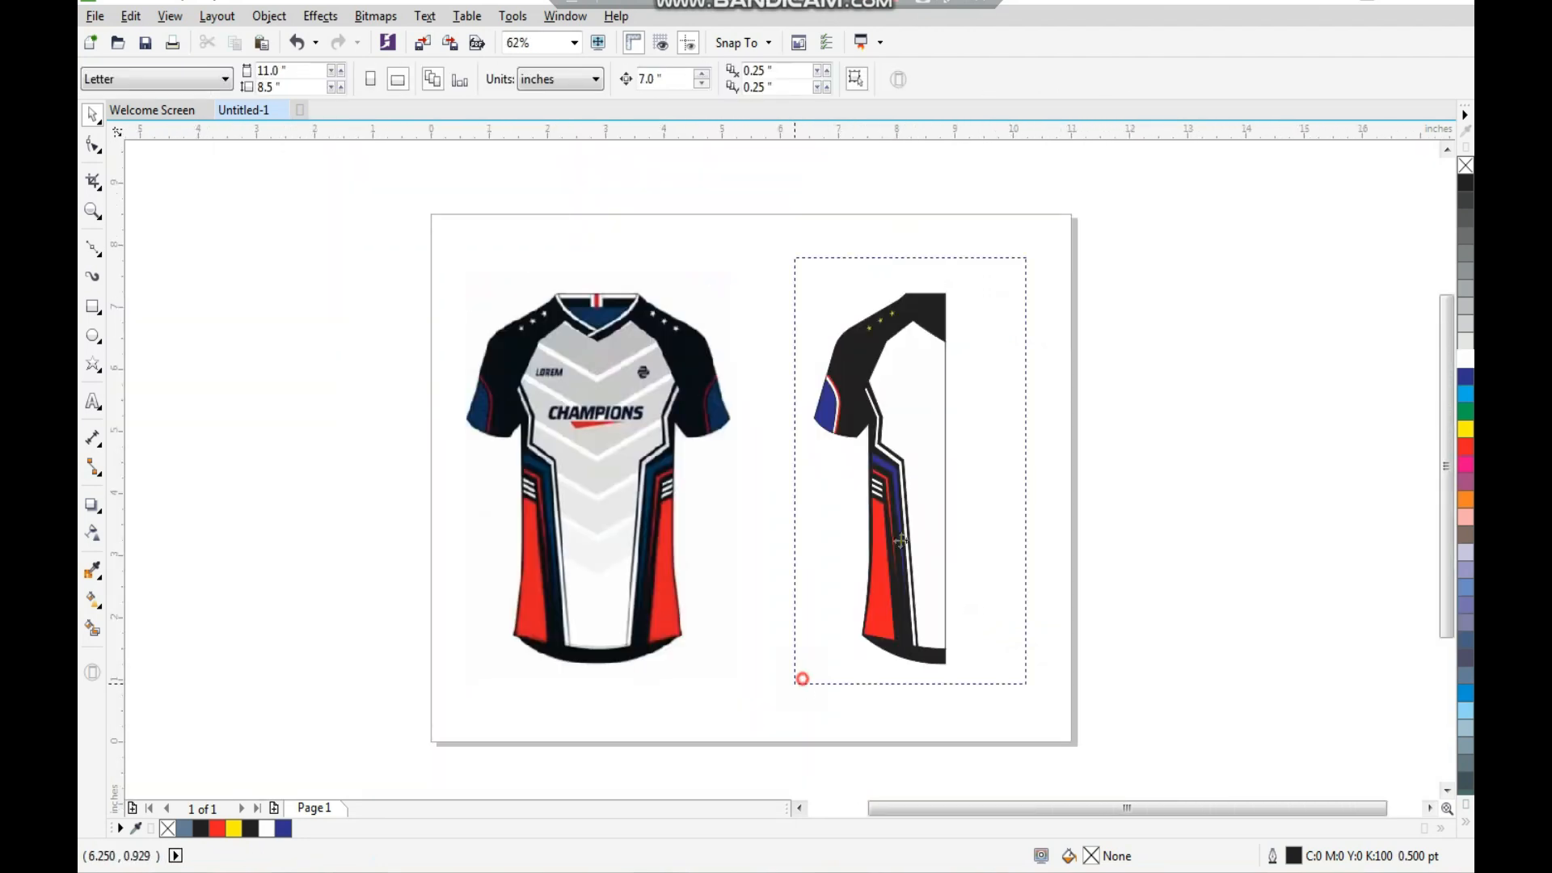
pyautogui.moveTo(906, 516); pyautogui.dragTo(884, 516)
pyautogui.moveTo(788, 476); pyautogui.dragTo(939, 482)
pyautogui.rightClick(939, 483)
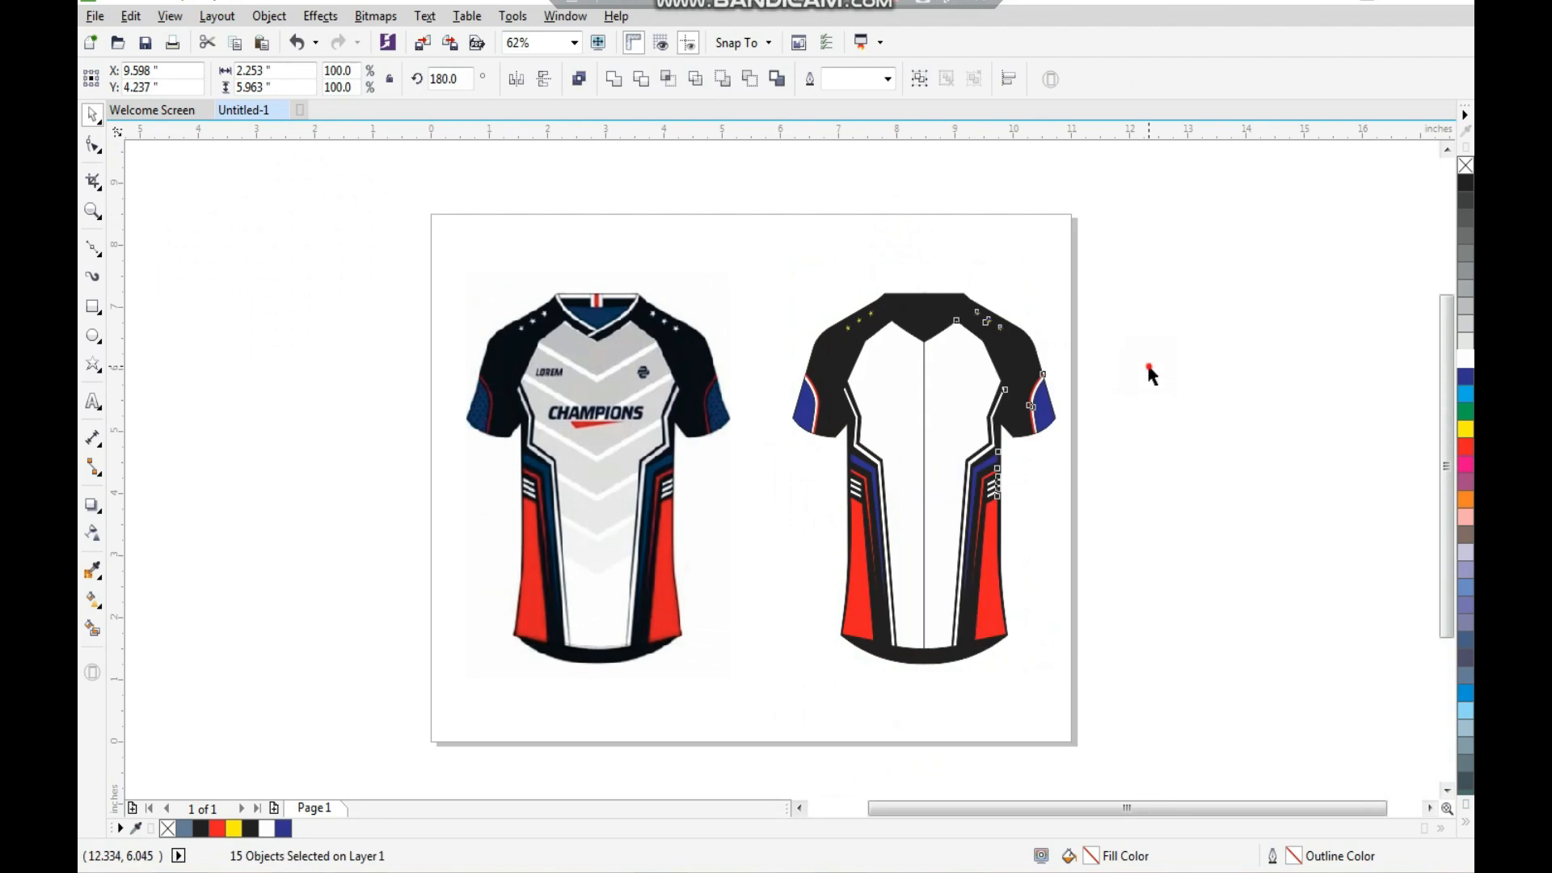
pyautogui.click(1148, 366)
# Step: Weld the two white front panel halves into one shape
pyautogui.press('F2')
pyautogui.moveTo(879, 279); pyautogui.dragTo(985, 441)
pyautogui.click(835, 483)
pyautogui.keyDown('shift'); pyautogui.click(682, 506); pyautogui.keyUp('shift')
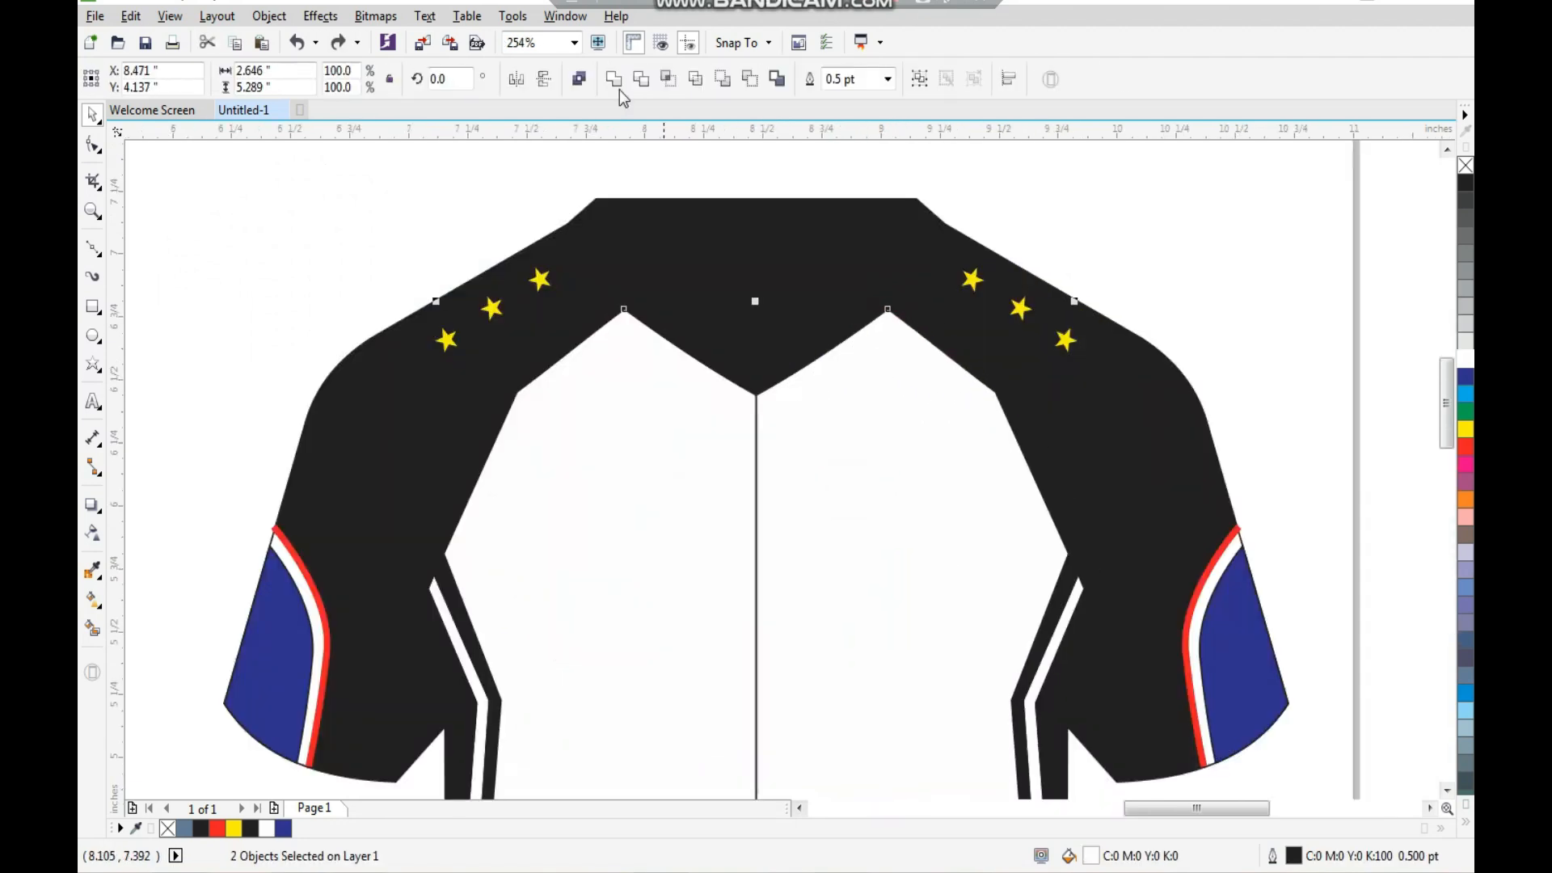
pyautogui.click(613, 79)
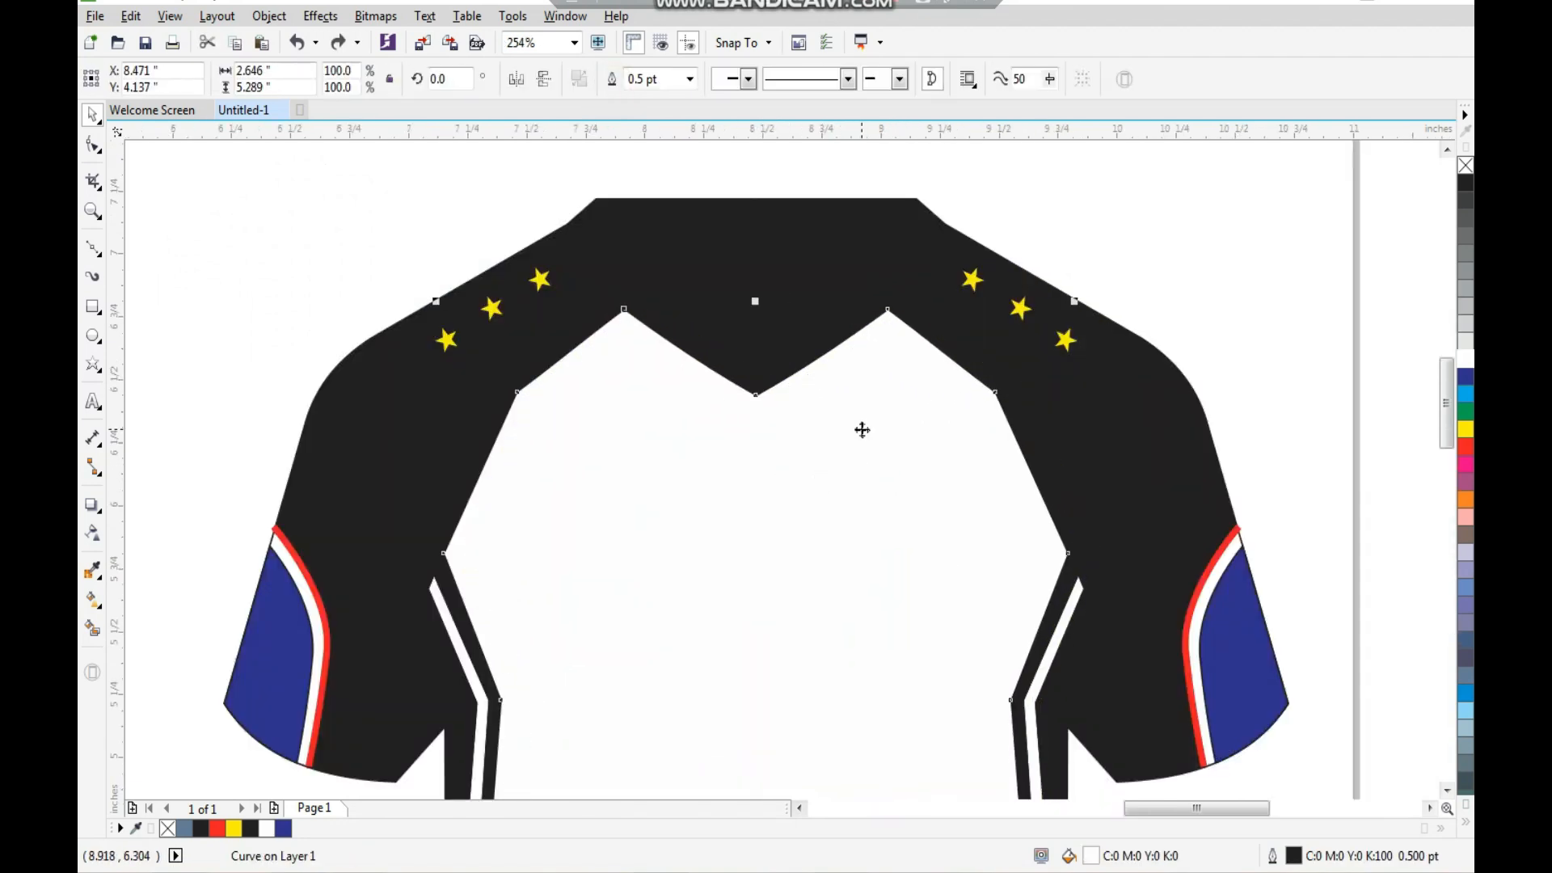
# Step: Fill the three yellow stars on each shoulder of the full jersey with white
pyautogui.press('F3')
pyautogui.moveTo(678, 358); pyautogui.dragTo(1035, 755)
pyautogui.click(1061, 550)
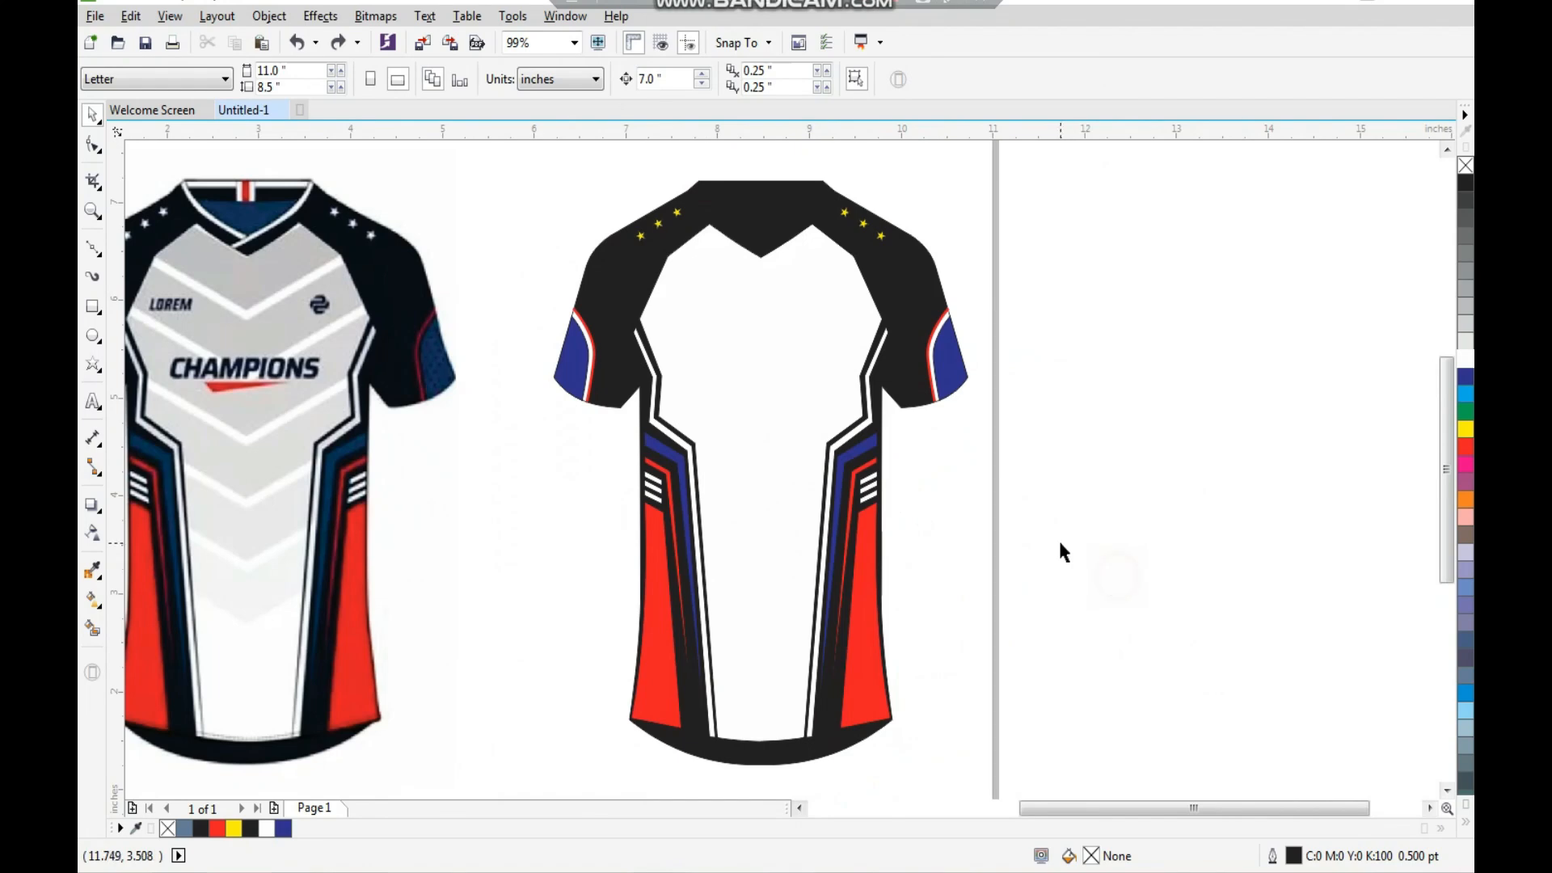
pyautogui.moveTo(825, 263); pyautogui.dragTo(826, 264)
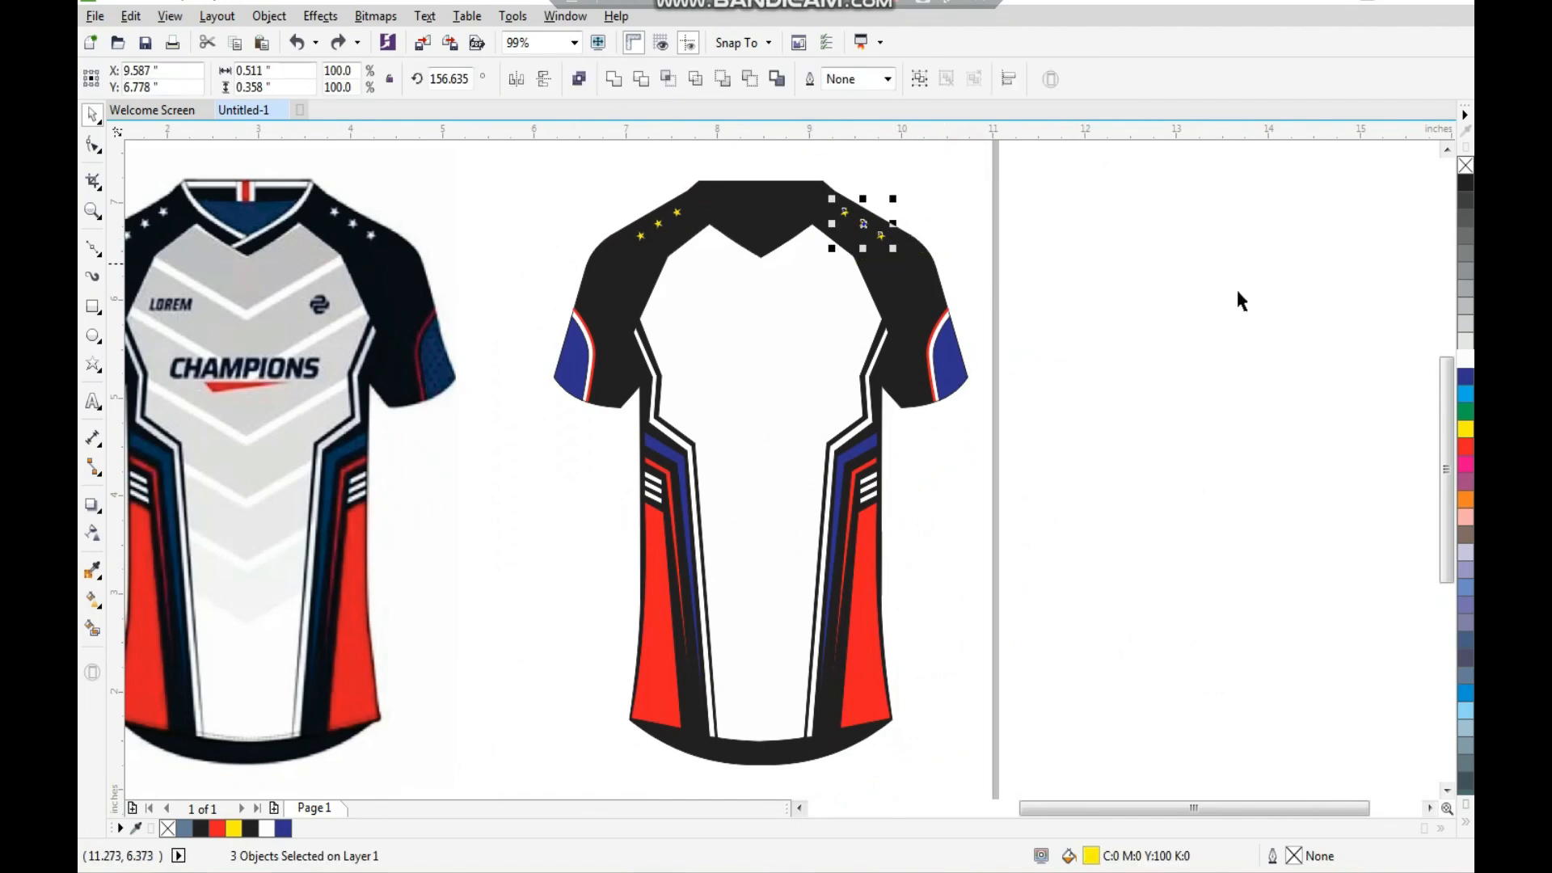
pyautogui.click(1466, 358)
pyautogui.moveTo(590, 170); pyautogui.dragTo(701, 263)
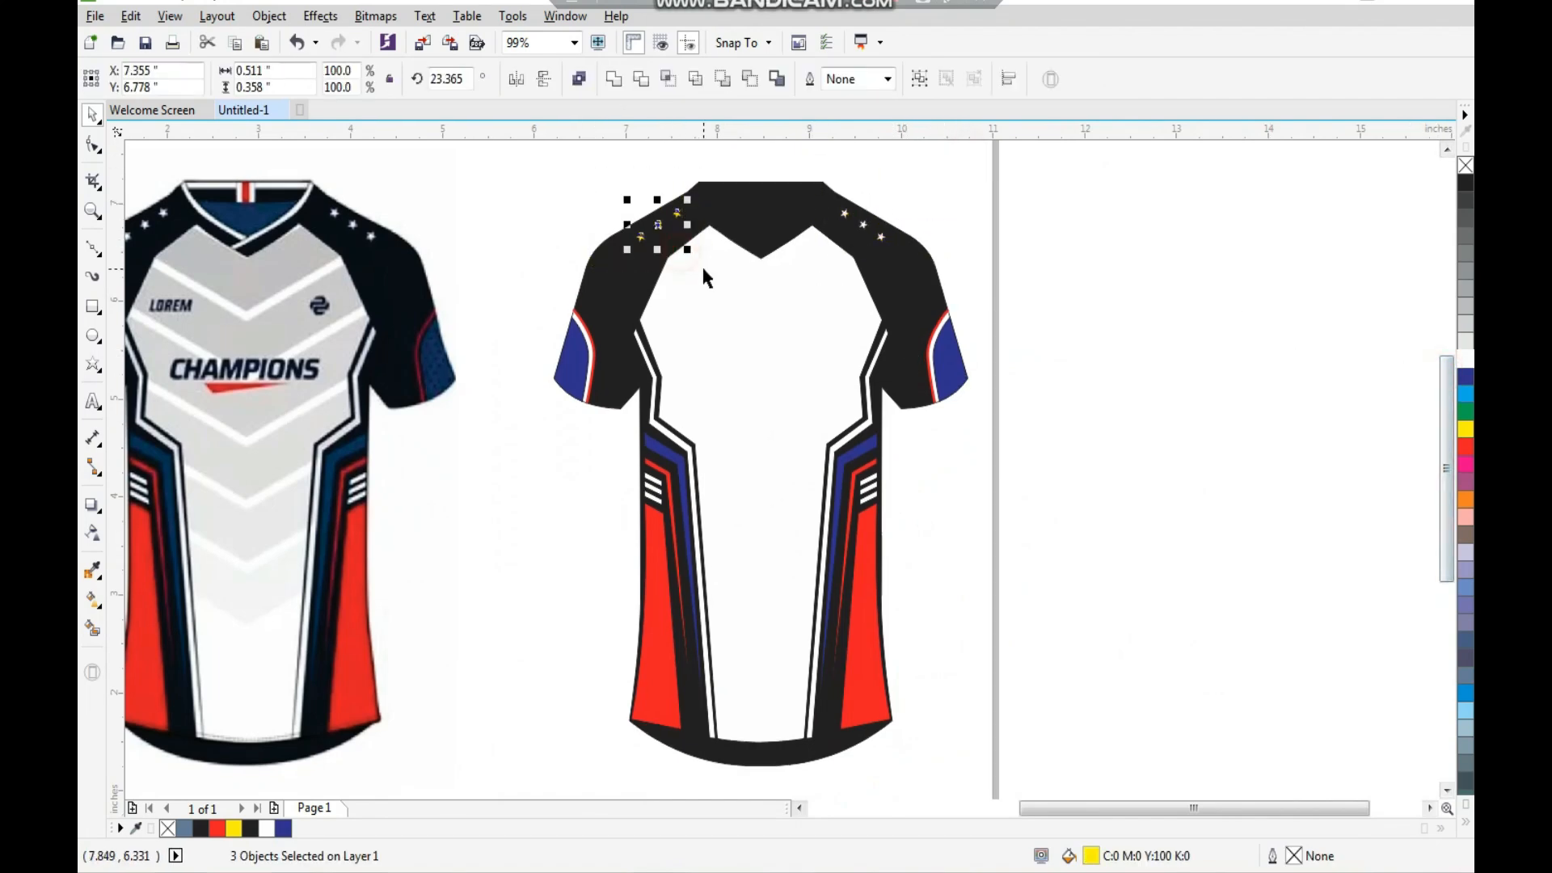
pyautogui.click(1465, 359)
pyautogui.click(1061, 334)
# Step: Draw a rectangle about 1.77 by 0.5 inches from the picture's chest centre towards one sleeve and fill it yellow
pyautogui.scroll(-3, 966, 411)
pyautogui.scroll(2, 618, 481)
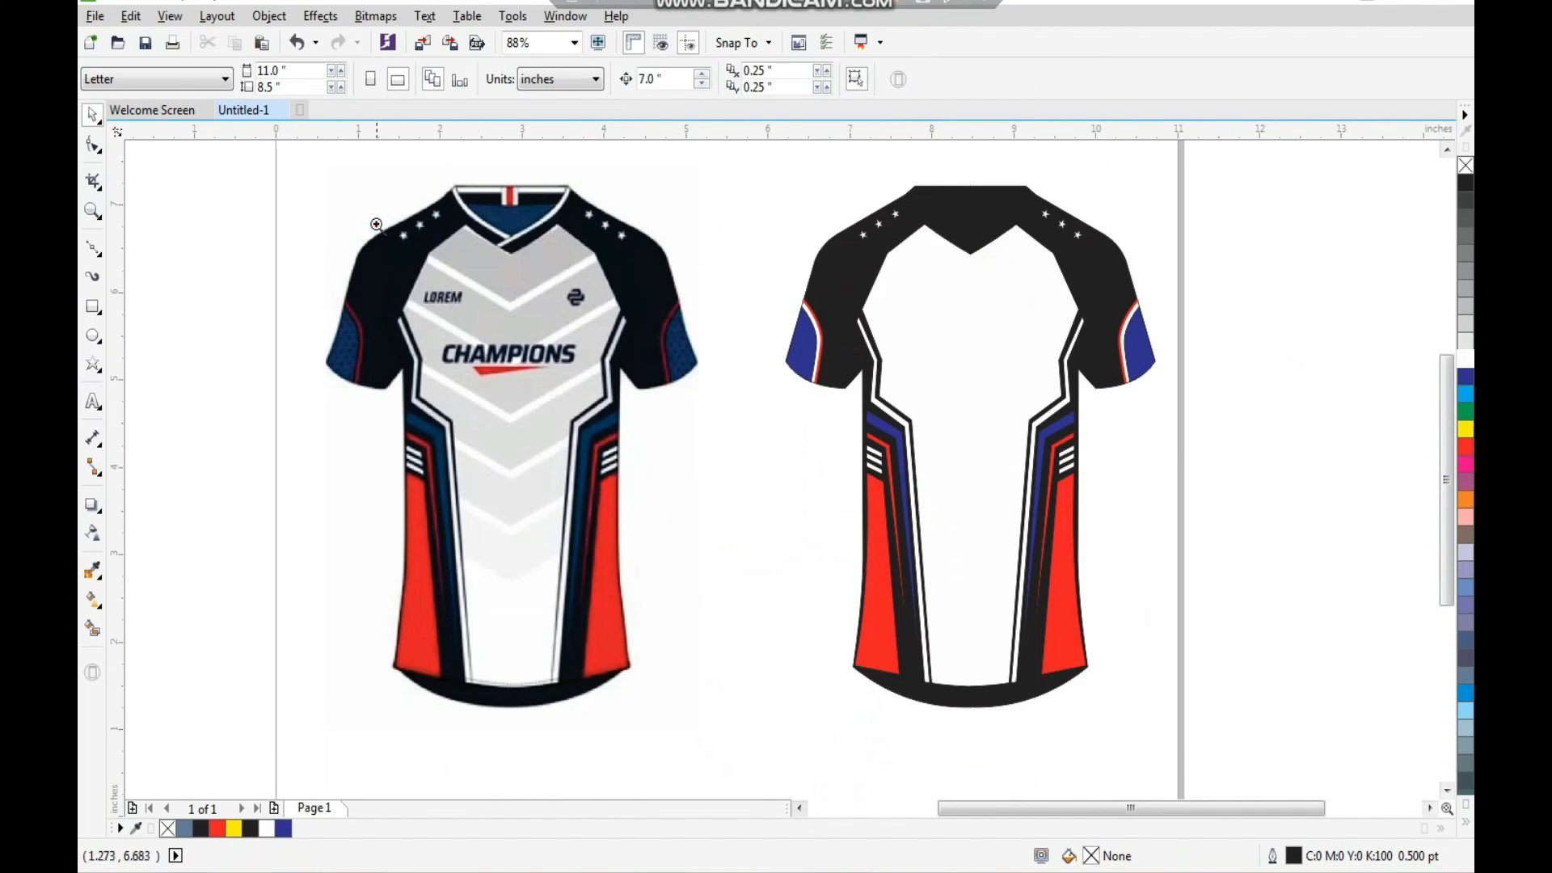
pyautogui.moveTo(376, 223); pyautogui.dragTo(675, 457)
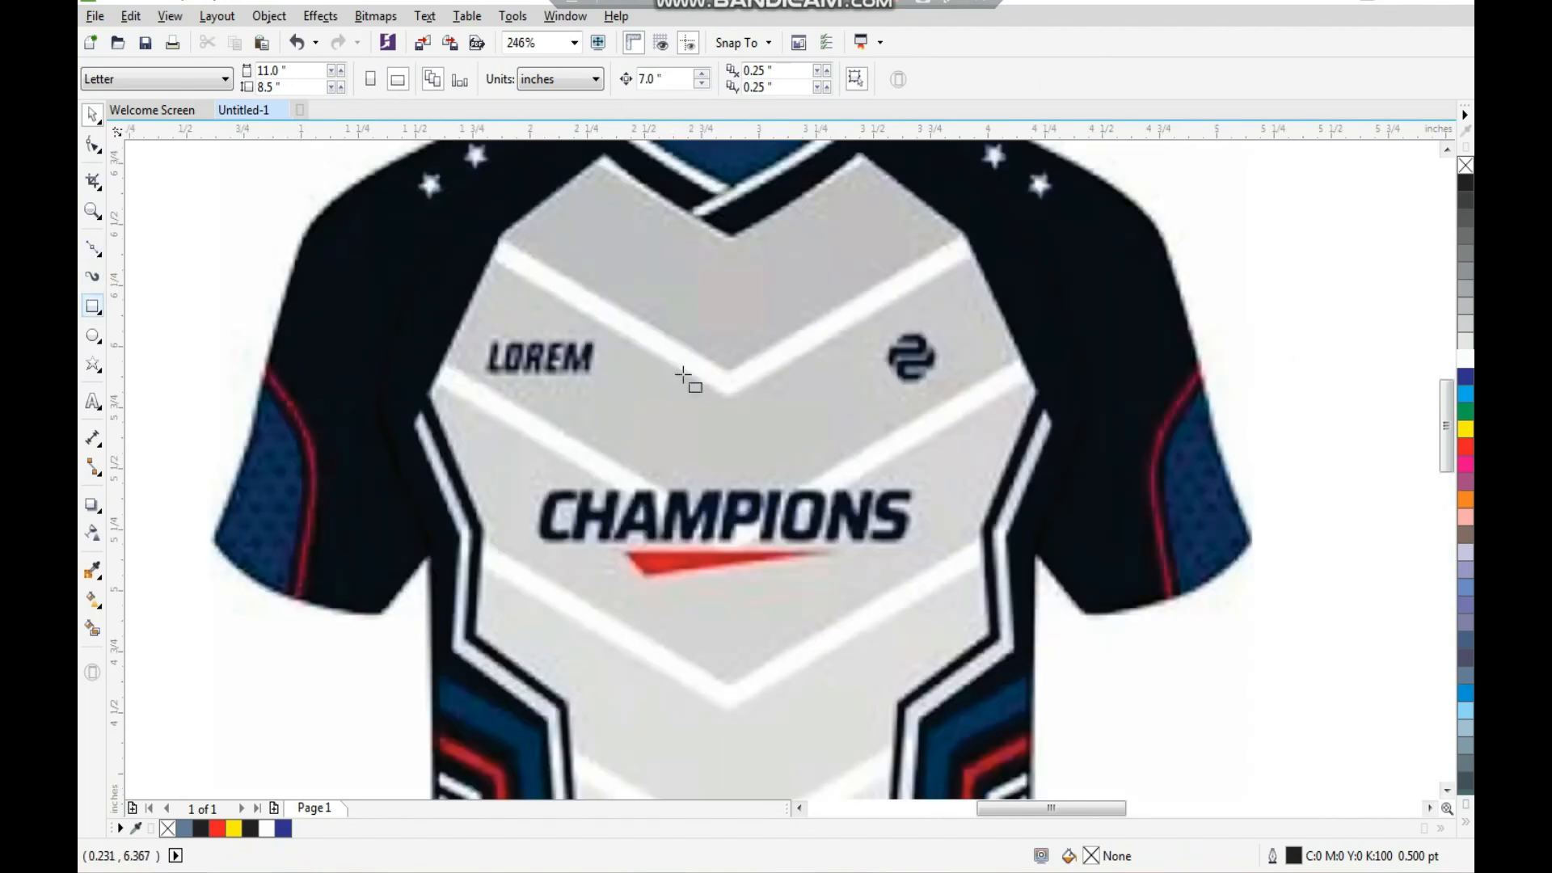
pyautogui.moveTo(732, 396); pyautogui.dragTo(326, 522)
pyautogui.click(1464, 435)
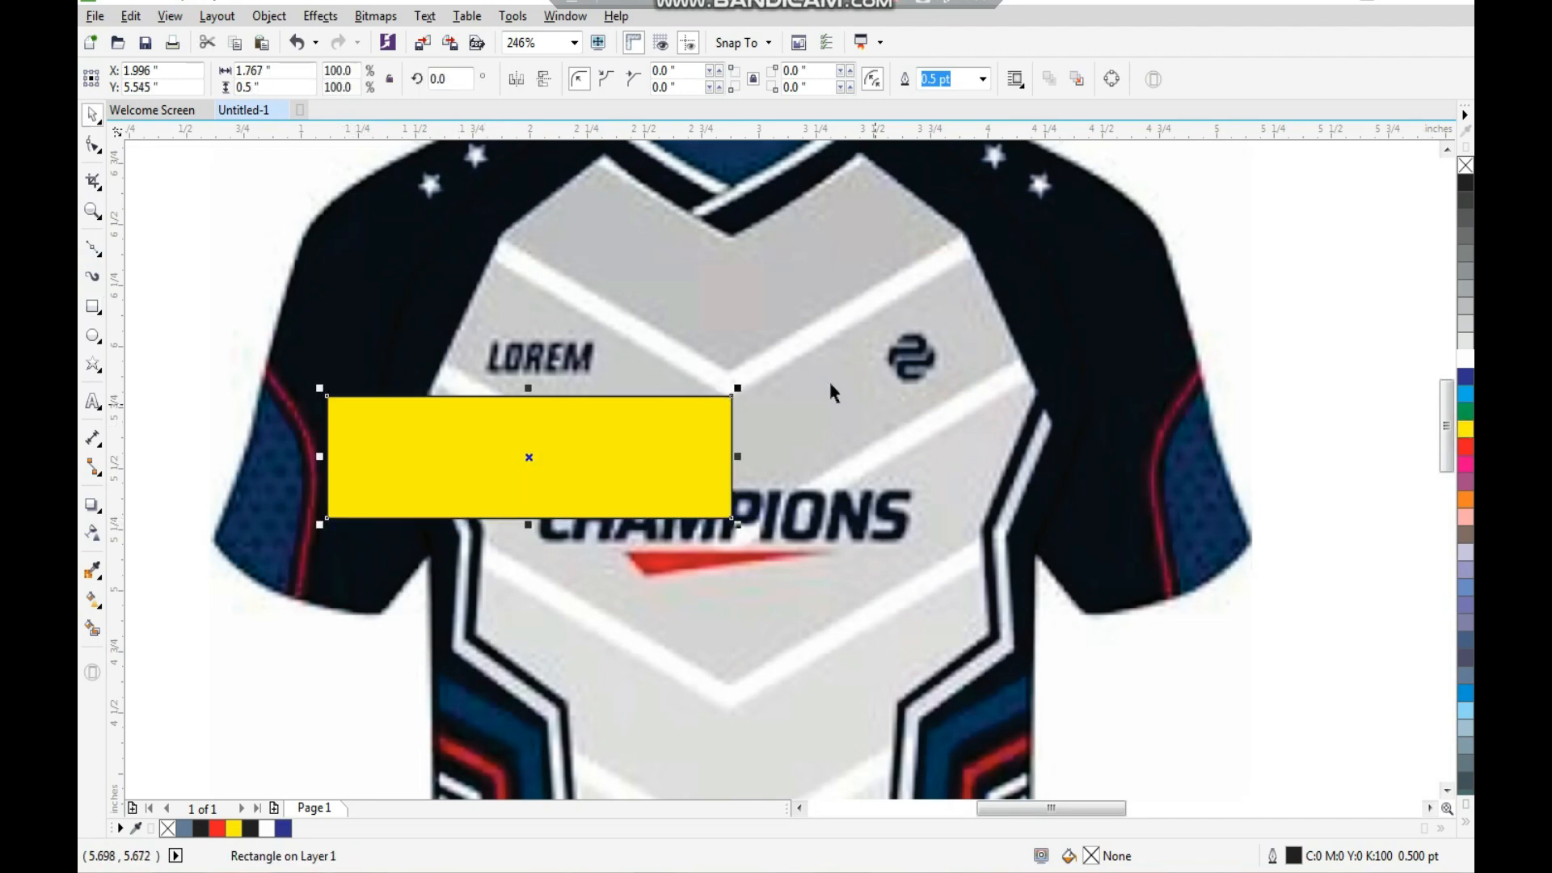
# Step: Skew the yellow rectangle vertically to about 1.41 inches overall height so it follows the slope of the chest chevron
pyautogui.scroll(-2, 833, 392)
pyautogui.scroll(2, 607, 468)
pyautogui.click(598, 467)
pyautogui.moveTo(557, 451); pyautogui.dragTo(566, 234)
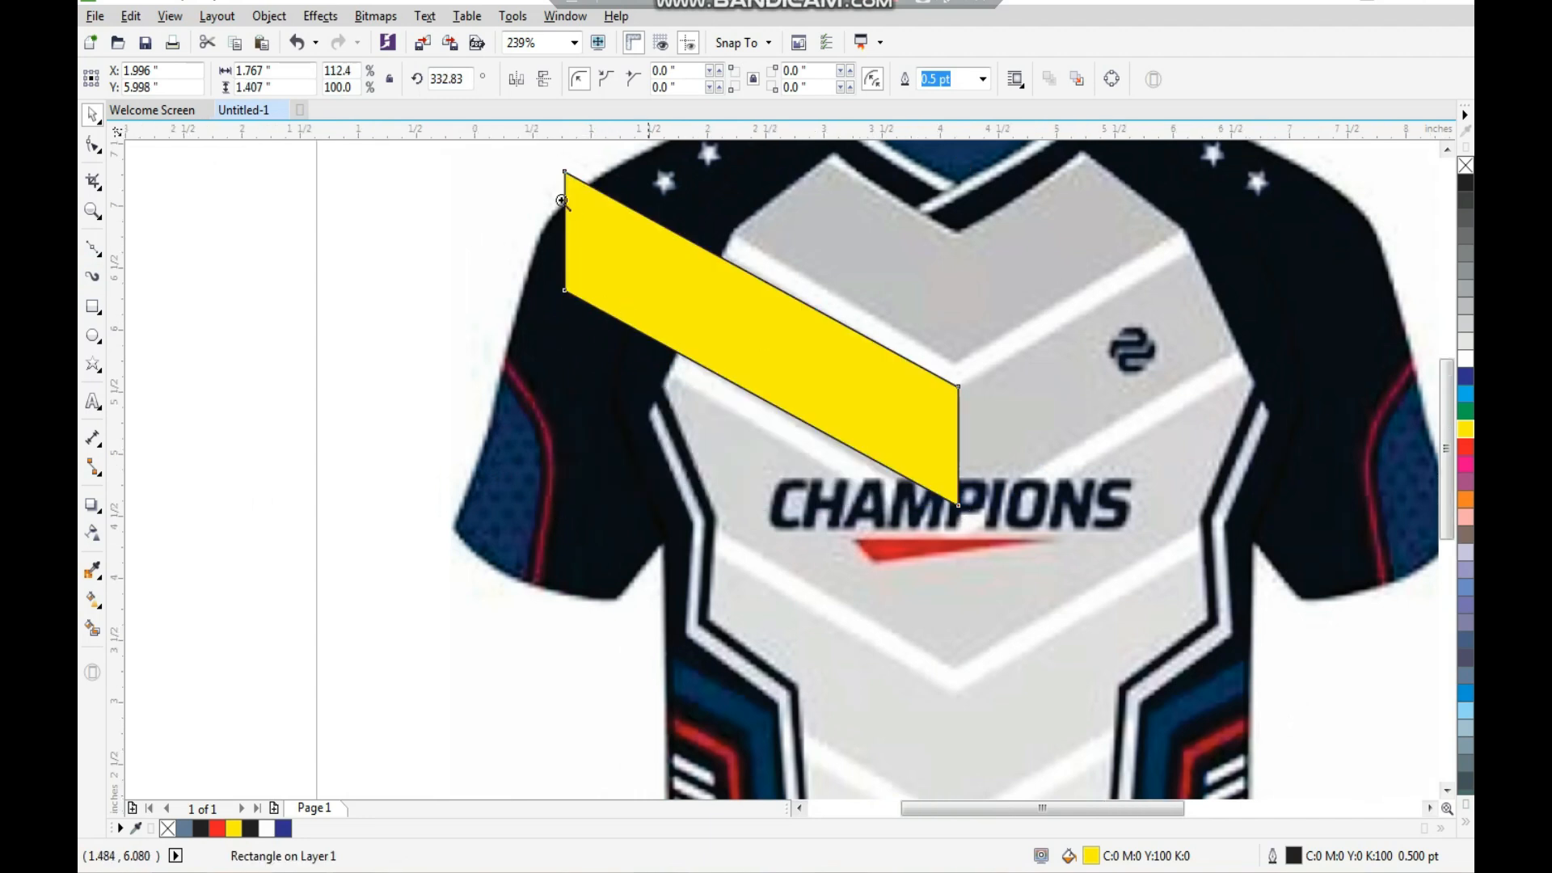
# Step: Mirror a copy of the slanted yellow band across the chest centre and weld both into one V-shaped chevron
pyautogui.scroll(-1, 1092, 561)
pyautogui.scroll(1, 423, 301)
pyautogui.click(402, 341)
pyautogui.moveTo(387, 388); pyautogui.dragTo(693, 443)
pyautogui.rightClick(693, 443)
pyautogui.keyDown('shift'); pyautogui.click(694, 443); pyautogui.keyUp('shift')
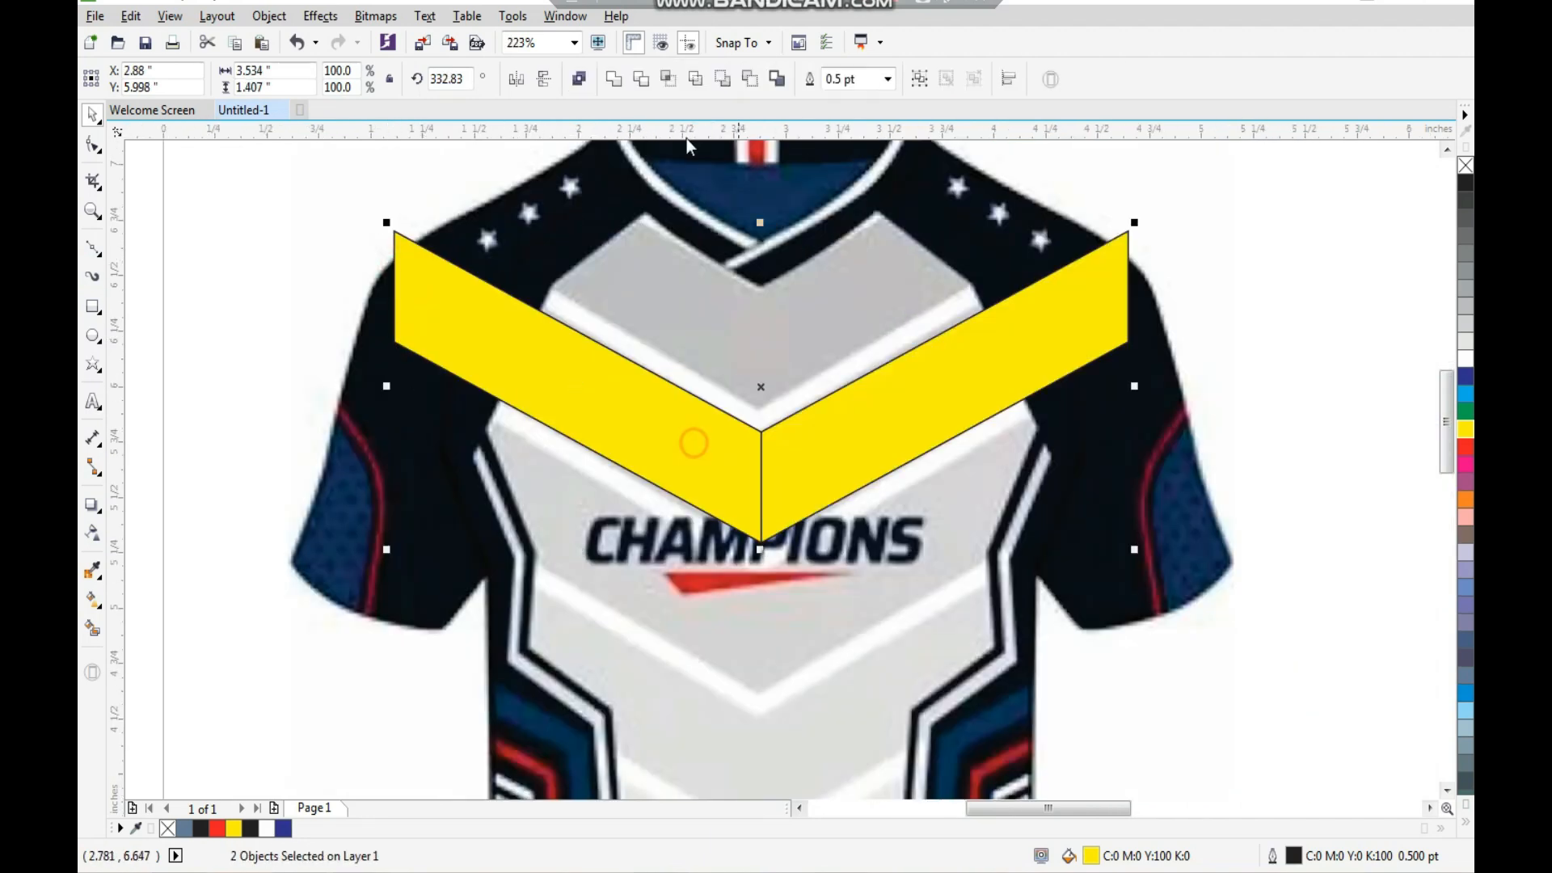
pyautogui.click(621, 84)
# Step: Duplicate the yellow chevron vertically and repeat the copy to make a stack of three evenly spaced chevrons
pyautogui.moveTo(765, 500)
pyautogui.mouseDown()
pyautogui.moveTo(769, 364)
pyautogui.moveTo(772, 502)
pyautogui.mouseUp()
pyautogui.rightClick(772, 502)
pyautogui.hotkey('ctrl', 'r')
pyautogui.scroll(-3, 690, 360)
pyautogui.scroll(1, 846, 658)
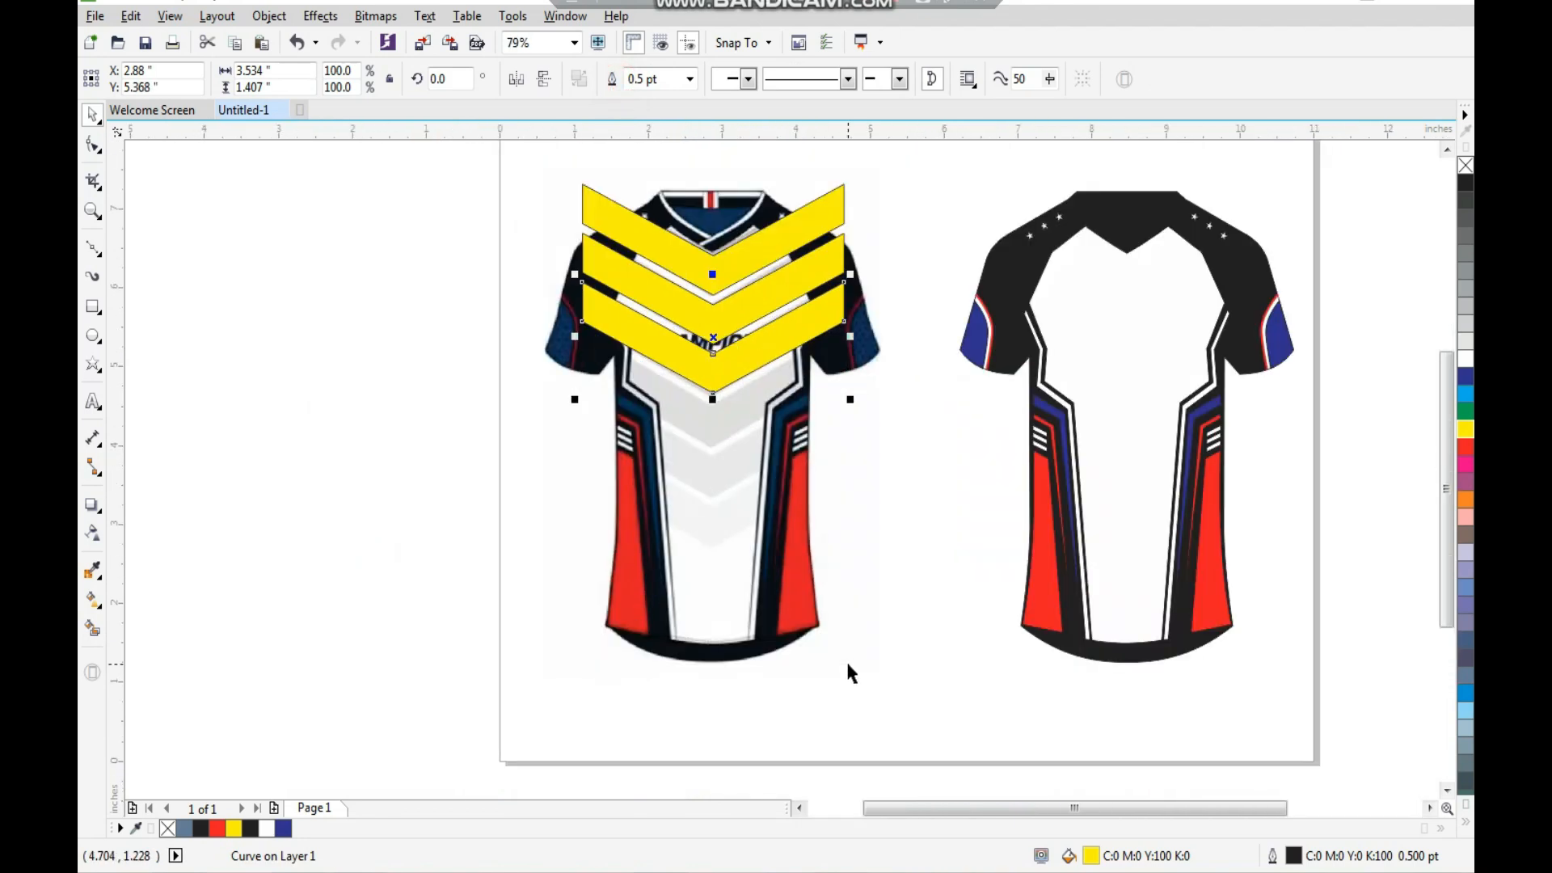
# Step: Repeat the vertical duplication six more times to extend the yellow chevron stack down to the jersey picture's hem
pyautogui.hotkey('ctrl', 'r')
pyautogui.hotkey('ctrl', 'r')
pyautogui.hotkey('ctrl', 'r')
pyautogui.hotkey('ctrl', 'r')
pyautogui.hotkey('ctrl', 'r')
pyautogui.hotkey('ctrl', 'r')
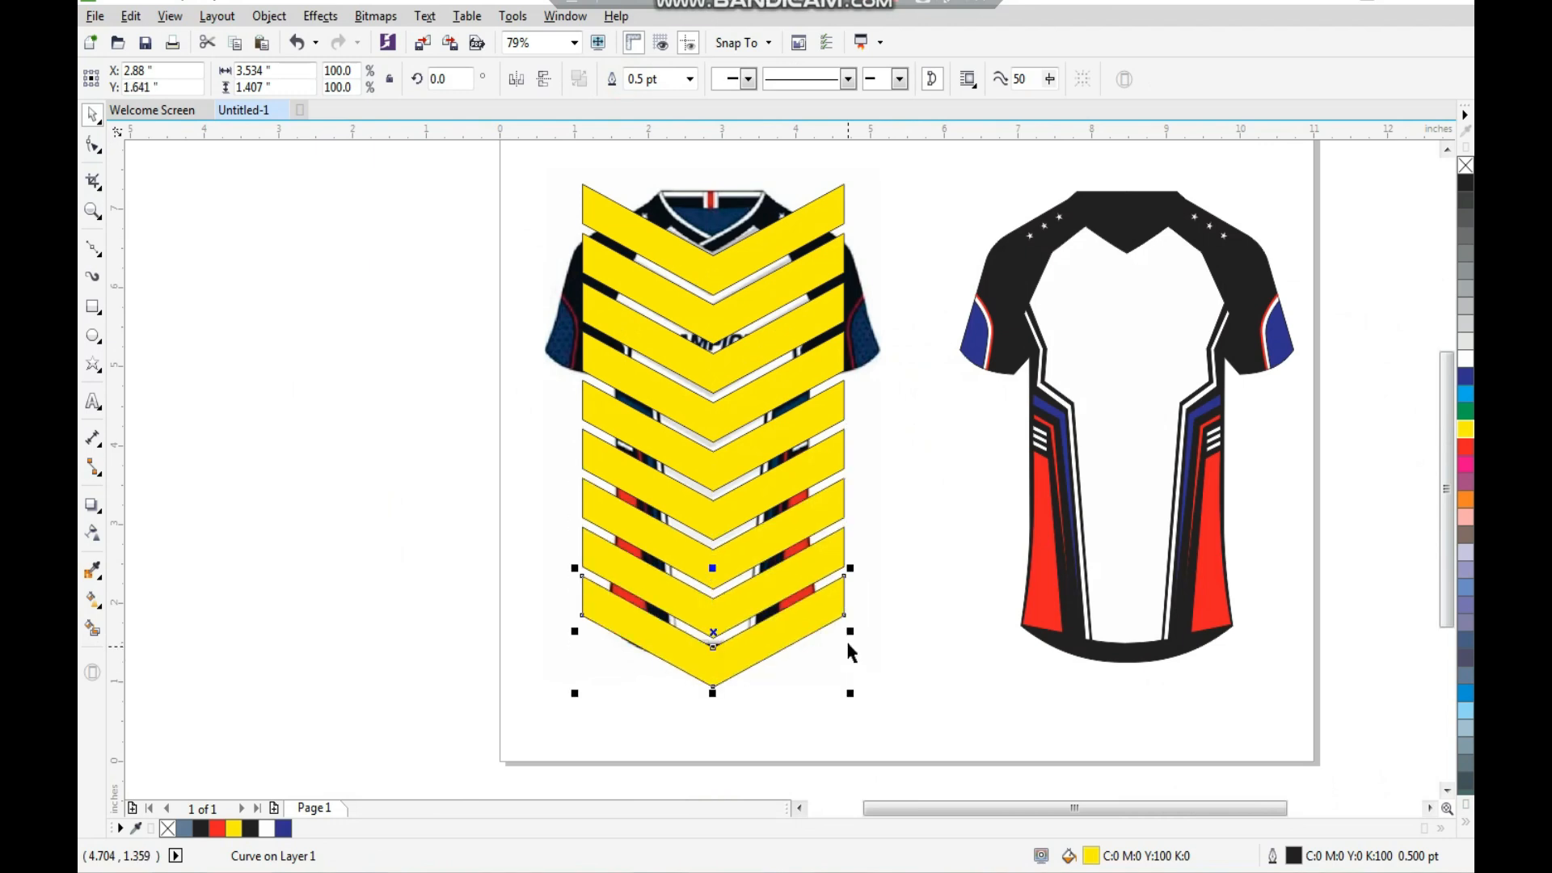
# Step: Select all nine yellow chevrons and weld them into a single object
pyautogui.keyDown('shift'); pyautogui.click(835, 517); pyautogui.keyUp('shift')
pyautogui.keyDown('shift'); pyautogui.click(834, 485); pyautogui.keyUp('shift')
pyautogui.keyDown('shift'); pyautogui.click(832, 456); pyautogui.keyUp('shift')
pyautogui.keyDown('shift'); pyautogui.click(834, 412); pyautogui.keyUp('shift')
pyautogui.keyDown('shift'); pyautogui.click(835, 364); pyautogui.keyUp('shift')
pyautogui.keyDown('shift'); pyautogui.click(837, 315); pyautogui.keyUp('shift')
pyautogui.keyDown('shift'); pyautogui.click(837, 268); pyautogui.keyUp('shift')
pyautogui.keyDown('shift'); pyautogui.click(825, 221); pyautogui.keyUp('shift')
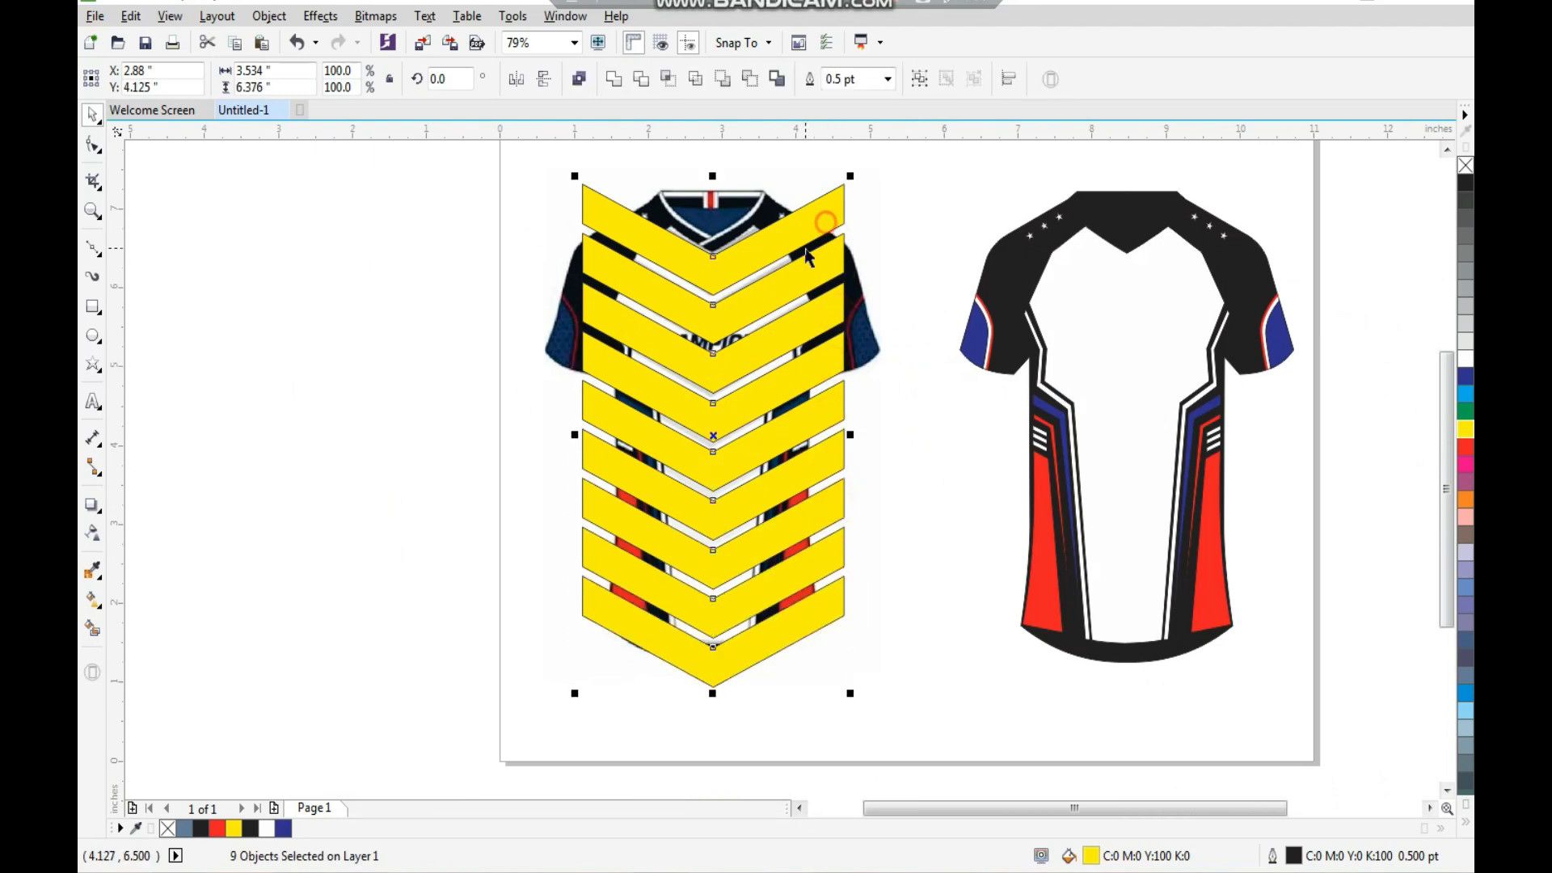
pyautogui.click(614, 79)
# Step: Centre the welded chevrons horizontally on the traced jersey and shift them slightly upward to meet the neckline point
pyautogui.keyDown('shift'); pyautogui.click(1156, 392); pyautogui.keyUp('shift')
pyautogui.press('c')
pyautogui.press('Escape')
pyautogui.click(1196, 251)
pyautogui.press('F2')
pyautogui.moveTo(1234, 198); pyautogui.dragTo(1021, 385)
pyautogui.moveTo(951, 332); pyautogui.dragTo(953, 320)
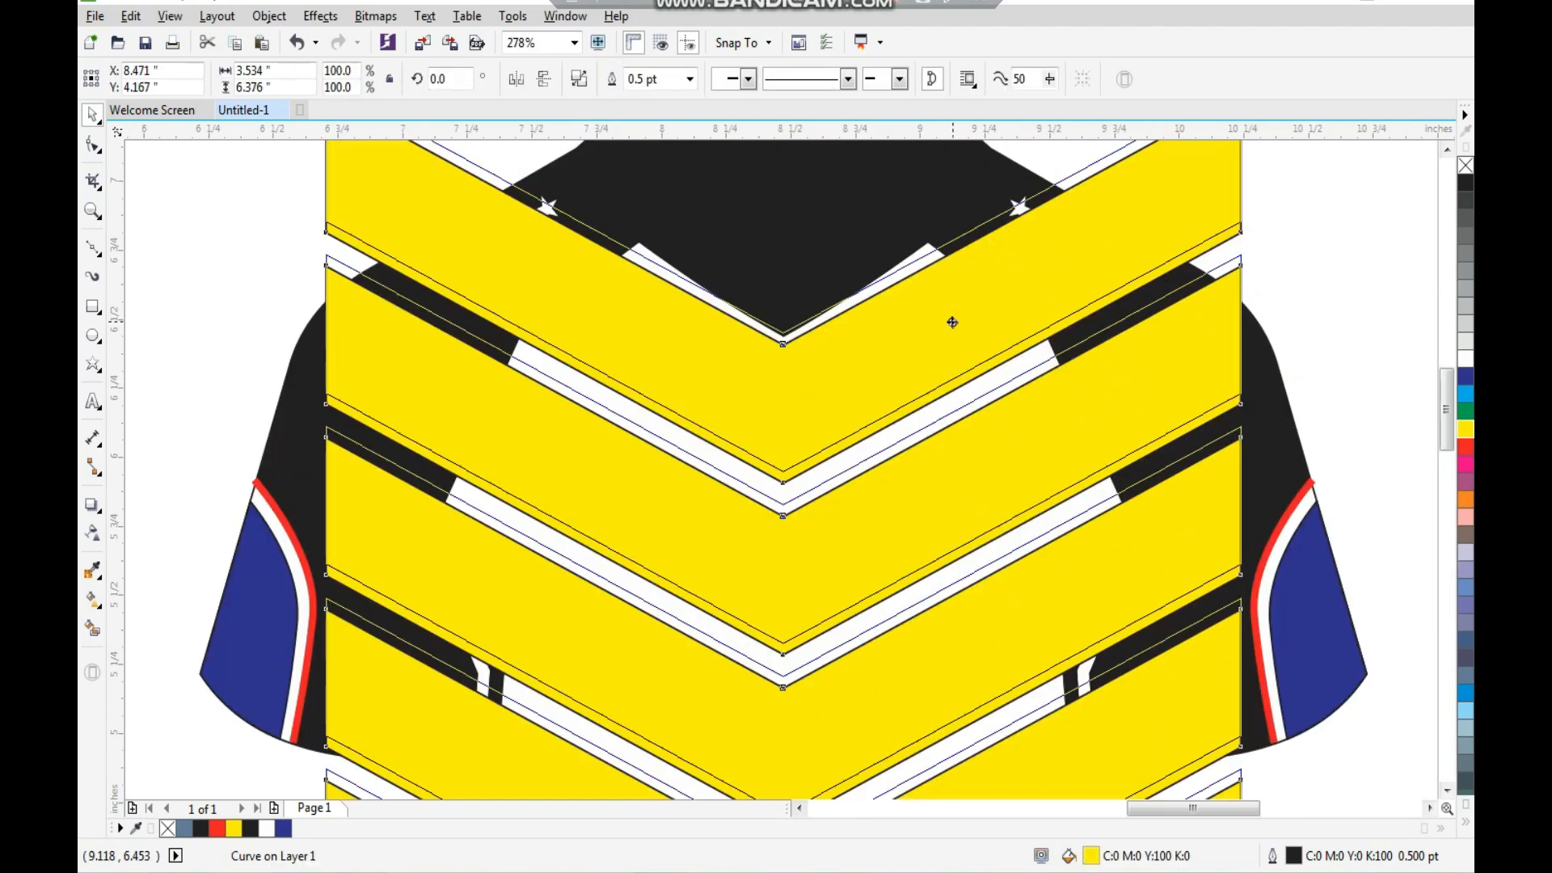
# Step: Fill the chevron stack with 40% black and remove its outline
pyautogui.click(1467, 294)
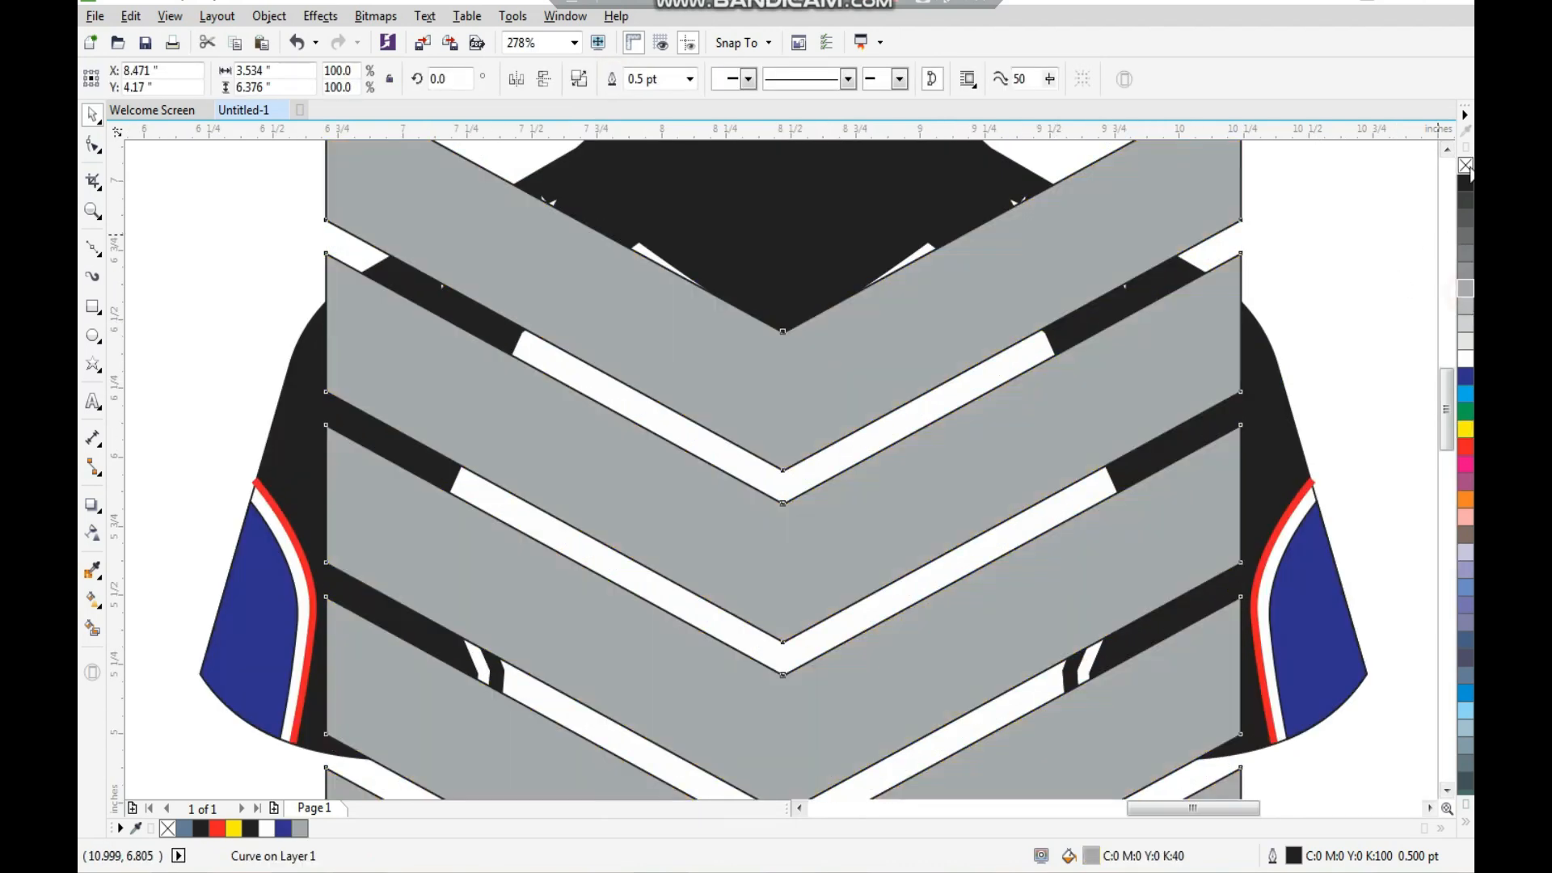
pyautogui.rightClick(1466, 165)
# Step: Apply a vertical linear transparency to the grey chevrons, fading out from the neckline towards the hem, with the midpoint shifted upward
pyautogui.press('F3')
pyautogui.press('F3')
pyautogui.press('F2')
pyautogui.moveTo(797, 318); pyautogui.dragTo(1006, 593)
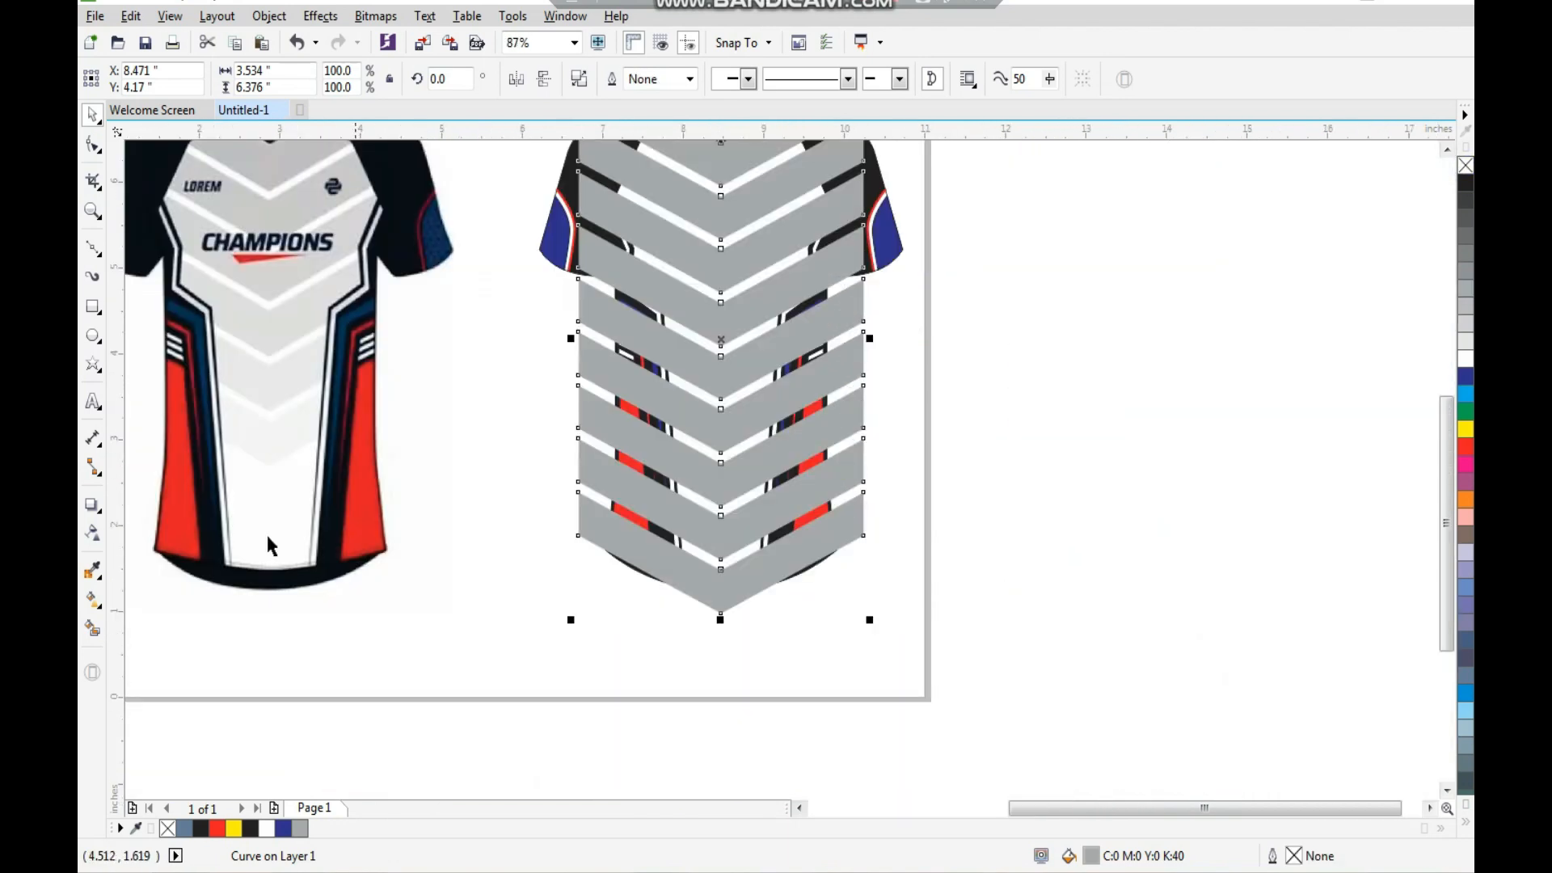
pyautogui.click(94, 535)
pyautogui.moveTo(726, 279); pyautogui.dragTo(725, 514)
pyautogui.moveTo(727, 275); pyautogui.dragTo(726, 188)
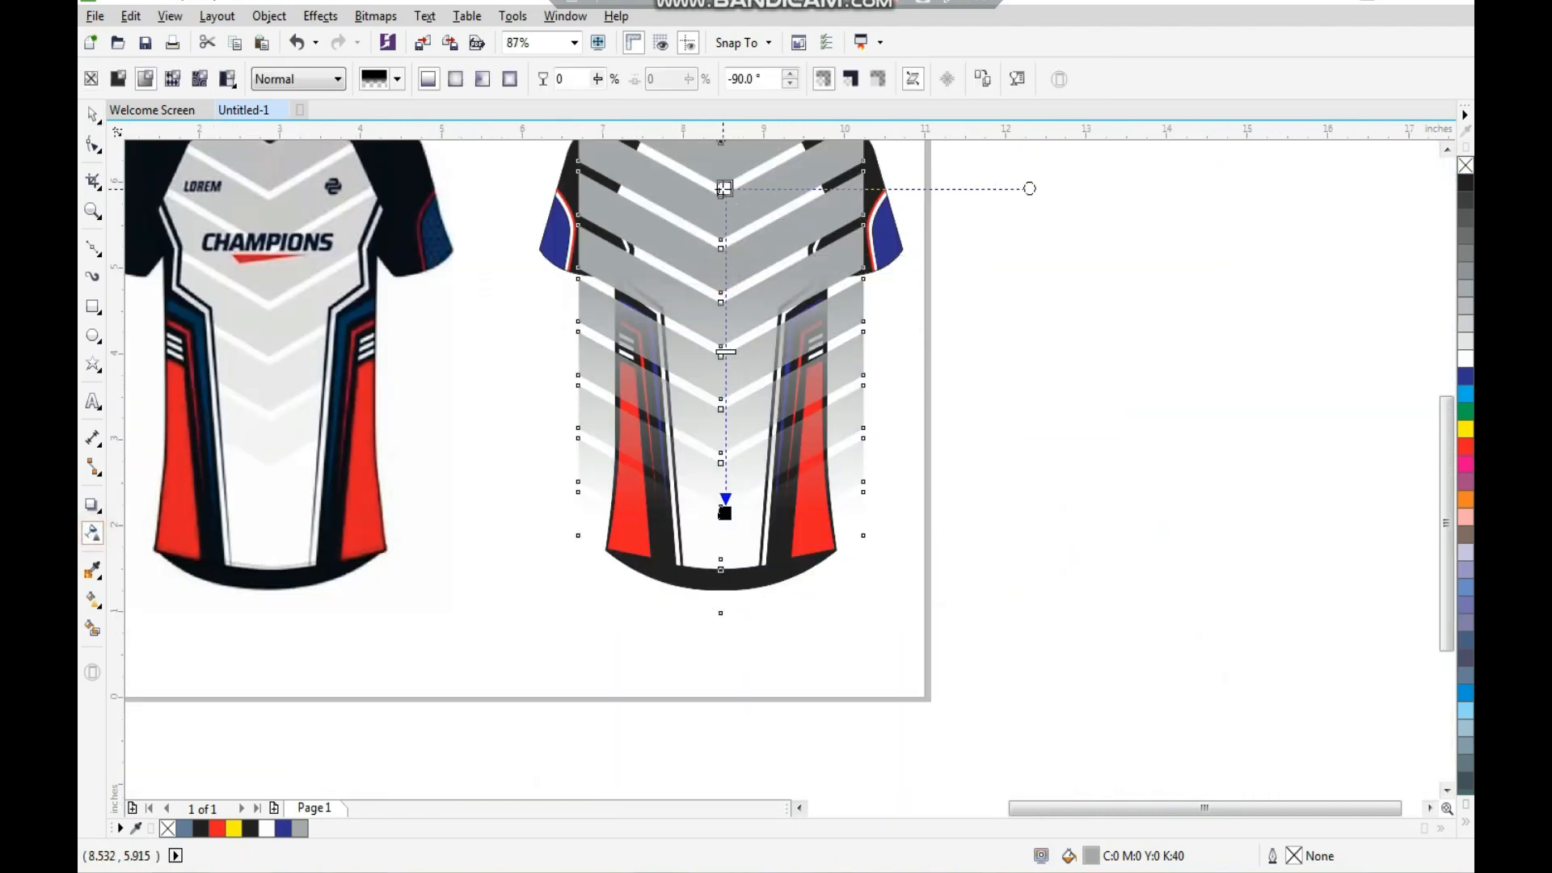
pyautogui.scroll(-2, 743, 403)
pyautogui.scroll(2, 734, 315)
pyautogui.moveTo(743, 331); pyautogui.dragTo(743, 233)
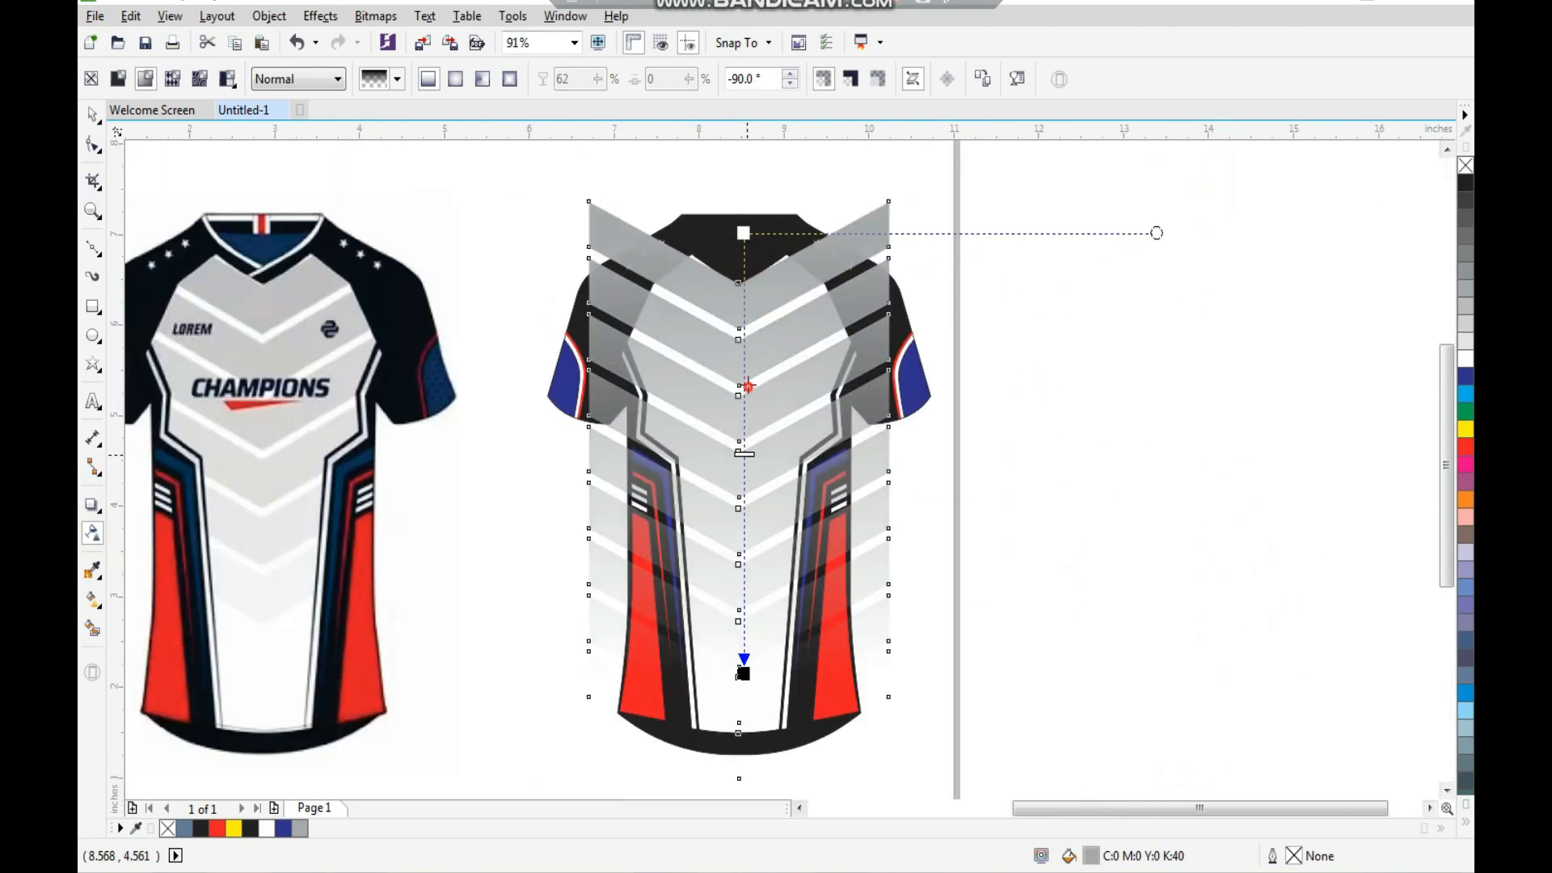
pyautogui.moveTo(745, 454); pyautogui.dragTo(748, 386)
pyautogui.press('space')
pyautogui.click(1036, 371)
# Step: PowerClip the faded grey chevrons inside the traced jersey's white body panel
pyautogui.click(861, 241)
pyautogui.press('F2')
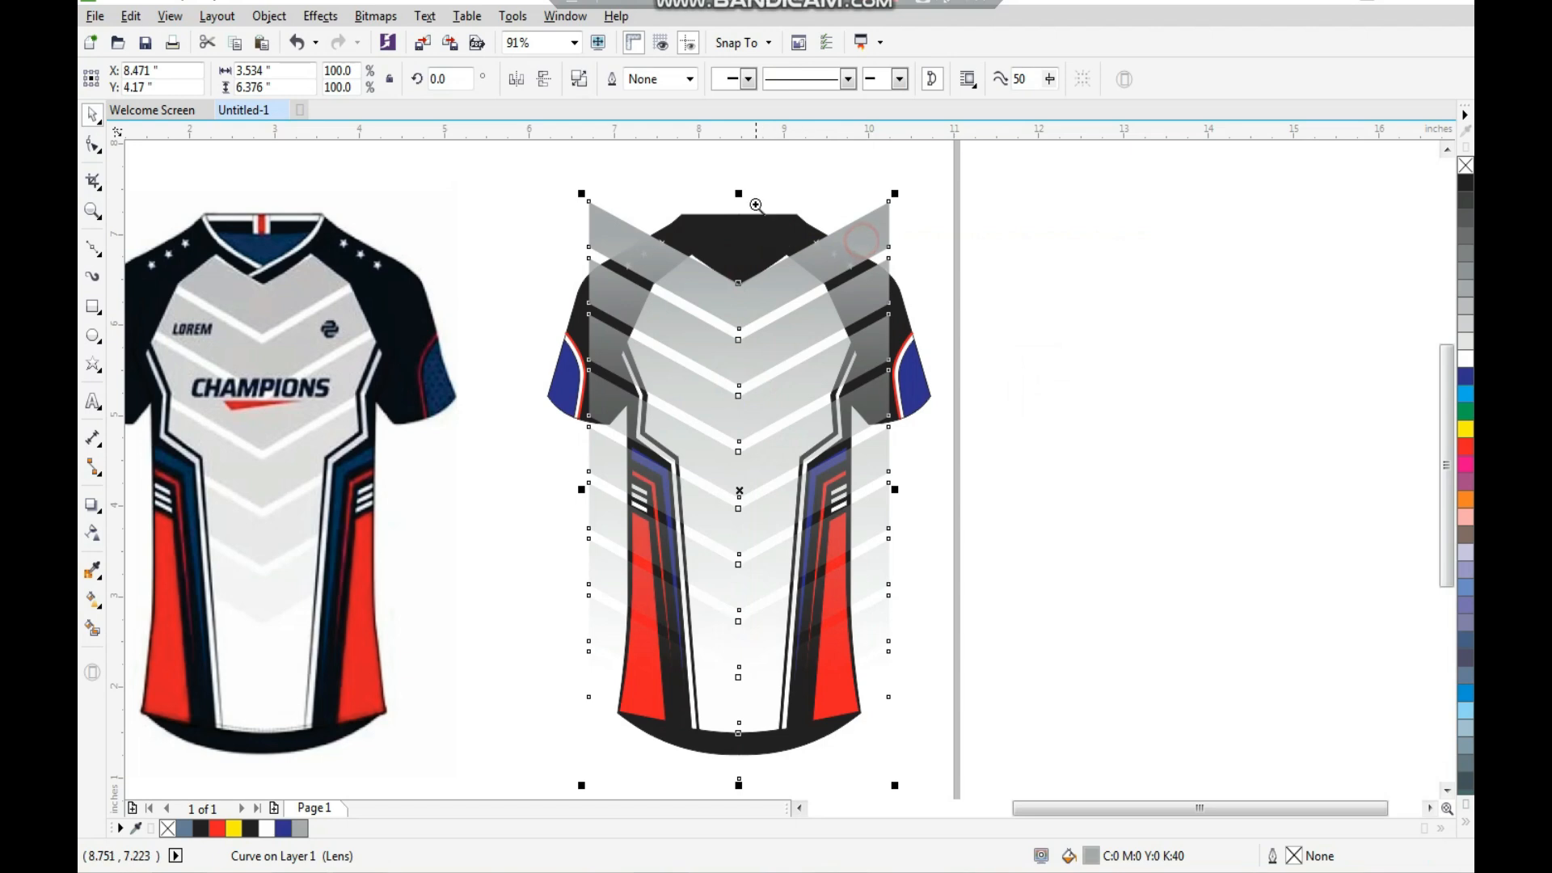
pyautogui.scroll(3, 824, 230)
pyautogui.rightClick(799, 306)
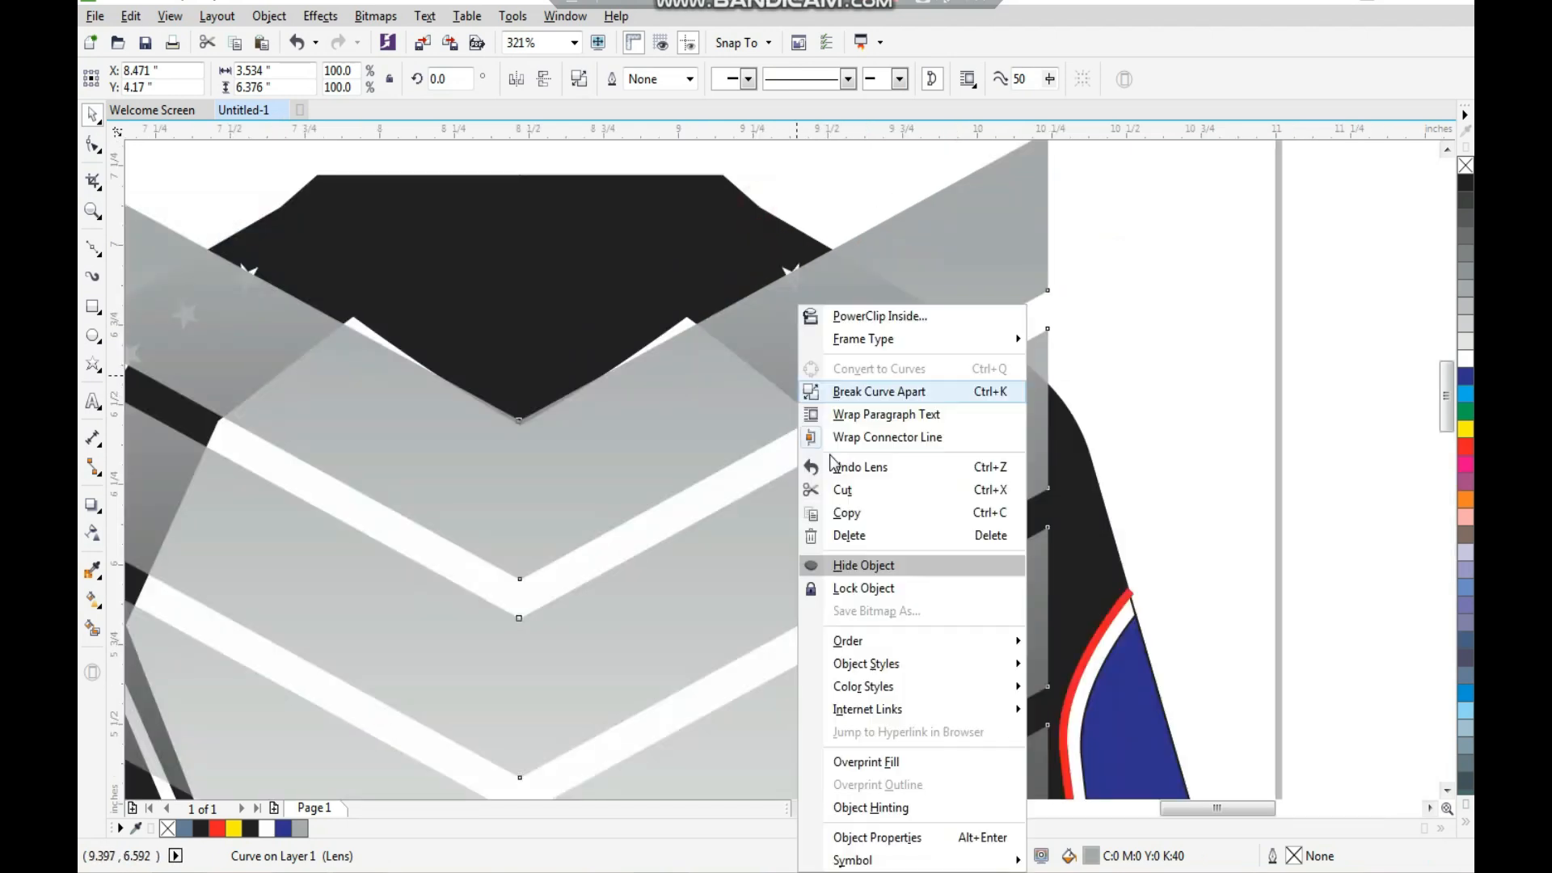
pyautogui.click(877, 316)
pyautogui.click(755, 458)
# Step: Inspect the clipped chevron pattern and compare the traced jersey with the reference picture
pyautogui.scroll(-5, 1002, 319)
pyautogui.press('F2')
pyautogui.moveTo(1002, 246); pyautogui.dragTo(555, 634)
pyautogui.moveTo(499, 679); pyautogui.dragTo(1249, 166)
pyautogui.click(637, 222)
pyautogui.press('F2')
pyautogui.moveTo(1091, 163); pyautogui.dragTo(272, 768)
pyautogui.click(317, 455)
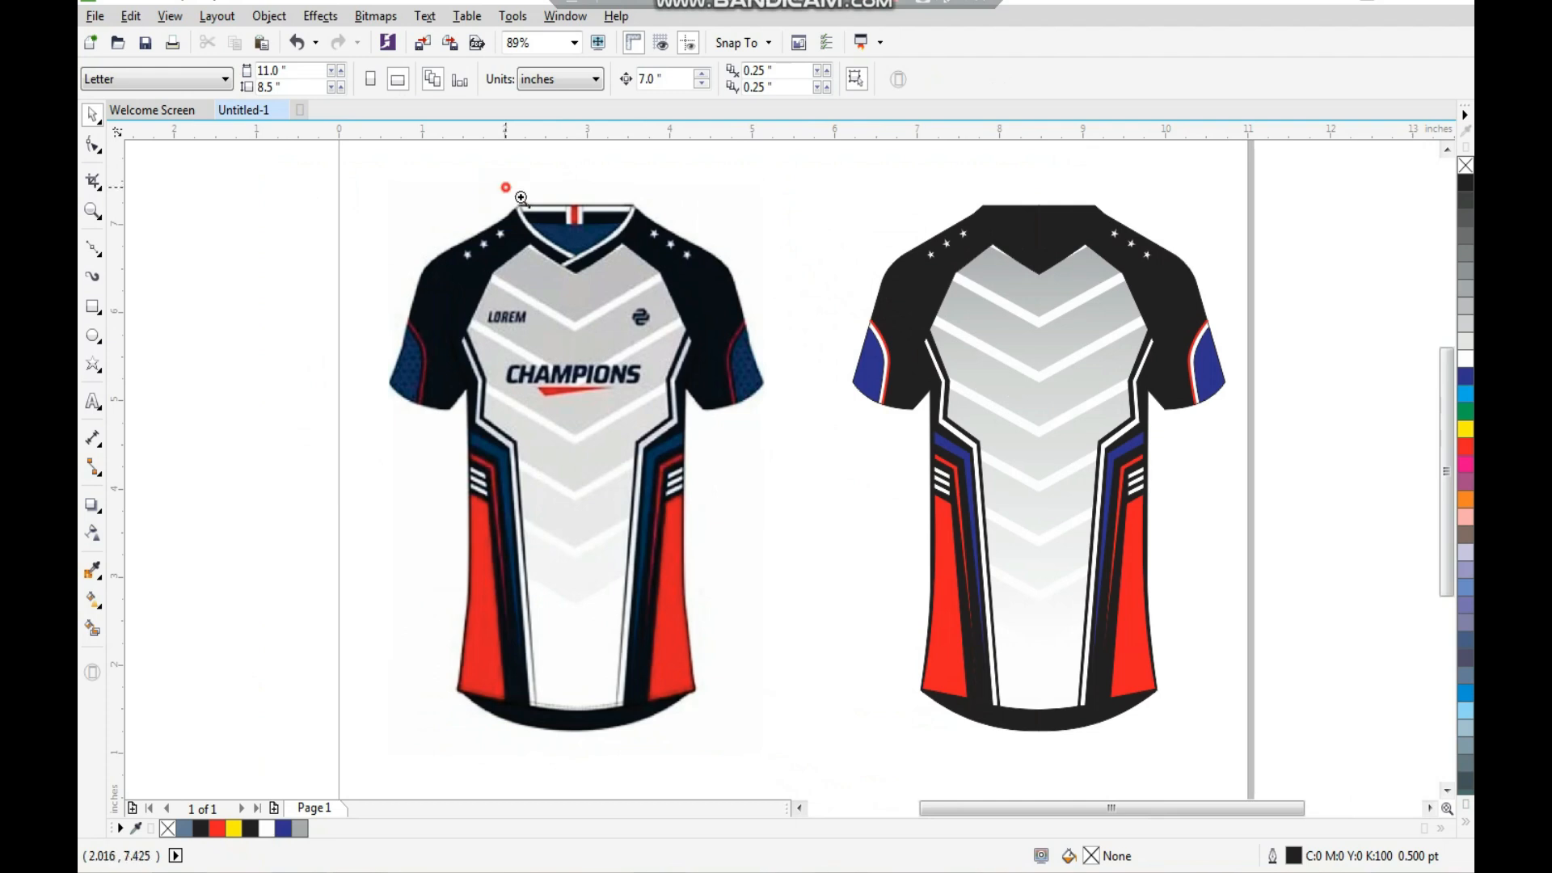
# Step: Trace the picture's left white collar band as a straight four-point shape, select all its nodes and fill it yellow
pyautogui.moveTo(521, 197); pyautogui.dragTo(667, 307)
pyautogui.click(93, 245)
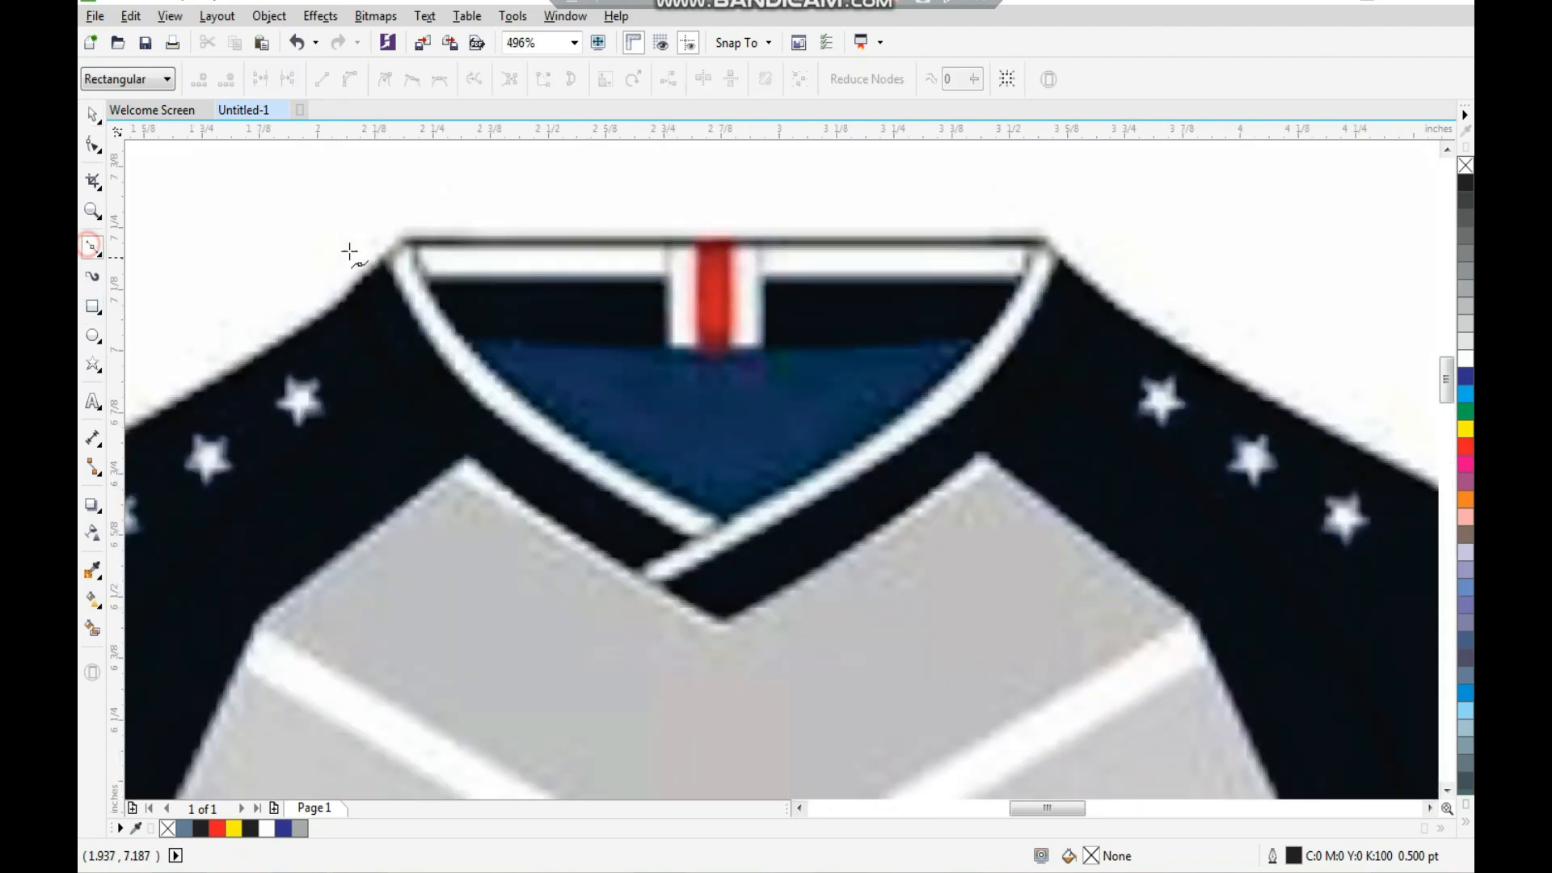
pyautogui.click(388, 261)
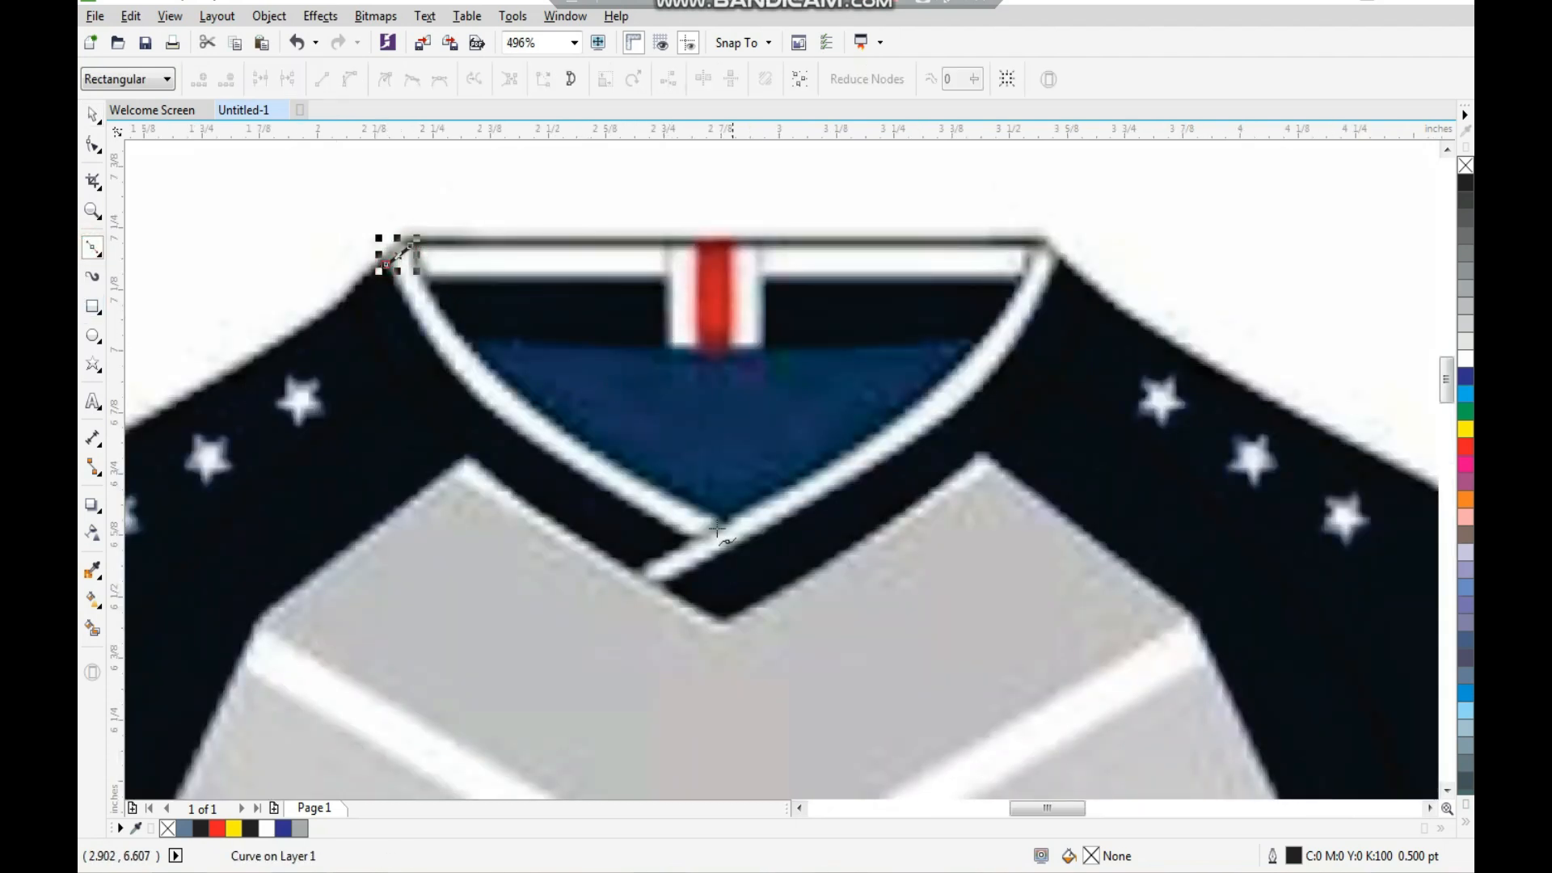
pyautogui.click(695, 537)
pyautogui.click(722, 521)
pyautogui.click(411, 246)
pyautogui.press('space')
pyautogui.press('F10')
pyautogui.moveTo(325, 185); pyautogui.dragTo(833, 606)
pyautogui.click(1465, 429)
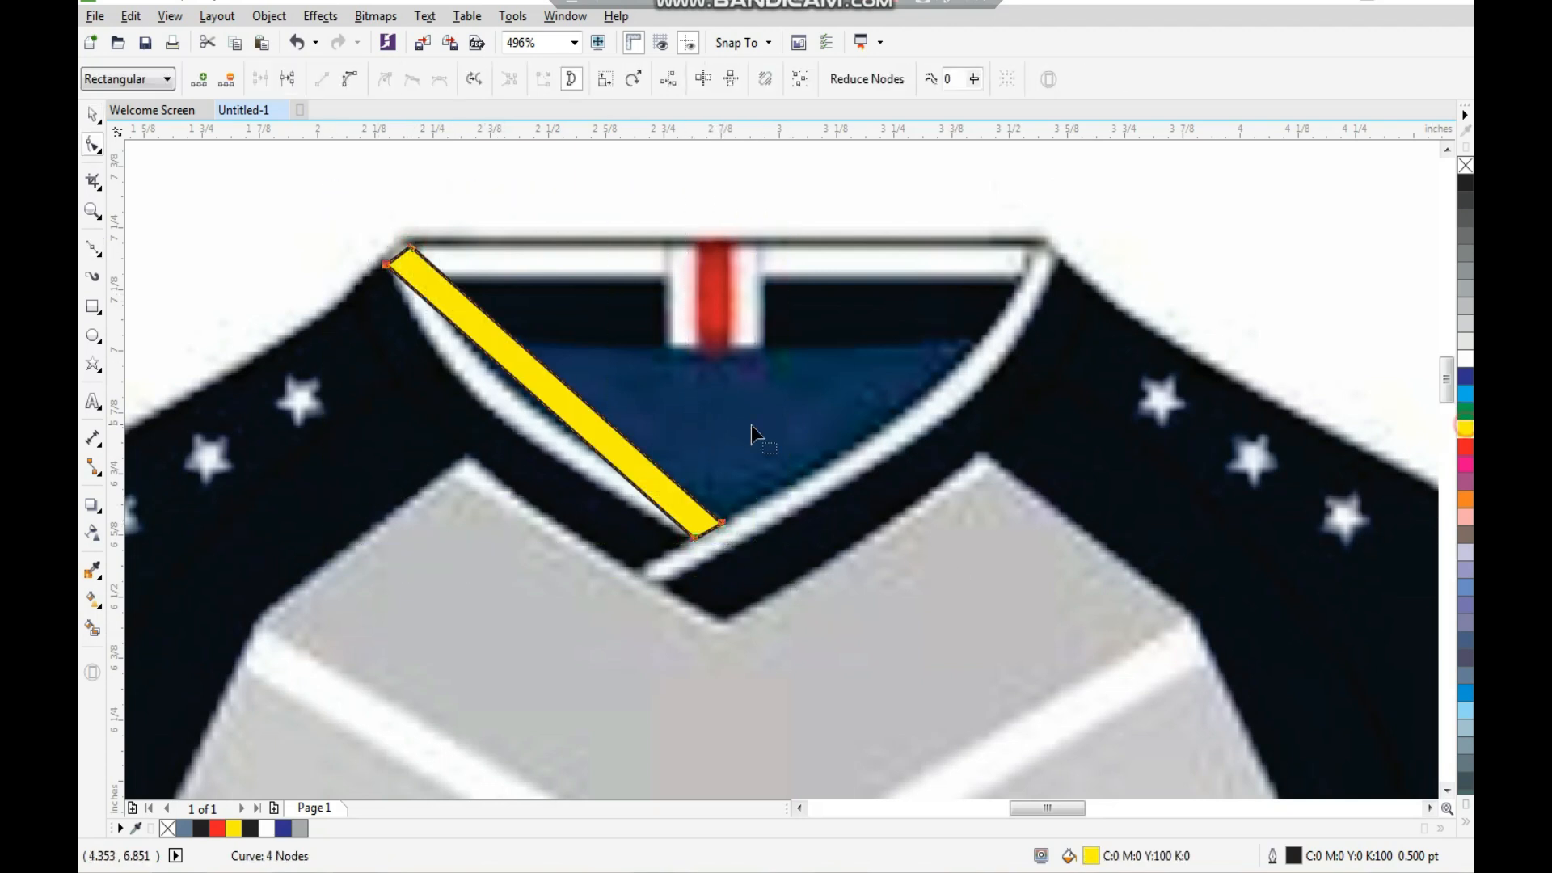
# Step: Convert the left collar band's segments to curves and bend its long edges to follow the picture's neckline
pyautogui.moveTo(532, 396); pyautogui.dragTo(511, 414)
pyautogui.hotkey('ctrl', 'z')
pyautogui.click(676, 480)
pyautogui.click(350, 79)
pyautogui.moveTo(521, 386)
pyautogui.mouseDown()
pyautogui.moveTo(492, 410)
pyautogui.moveTo(527, 391)
pyautogui.moveTo(512, 405)
pyautogui.moveTo(503, 383)
pyautogui.mouseUp()
pyautogui.press('space')
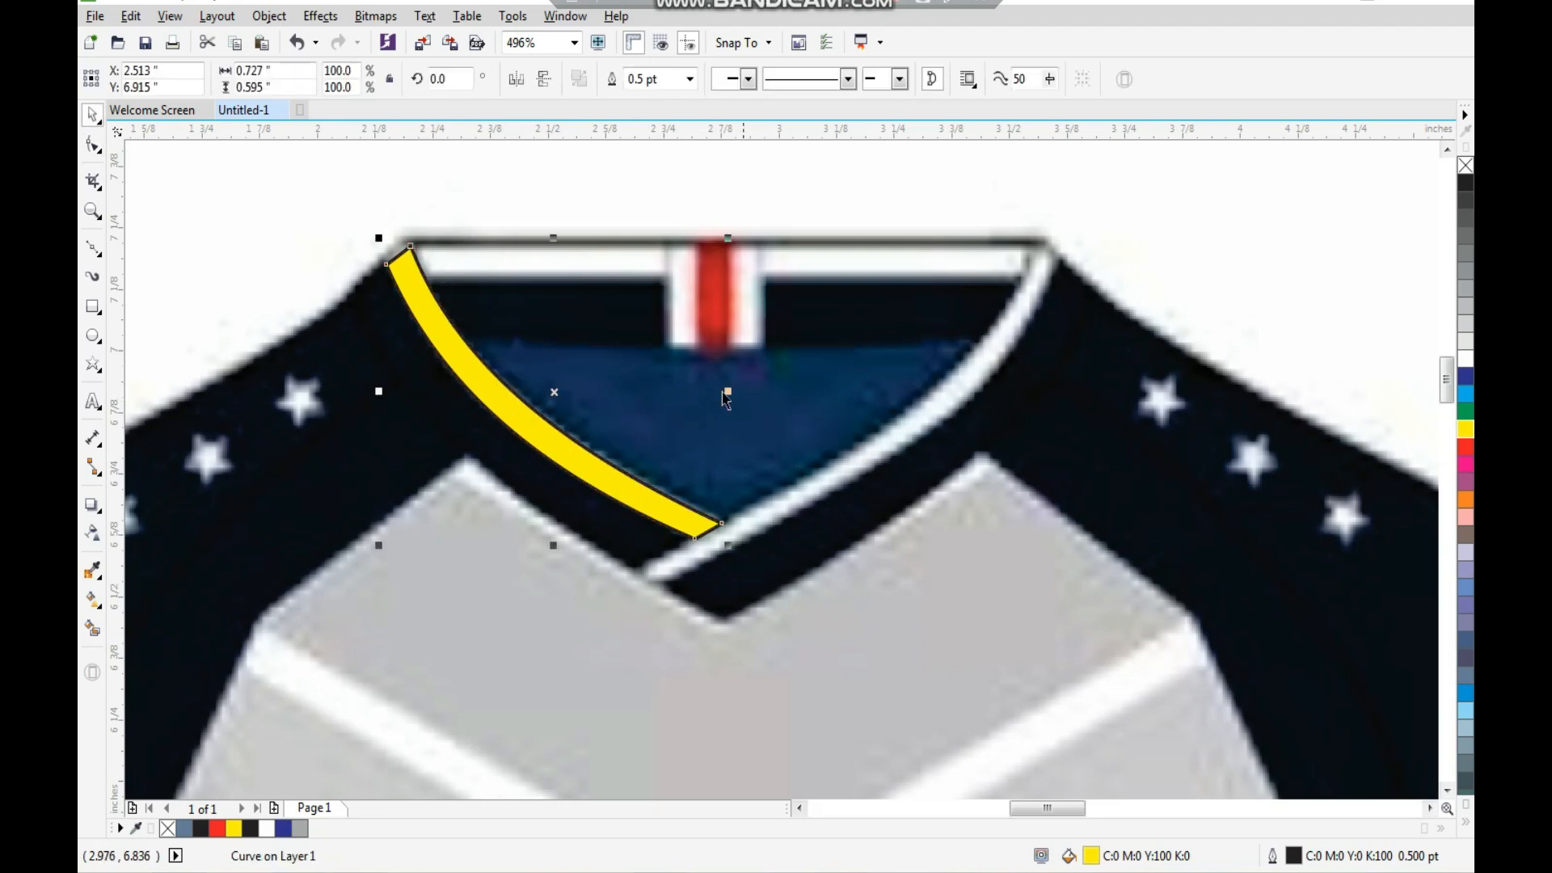
# Step: Trace the right collar band, including its overlapping end, as a closed six-point shape and give it a yellow outline
pyautogui.scroll(-1, 678, 320)
pyautogui.press('F2')
pyautogui.moveTo(483, 216); pyautogui.dragTo(943, 524)
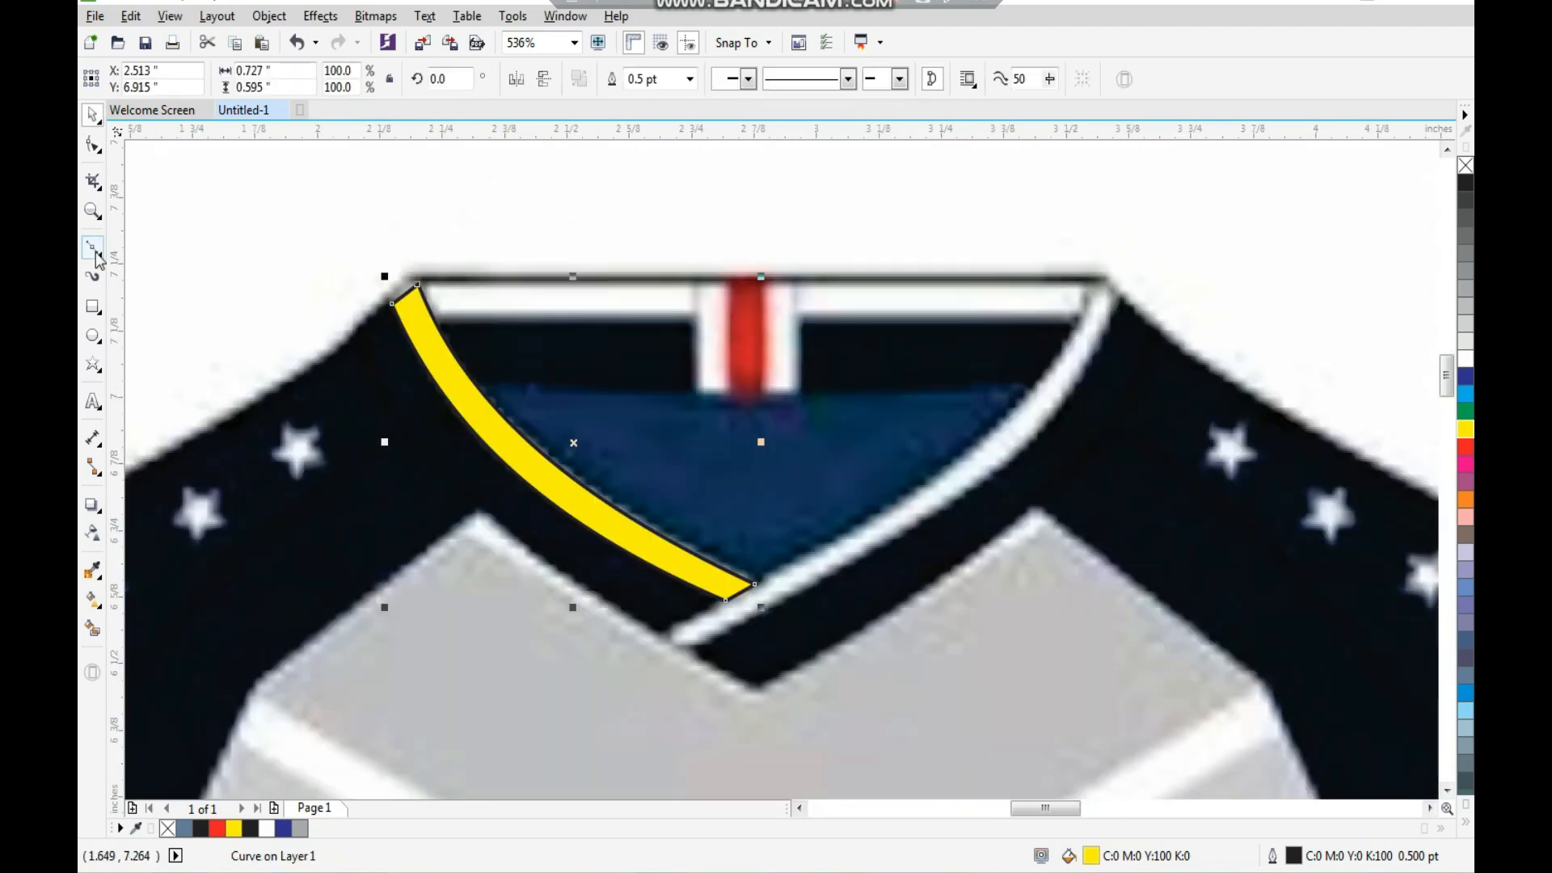
pyautogui.click(94, 252)
pyautogui.click(1099, 291)
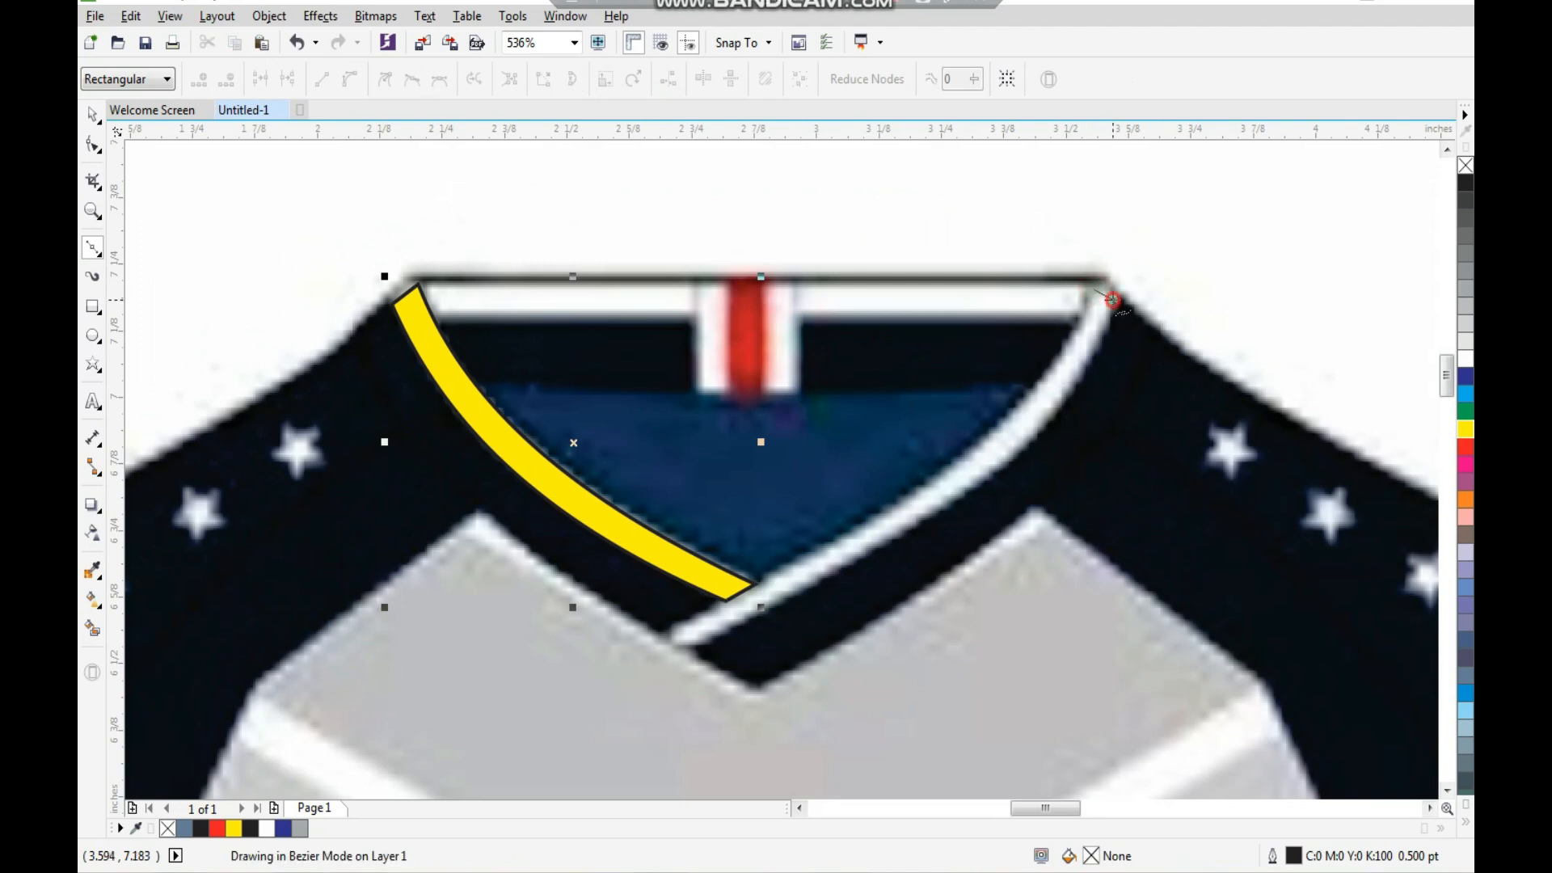
pyautogui.click(945, 506)
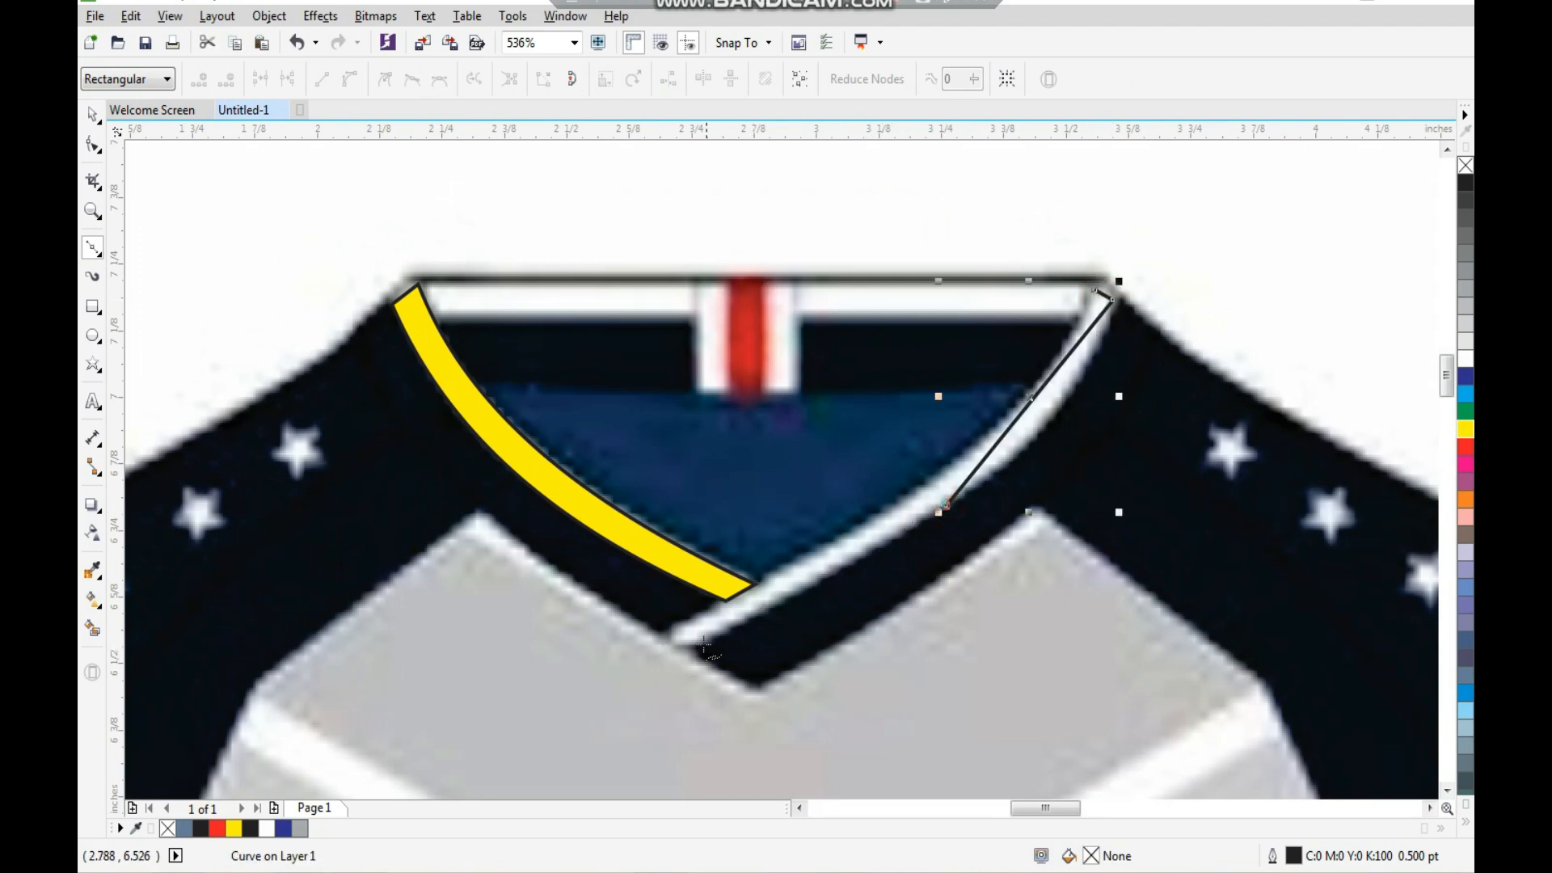
pyautogui.click(679, 644)
pyautogui.click(666, 629)
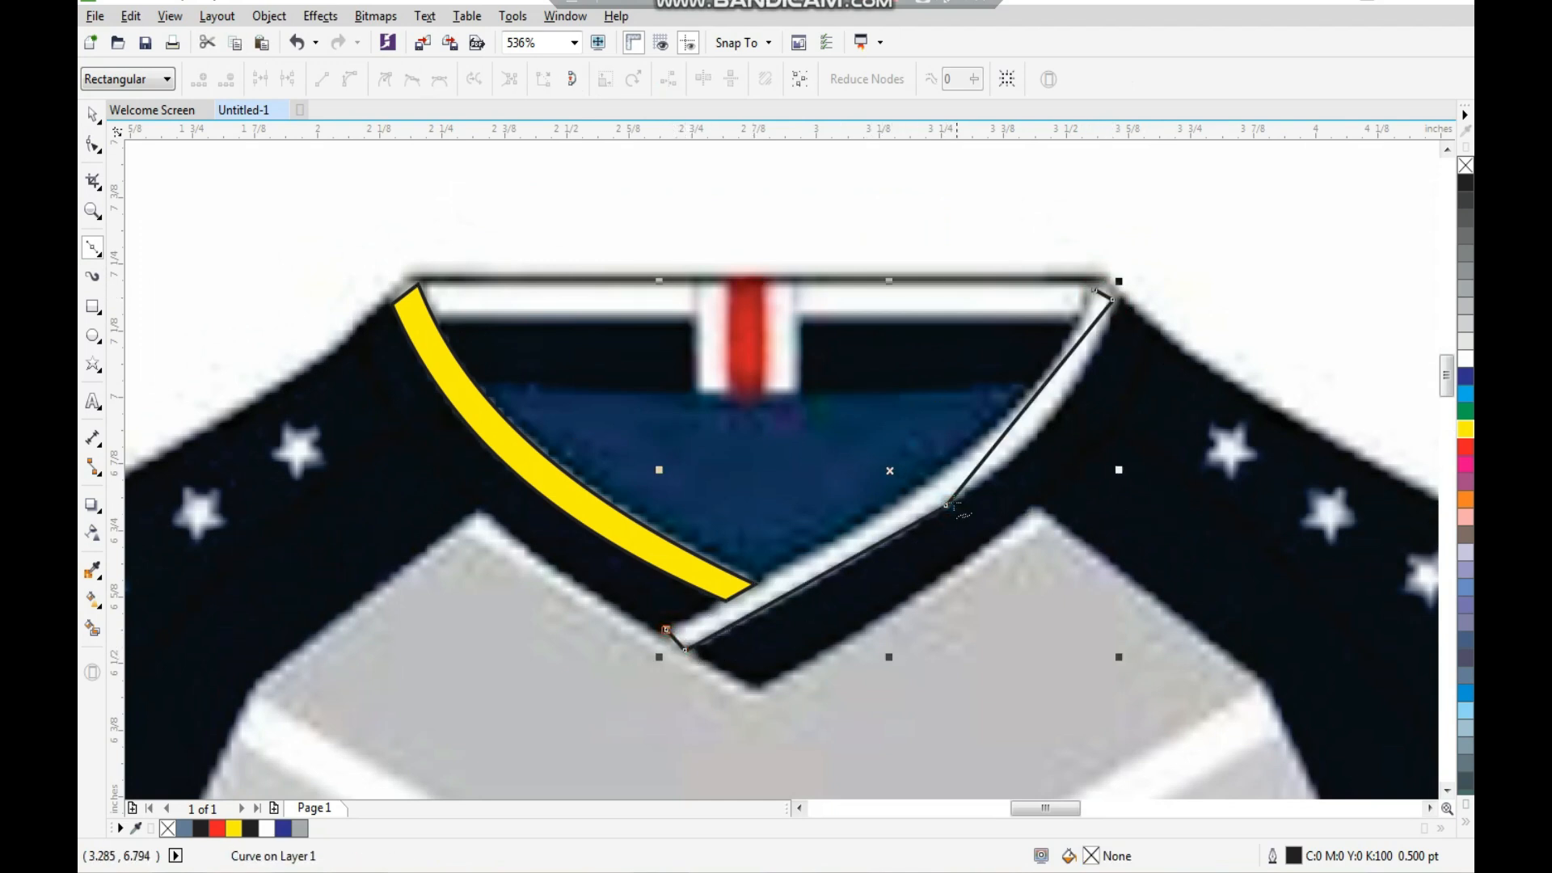
pyautogui.click(928, 487)
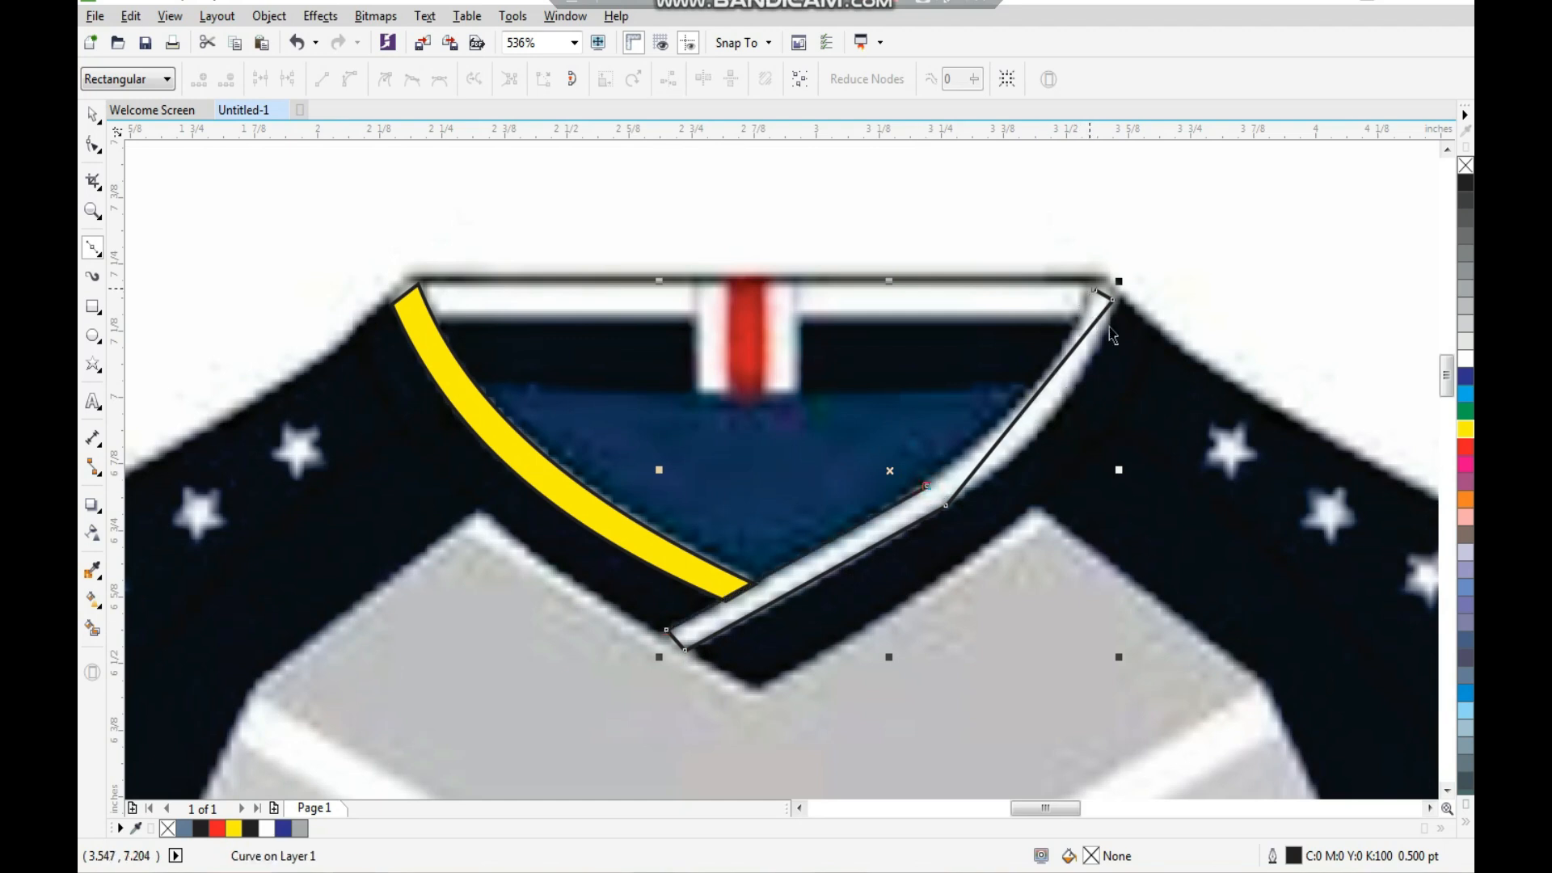
pyautogui.click(1097, 290)
pyautogui.rightClick(1465, 428)
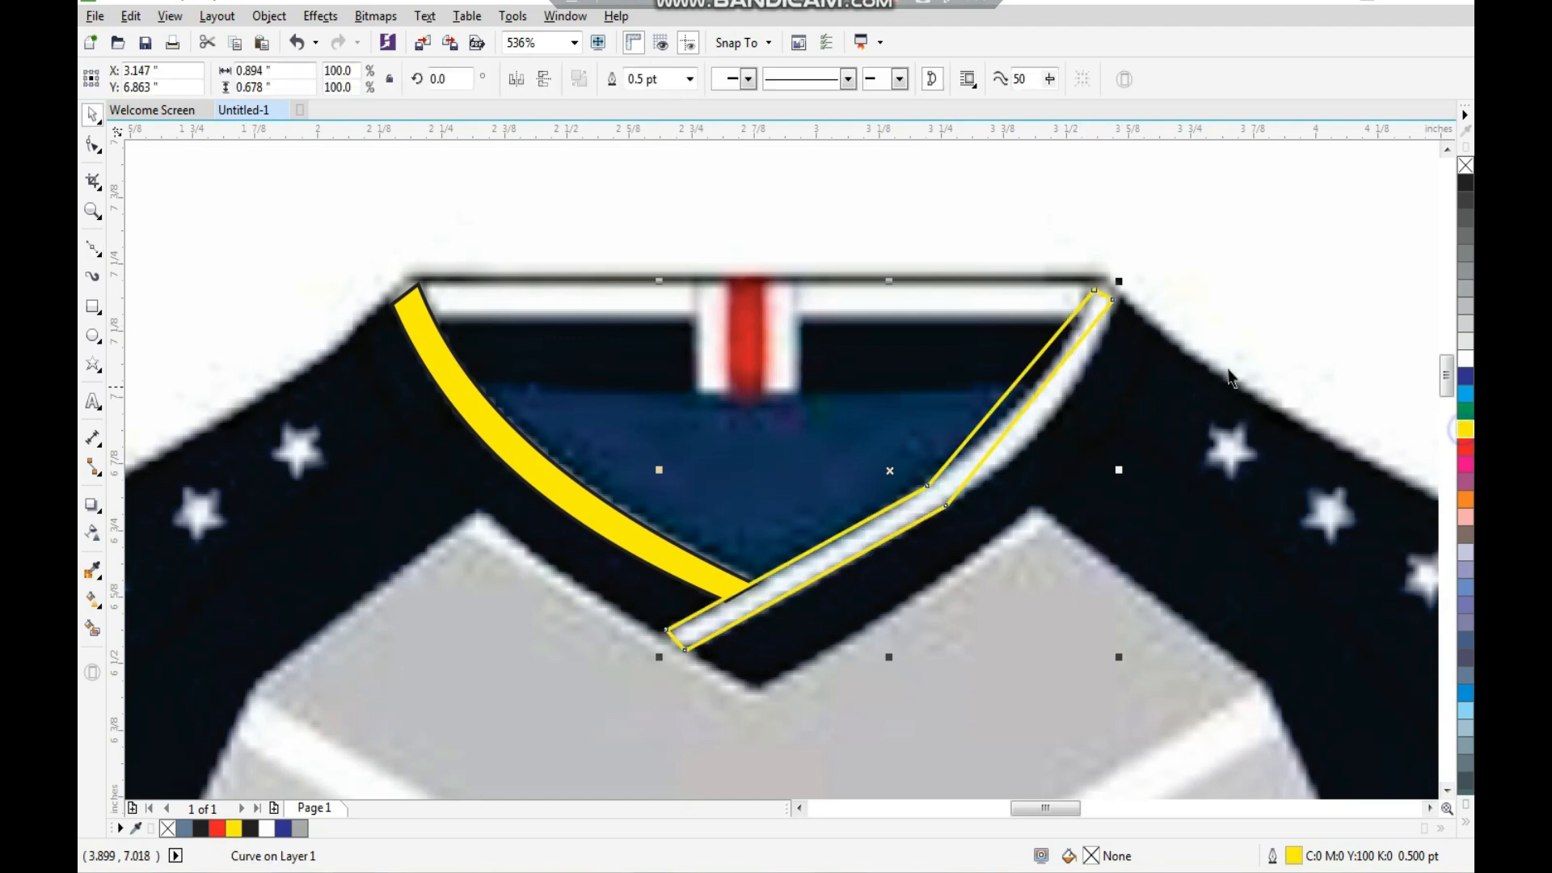
# Step: Convert the right collar band's segments to curves and bend its upper edges to match the picture's neckline
pyautogui.press('F10')
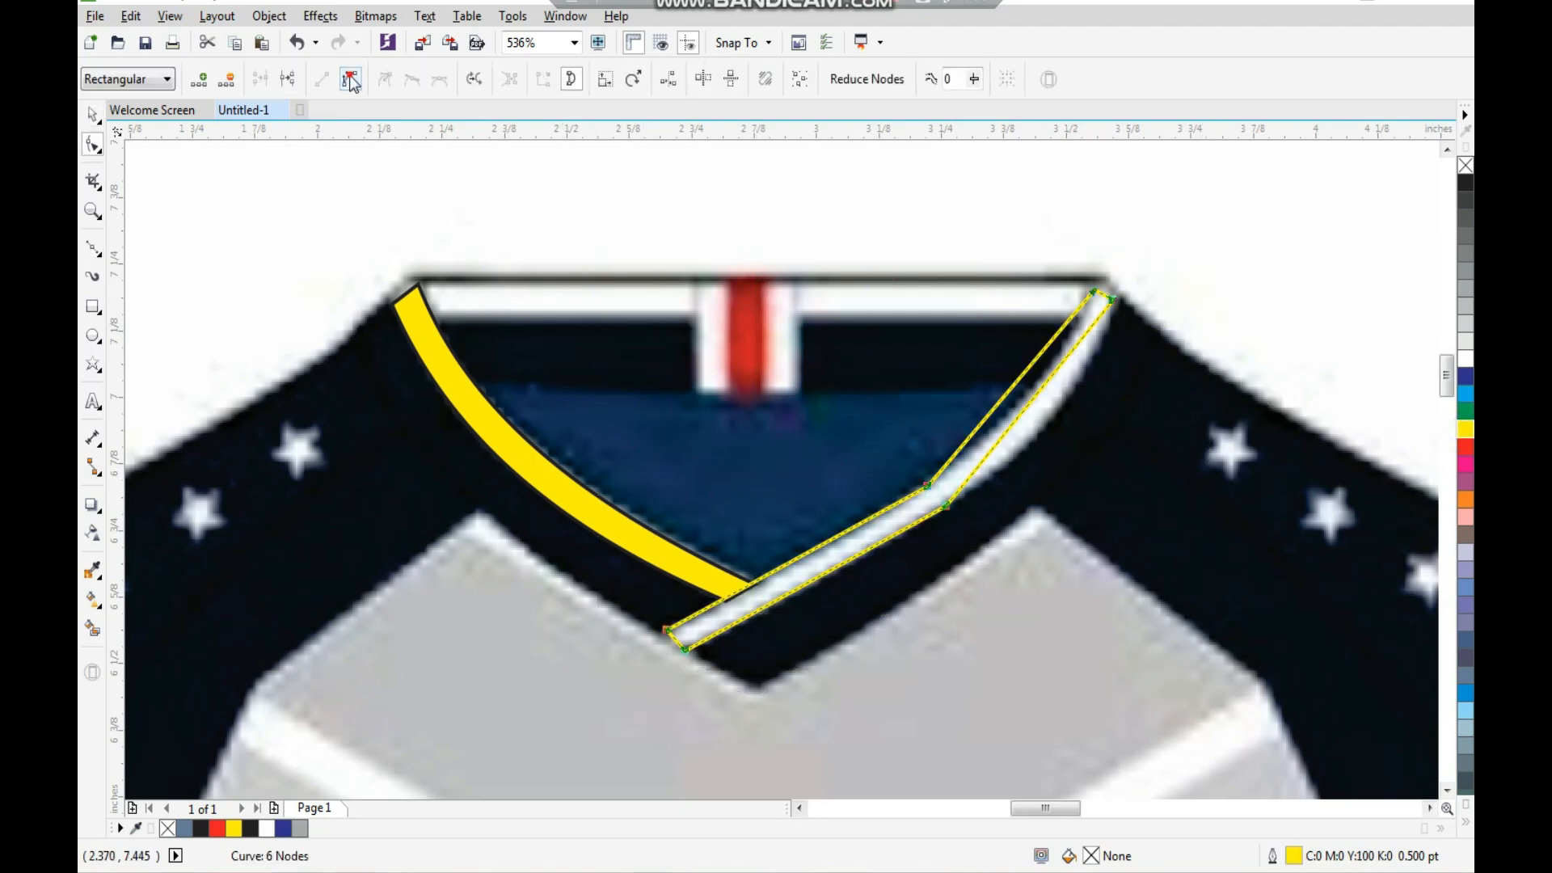
pyautogui.scroll(4, 936, 385)
pyautogui.click(943, 387)
pyautogui.moveTo(943, 388); pyautogui.dragTo(1007, 463)
pyautogui.moveTo(880, 401); pyautogui.dragTo(913, 411)
pyautogui.scroll(-4, 942, 412)
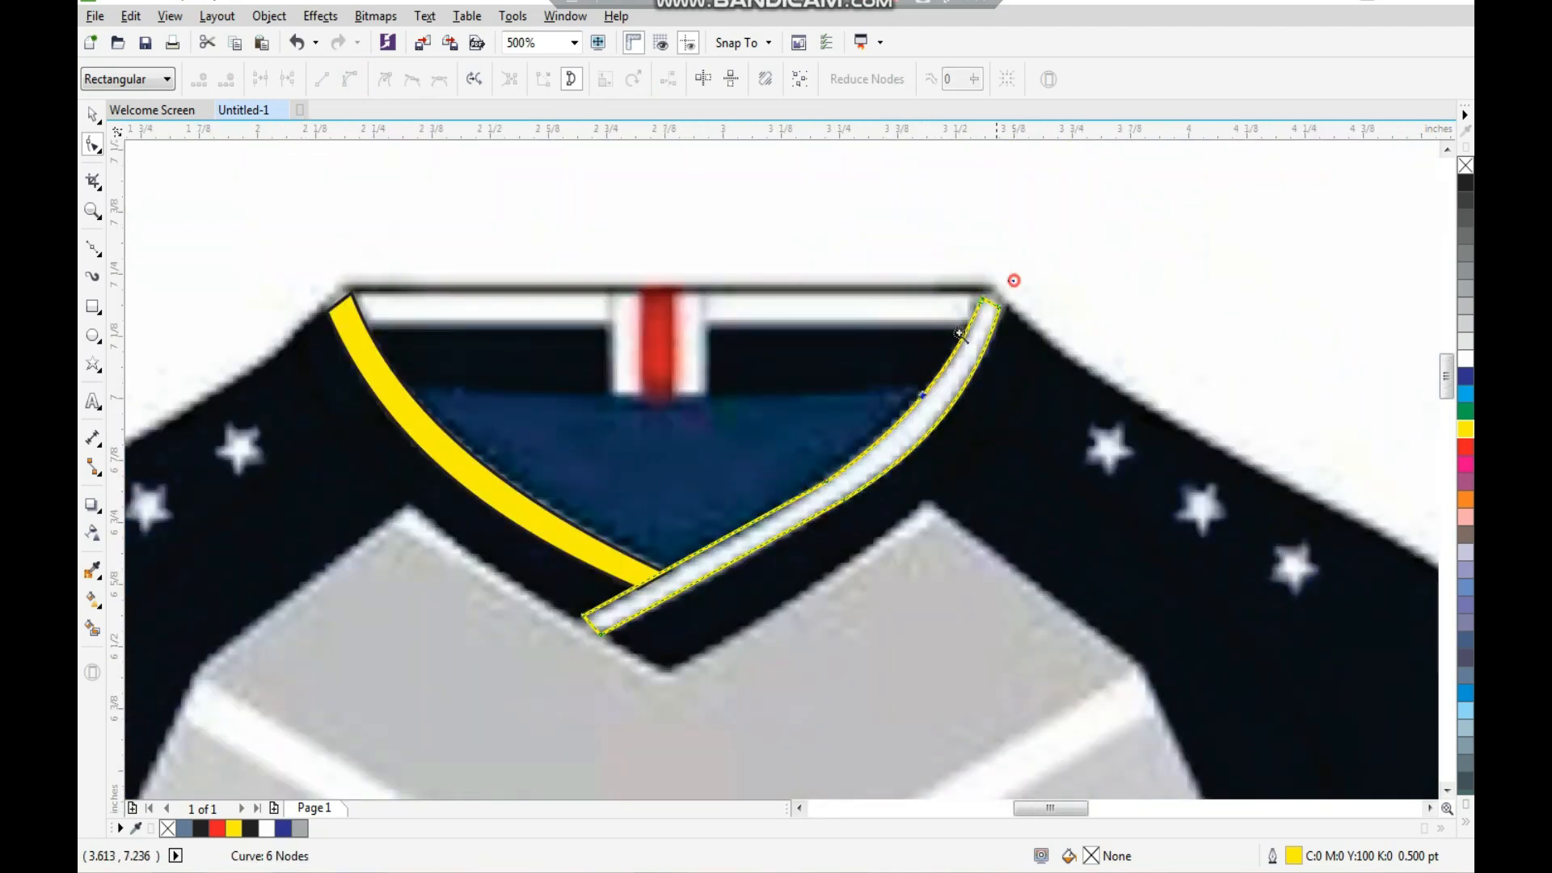
# Step: Fill the right collar band yellow and remove the outlines from both collar bands
pyautogui.moveTo(1014, 280); pyautogui.dragTo(475, 722)
pyautogui.press('space')
pyautogui.click(1466, 429)
pyautogui.rightClick(1465, 166)
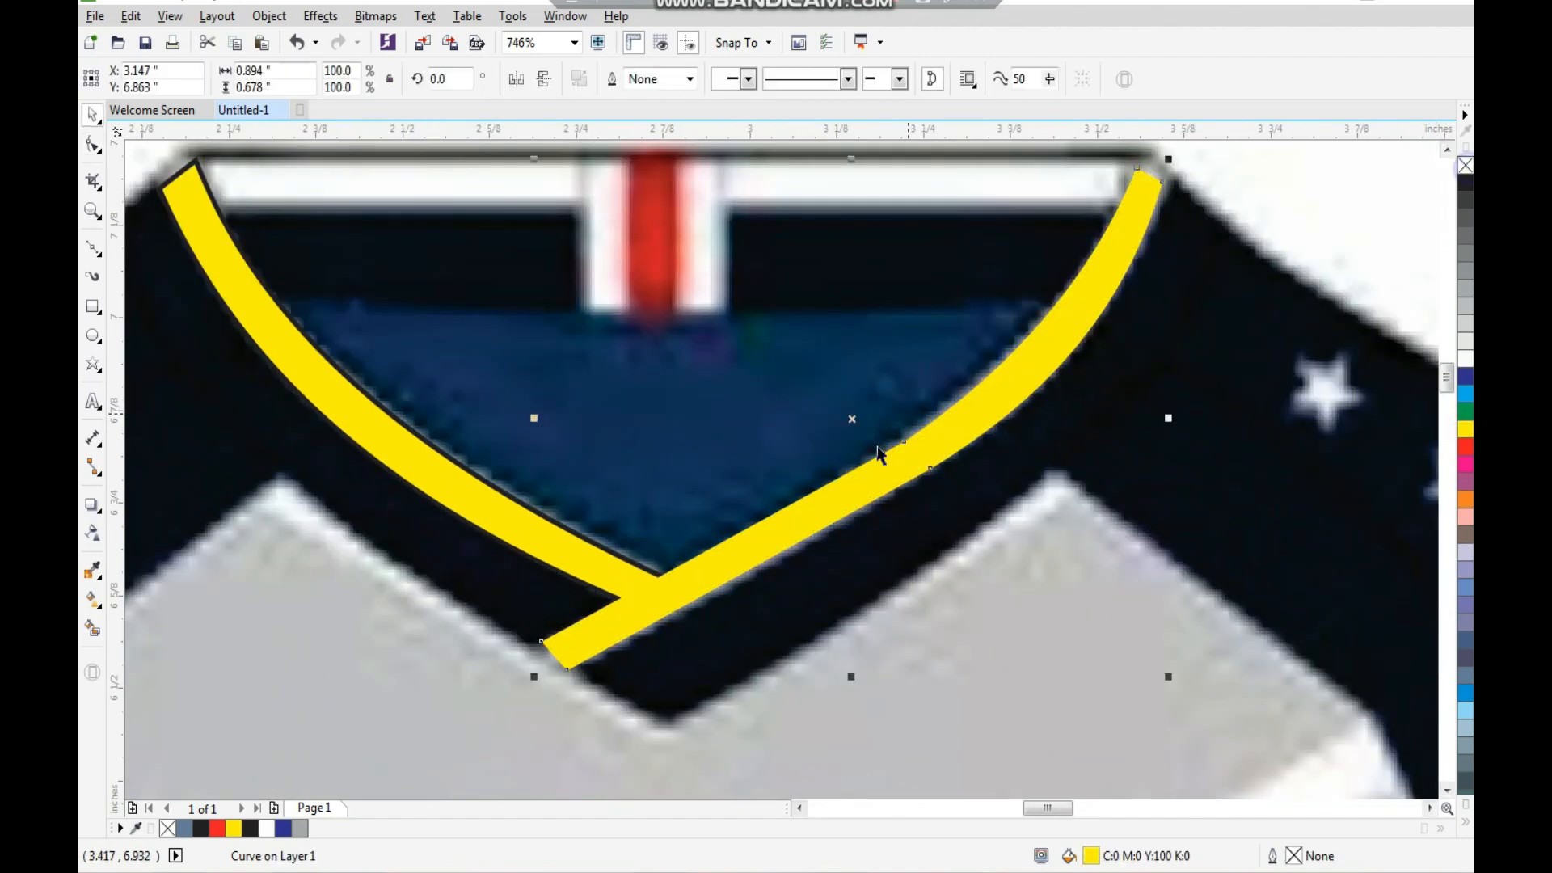
pyautogui.scroll(-2, 880, 455)
pyautogui.scroll(2, 589, 580)
pyautogui.click(560, 649)
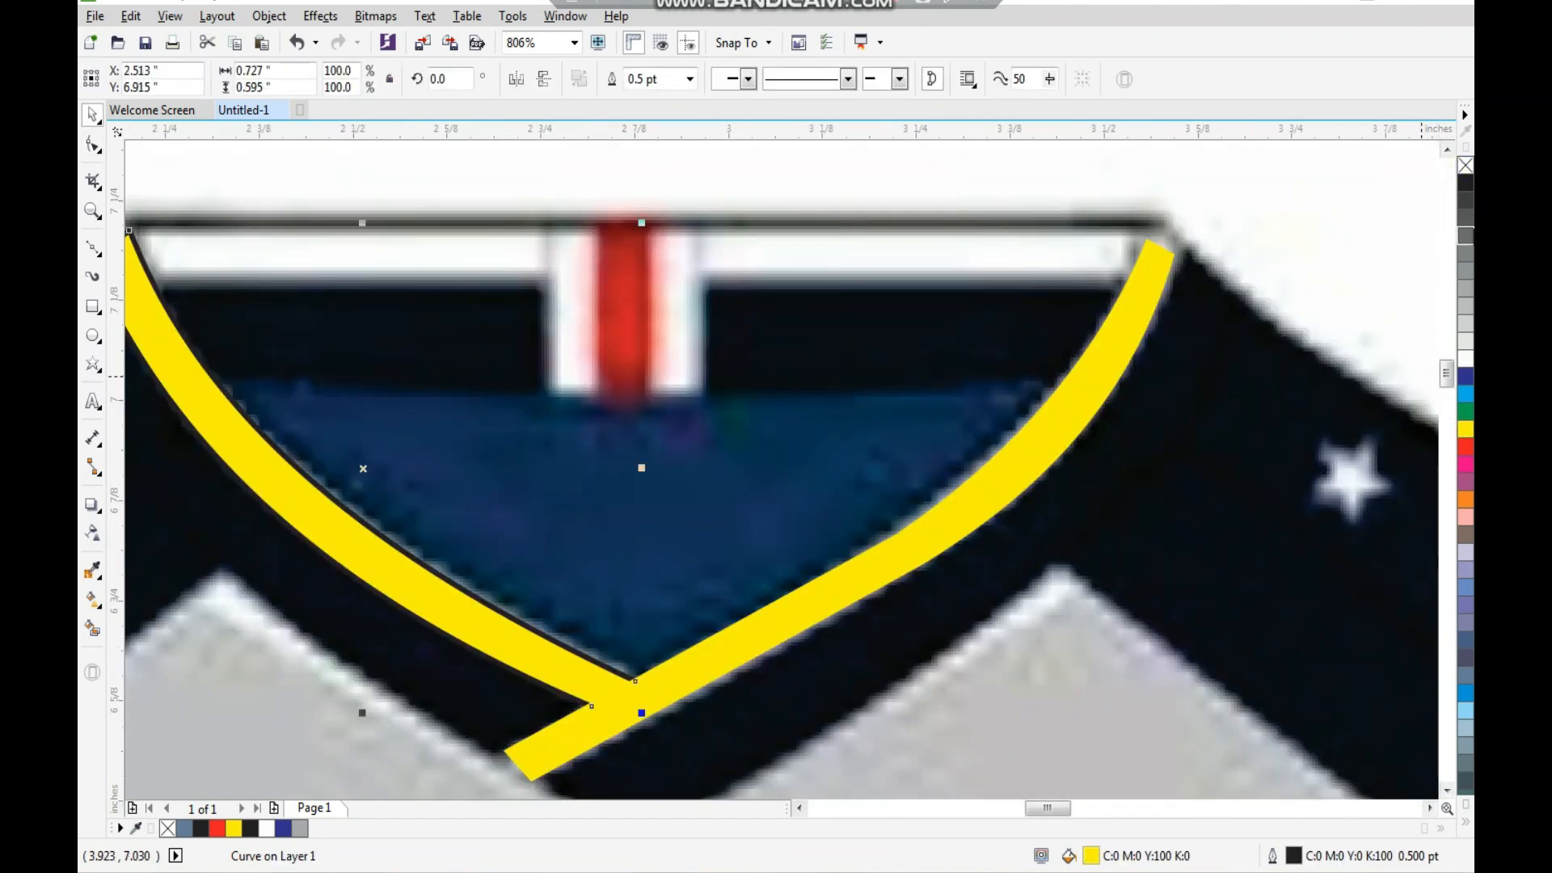
pyautogui.rightClick(1466, 166)
# Step: Draw a yellow rectangle about 1.287 by 0.057 inches over the white strip along the back neckline
pyautogui.scroll(-1, 850, 393)
pyautogui.press('F2')
pyautogui.moveTo(458, 276); pyautogui.dragTo(1047, 513)
pyautogui.click(93, 306)
pyautogui.moveTo(236, 322)
pyautogui.mouseDown()
pyautogui.moveTo(423, 371)
pyautogui.moveTo(1300, 370)
pyautogui.mouseUp()
pyautogui.press('space')
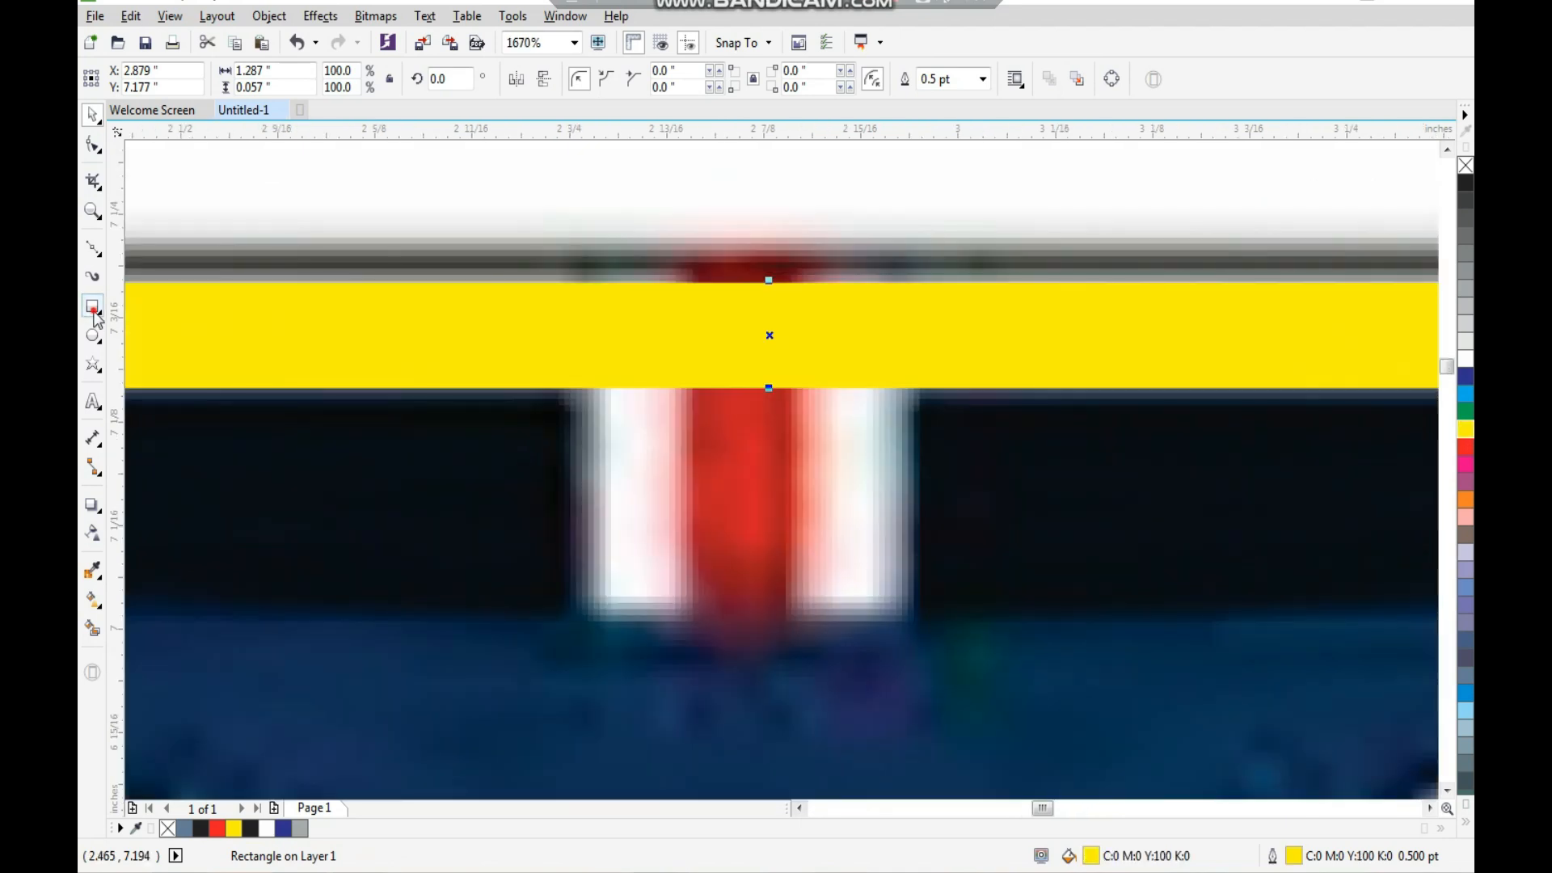
# Step: Draw a rectangle about 0.2 by 0.206 inches over the neck label and make a centred copy narrowed to about 0.056 inches
pyautogui.click(93, 307)
pyautogui.moveTo(596, 610); pyautogui.dragTo(906, 267)
pyautogui.moveTo(912, 439); pyautogui.dragTo(801, 439)
# Step: Fill the neck label's narrow centre stripe red and its outer rectangle white
pyautogui.click(862, 475)
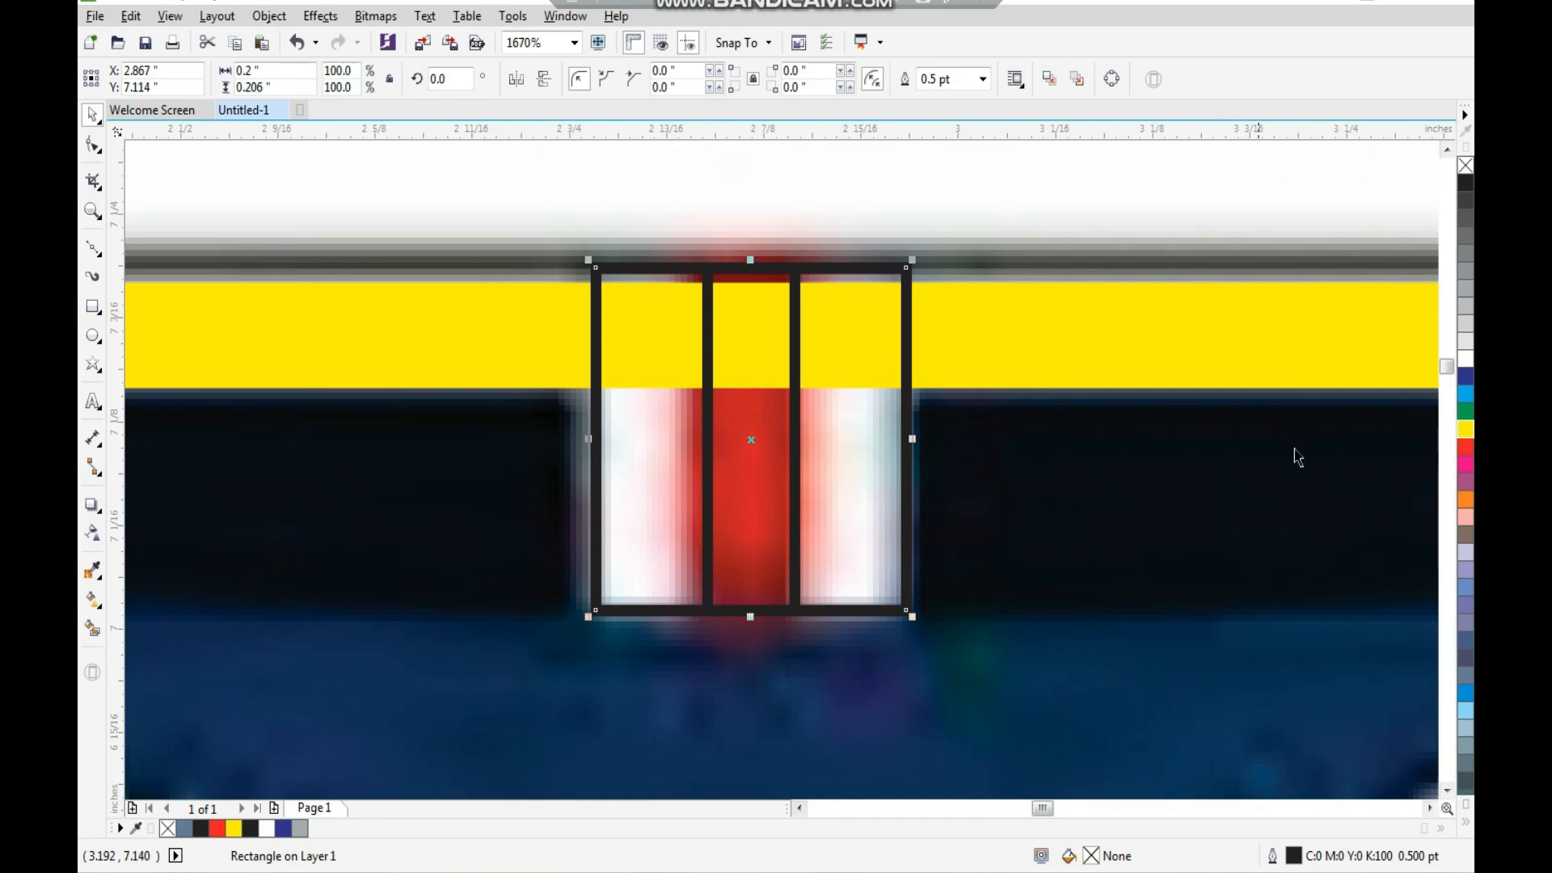
pyautogui.click(795, 497)
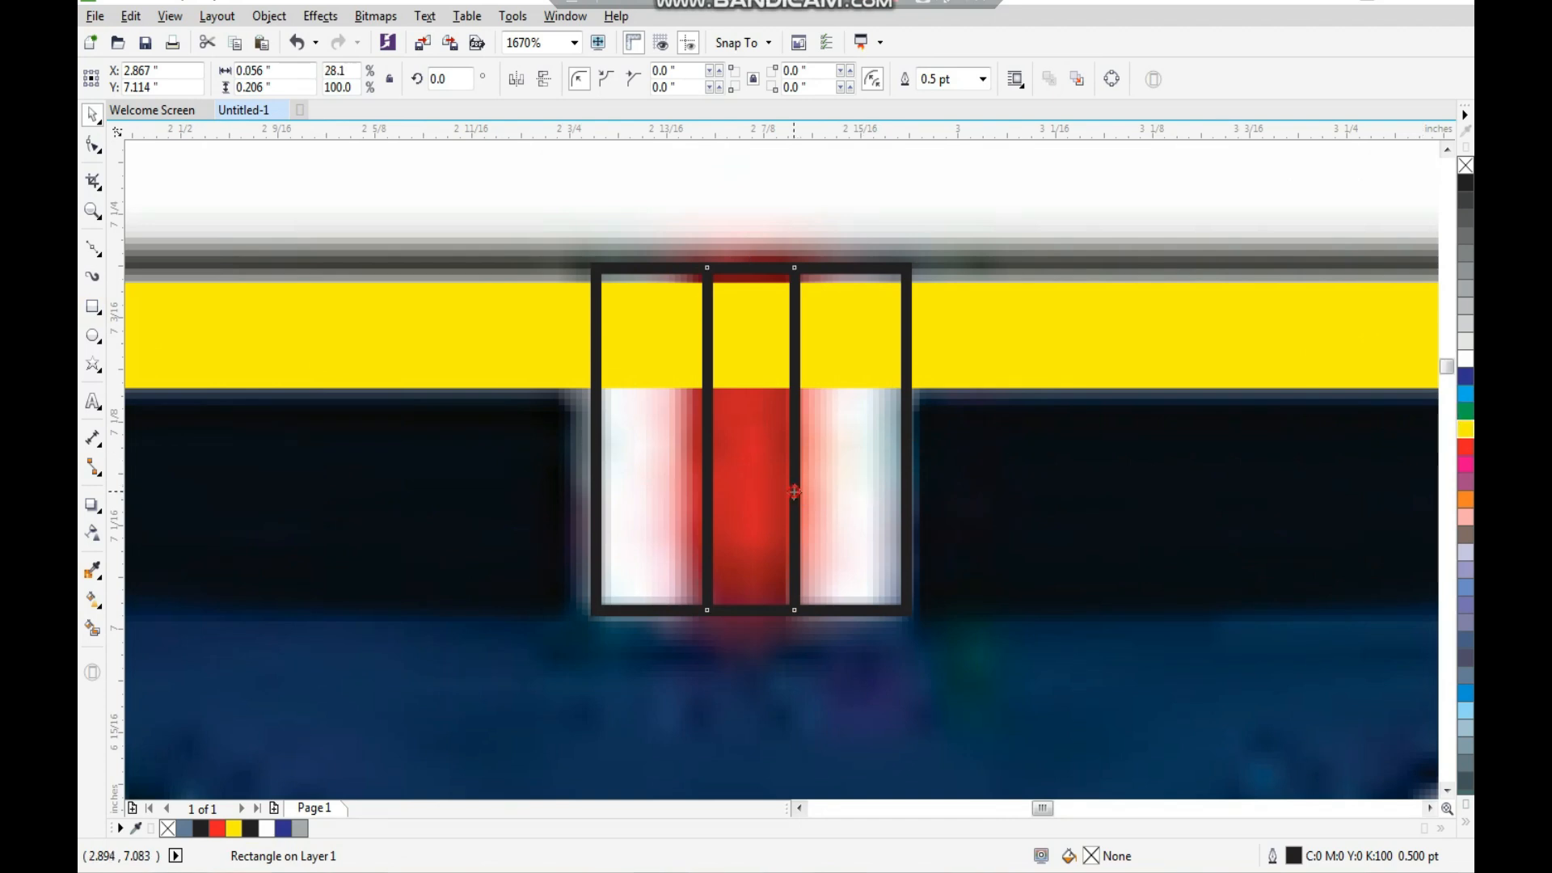
pyautogui.click(1465, 447)
pyautogui.click(850, 481)
pyautogui.click(1465, 359)
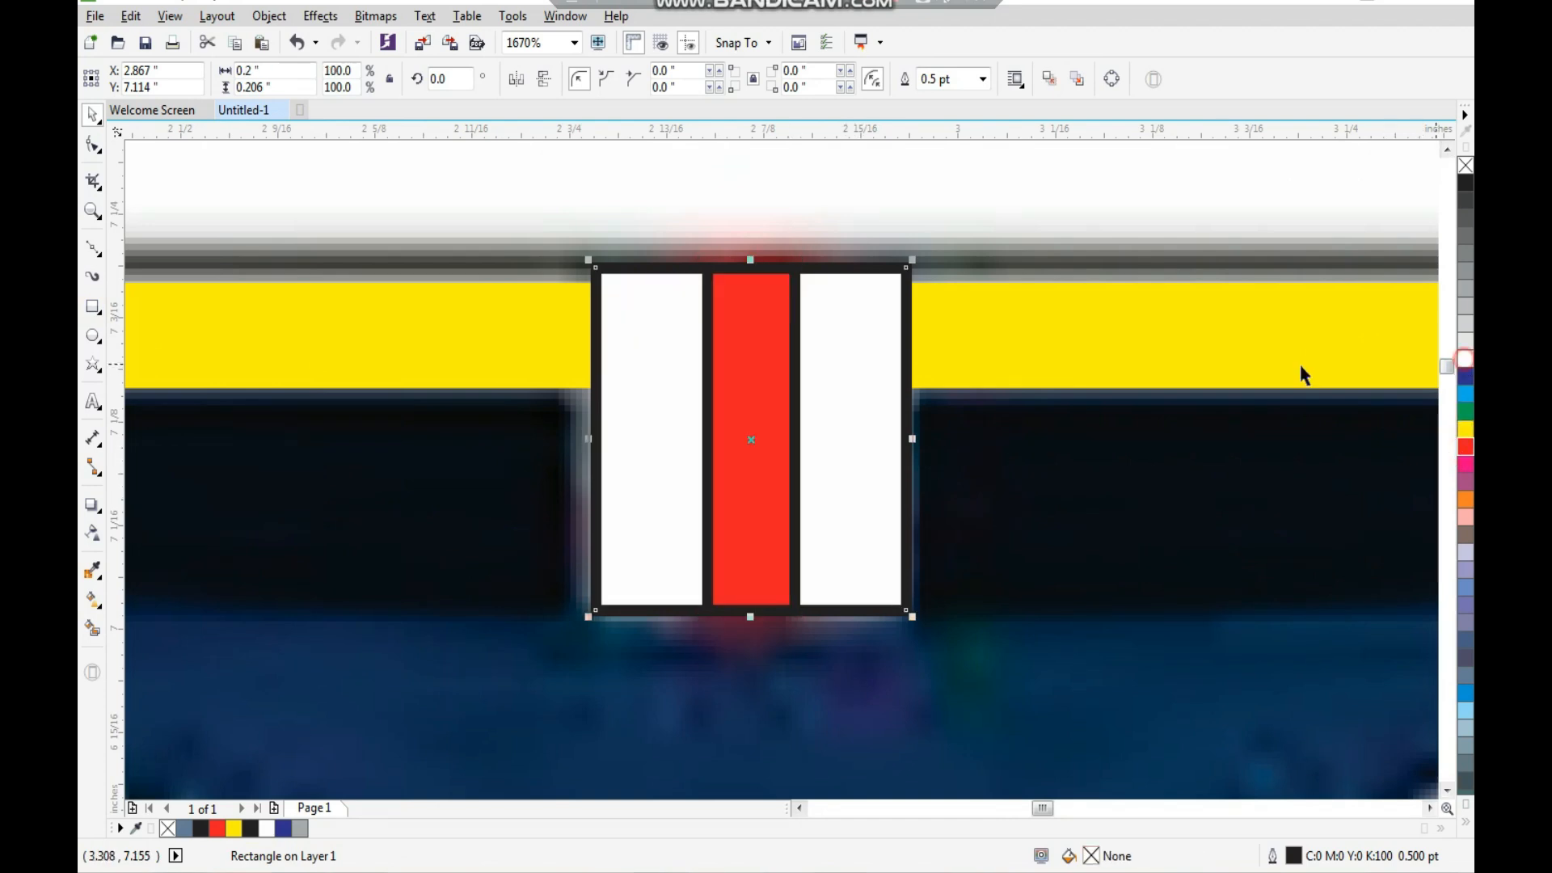
# Step: Select the back neckline strip together with both collar bands and fill all three white
pyautogui.click(1160, 351)
pyautogui.scroll(-4, 1001, 356)
pyautogui.moveTo(1038, 358); pyautogui.dragTo(1084, 325)
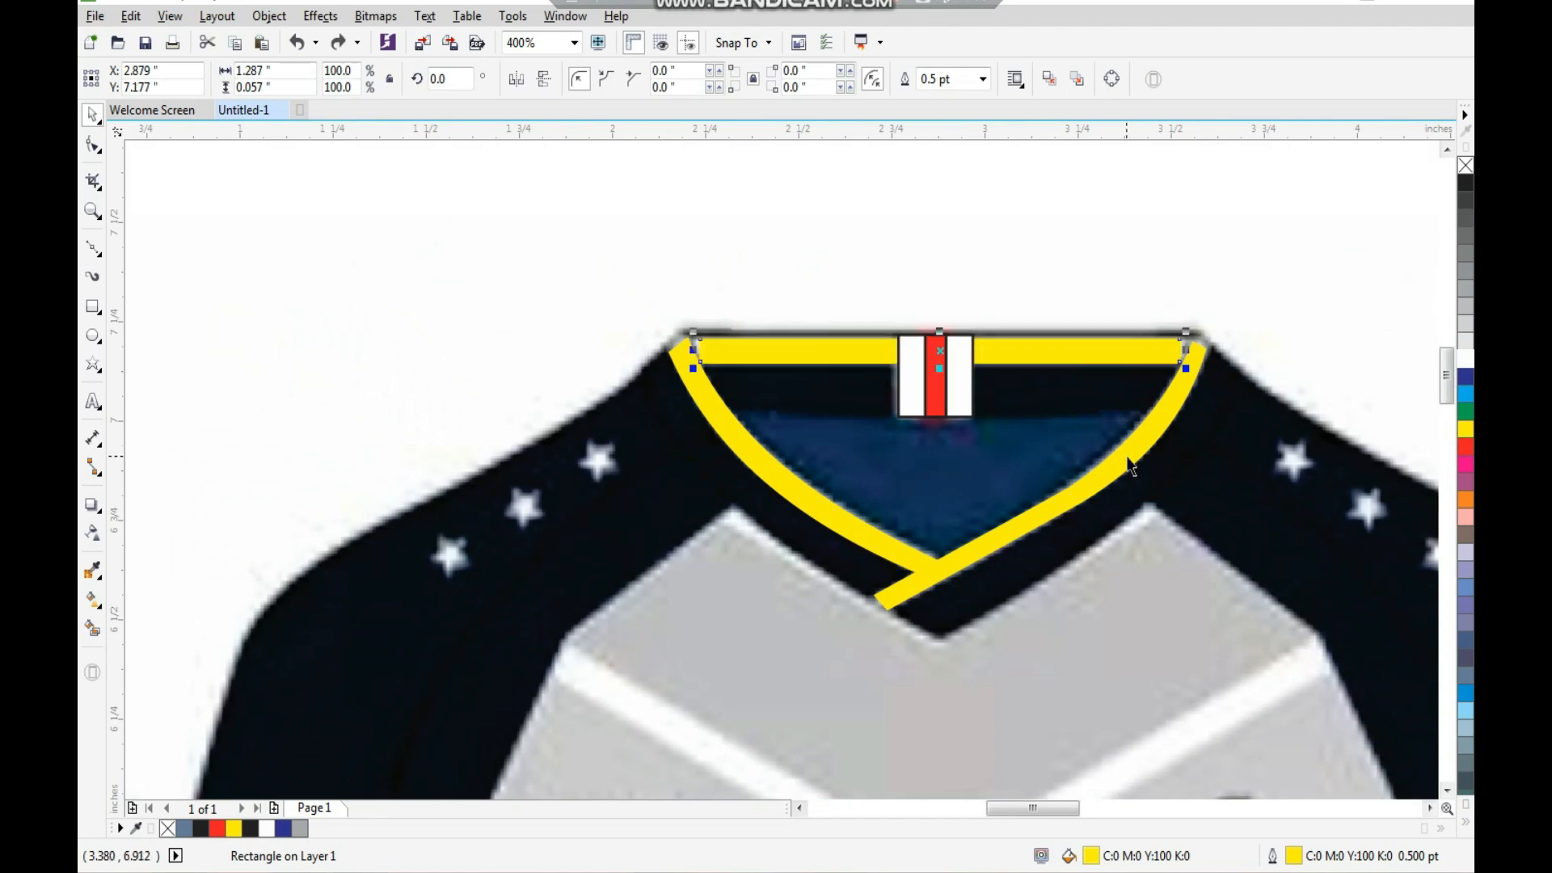
pyautogui.hotkey('ctrl', 'z')
pyautogui.keyDown('shift'); pyautogui.click(1126, 459); pyautogui.keyUp('shift')
pyautogui.keyDown('shift'); pyautogui.click(849, 529); pyautogui.keyUp('shift')
pyautogui.click(1465, 359)
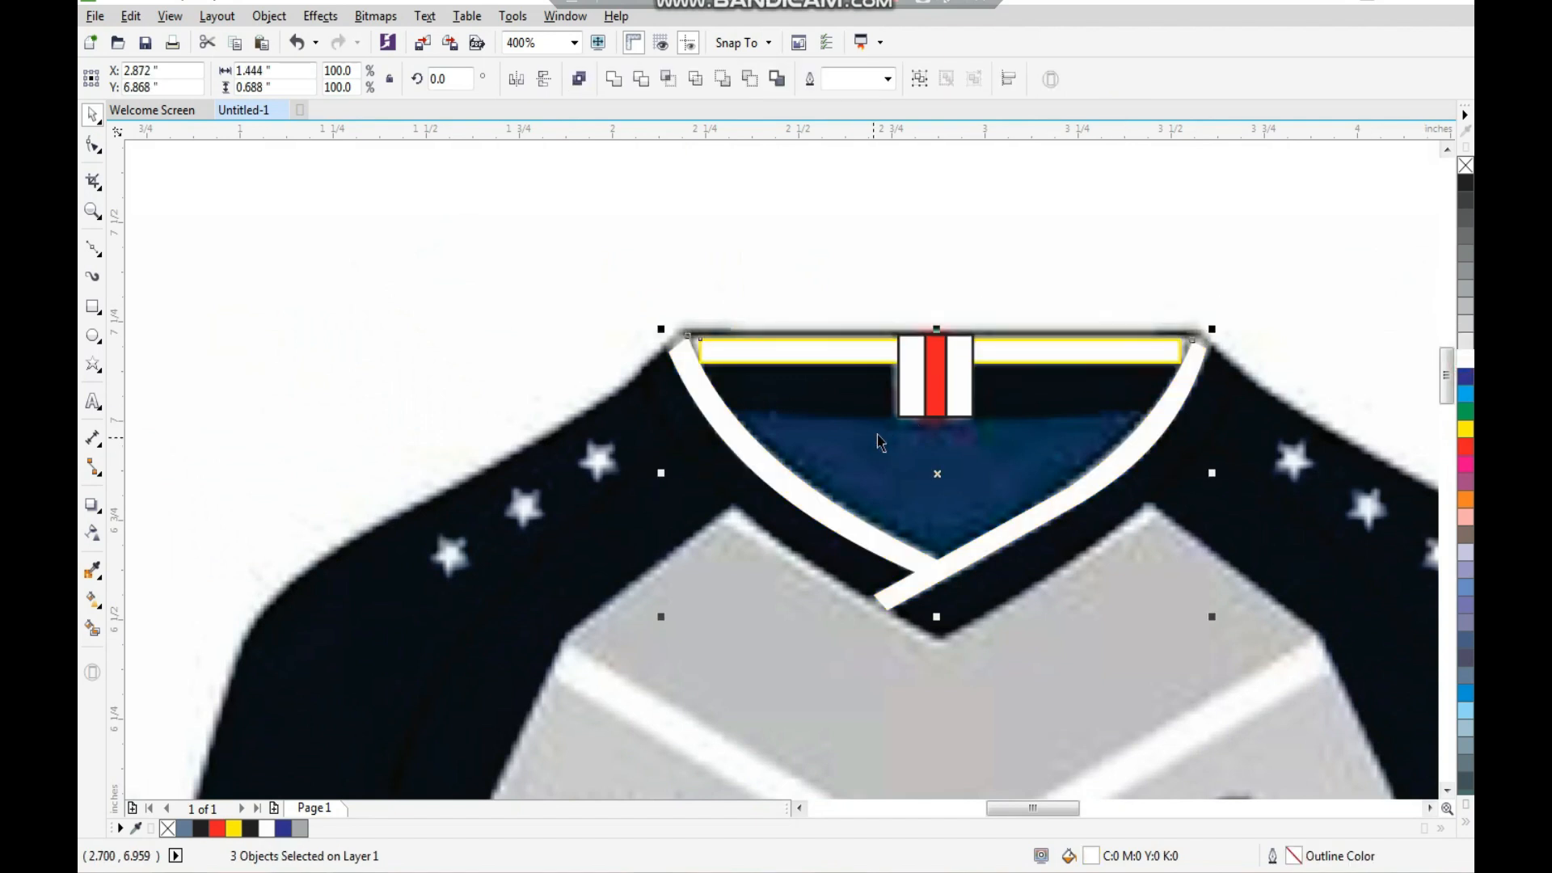
# Step: Draw a horizontal line between the collar bands at the neck label's lower edge and smart-fill the area below it blue-grey
pyautogui.moveTo(645, 327); pyautogui.dragTo(1233, 668)
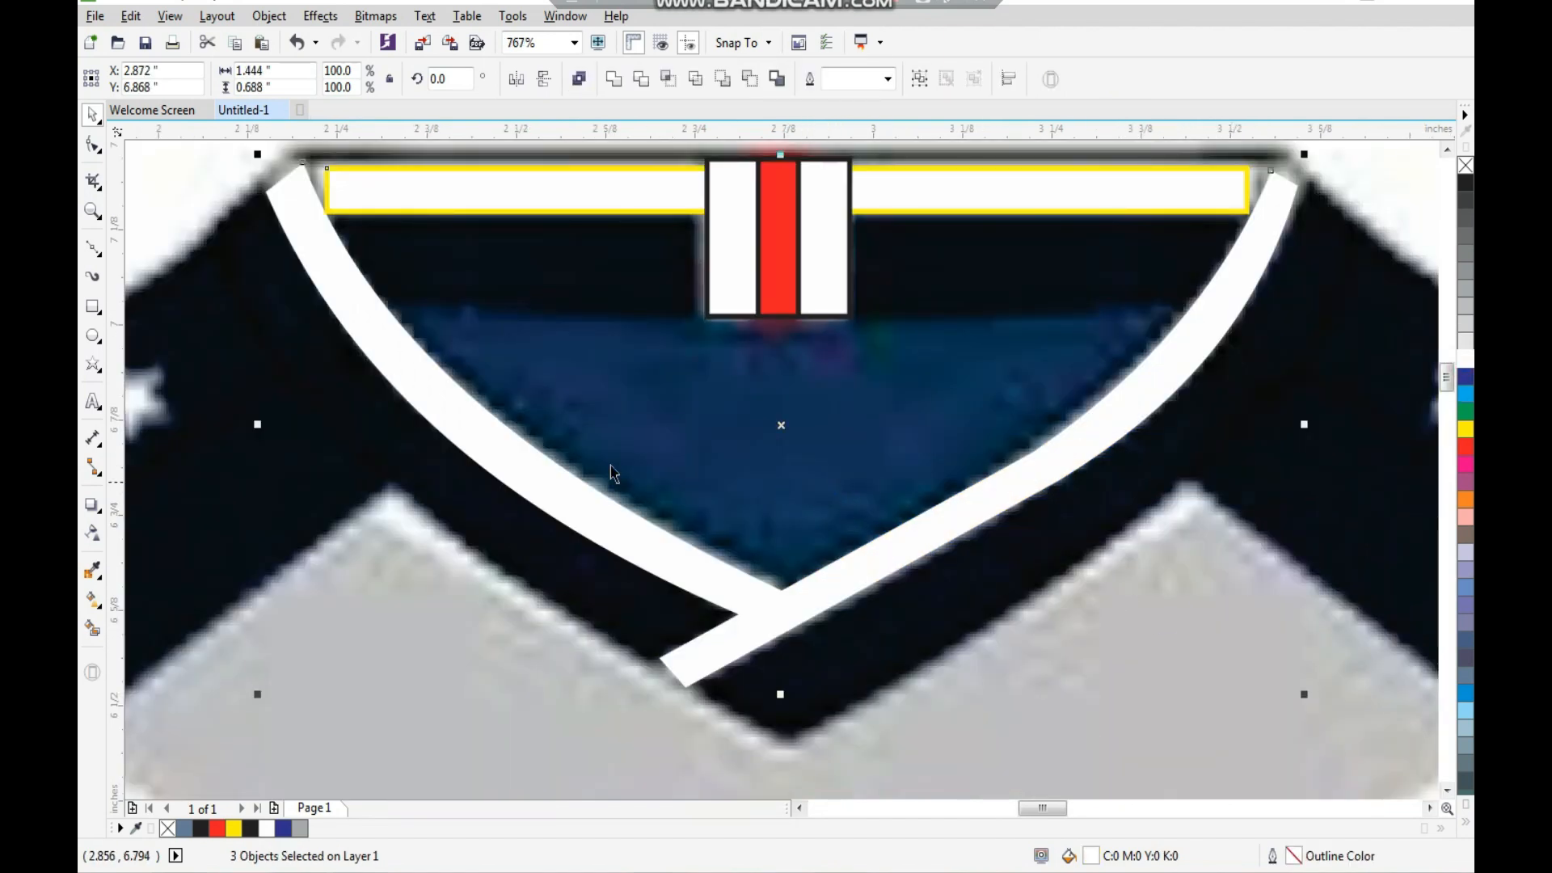
pyautogui.click(598, 533)
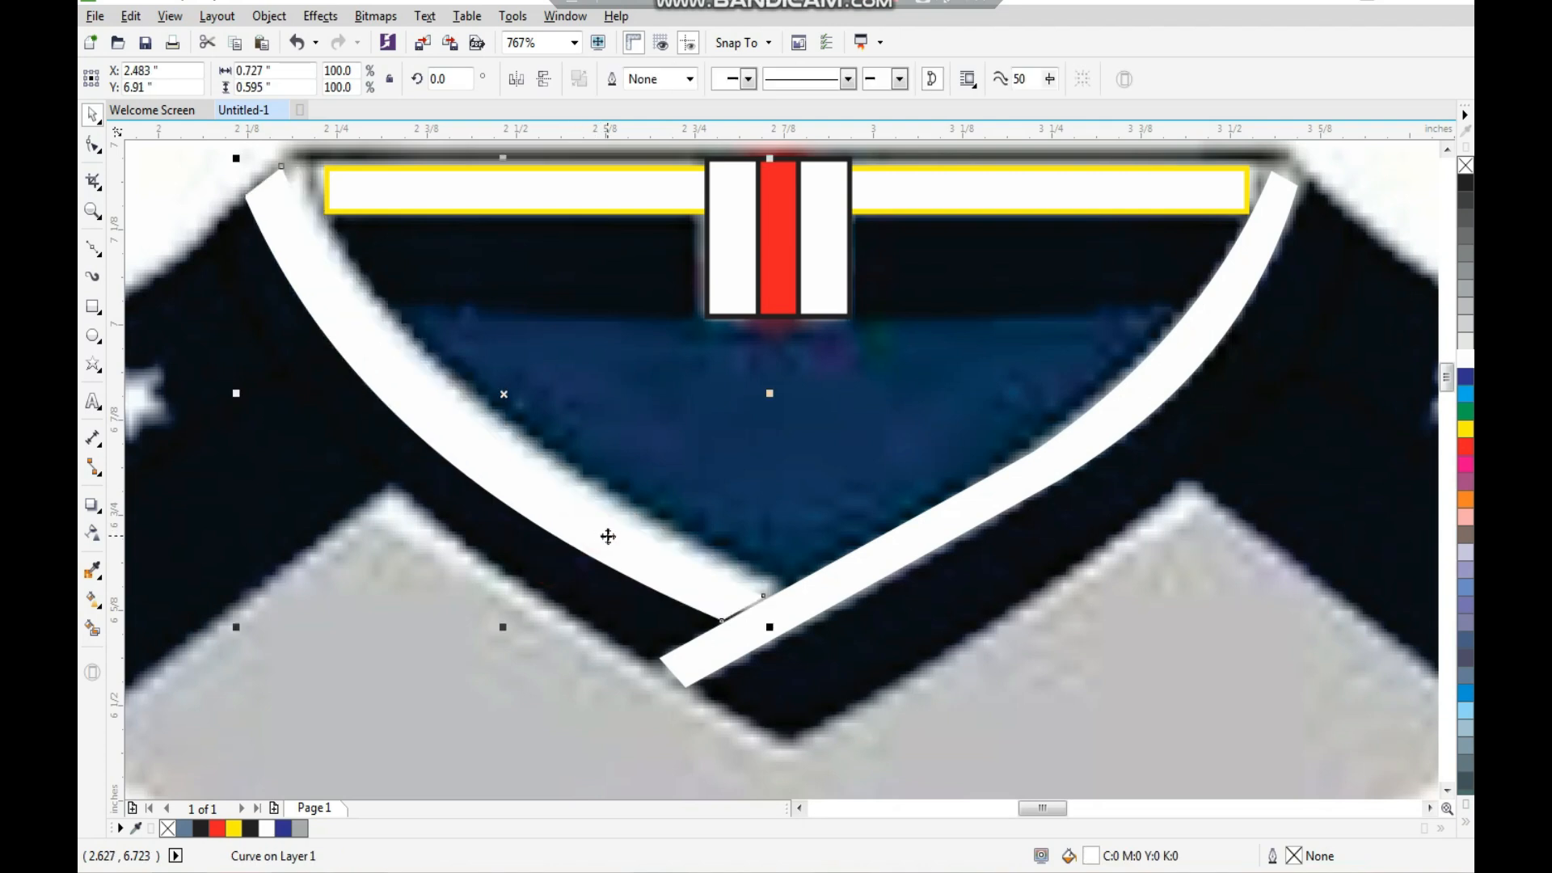
pyautogui.click(94, 249)
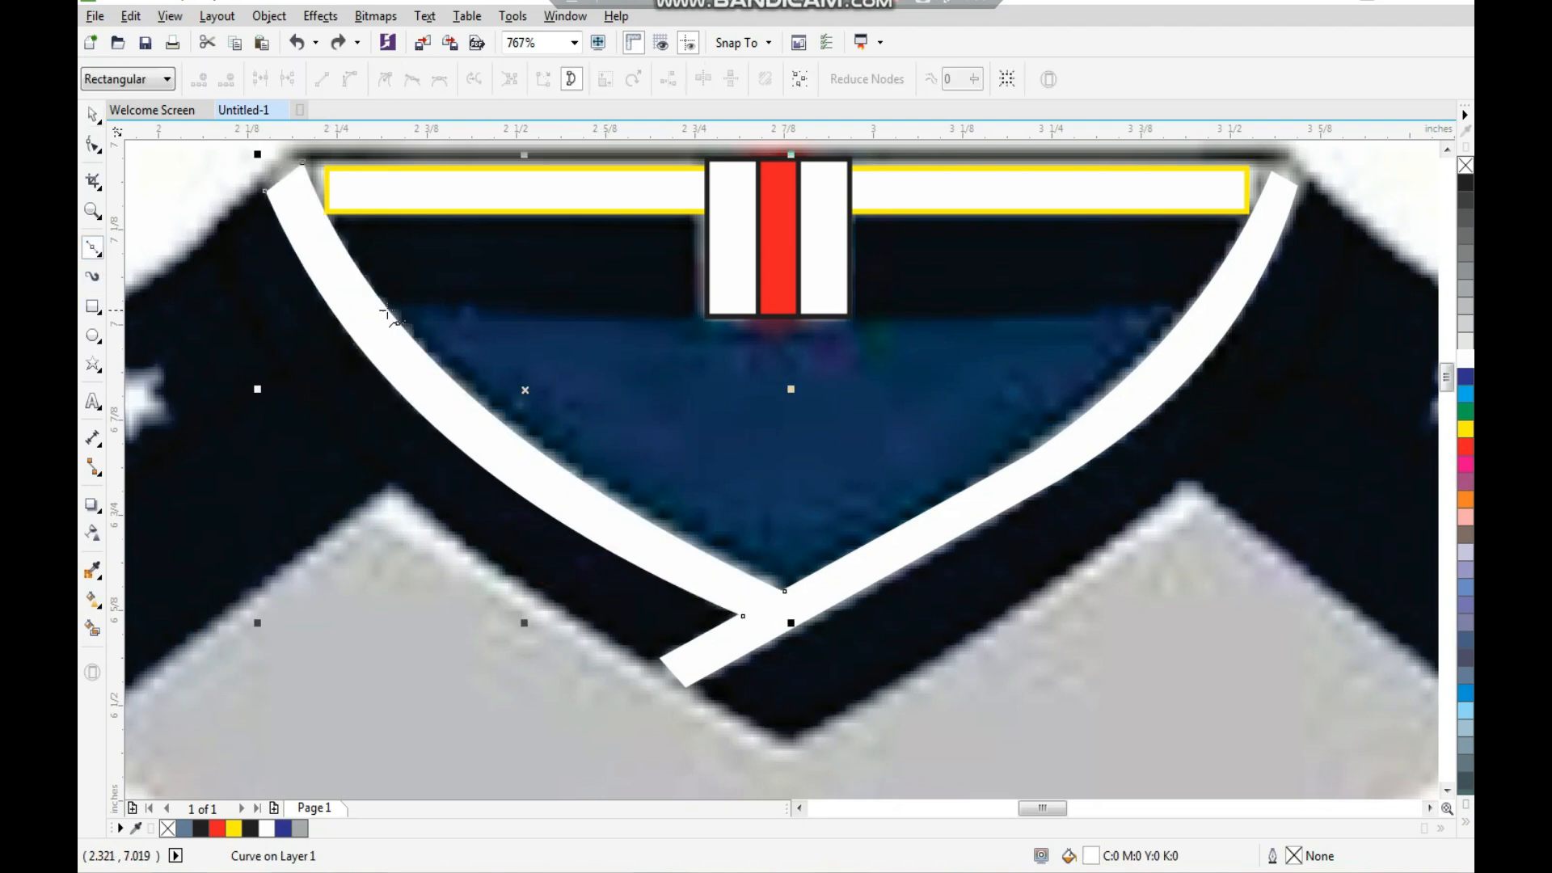
pyautogui.click(380, 312)
pyautogui.click(1200, 314)
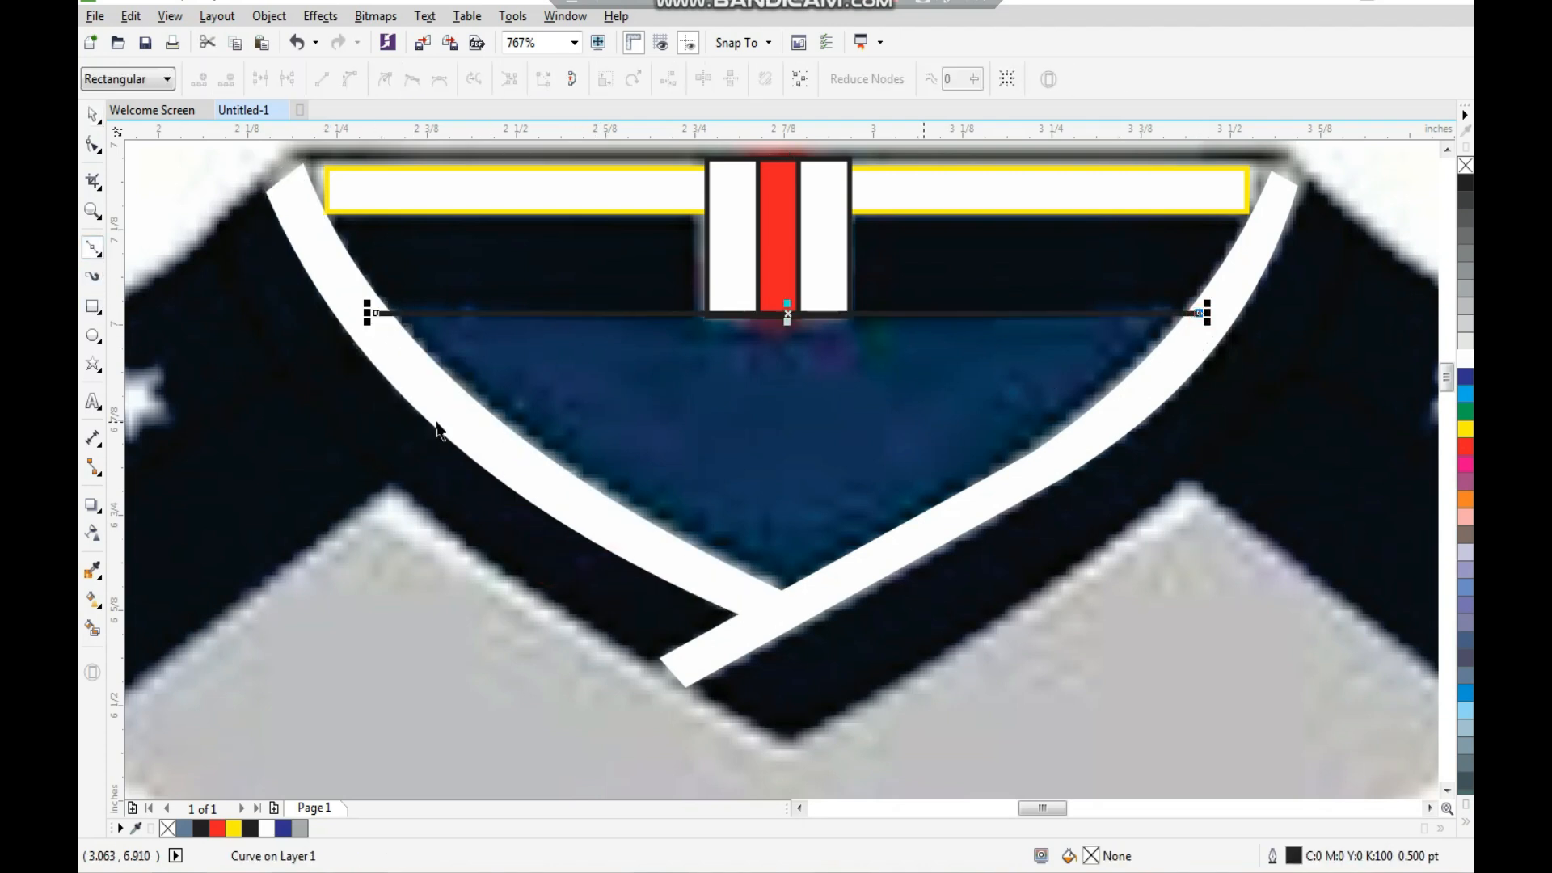
pyautogui.click(93, 629)
pyautogui.click(807, 444)
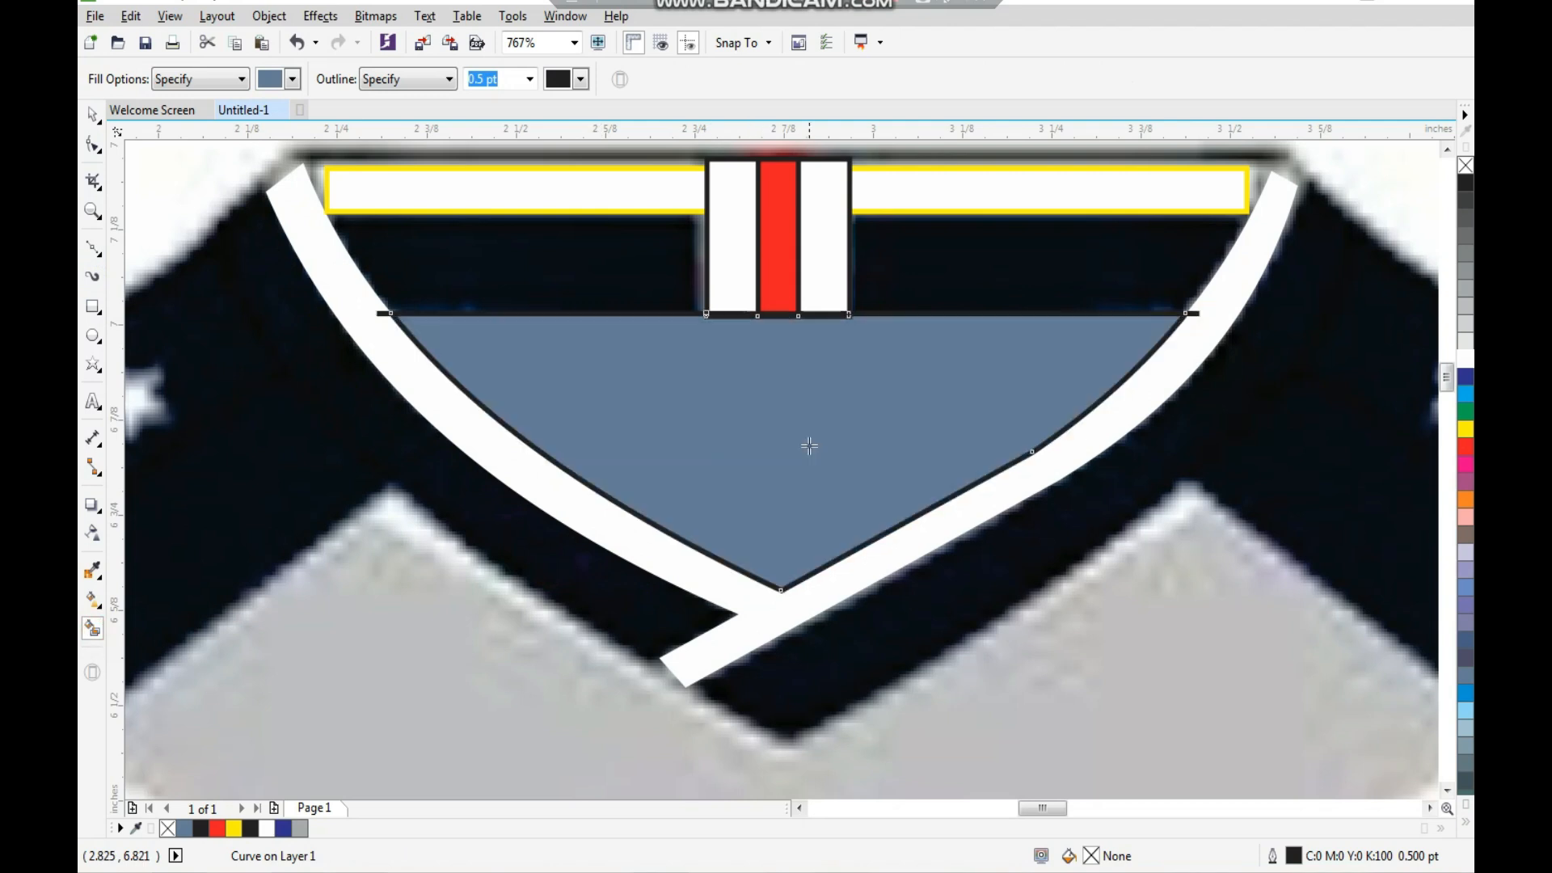
# Step: Delete the horizontal line across the collar and fill the neck opening below the label blue
pyautogui.press('space')
pyautogui.click(1200, 313)
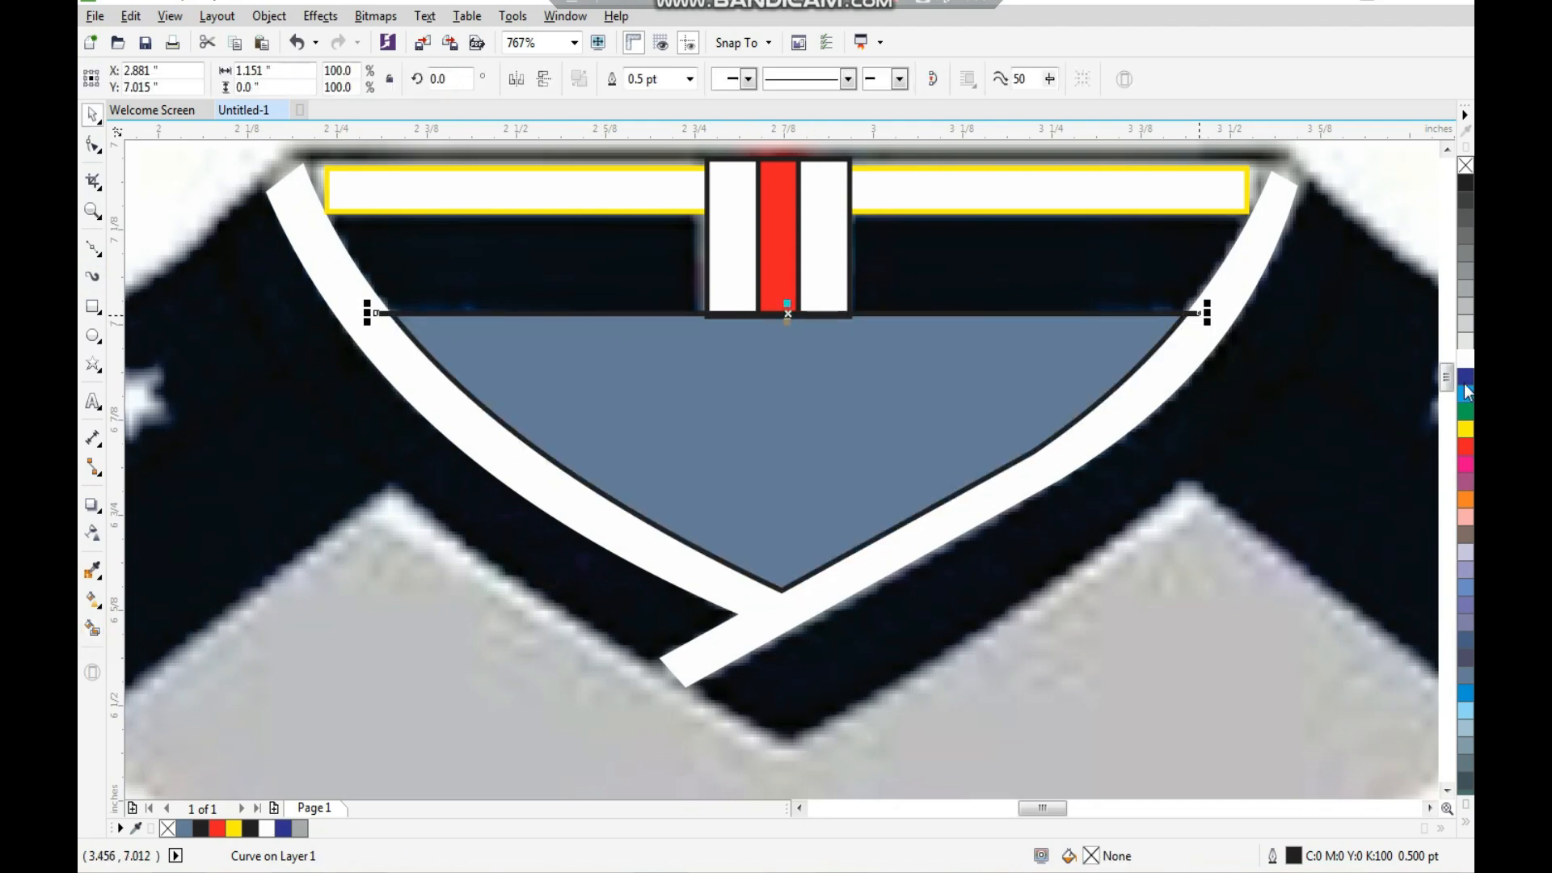
pyautogui.press('Tab')
pyautogui.click(1465, 376)
# Step: Remove the outlines from all the collar pieces and group them
pyautogui.scroll(-2, 849, 429)
pyautogui.moveTo(1180, 191); pyautogui.dragTo(455, 642)
pyautogui.hotkey('ctrl', 'g')
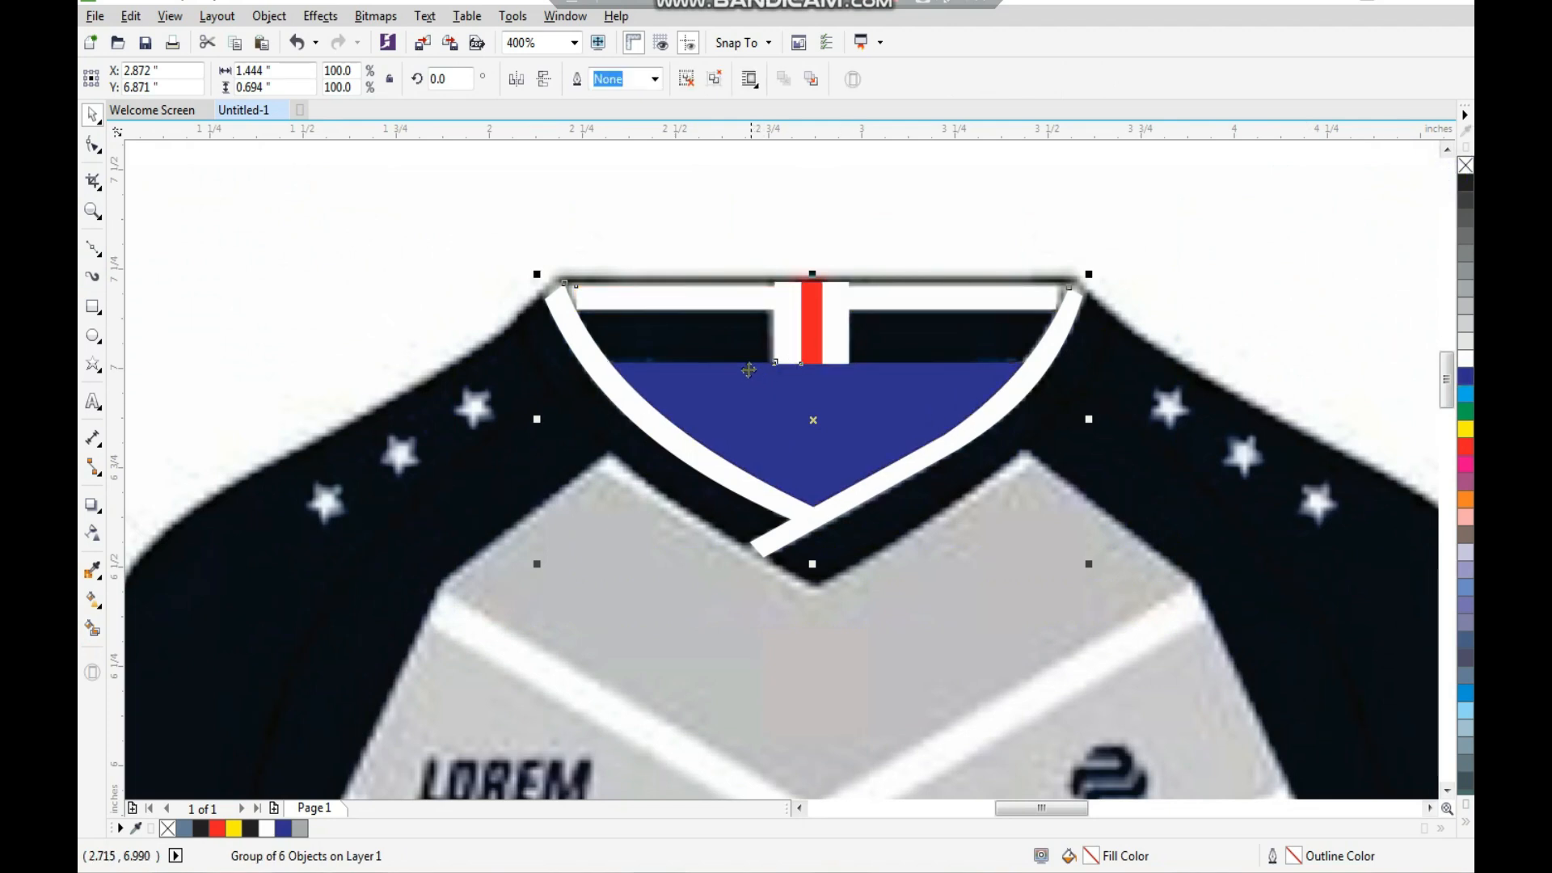
# Step: Align the collar group to the vector jersey's vertical centre line
pyautogui.scroll(-6, 946, 307)
pyautogui.scroll(4, 970, 370)
pyautogui.keyDown('shift'); pyautogui.click(968, 363); pyautogui.keyUp('shift')
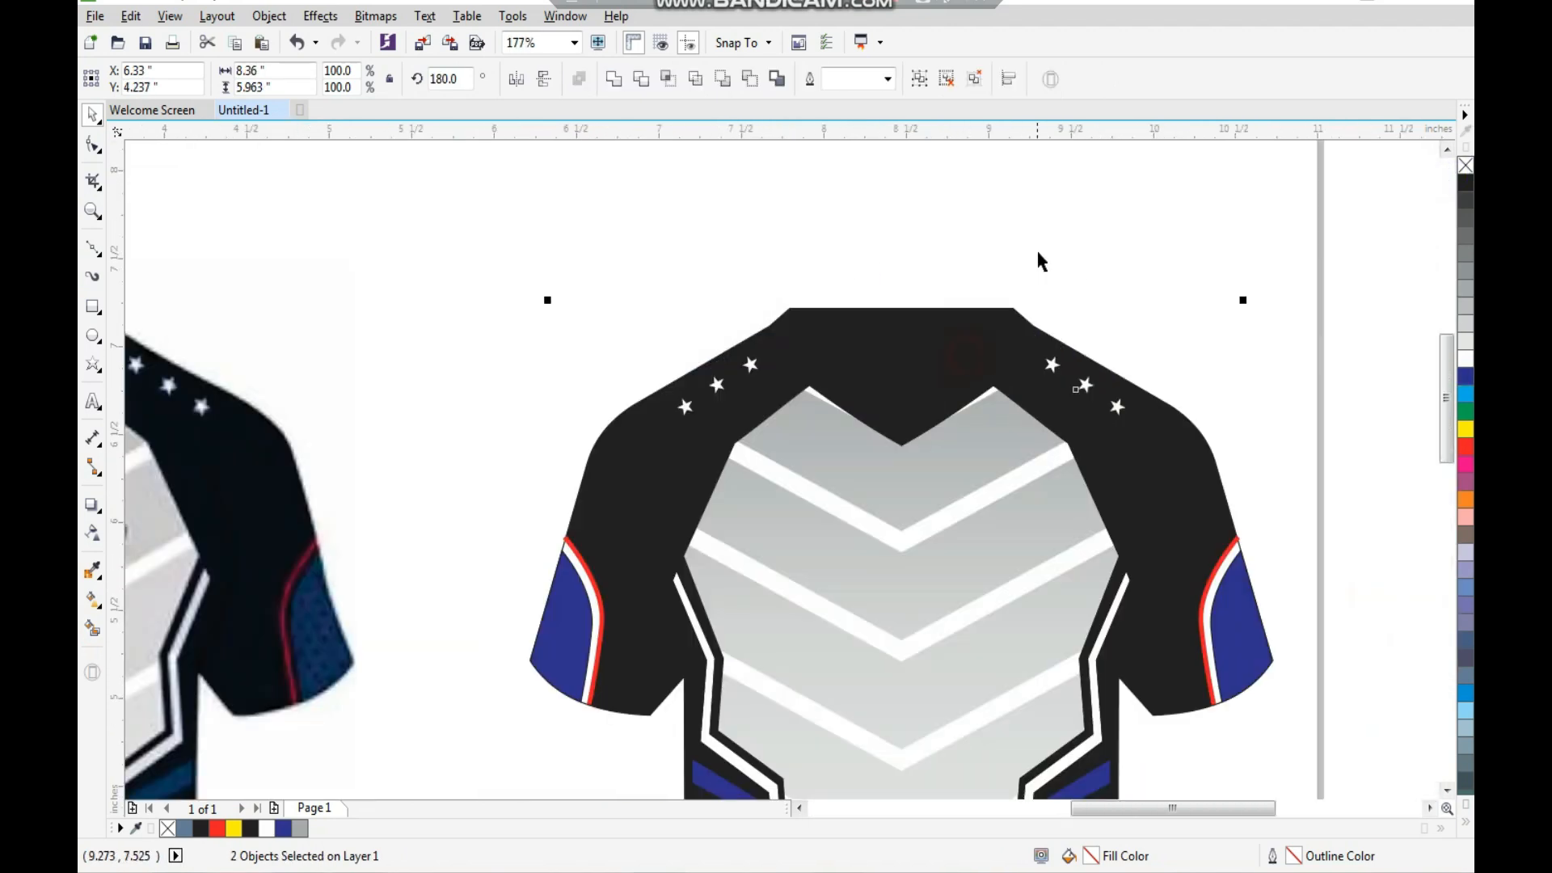
pyautogui.press('c')
pyautogui.click(1027, 255)
# Step: Move the collar group down slightly so its upper edge sits just inside the vector jersey's neckline
pyautogui.press('F2')
pyautogui.moveTo(810, 272); pyautogui.dragTo(995, 430)
pyautogui.moveTo(799, 507); pyautogui.dragTo(774, 527)
pyautogui.click(904, 291)
pyautogui.scroll(-1, 798, 333)
pyautogui.press('F2')
pyautogui.moveTo(669, 314); pyautogui.dragTo(905, 571)
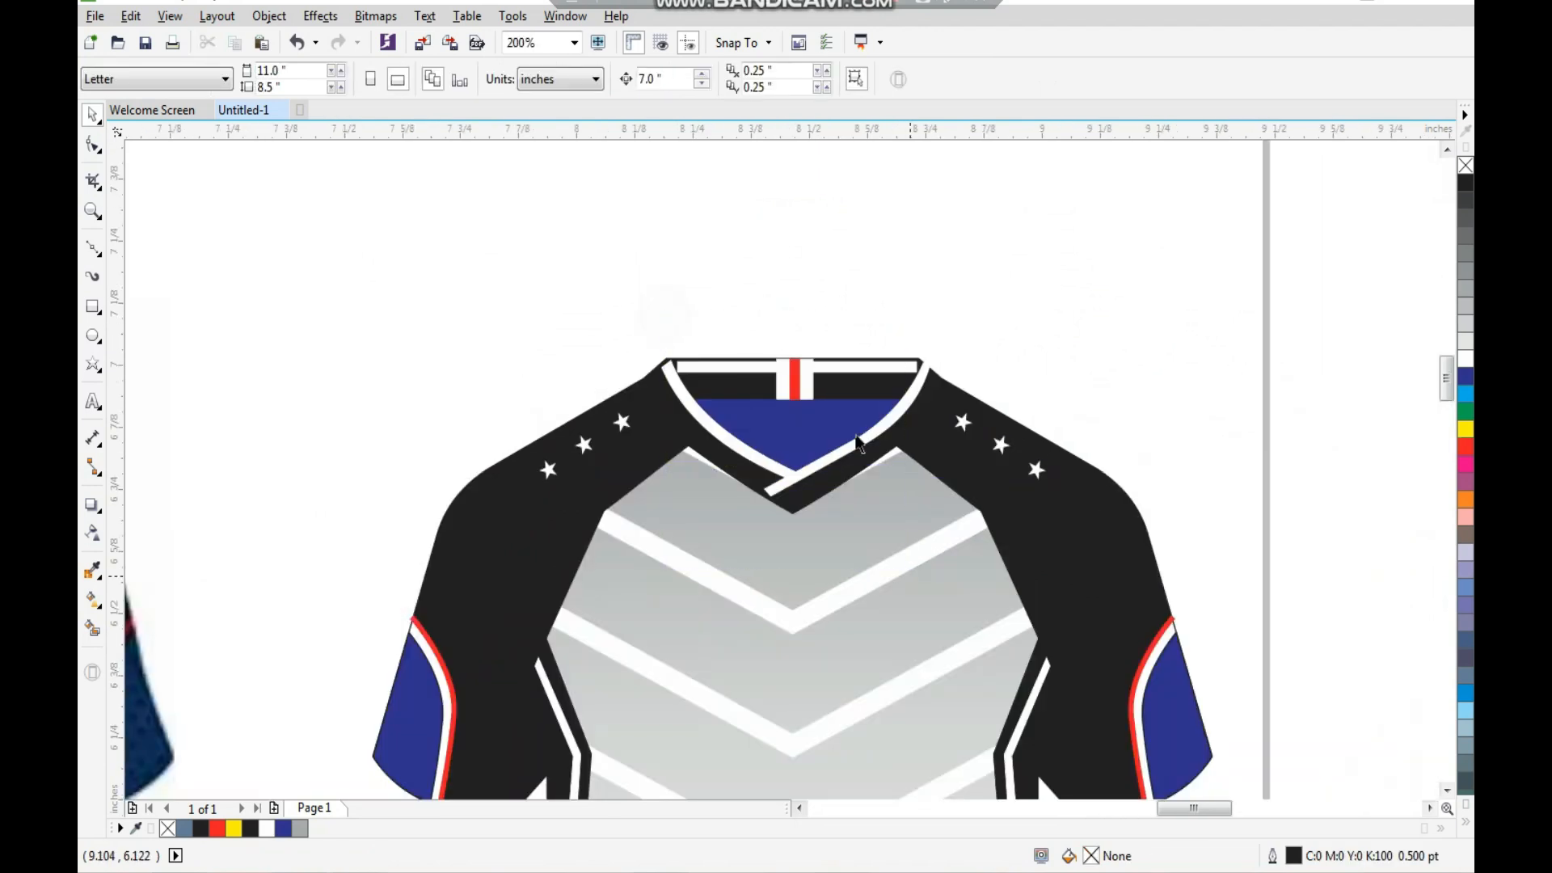
pyautogui.click(856, 421)
pyautogui.moveTo(861, 405); pyautogui.dragTo(859, 415)
pyautogui.click(1039, 215)
pyautogui.scroll(-3, 1038, 213)
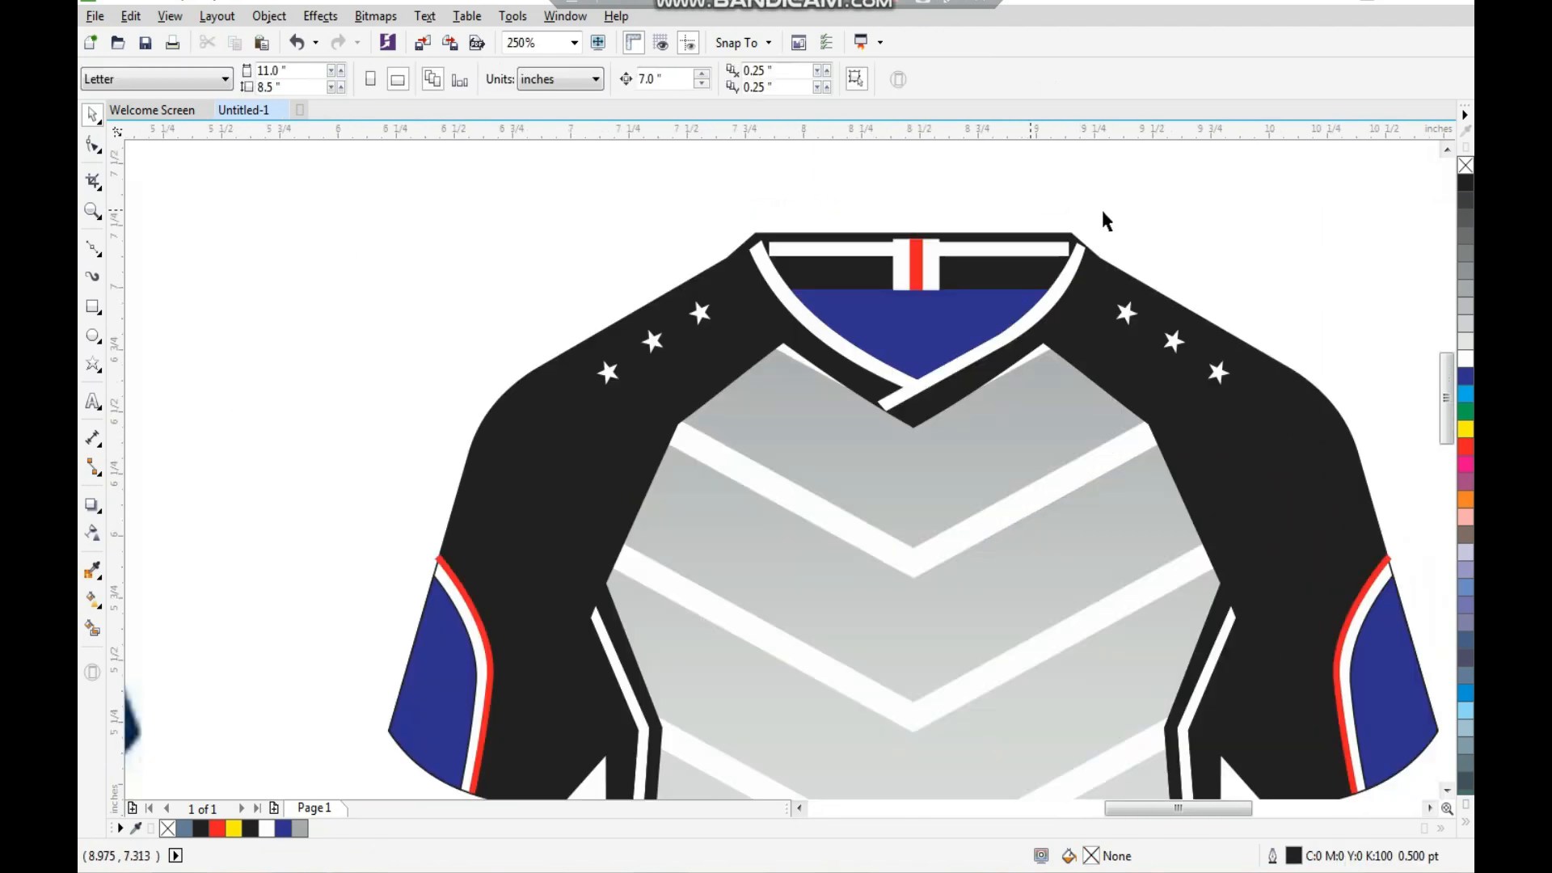
# Step: Group the complete vector jersey with its collar and move it about 0.6 inches closer to the reference picture
pyautogui.press('F2')
pyautogui.moveTo(1175, 150); pyautogui.dragTo(513, 662)
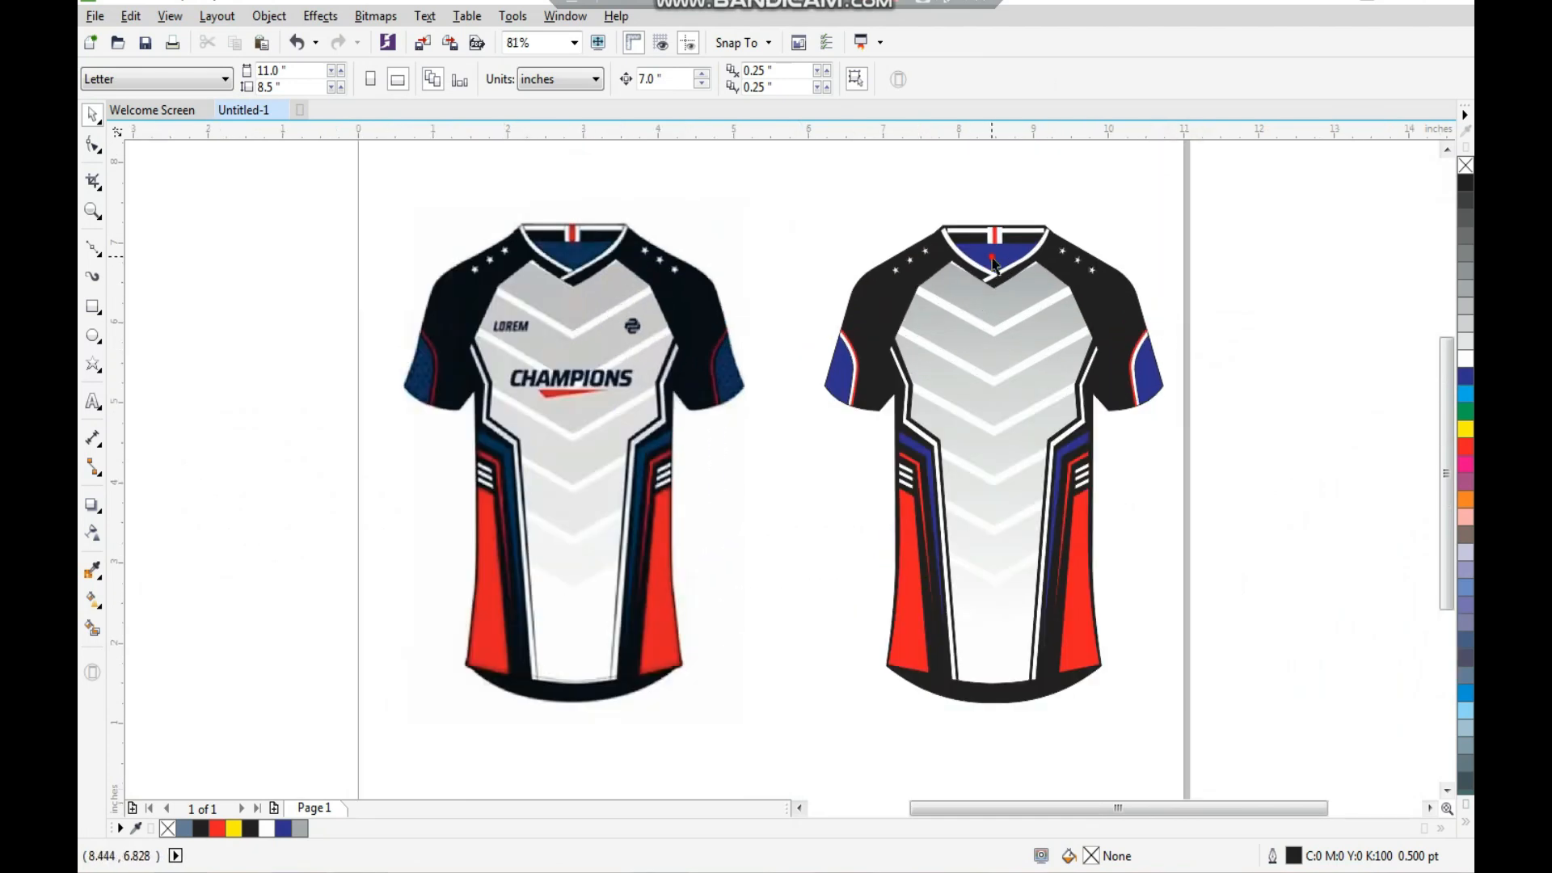
pyautogui.moveTo(1233, 194); pyautogui.dragTo(811, 737)
pyautogui.moveTo(994, 483); pyautogui.dragTo(950, 488)
pyautogui.click(1258, 488)
pyautogui.scroll(-1, 752, 405)
pyautogui.press('F2')
pyautogui.moveTo(586, 283); pyautogui.dragTo(1034, 590)
pyautogui.moveTo(1054, 191); pyautogui.dragTo(301, 735)
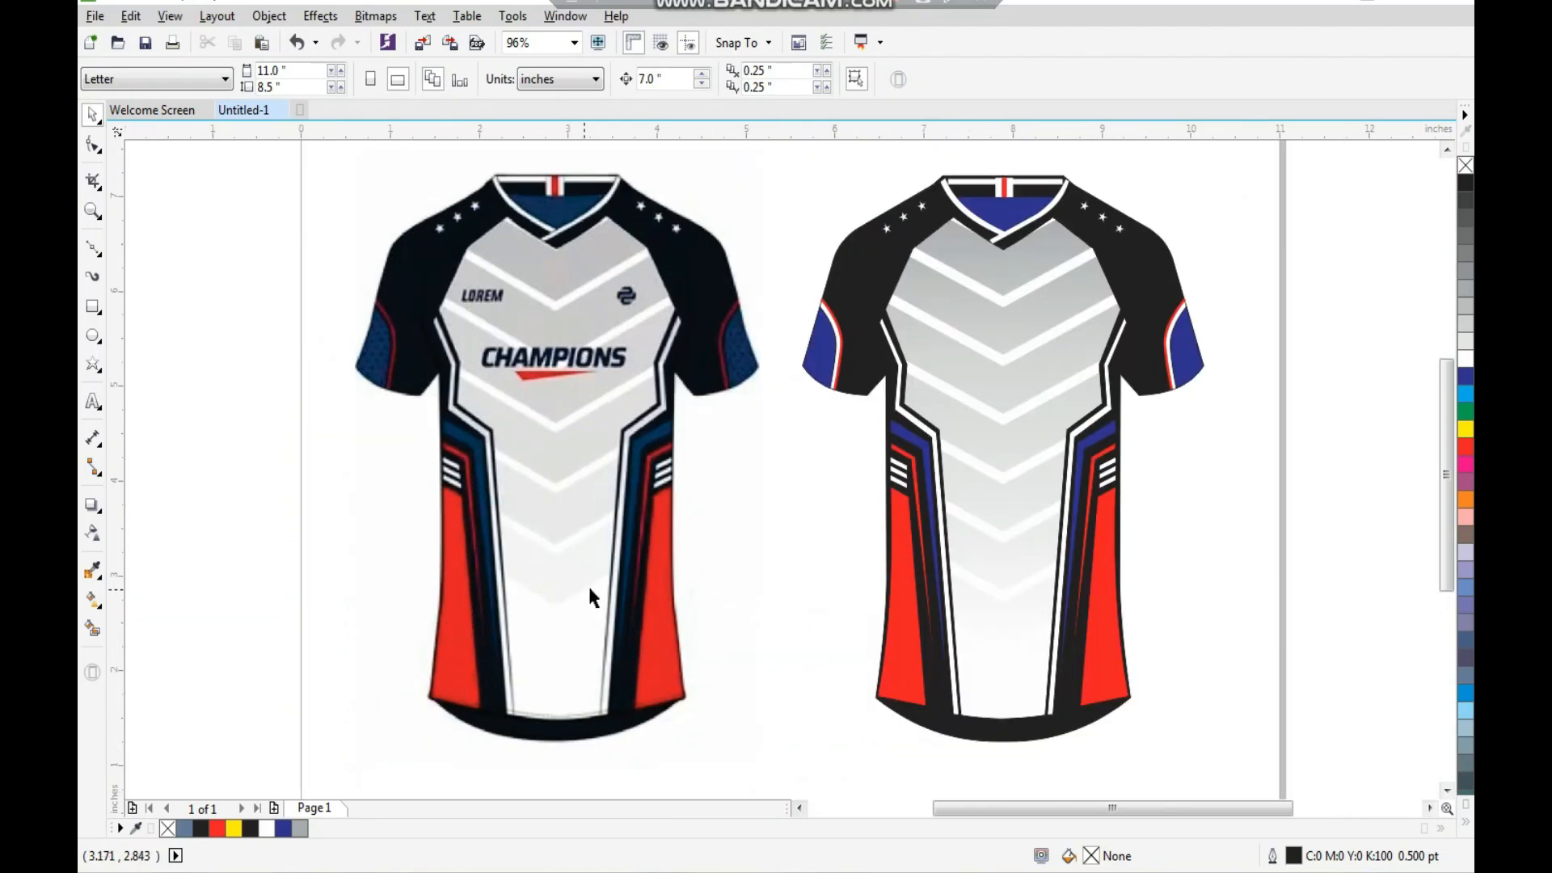
# Step: Add the artistic text "champions" in 24 pt Arial beside the reference picture and change it to uppercase
pyautogui.press('F8')
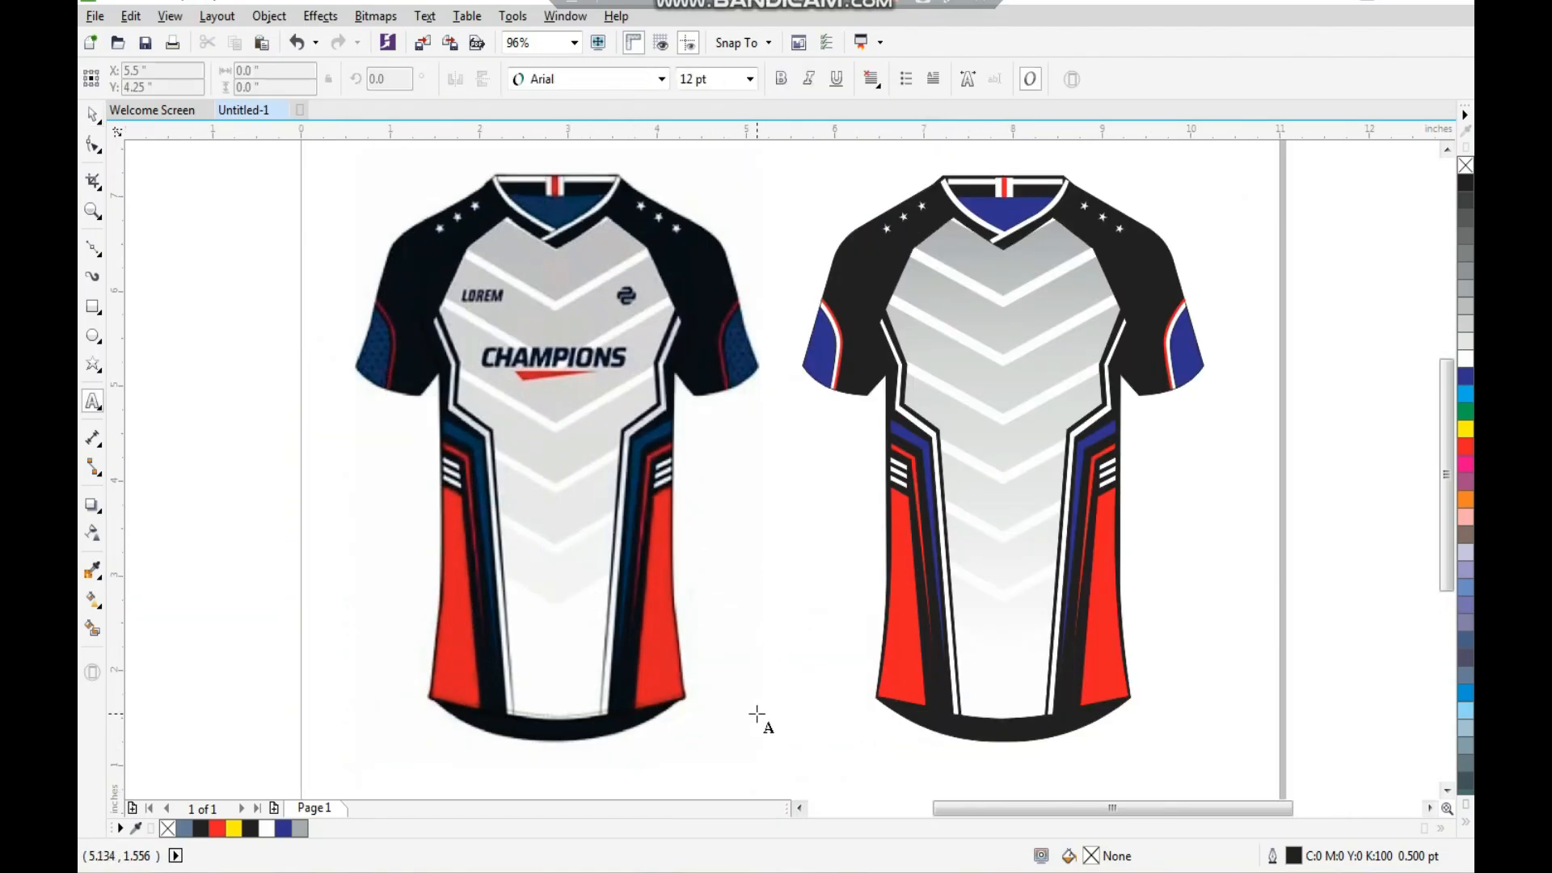
pyautogui.click(262, 659)
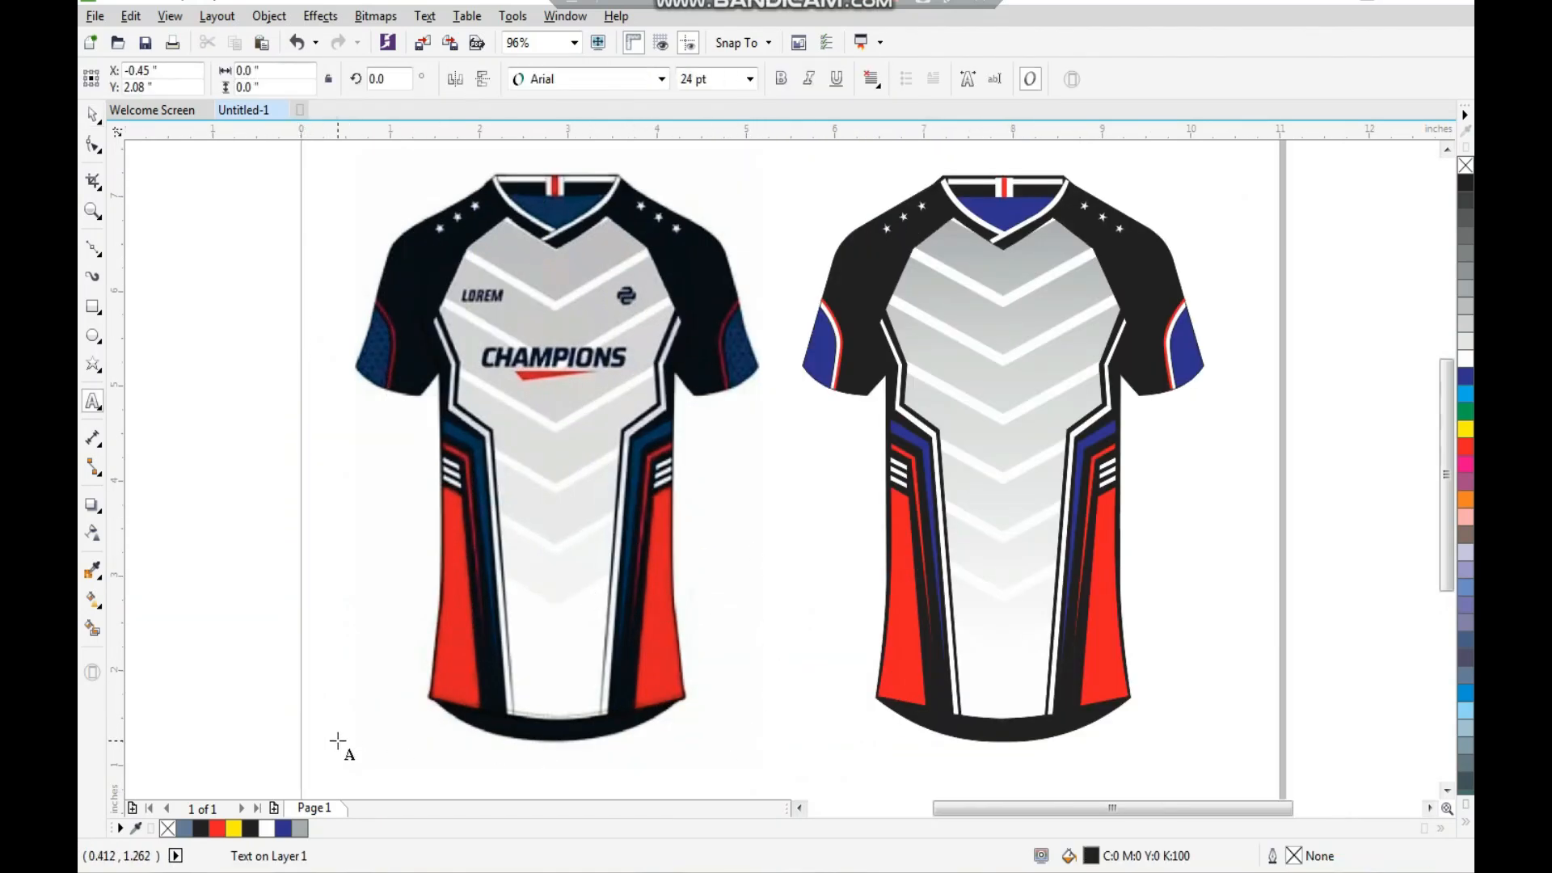
pyautogui.write('champions')
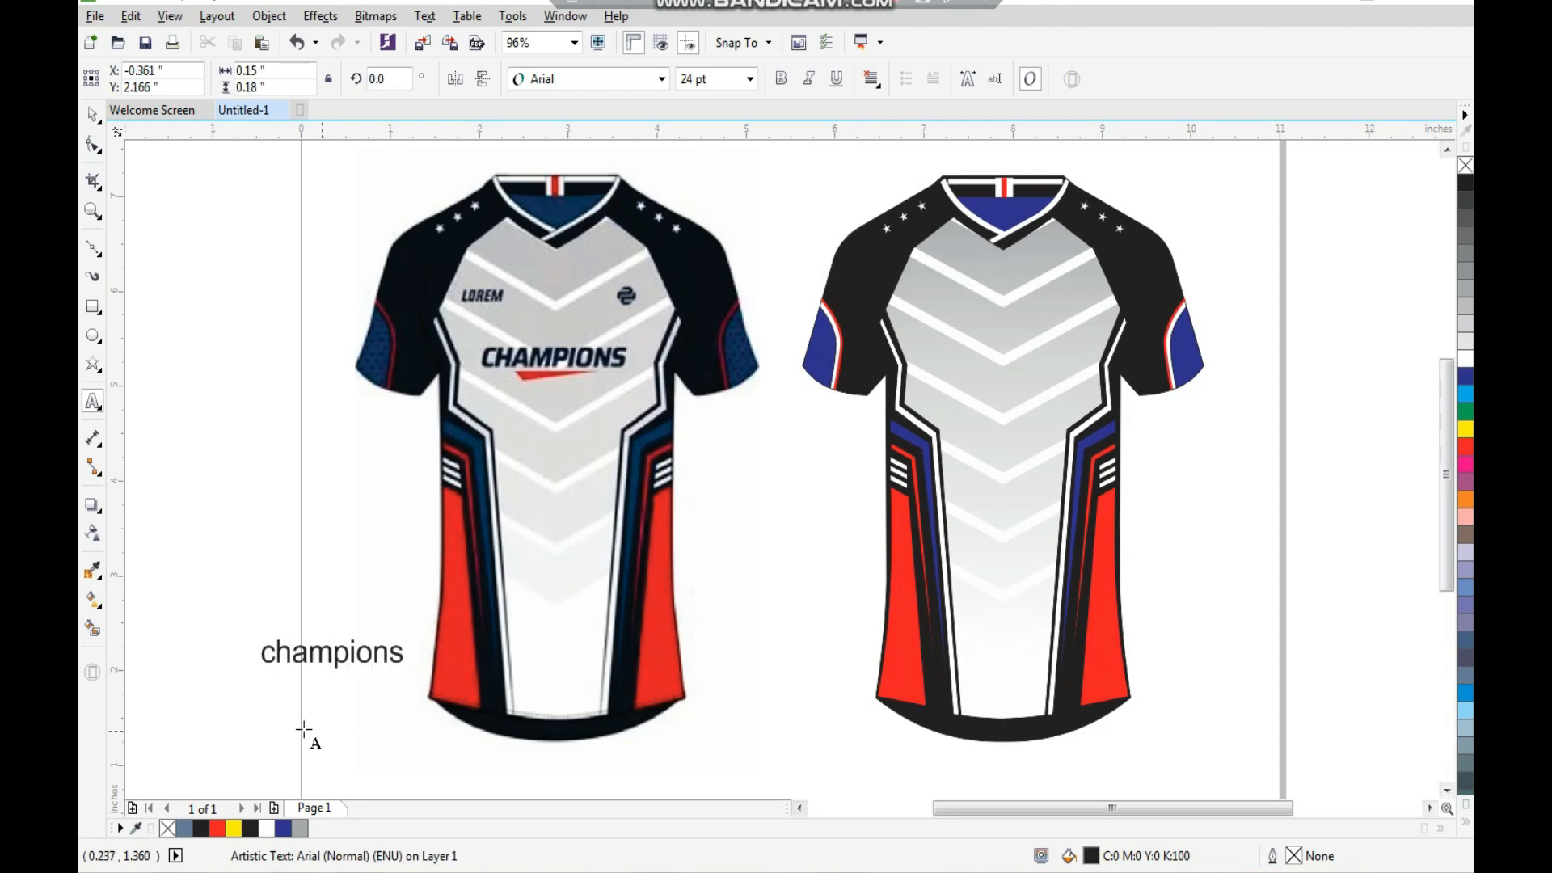
pyautogui.hotkey('ctrl', 'space')
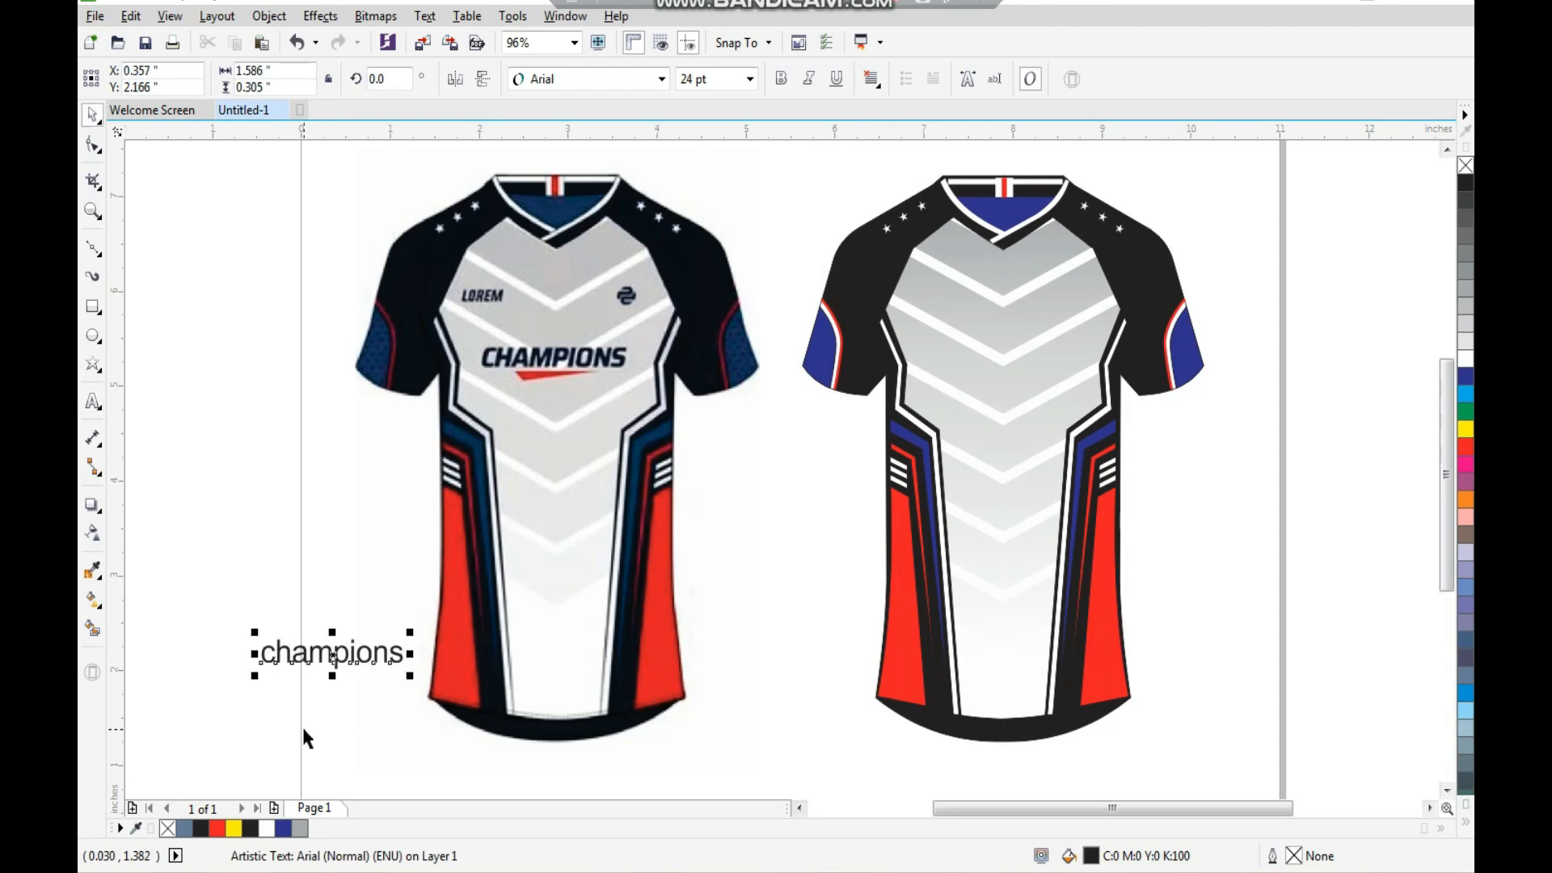
pyautogui.click(425, 16)
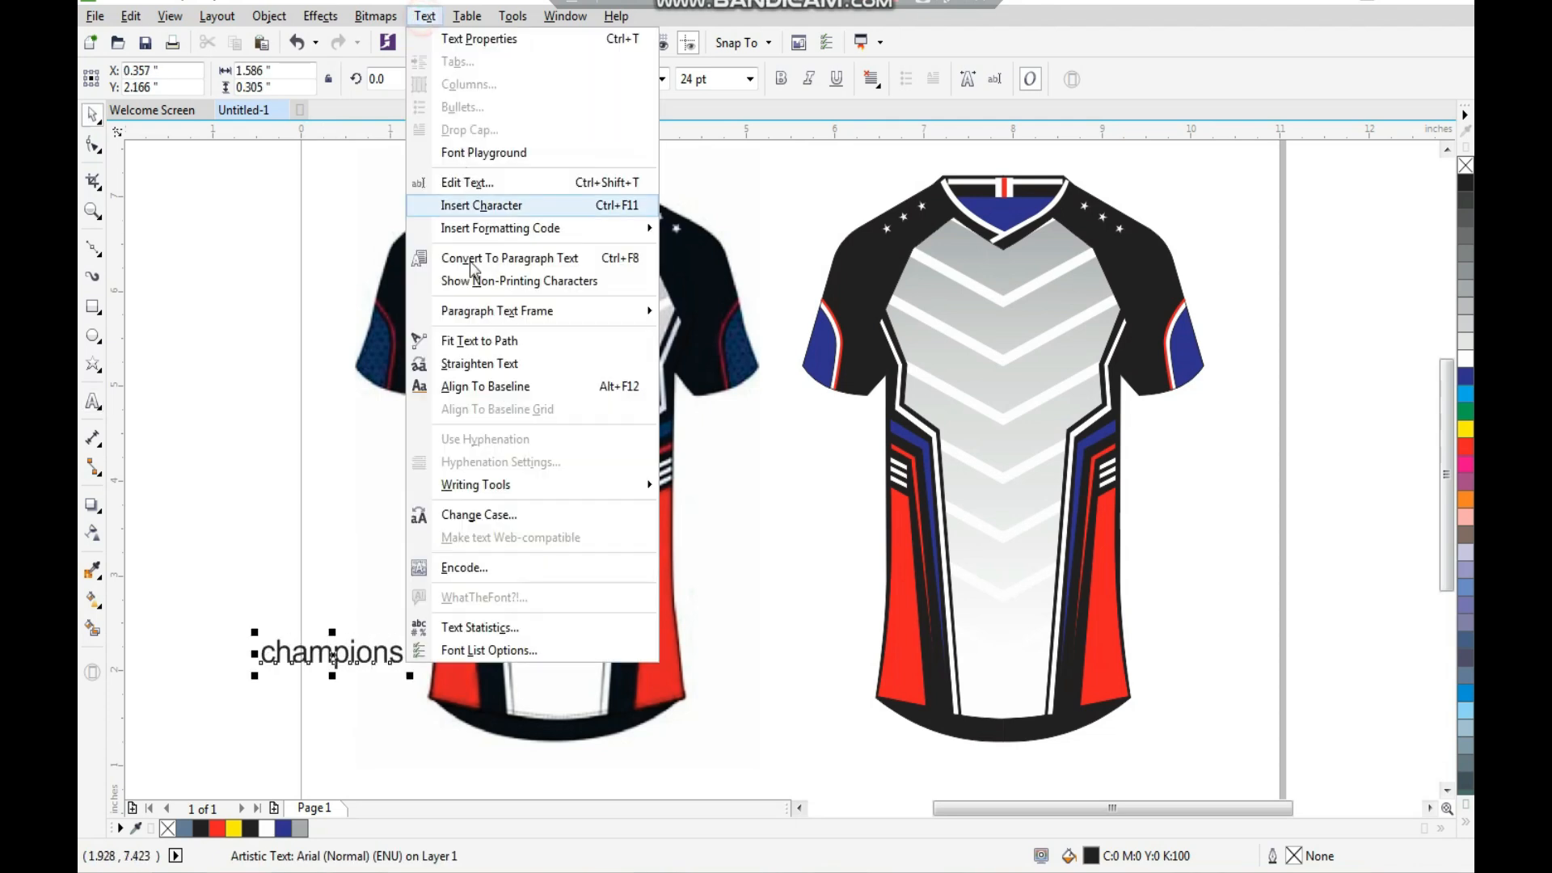
pyautogui.click(518, 514)
pyautogui.click(676, 417)
pyautogui.click(688, 506)
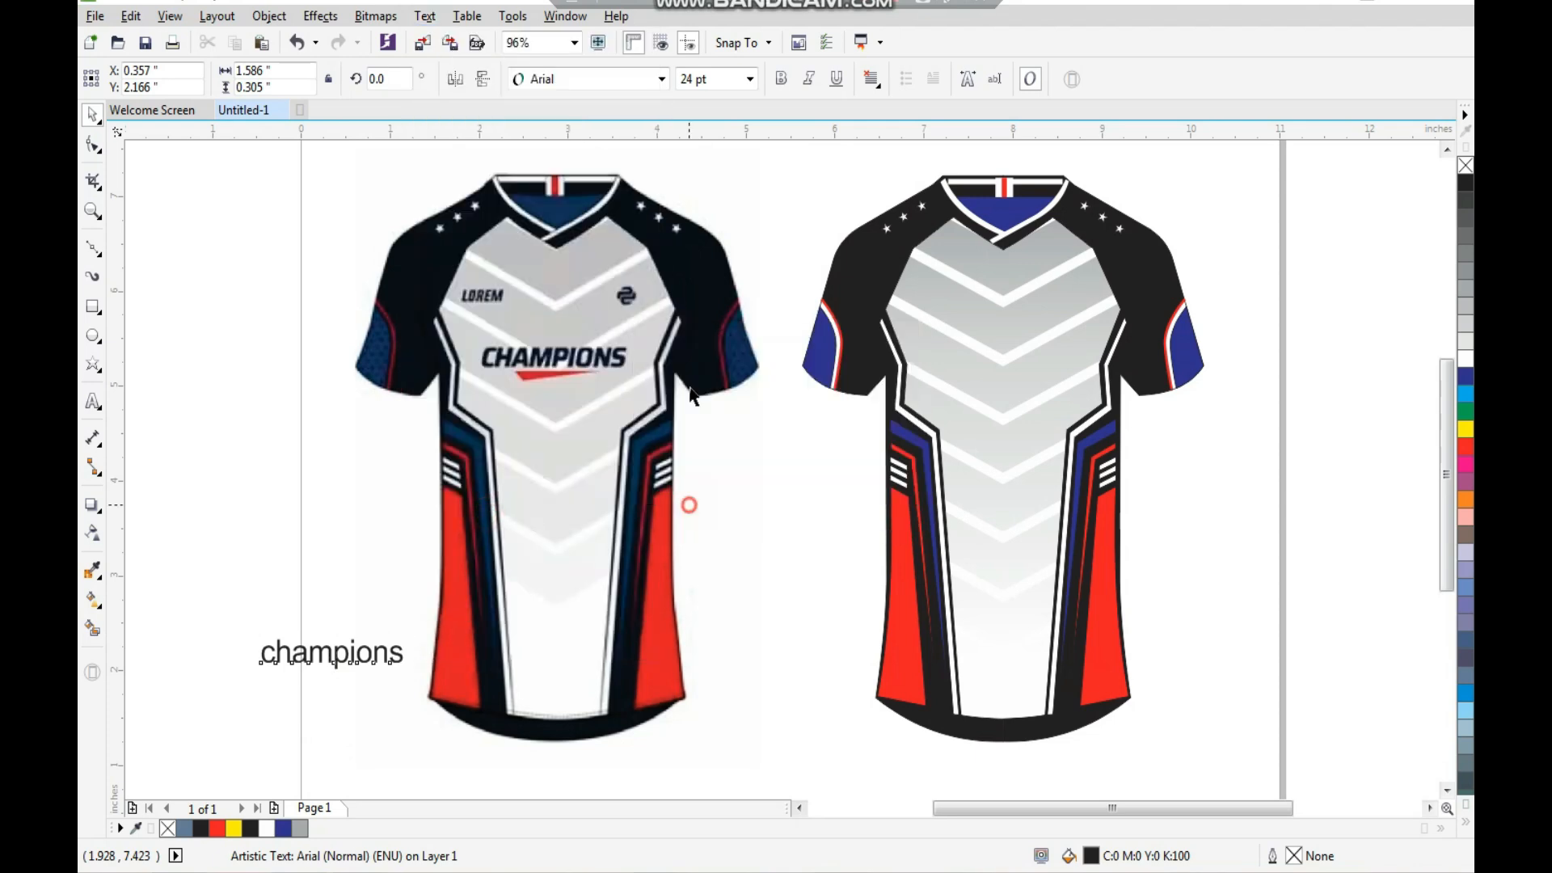
# Step: Set the CHAMPIONS text in the Elephant font and centre it horizontally on the vector jersey's chest
pyautogui.click(602, 81)
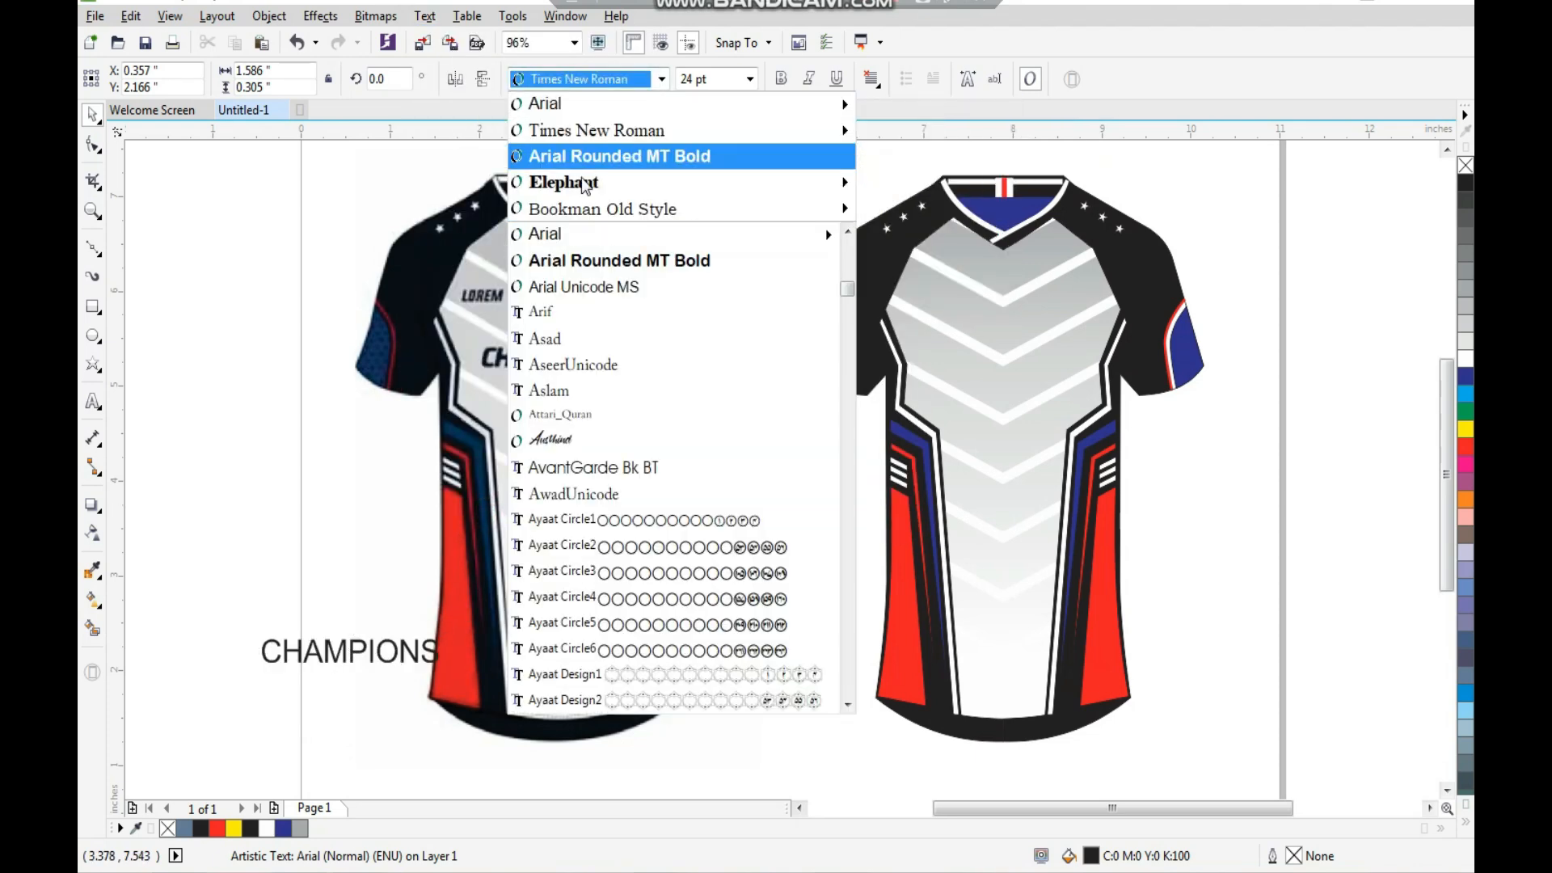
pyautogui.click(563, 182)
pyautogui.moveTo(402, 652); pyautogui.dragTo(919, 339)
pyautogui.scroll(3, 980, 417)
pyautogui.keyDown('shift'); pyautogui.click(1038, 390); pyautogui.keyUp('shift')
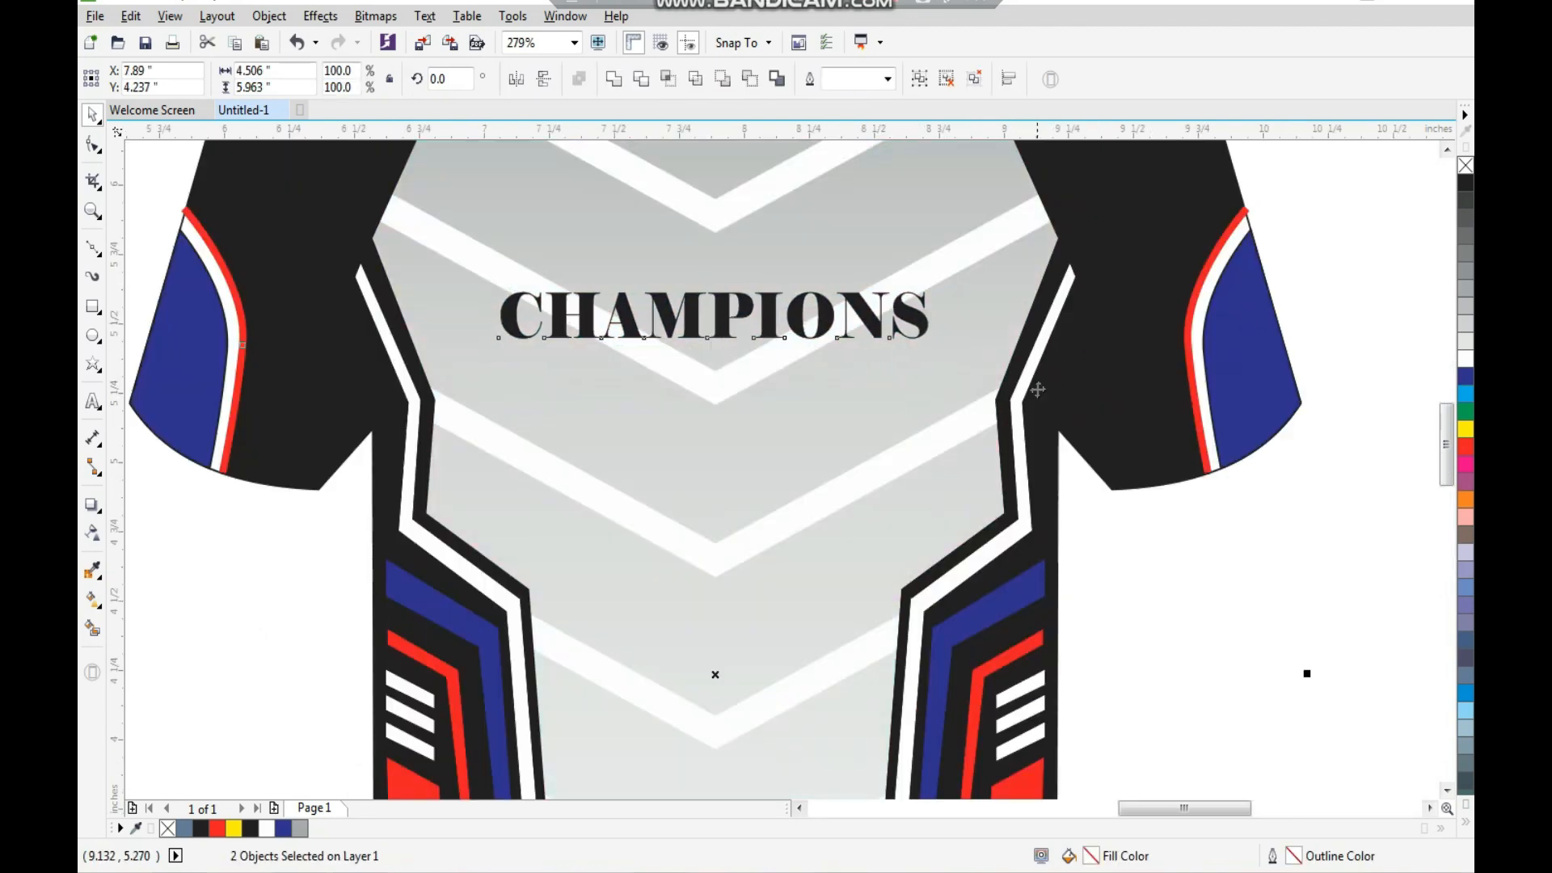
pyautogui.scroll(-3, 1043, 388)
pyautogui.click(1182, 353)
pyautogui.scroll(1, 1023, 325)
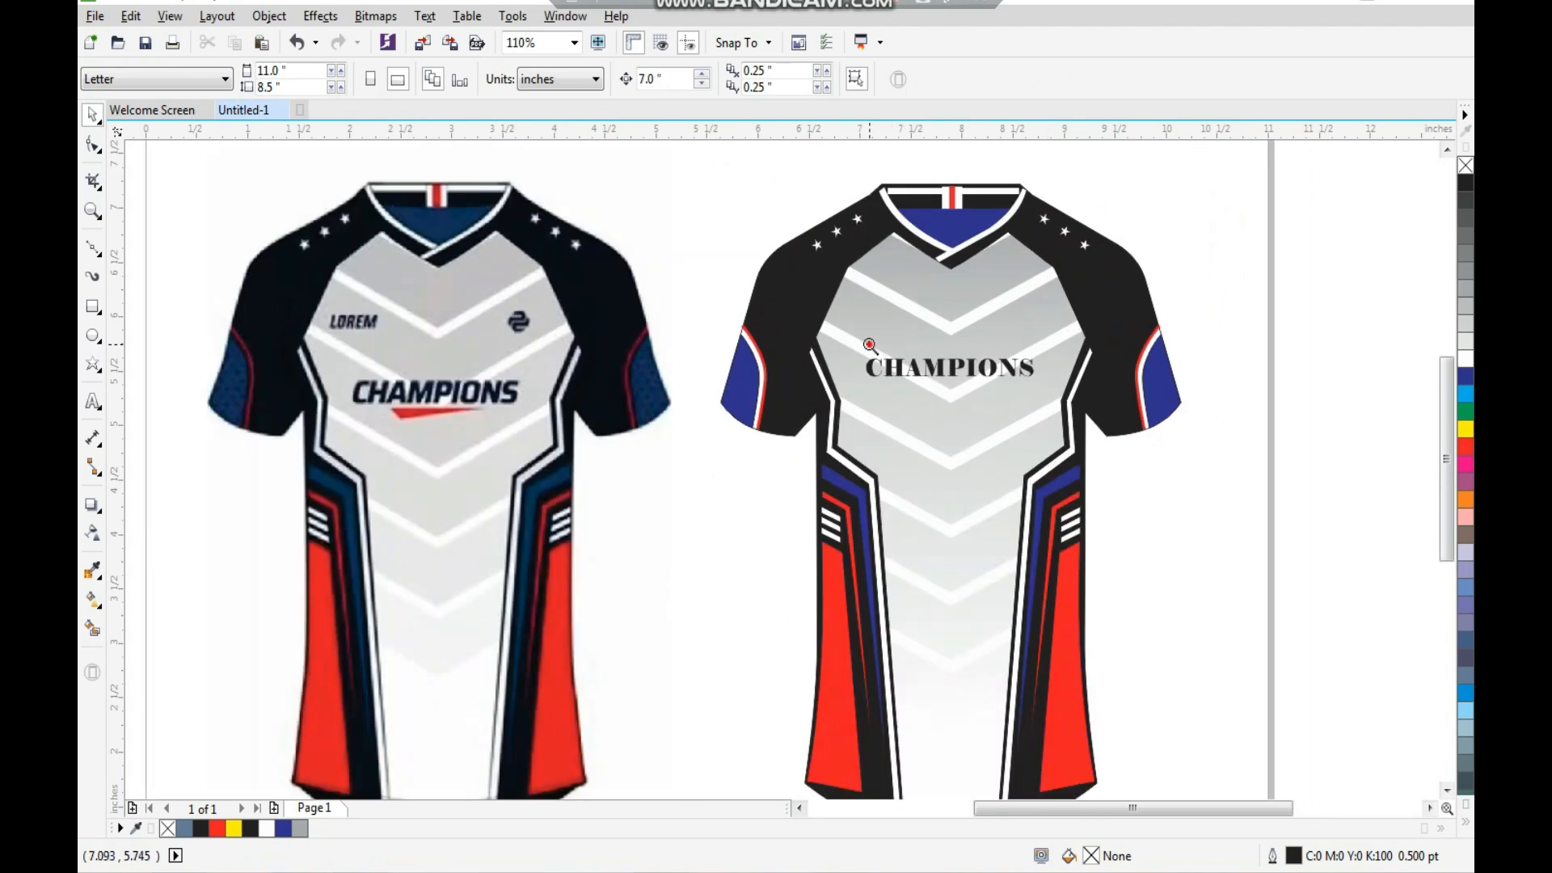
# Step: Draw a closed, slim triangle about 1 inch long below the CHAMPIONS text, with its point towards the letter S
pyautogui.moveTo(869, 345); pyautogui.dragTo(1077, 484)
pyautogui.click(92, 252)
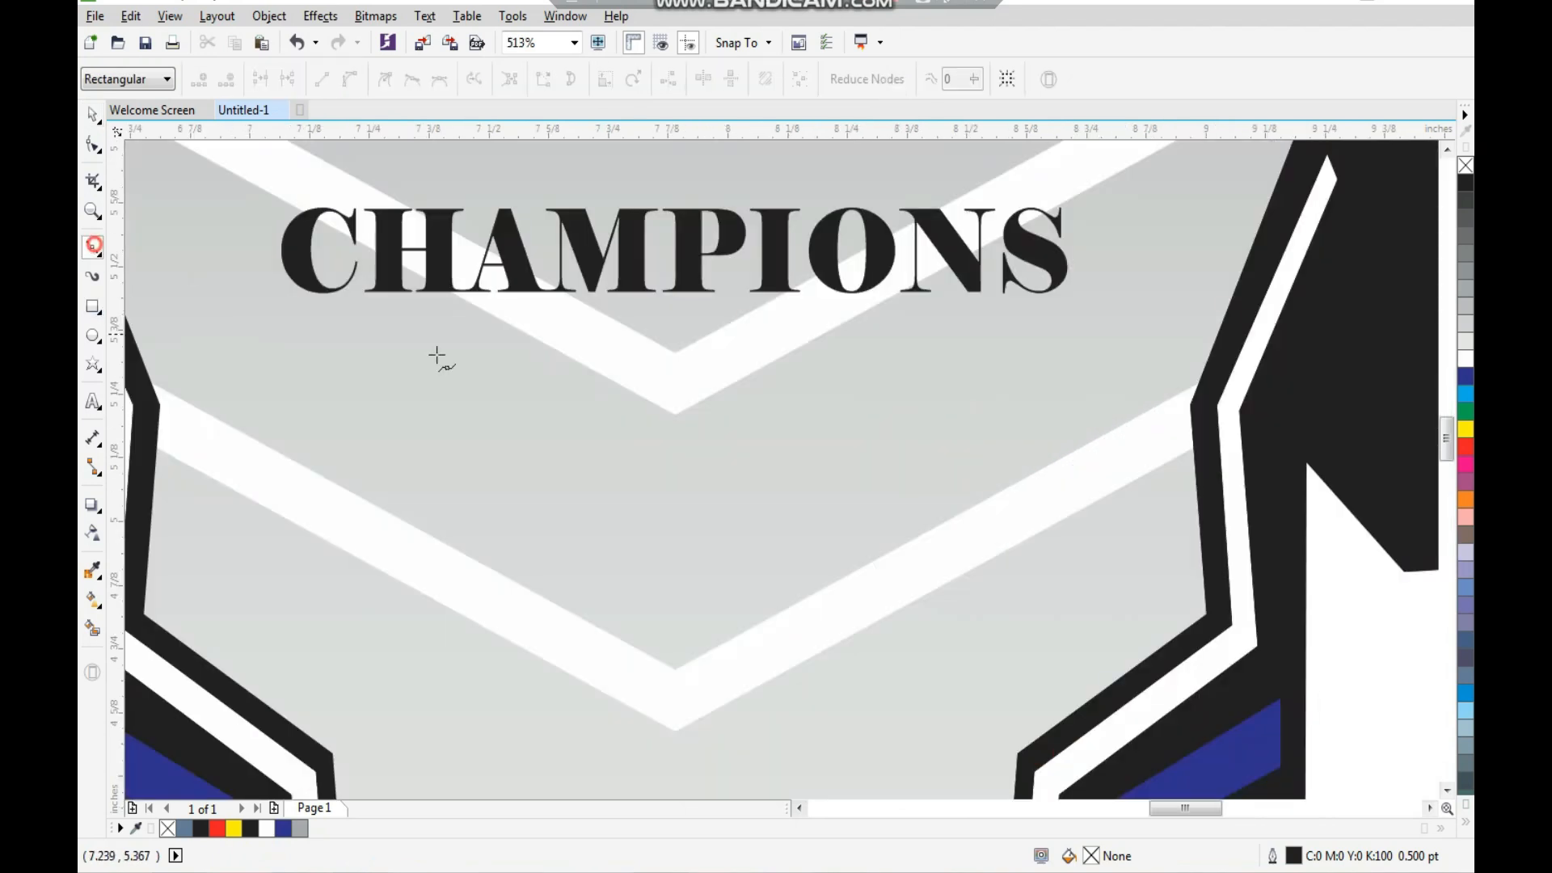
pyautogui.click(514, 329)
pyautogui.click(533, 414)
pyautogui.doubleClick(1008, 318)
pyautogui.click(515, 330)
pyautogui.press('space')
# Step: Convert the triangle's sides to curves and bend both long edges upward into a swoosh
pyautogui.press('F10')
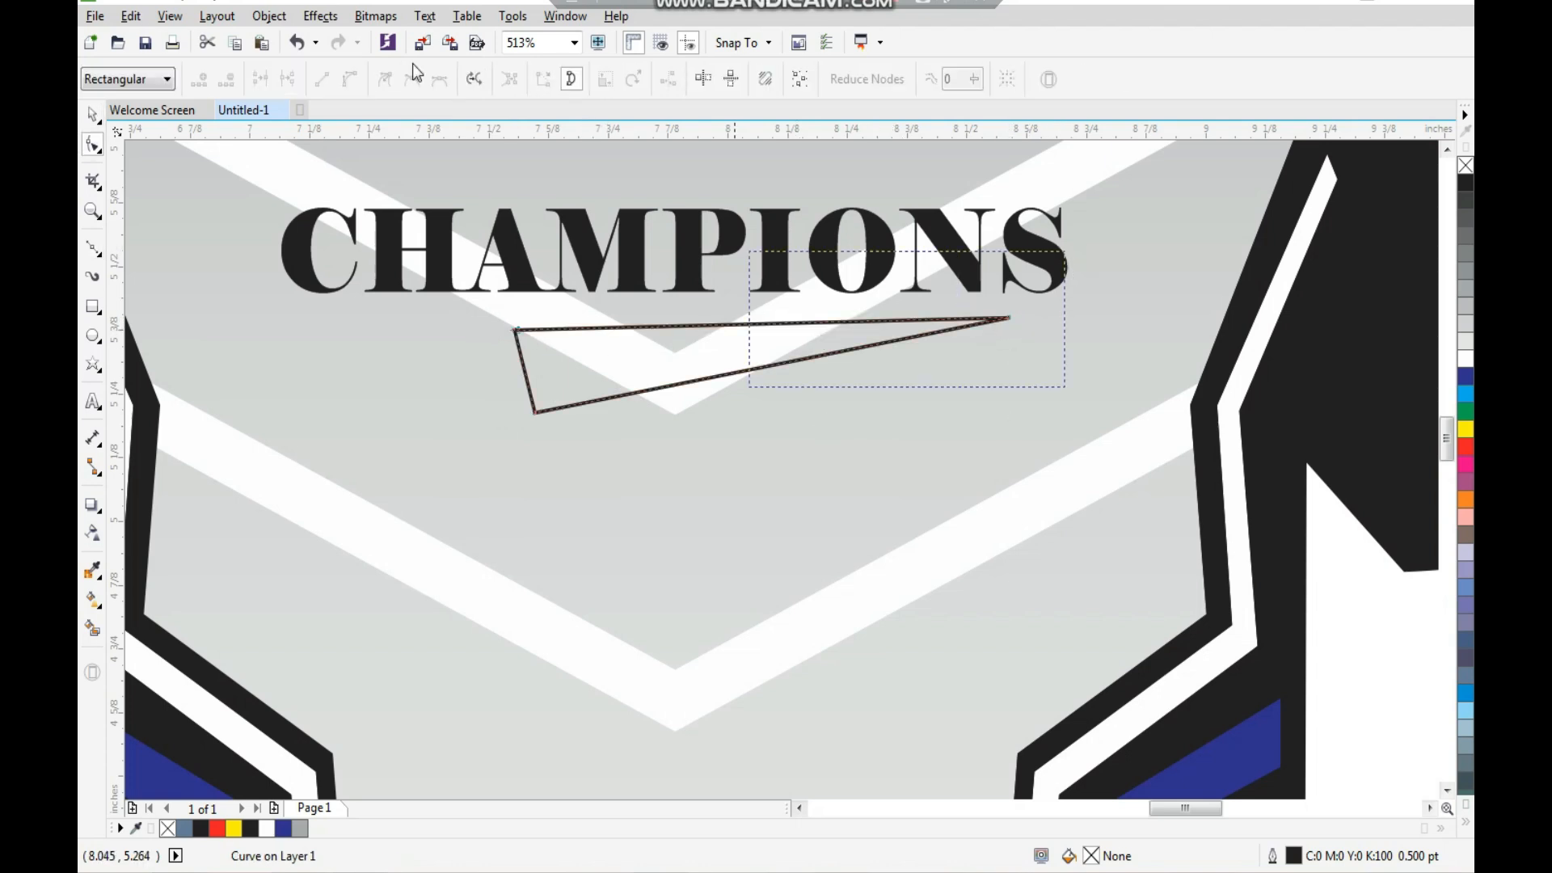
pyautogui.scroll(2, 538, 218)
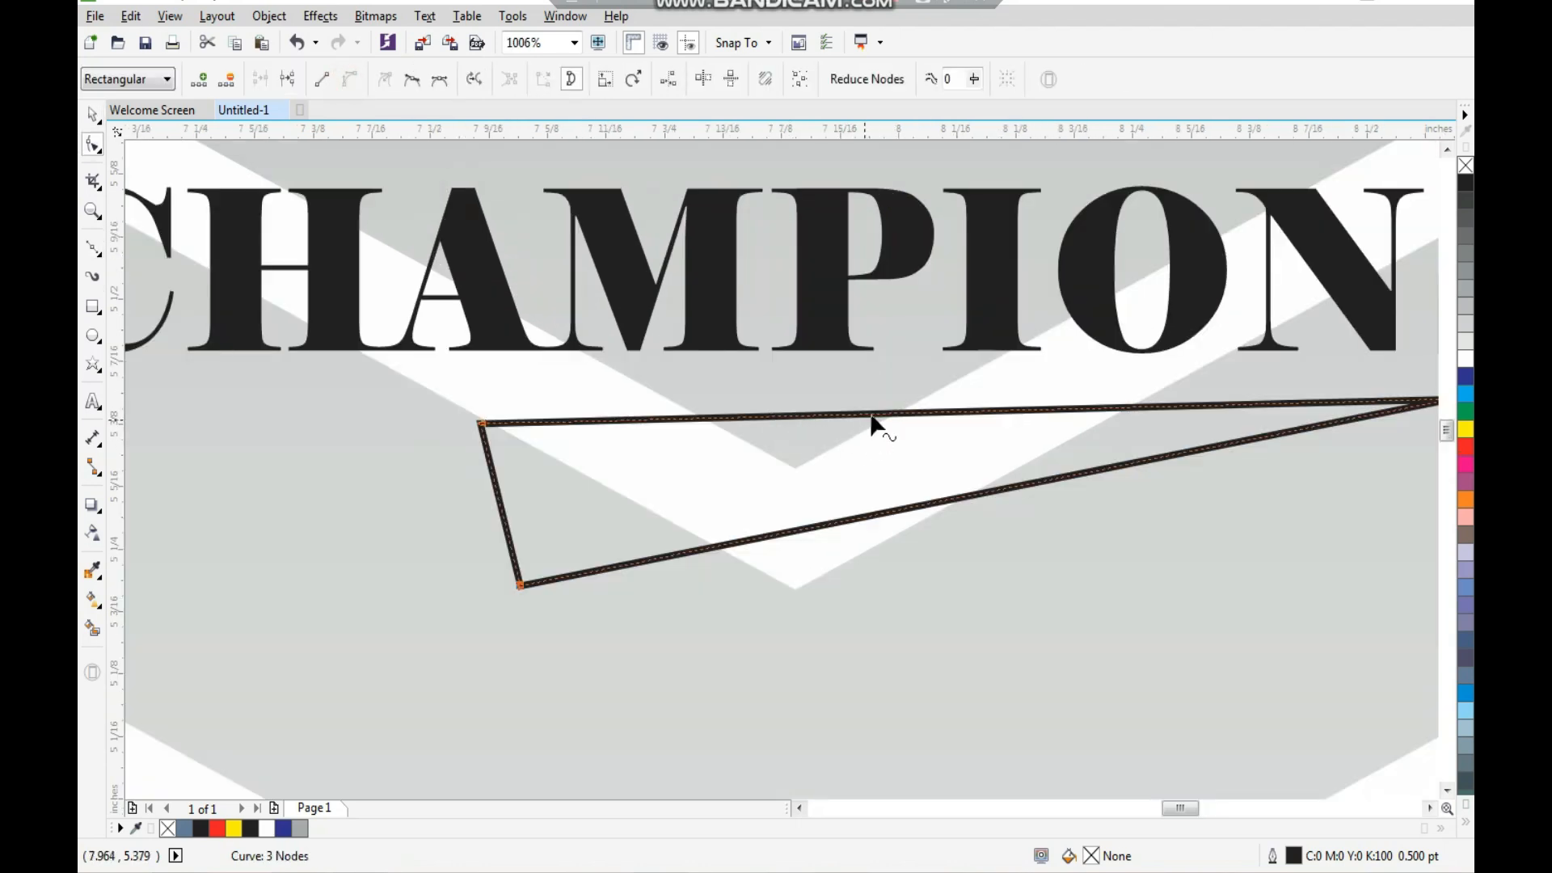
pyautogui.moveTo(872, 418); pyautogui.dragTo(872, 382)
pyautogui.moveTo(937, 509); pyautogui.dragTo(903, 449)
pyautogui.press('space')
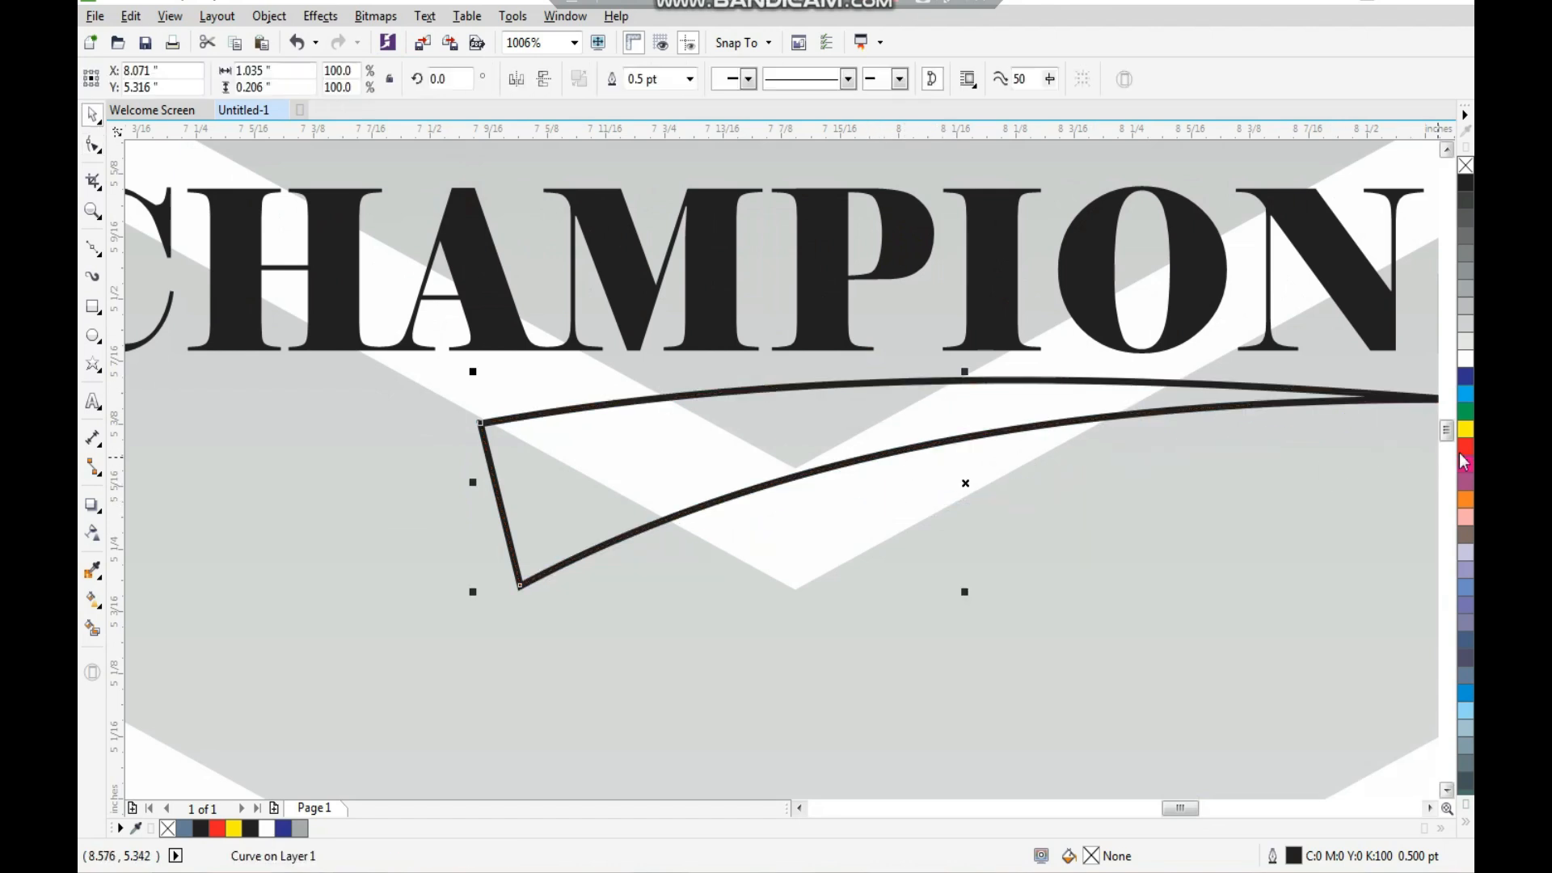
# Step: Fill the swoosh red and remove its outline
pyautogui.click(1464, 453)
pyautogui.rightClick(1466, 165)
pyautogui.click(1108, 509)
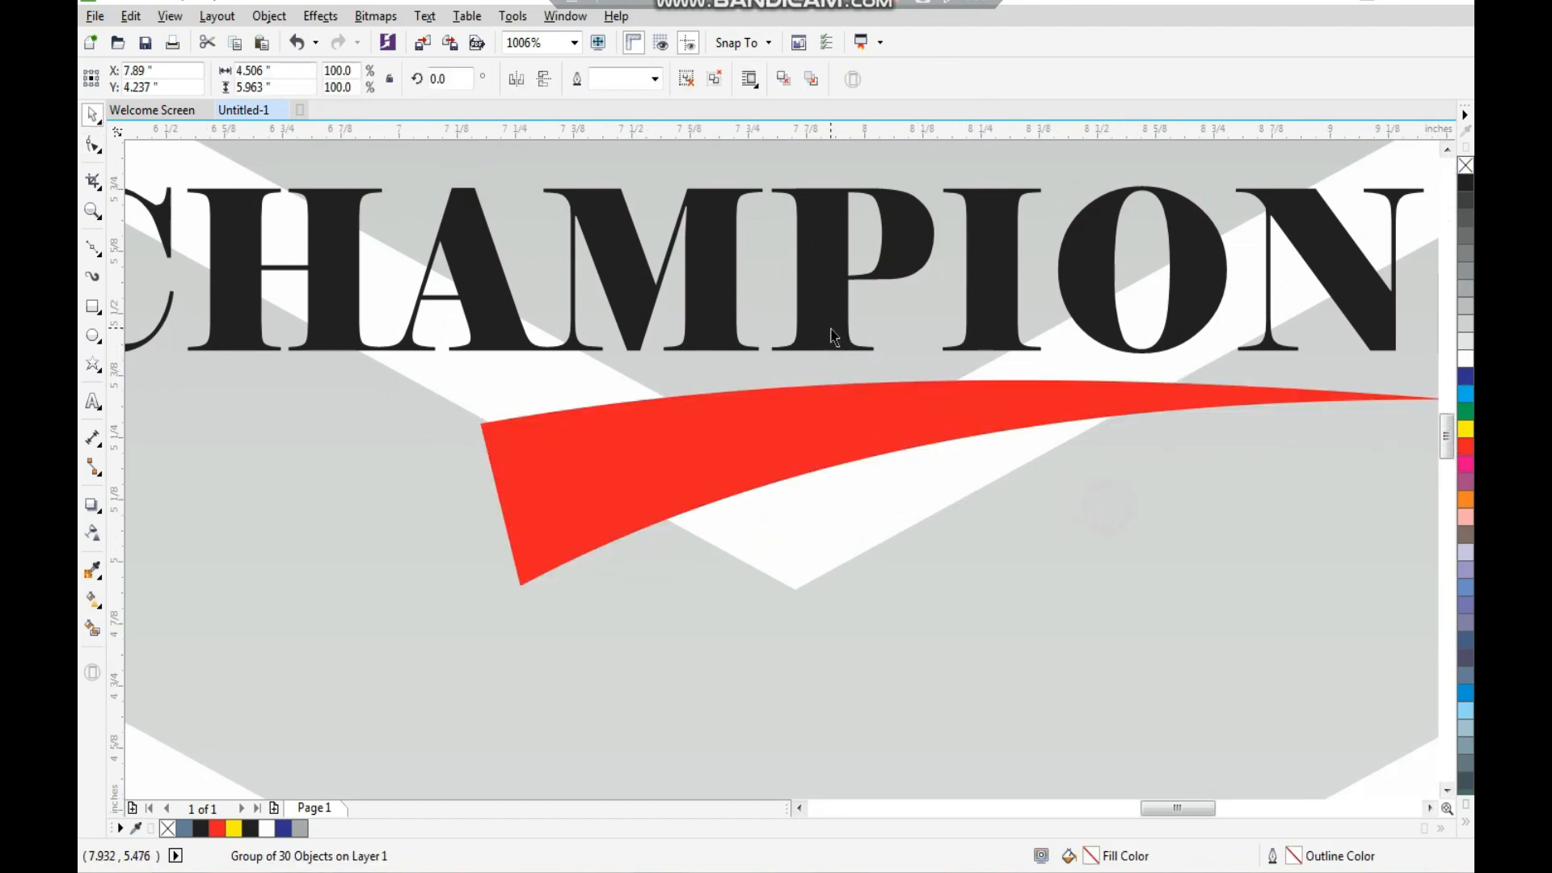
pyautogui.scroll(-4, 837, 327)
pyautogui.click(1089, 332)
# Step: Compare the finished vector jersey with the reference picture, including in a full-screen preview
pyautogui.moveTo(453, 548); pyautogui.dragTo(347, 622)
pyautogui.moveTo(388, 163); pyautogui.dragTo(1297, 777)
pyautogui.scroll(-2, 1124, 442)
pyautogui.press('F2')
pyautogui.moveTo(1178, 313); pyautogui.dragTo(656, 688)
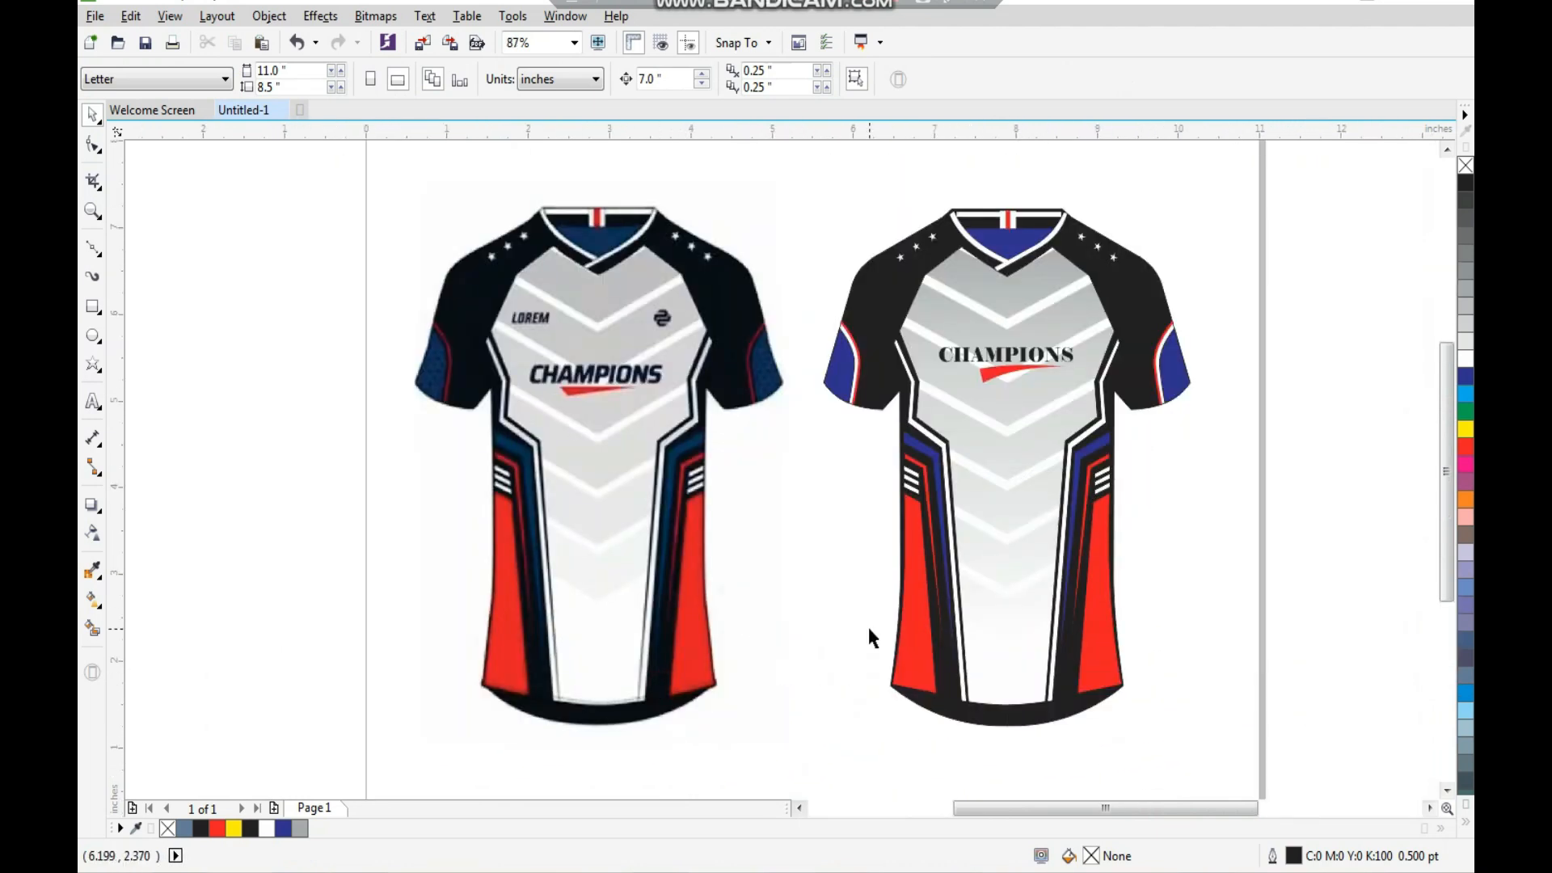
pyautogui.press('F9')
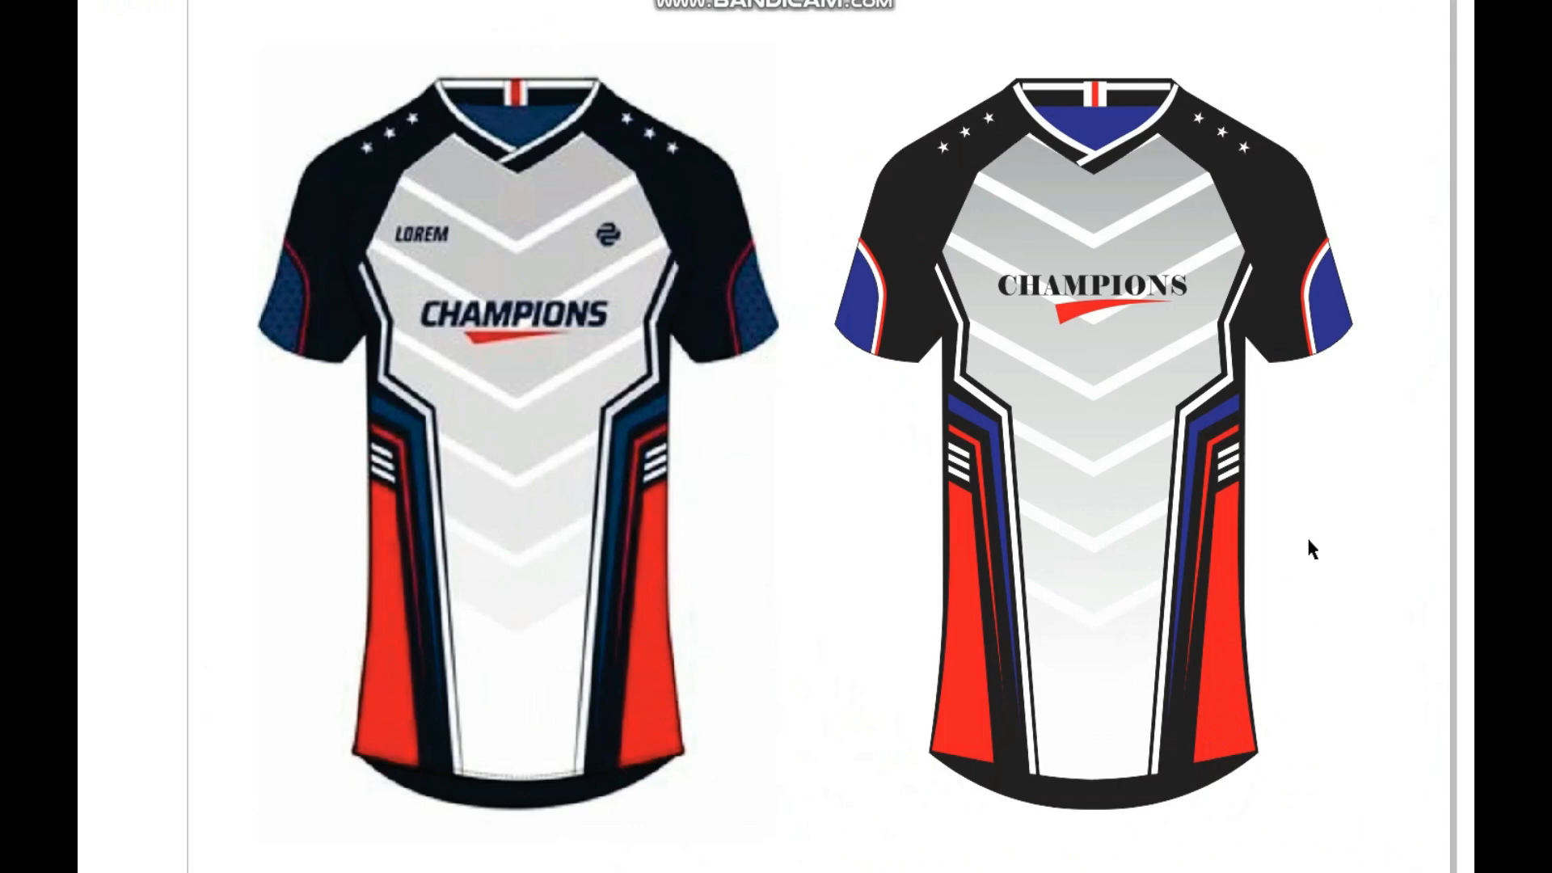
pyautogui.press('F9')
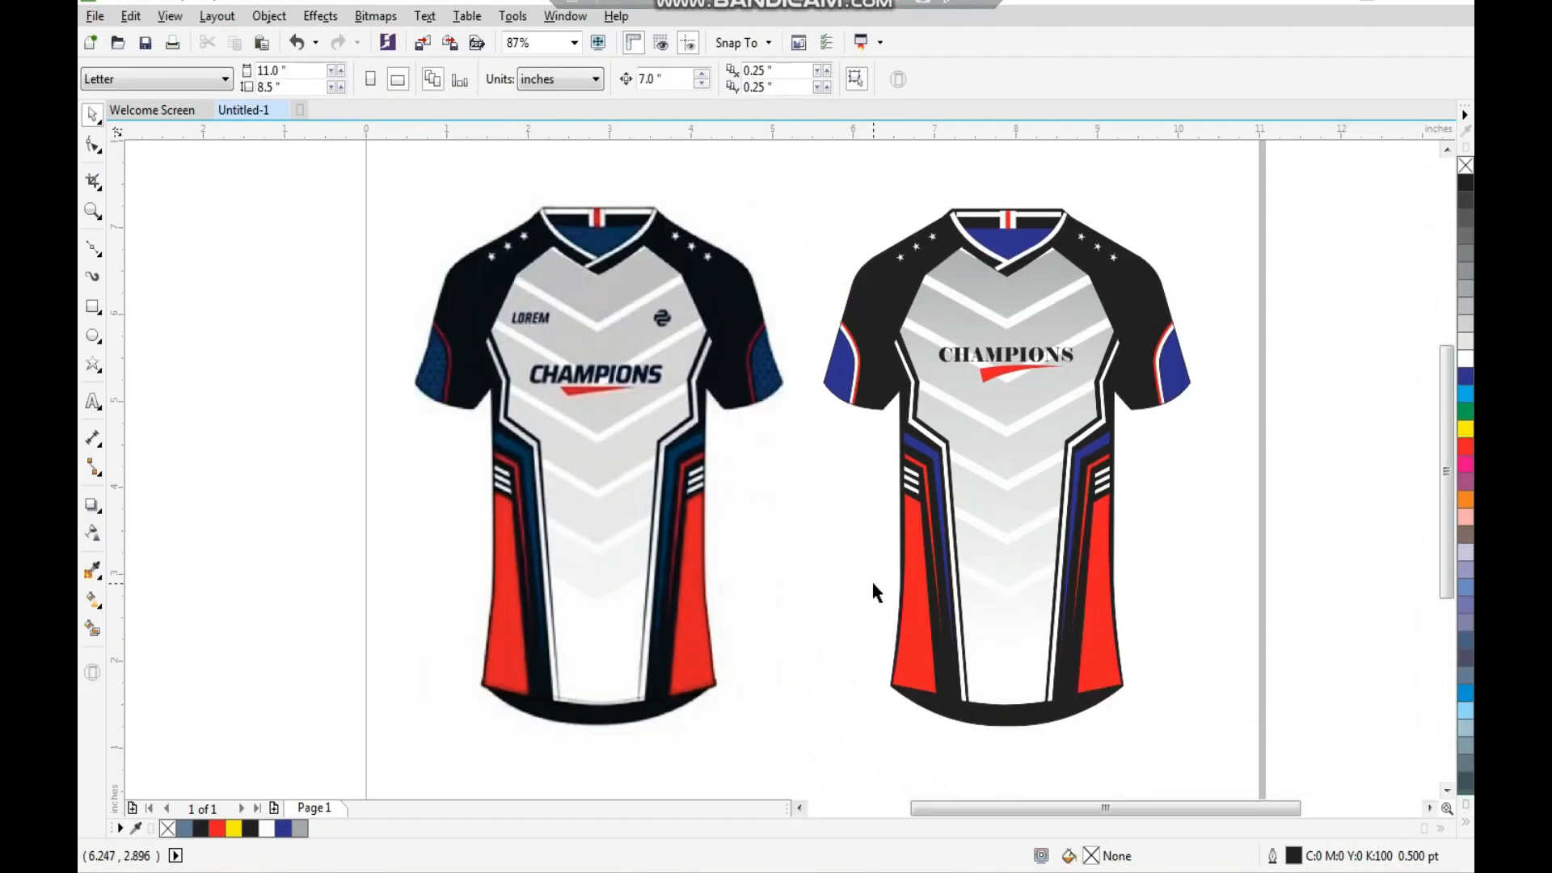